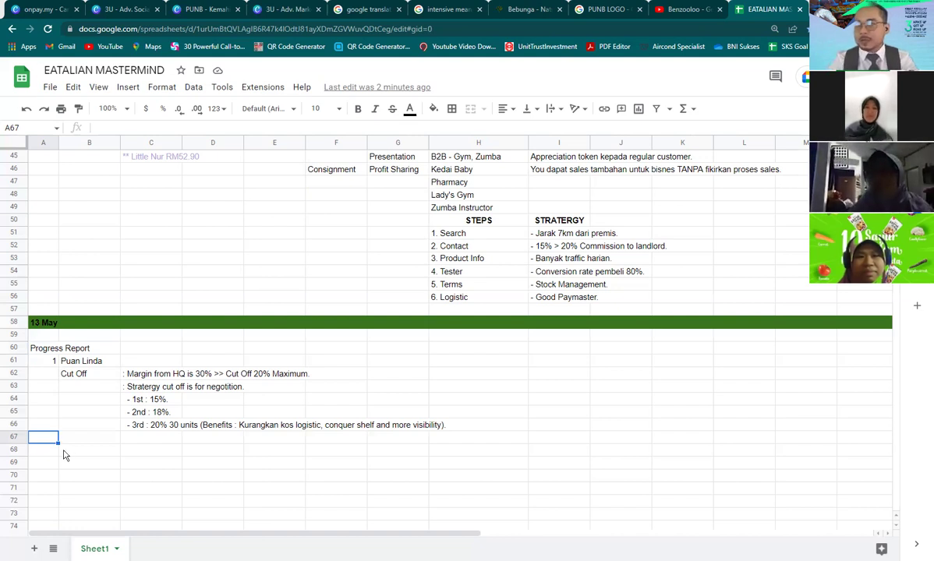
Add entry 2 to the progress report in row 67 with the participant's name, and enter "Bad Vendor Experience" in B68.
text(2)
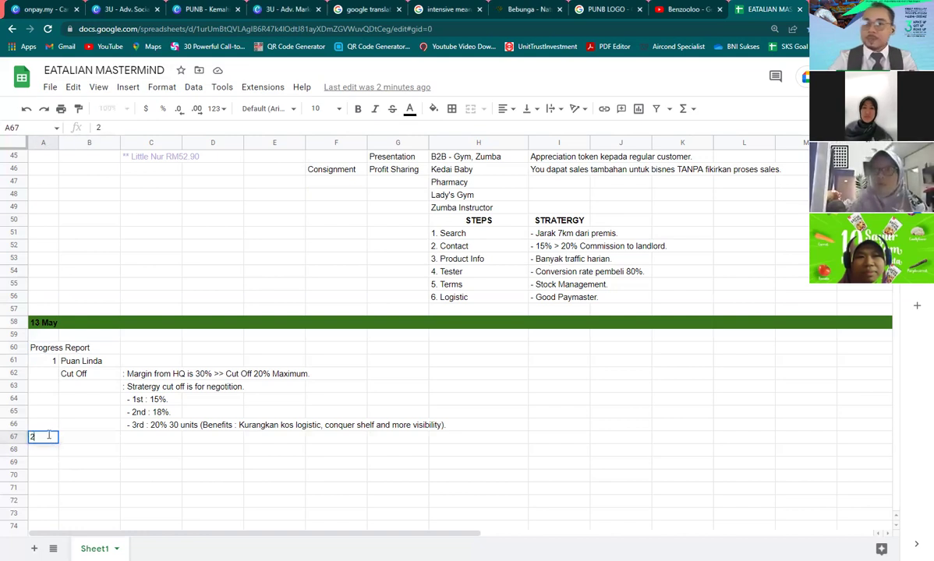
key(Tab)
text(Puan Nad)
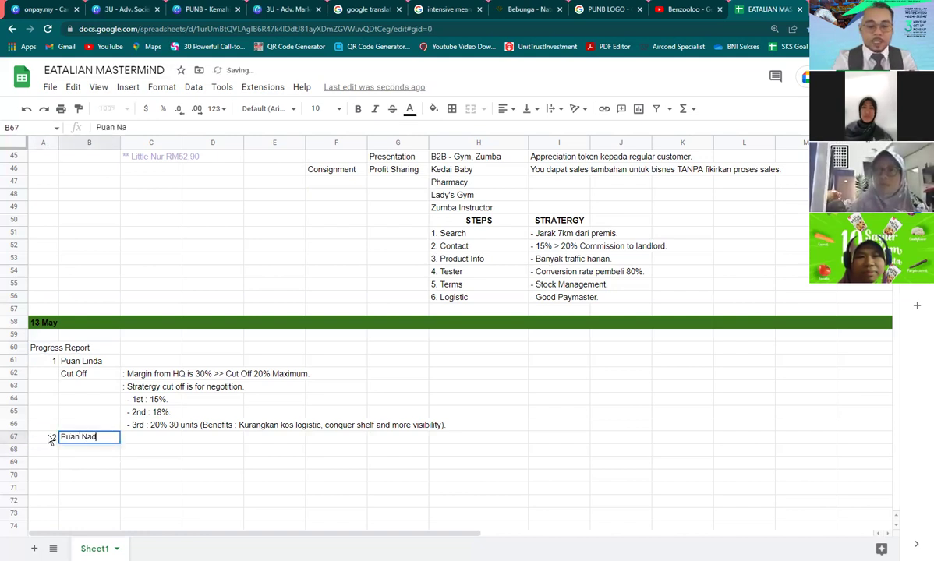
text(ia)
key(Return)
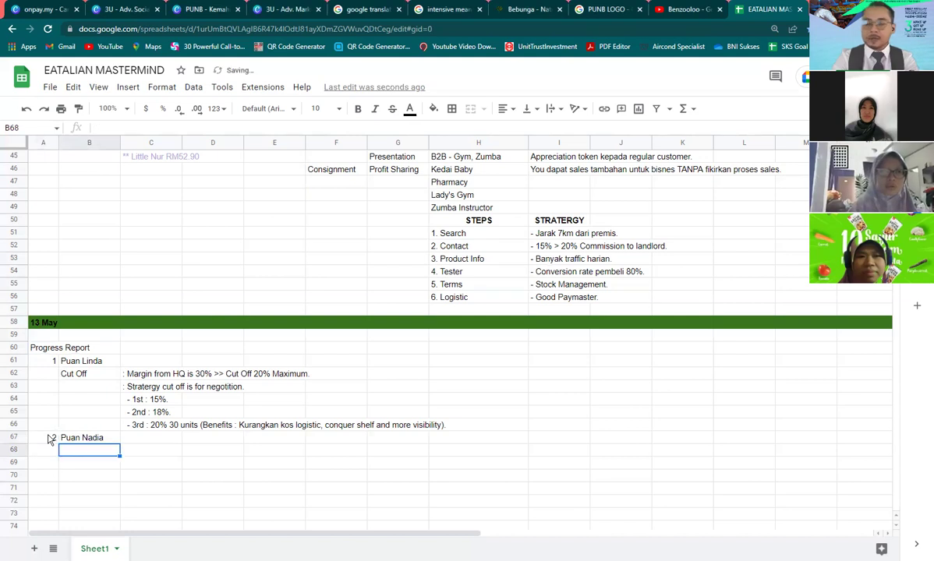
text(Bad Vendor)
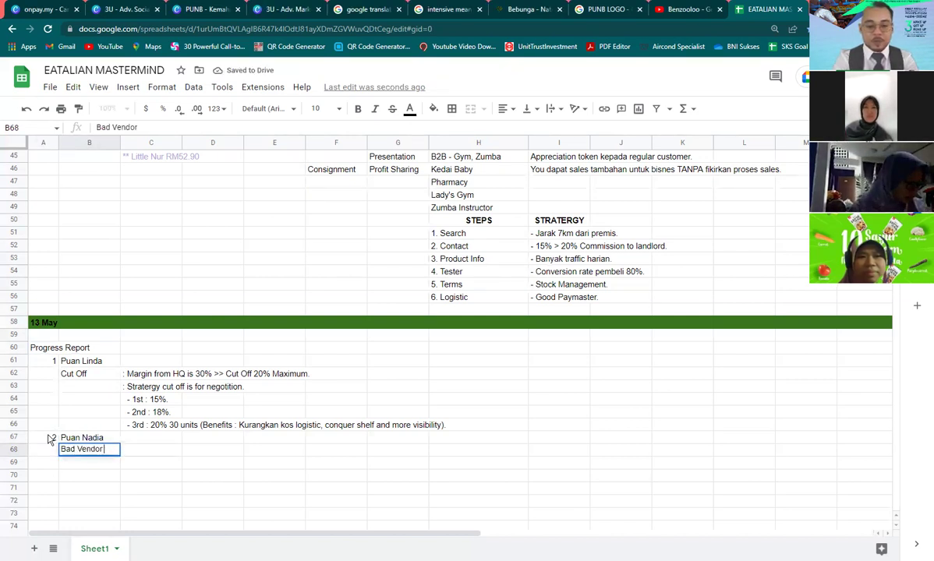
text( Experience)
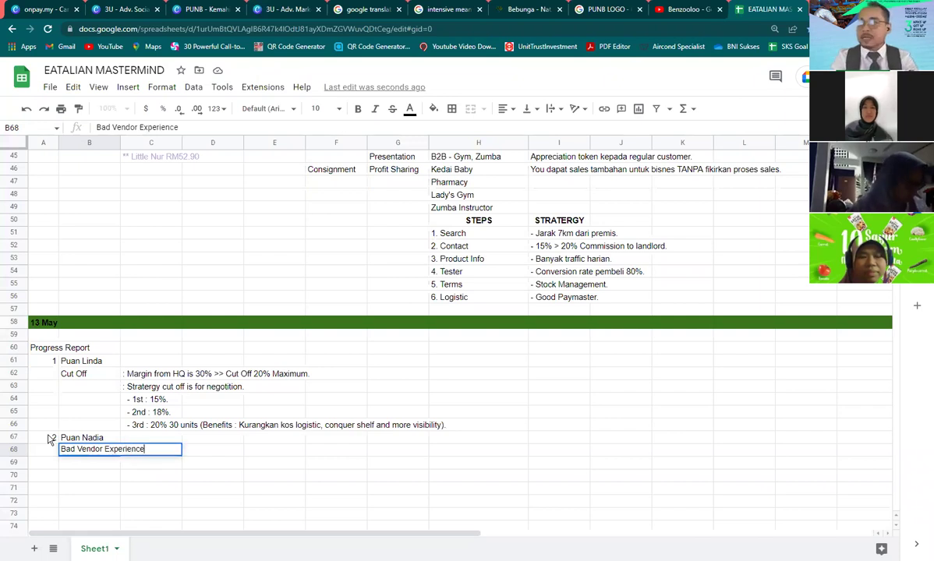
key(Return)
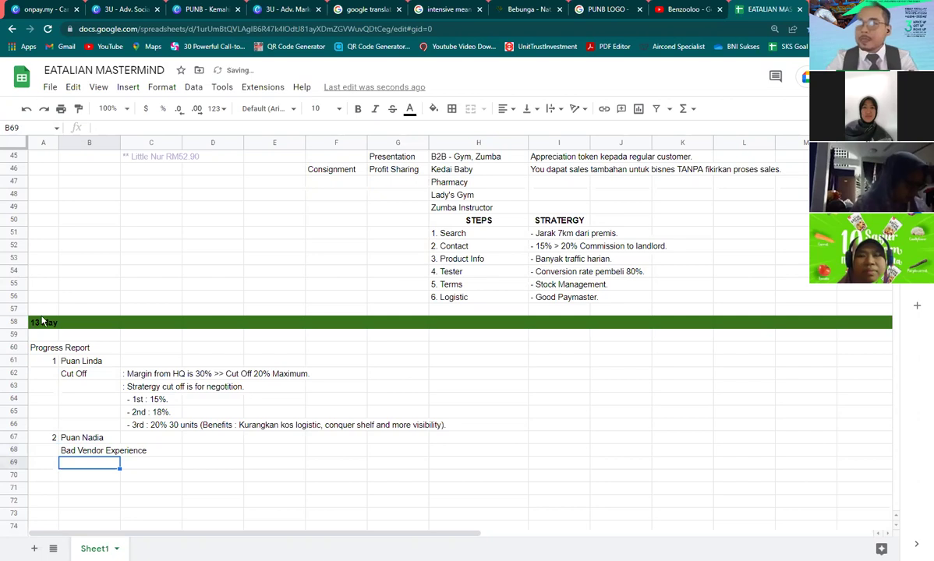
Copy the "Cut Off" topic into C61 beside the first participant's name, preceded by a colon.
click(75, 376)
key(ctrl+c)
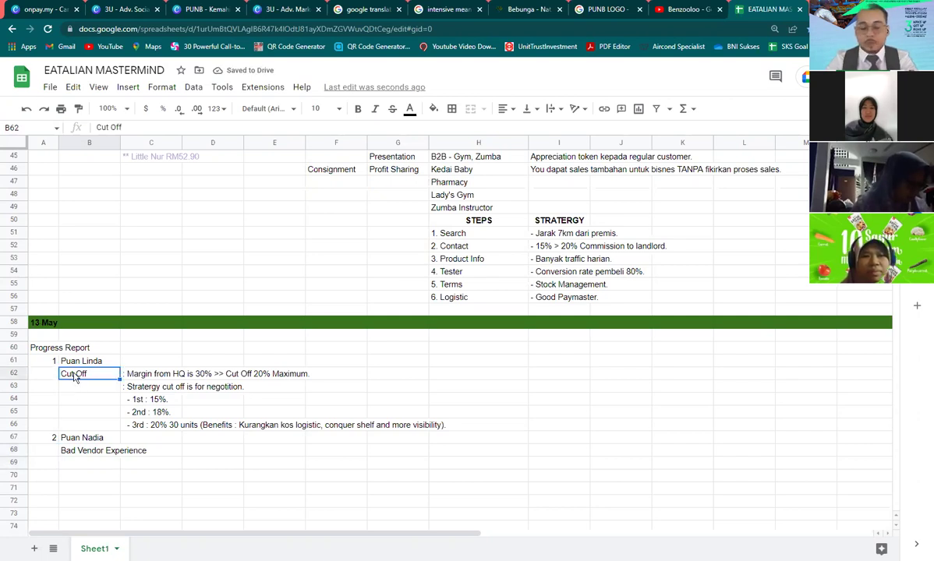
click(131, 363)
text(:)
key(ctrl+v)
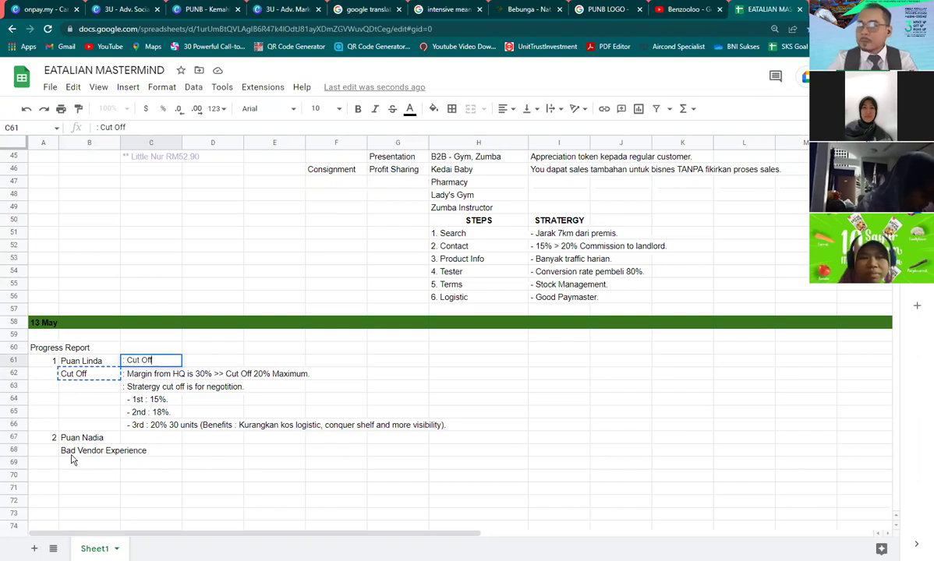
Move "Bad Vendor Experience" from B68 to C67 beside the second participant's name, preceded by a colon.
click(75, 451)
key(ctrl+c)
click(134, 439)
text(:)
key(ctrl+v)
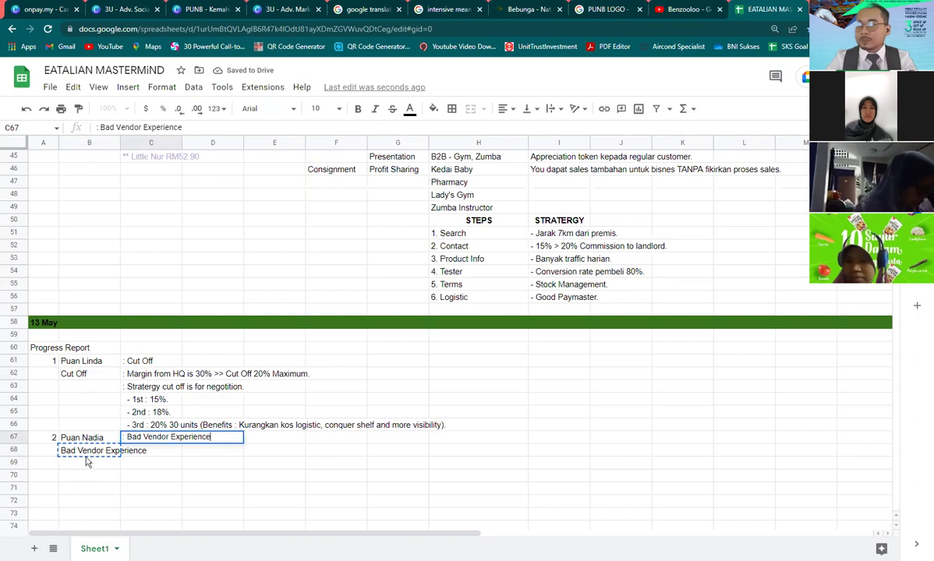
drag(87, 475, 85, 460)
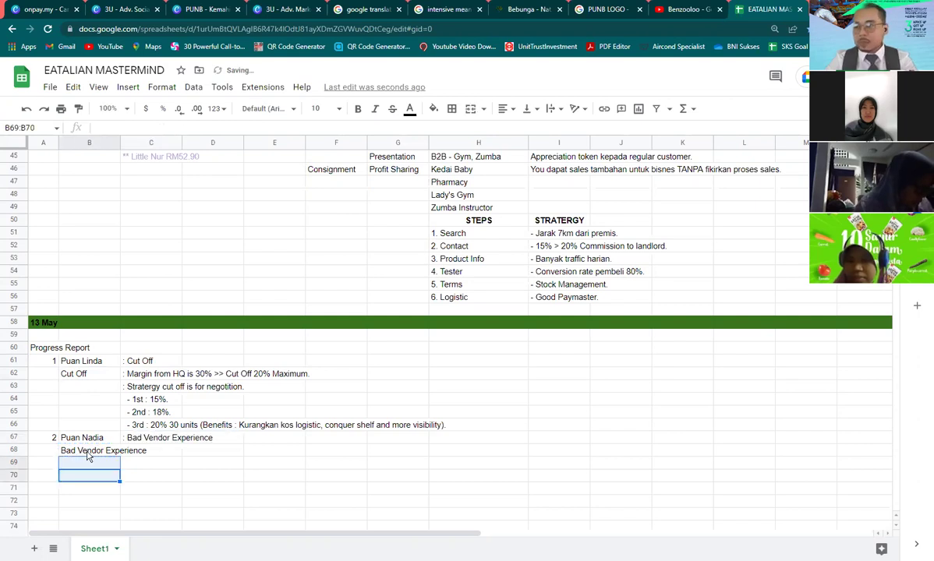
click(89, 455)
key(Delete)
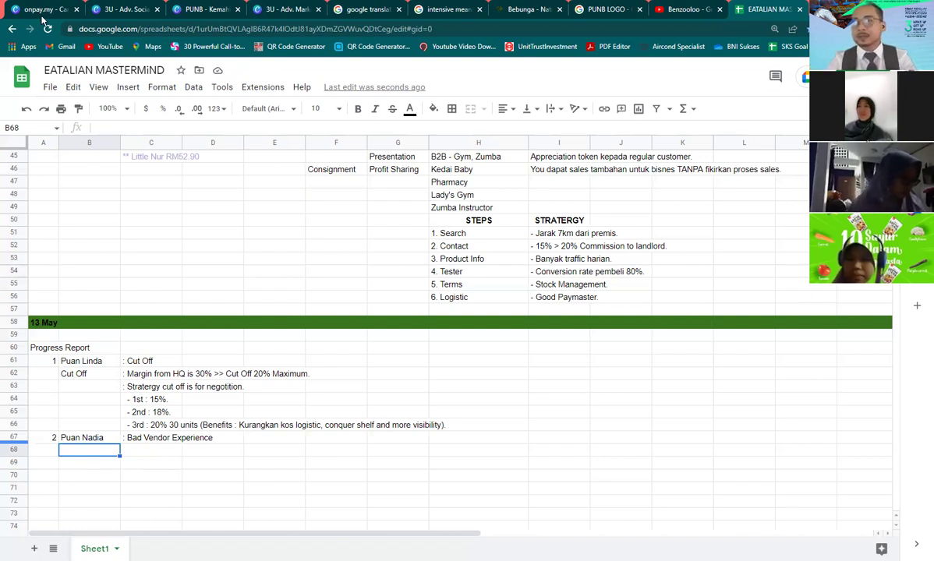
Move the cut-off notes from C62:C66 to B62:B66, replacing the old "Cut Off" label.
drag(140, 373, 137, 425)
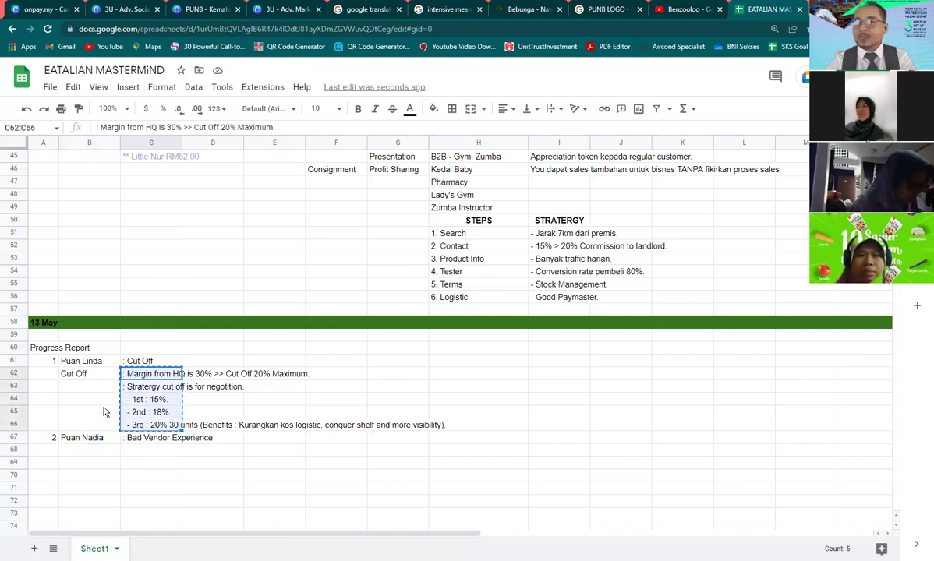
drag(80, 377, 84, 421)
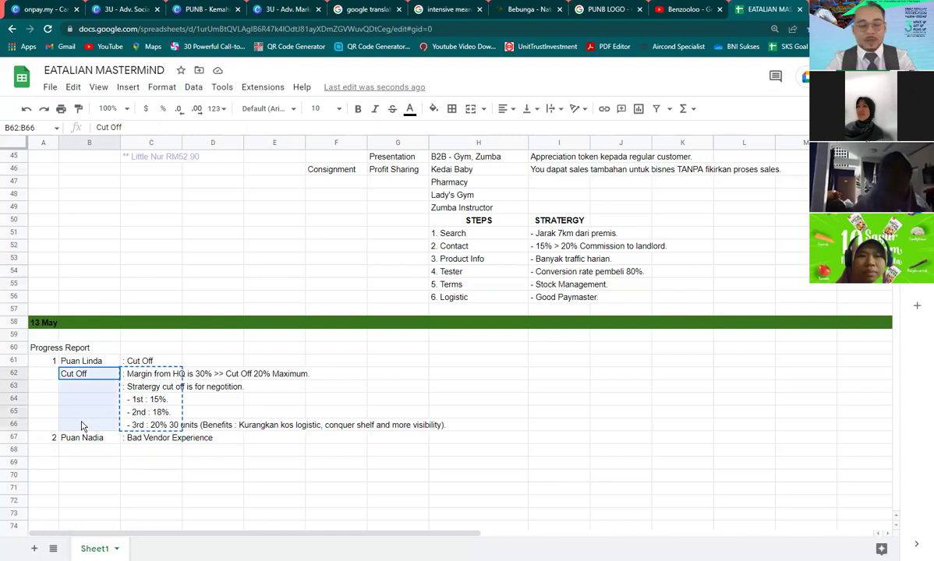
key(ctrl+v)
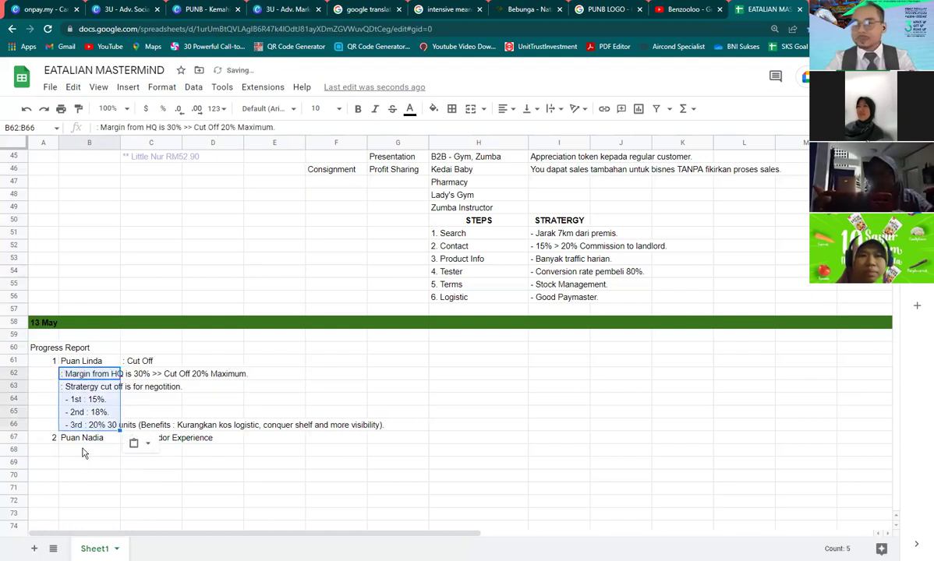
Enter the note ": Contact Sphere Stratergy" in B68 under the second participant.
click(84, 453)
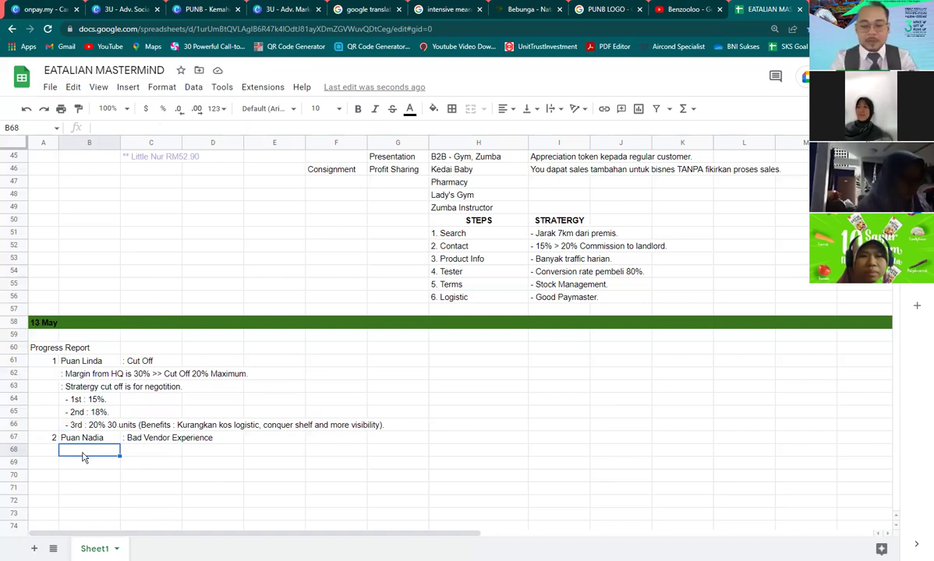
text(:)
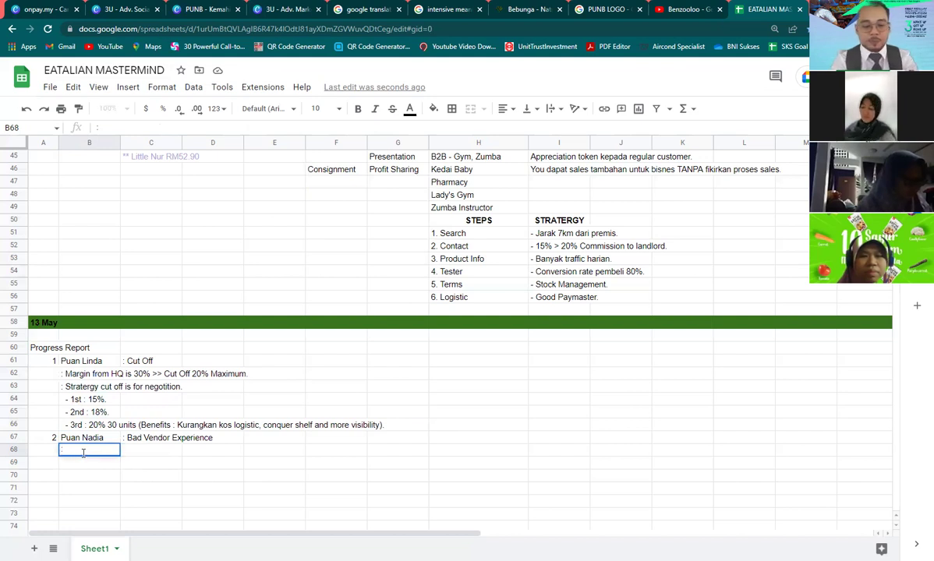
text( Conta)
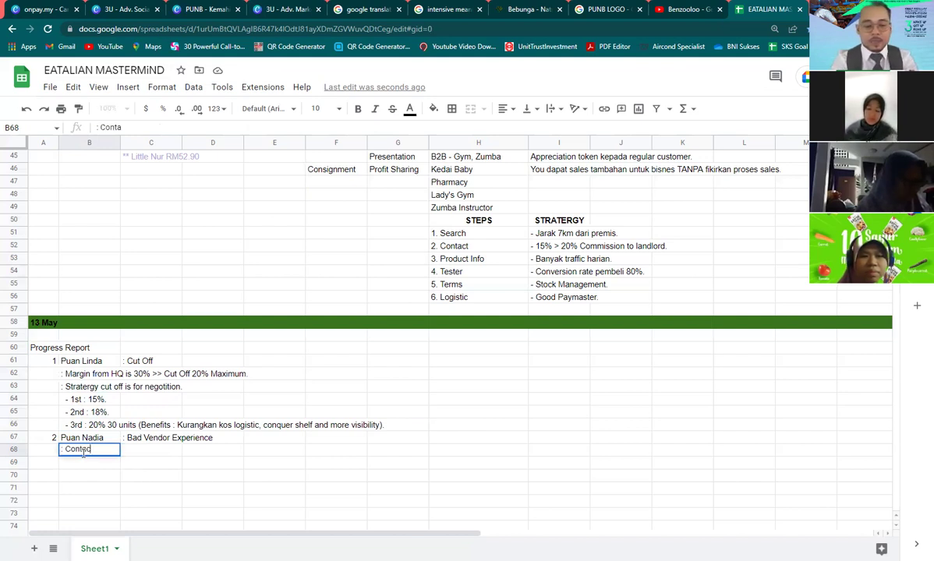
text(ct Sphere )
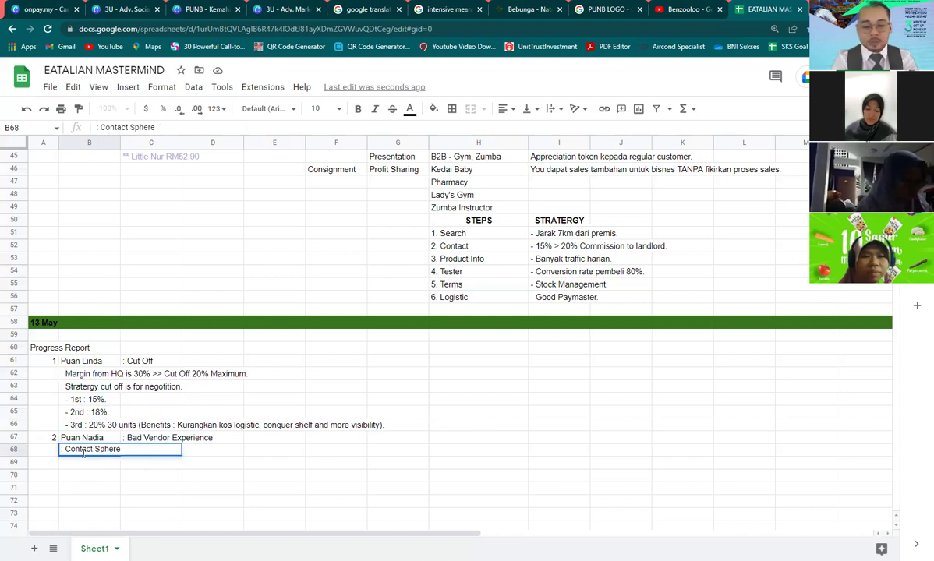
text(S)
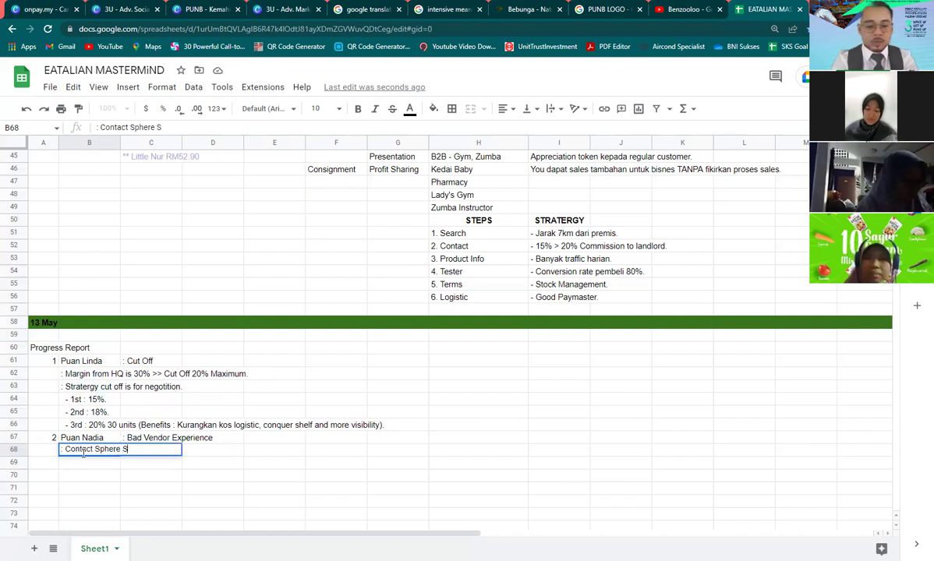
text(trategy)
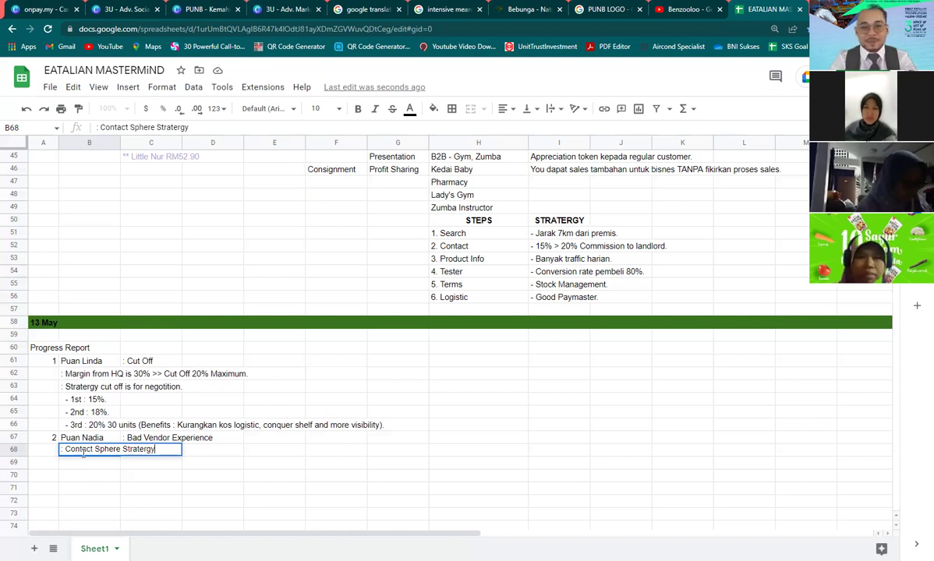
key(Return)
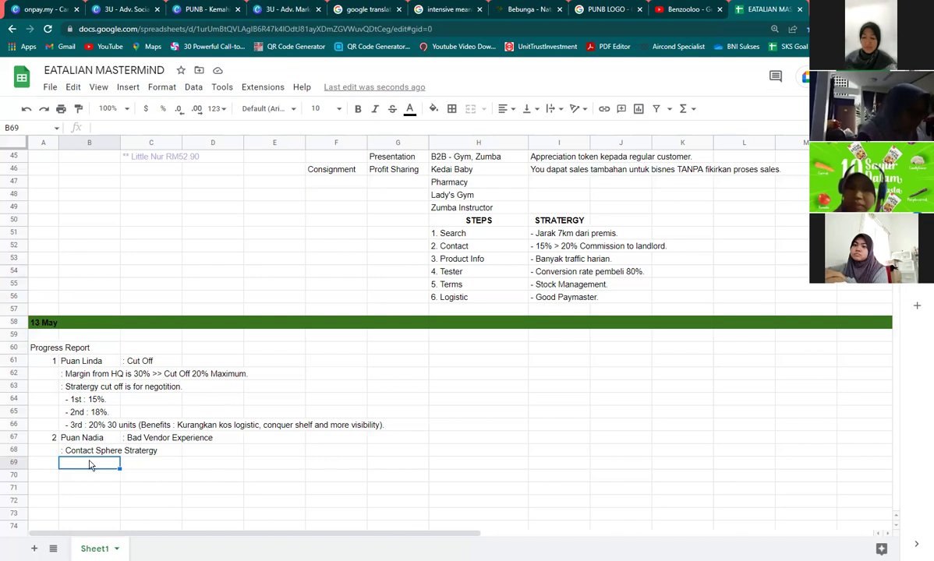
Turn B69:B71 into one merged box with a light yellow fill and a black outer border.
scroll(134, 460, down, 2)
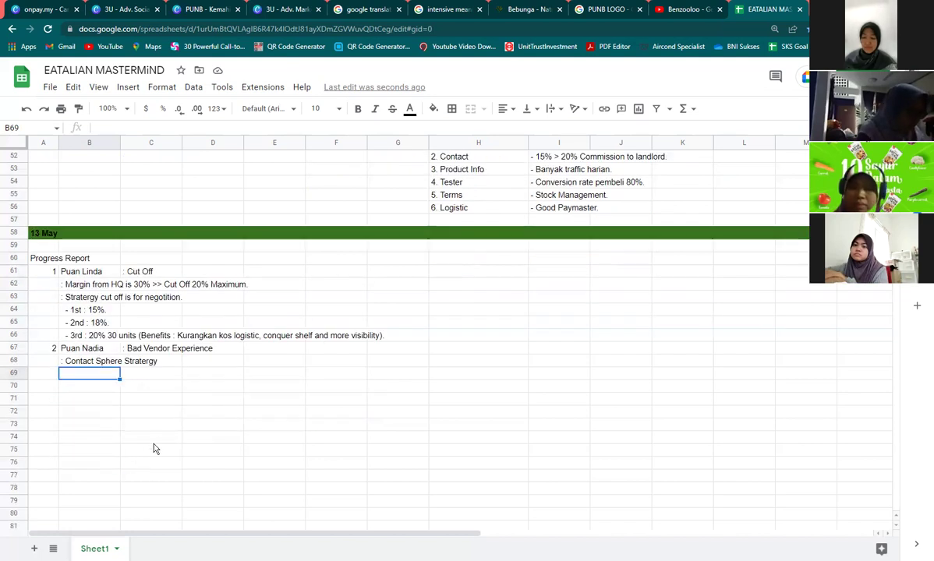
shift+click(106, 398)
click(107, 398)
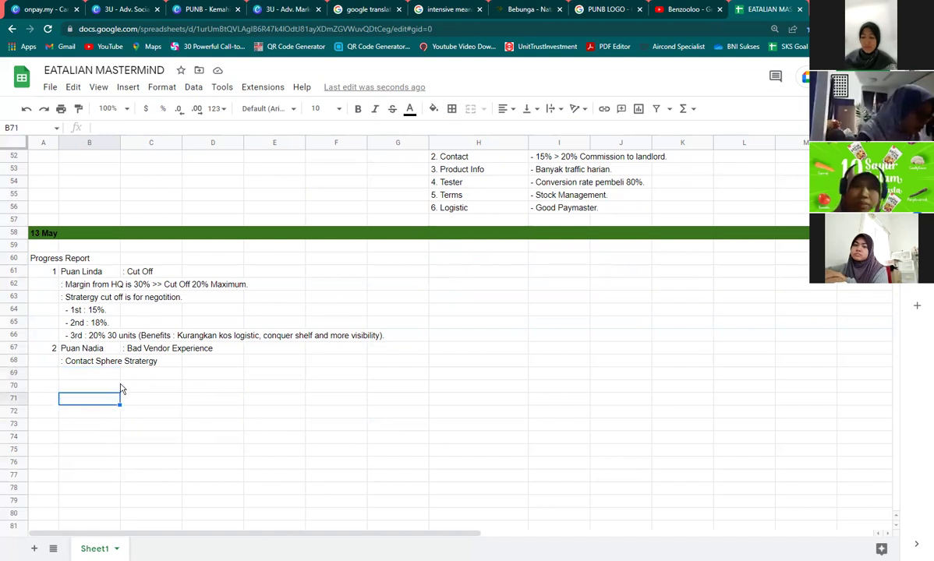
click(111, 374)
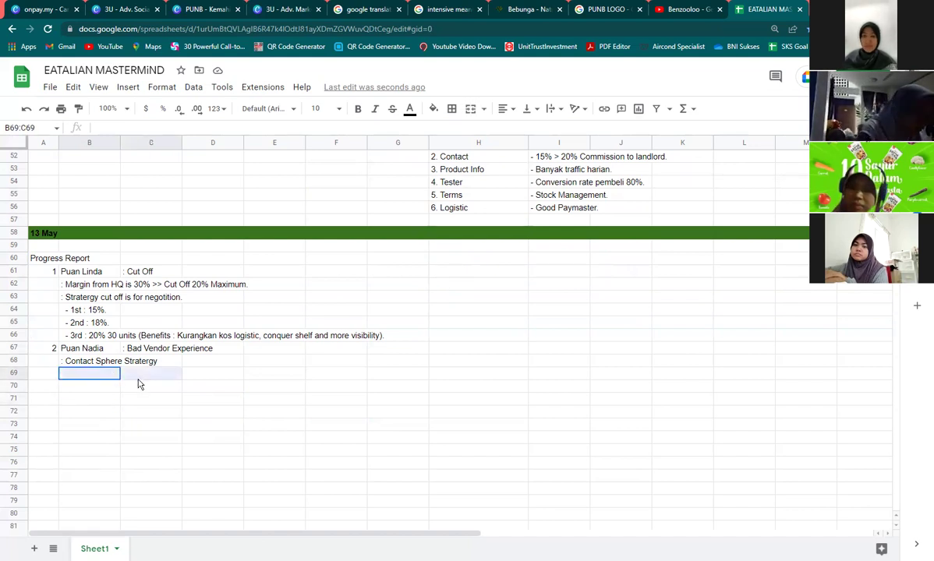
shift+click(109, 401)
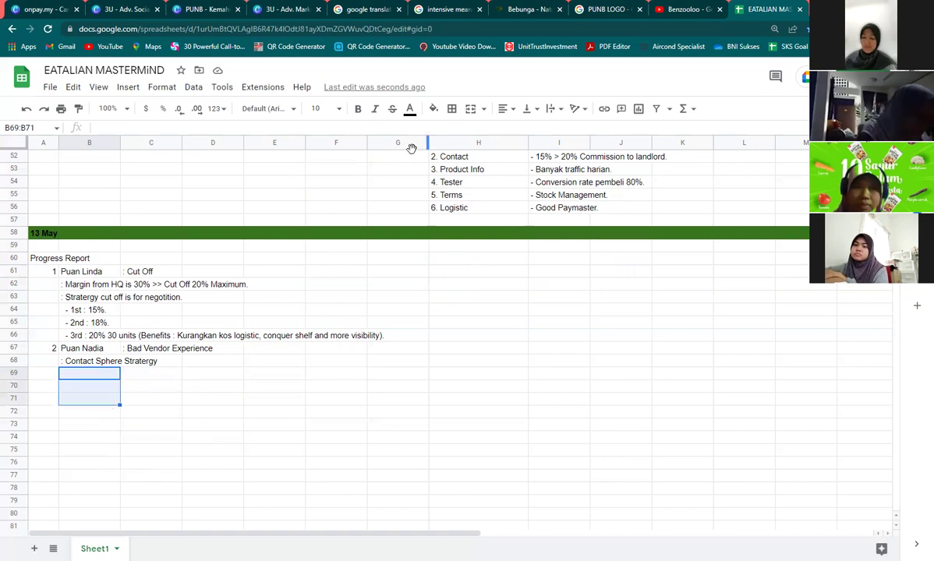
click(435, 109)
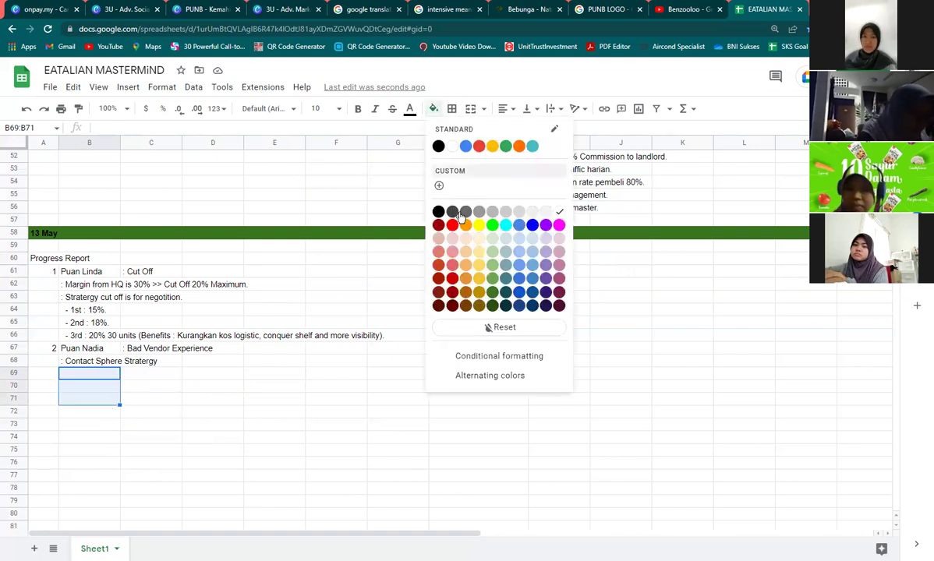
click(478, 264)
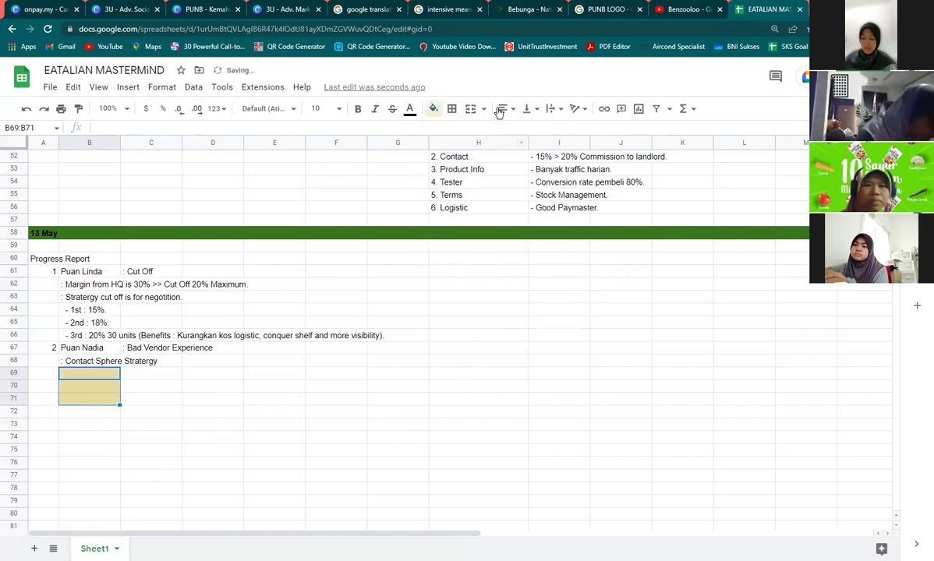
click(472, 111)
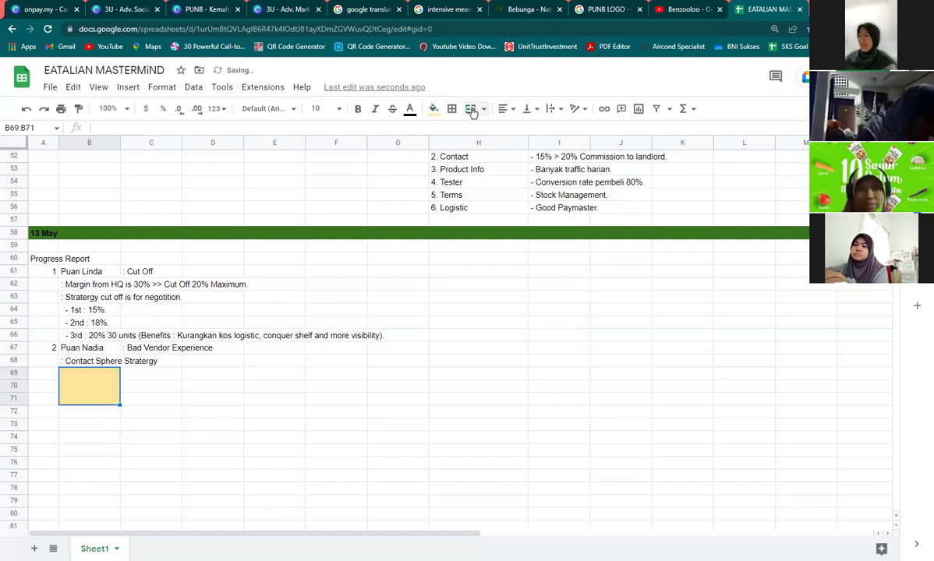
click(453, 111)
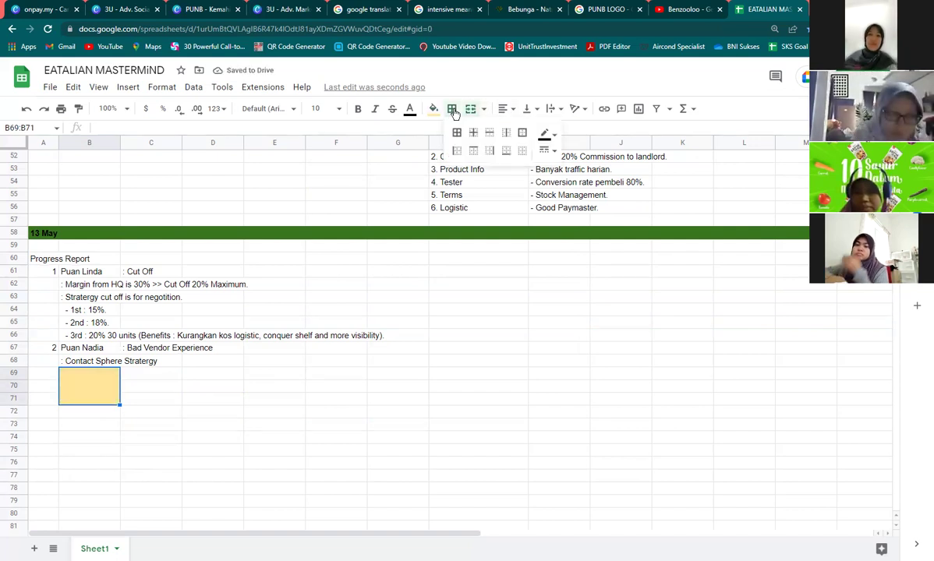
click(521, 133)
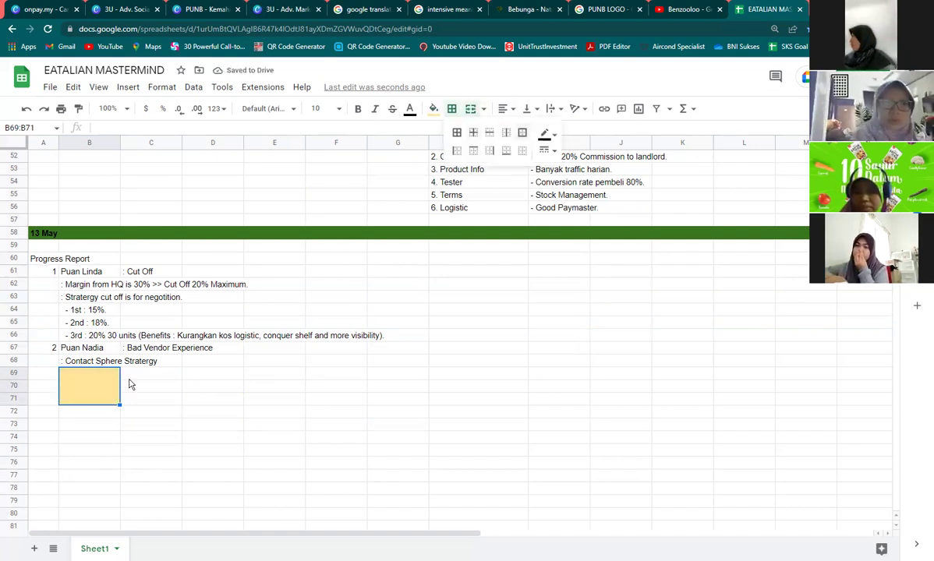
Copy the light yellow bordered box from B69:B71 into C69:C71 and D69:D71.
click(123, 421)
click(100, 394)
key(ctrl+c)
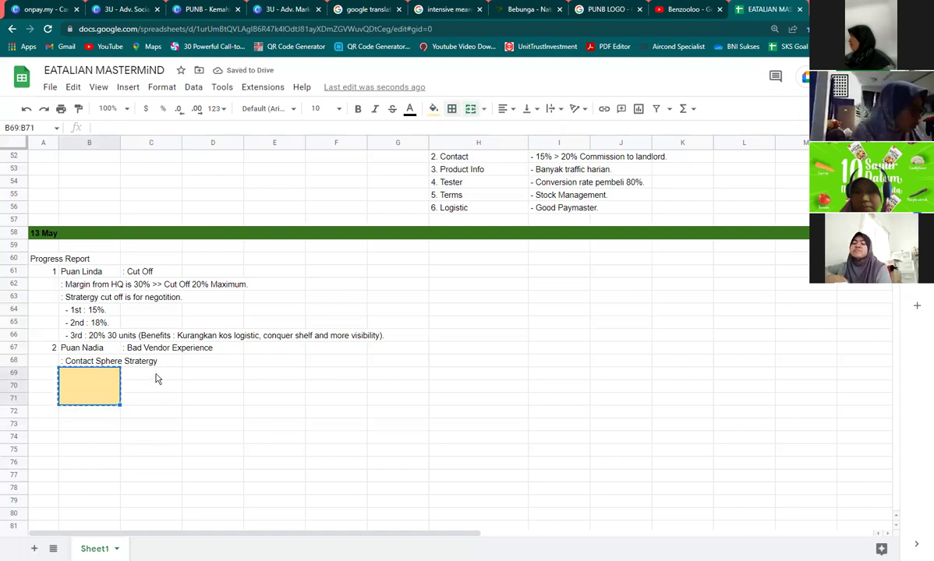
drag(156, 379, 154, 403)
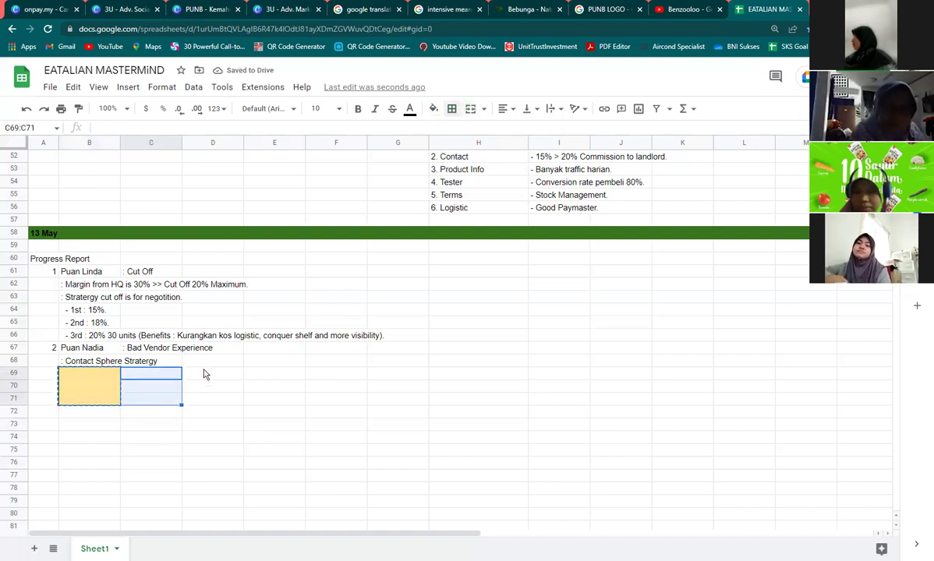
key(ctrl+v)
drag(205, 375, 207, 403)
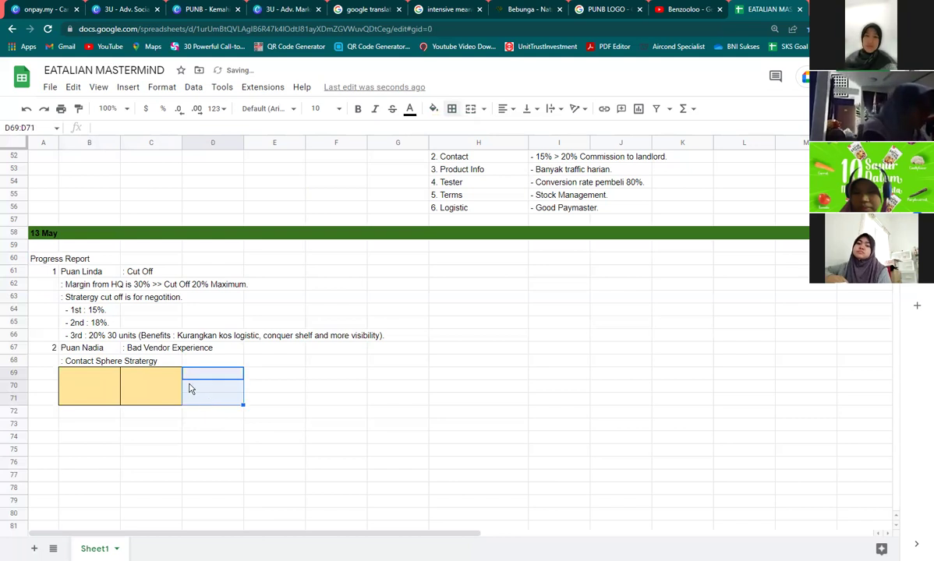
key(ctrl+v)
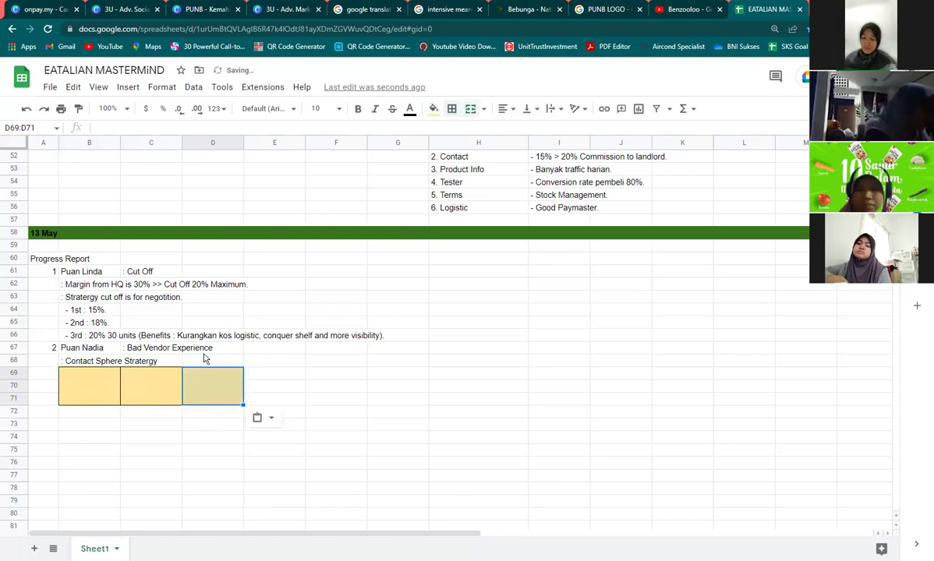
Add another copy of the box in D72:D74 and fill it light green.
drag(222, 411, 227, 438)
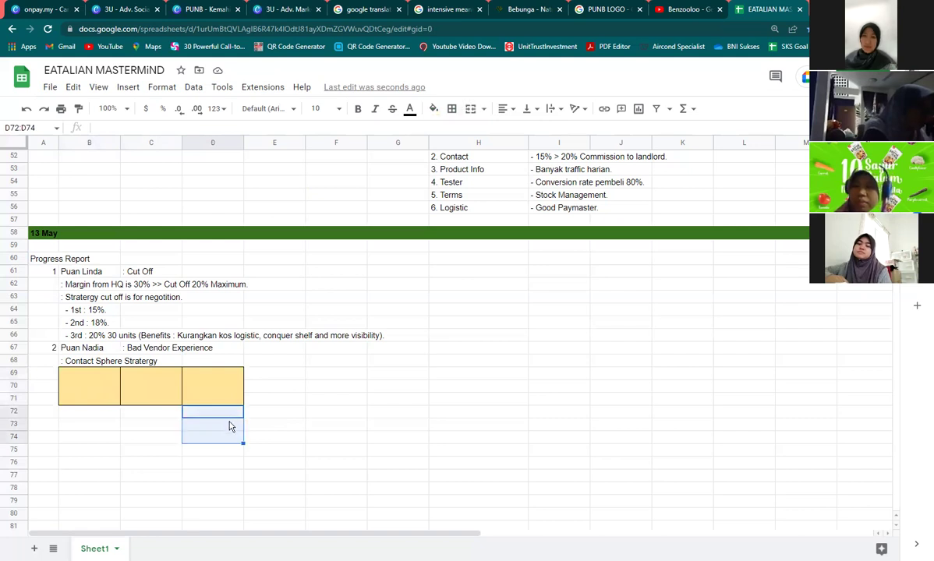
key(ctrl+v)
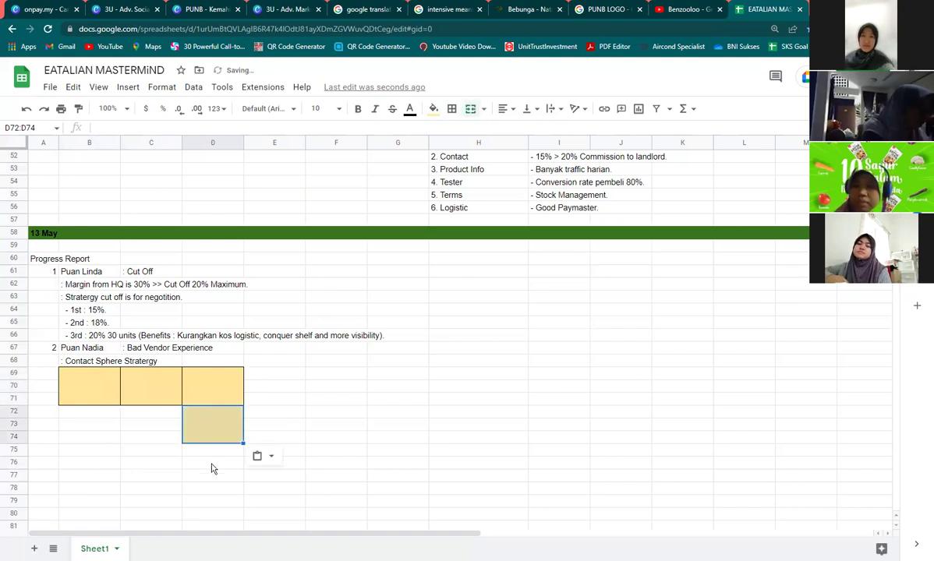
click(435, 109)
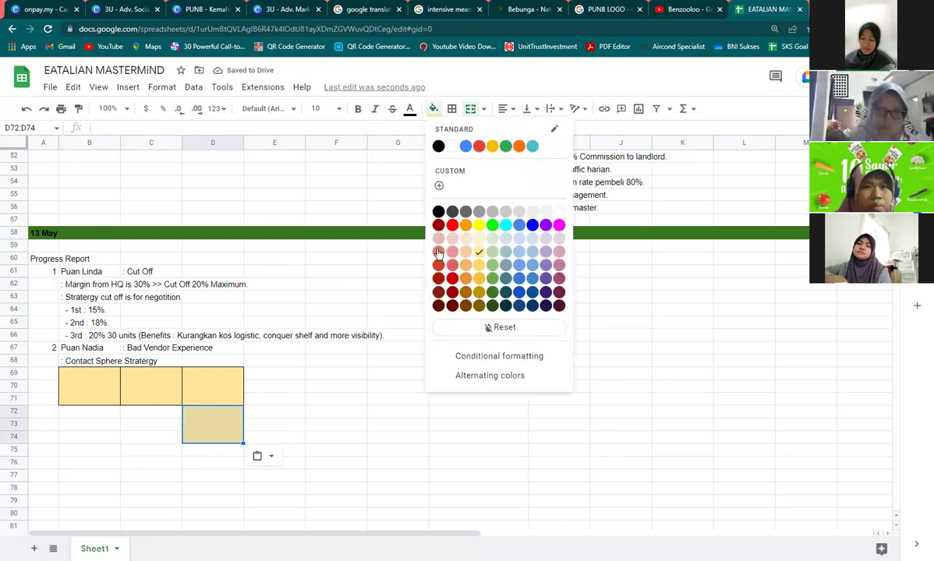
click(489, 253)
Copy the light green box from D72:D74 into D75:D77 and C75:C77.
key(ctrl+c)
click(223, 453)
drag(218, 451, 224, 477)
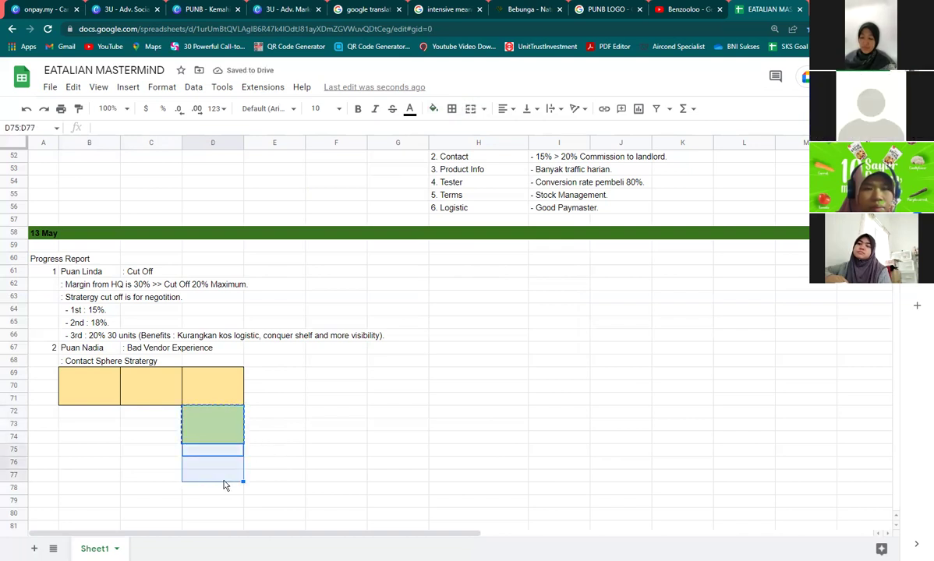
key(ctrl+v)
key(Left)
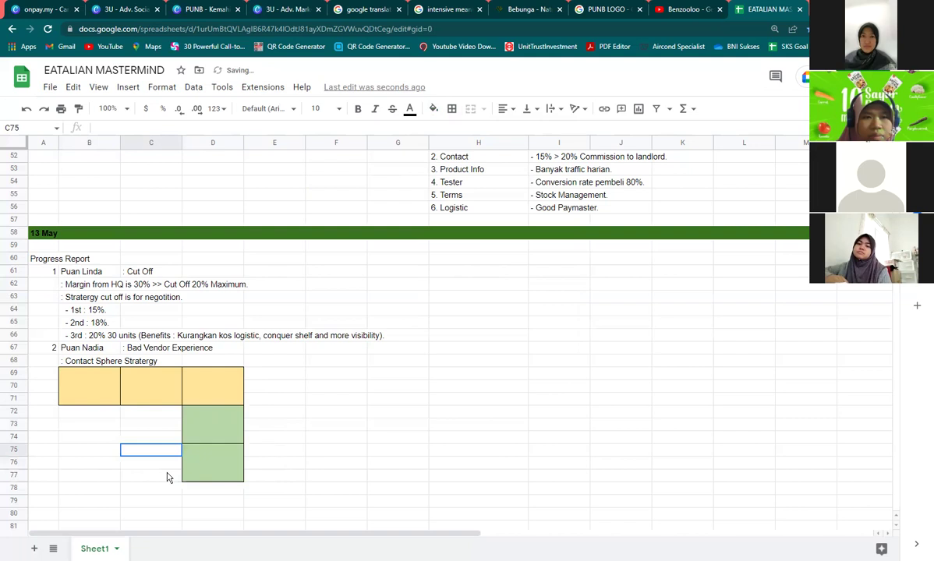
shift+click(167, 476)
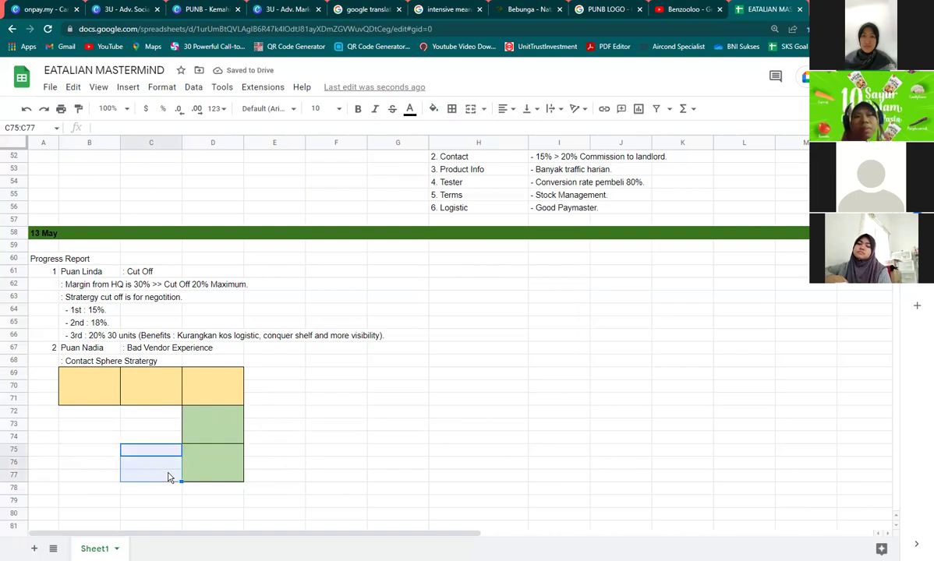
key(ctrl+v)
Fill B75:B77 light purple and copy that fill to B72:B74 and C72:C74.
key(Left)
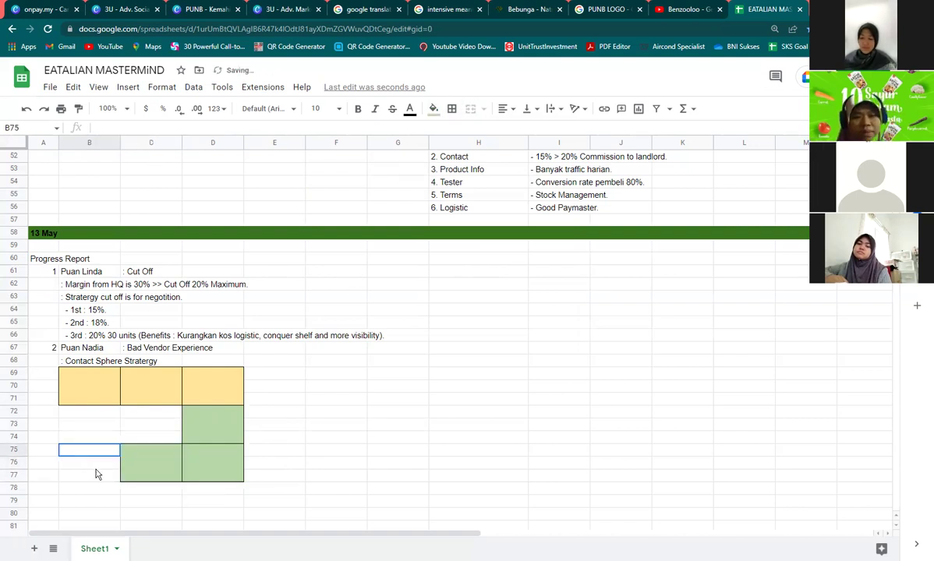
shift+click(96, 474)
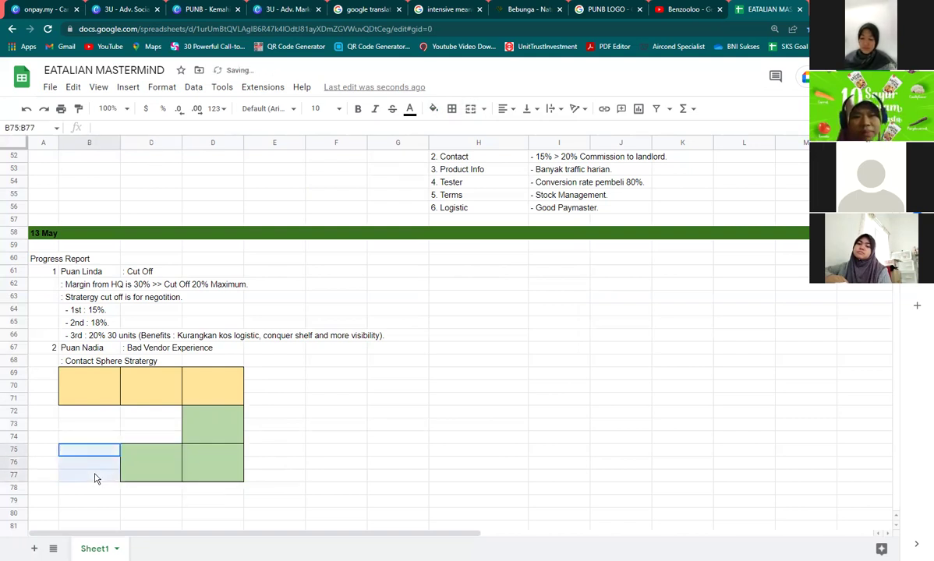
click(434, 111)
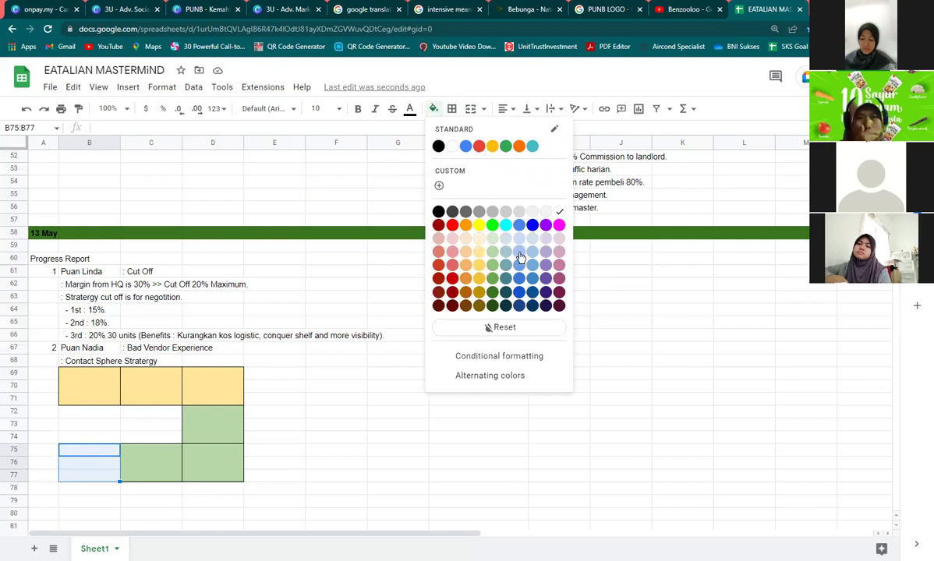
click(545, 253)
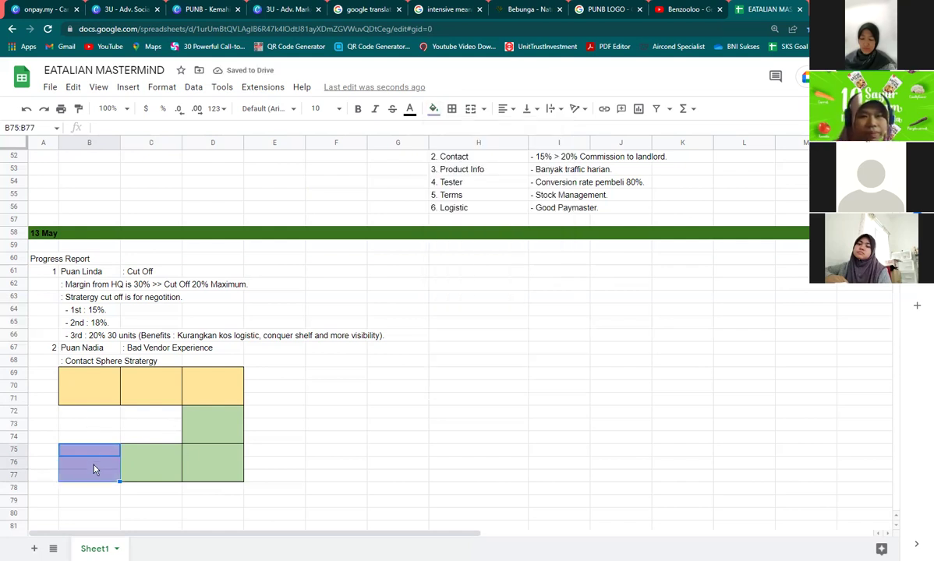
key(ctrl+c)
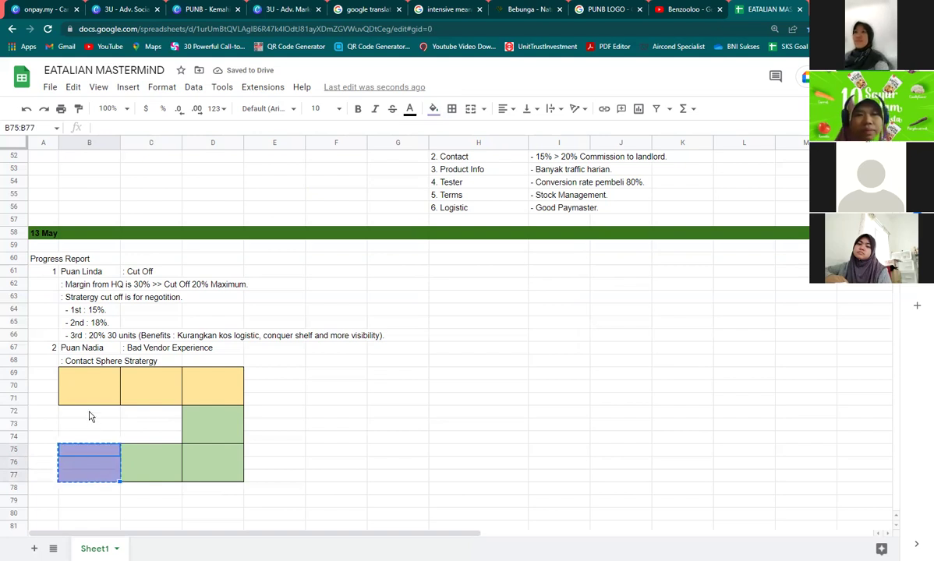
drag(92, 440, 89, 410)
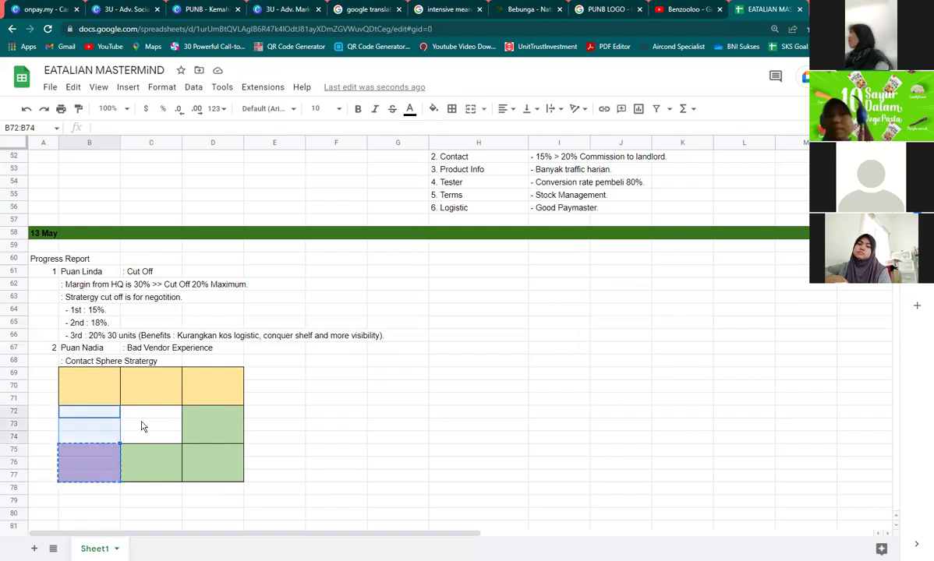
key(ctrl+v)
drag(155, 417, 155, 439)
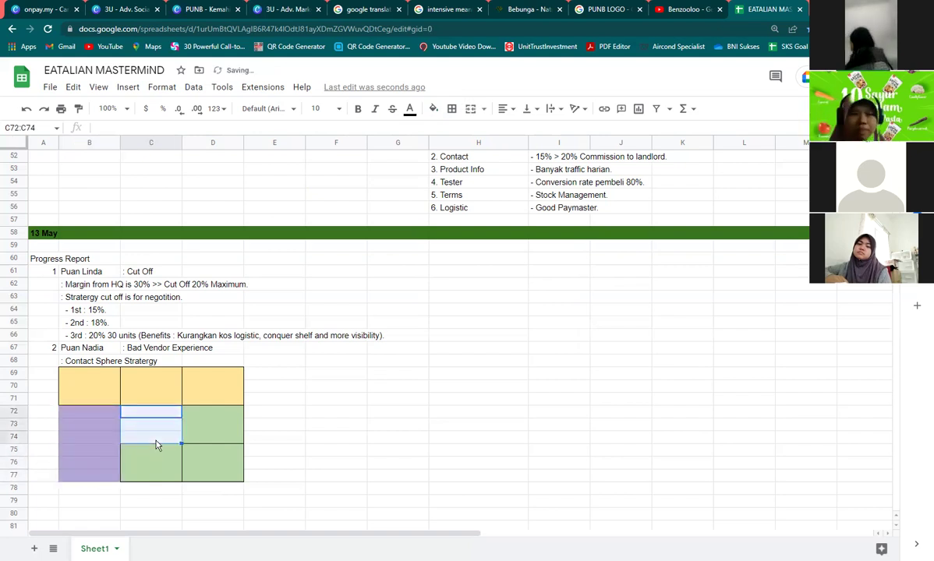
key(ctrl+v)
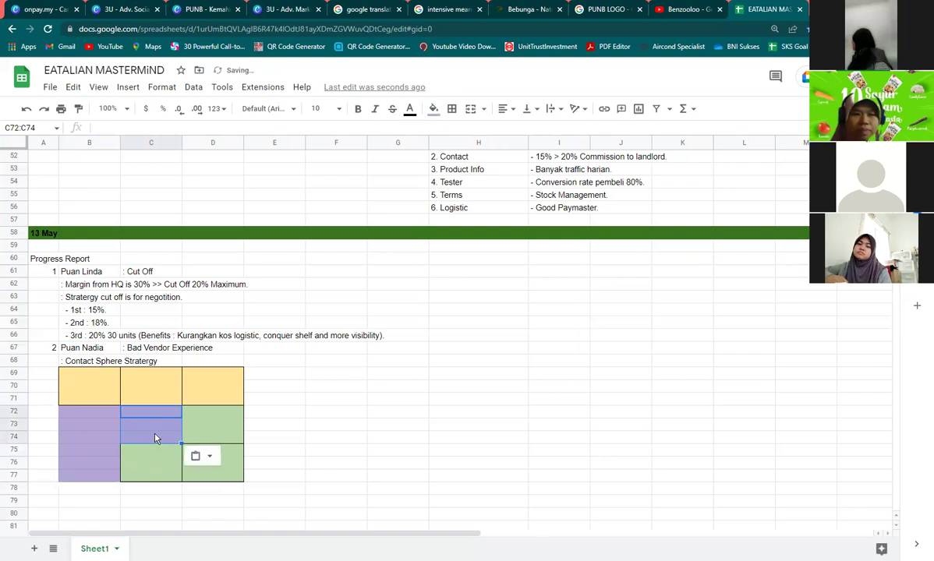
Add black outer borders around the purple ranges B72:B74 and B75:B77.
click(97, 470)
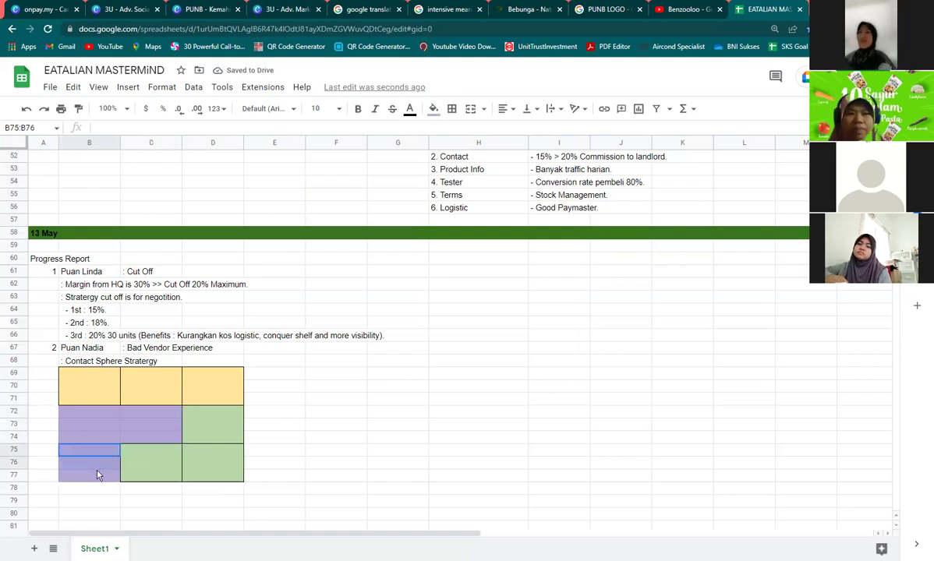
click(452, 109)
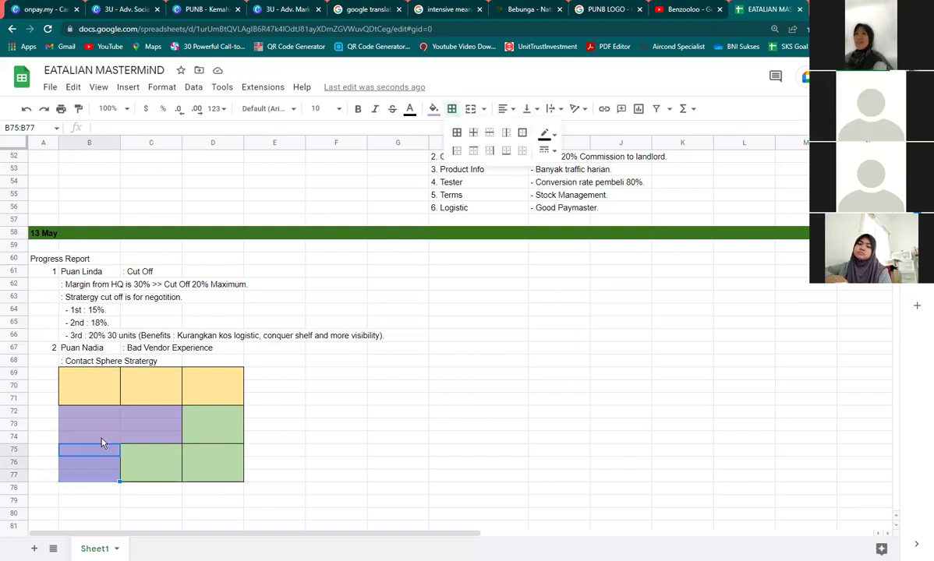
drag(95, 410, 95, 437)
click(450, 110)
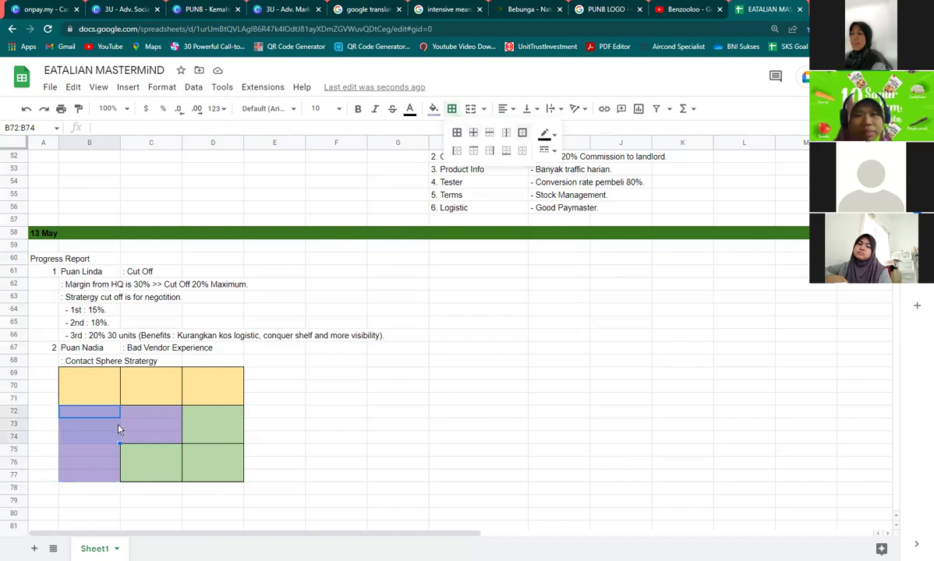
drag(90, 451, 92, 477)
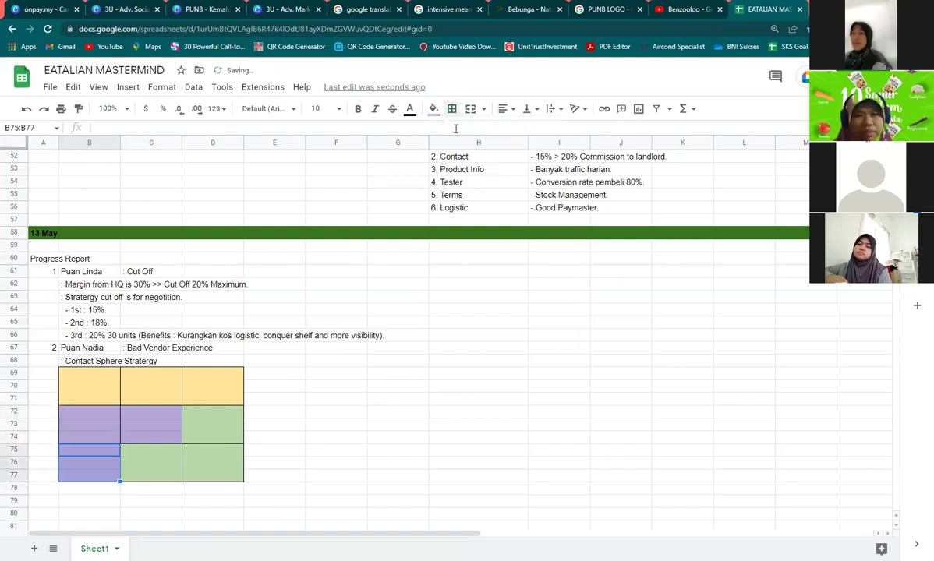
click(451, 109)
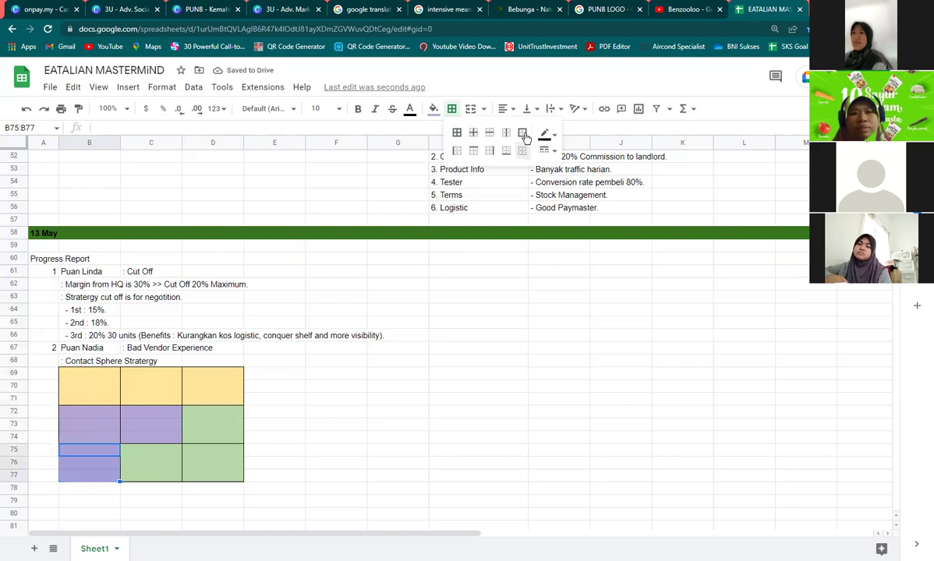
key(Right)
key(Right)
key(Right)
key(Up)
key(Up)
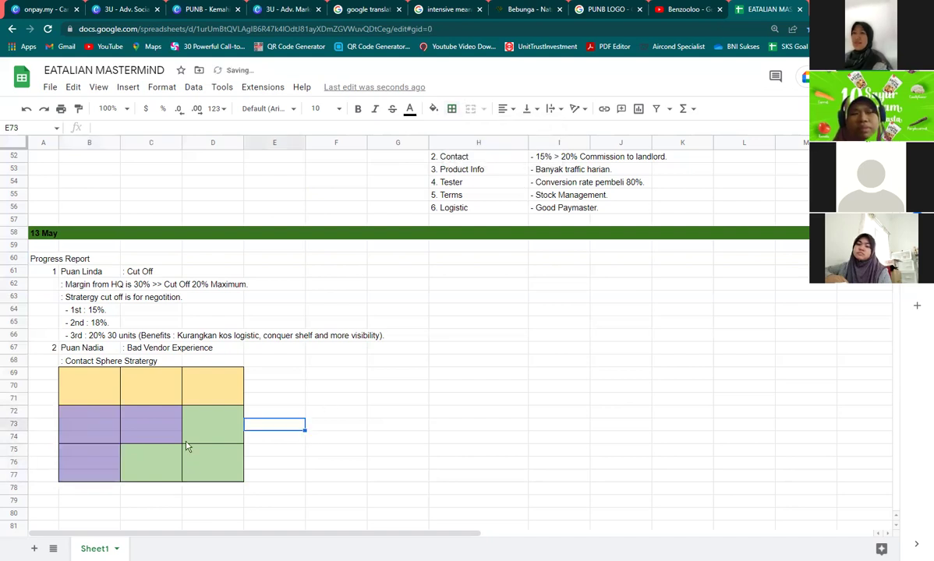
Merge the purple cells C72:C74 into one box.
click(89, 390)
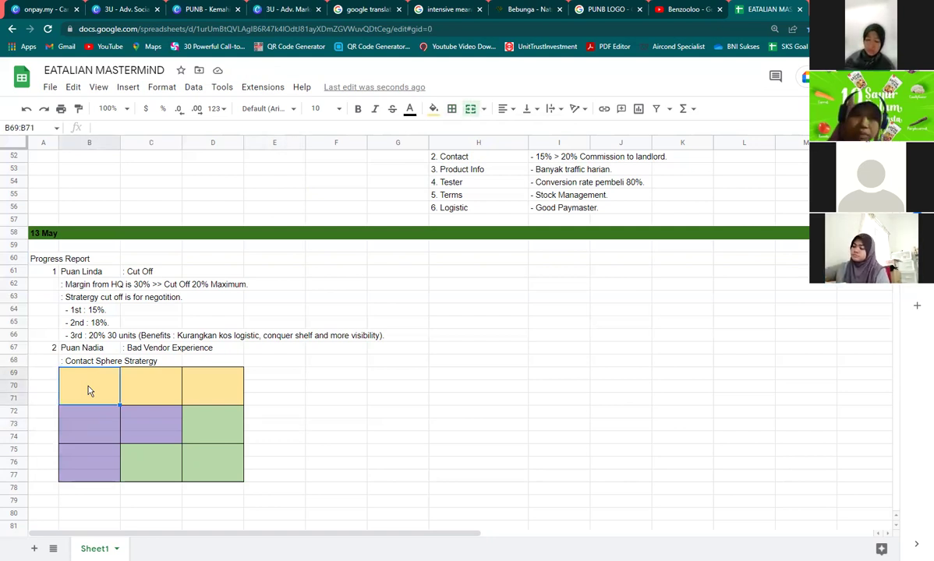
click(154, 438)
drag(146, 403, 158, 443)
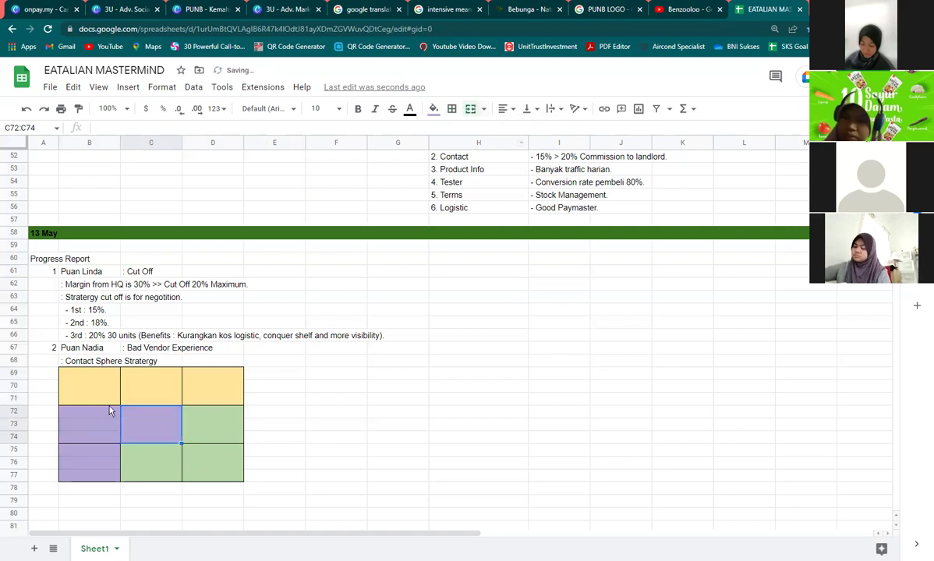
drag(88, 385, 105, 442)
key(shift+Down)
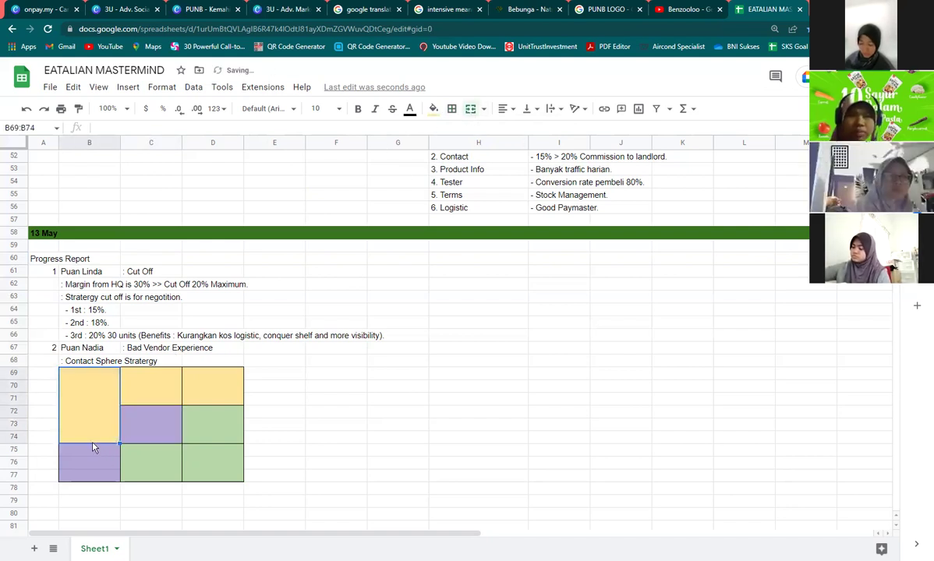
key(ctrl+z)
Merge the purple cells B72:B74 into one box and B75:B77 into another.
click(86, 410)
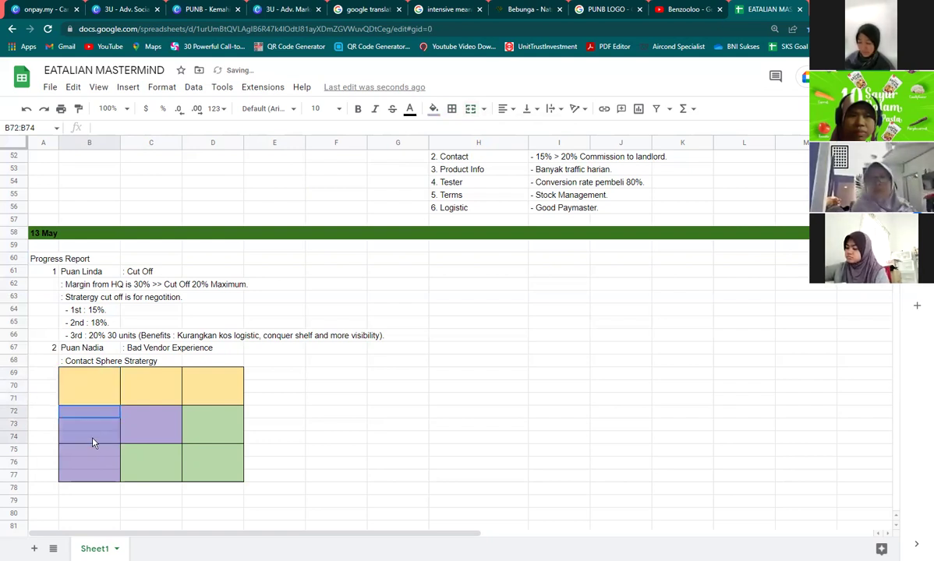
key(shift+Down)
key(shift+Down)
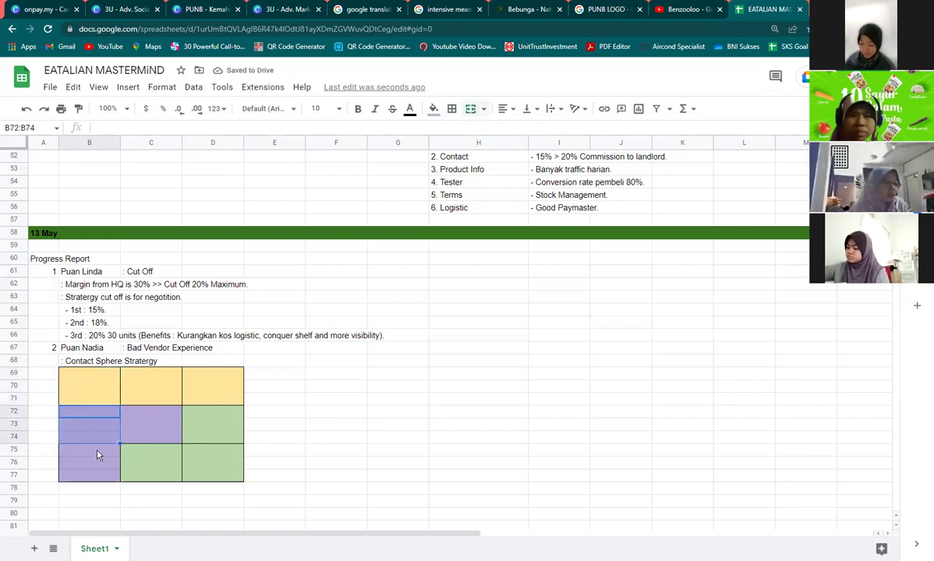
drag(97, 455, 98, 472)
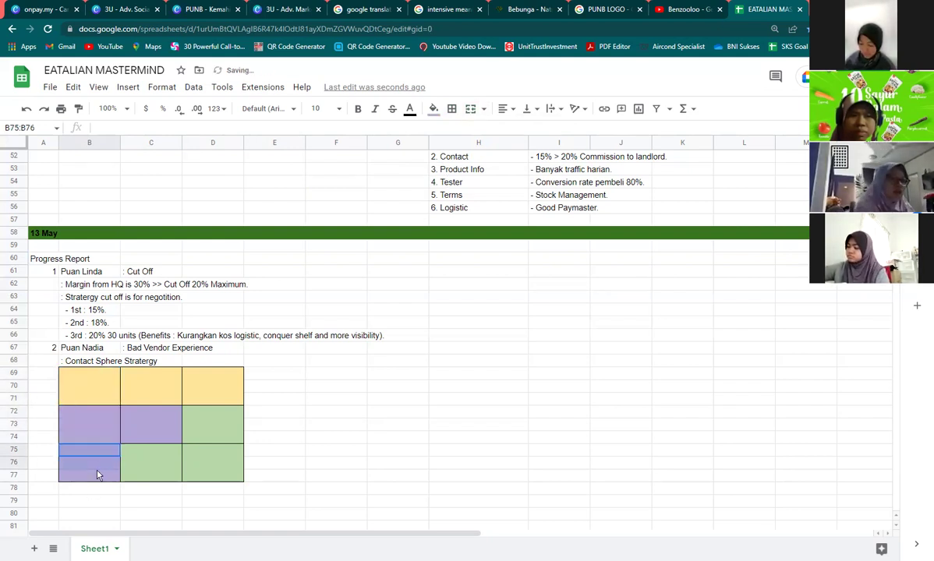
click(470, 109)
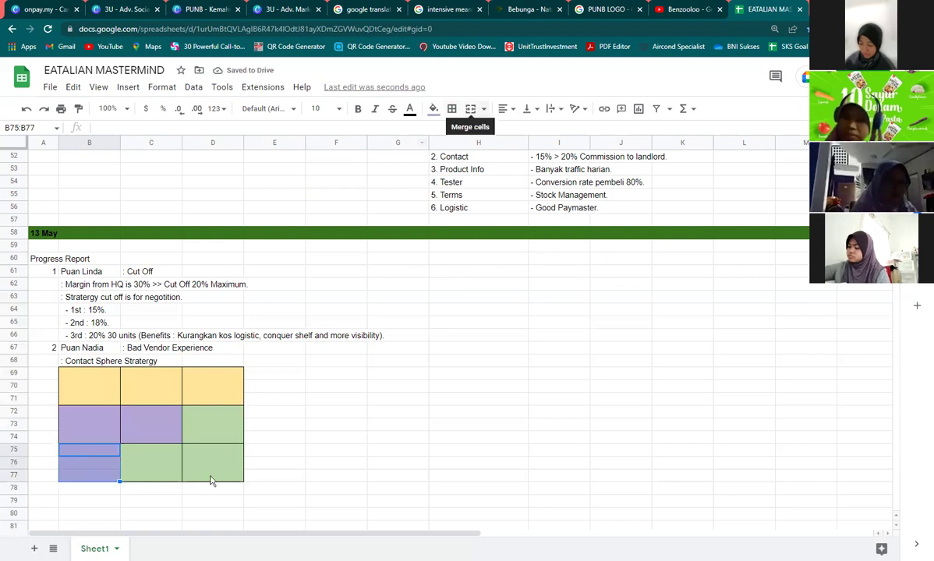
Enter "Kedai Makanan" in the merged purple box C72:C74.
click(151, 426)
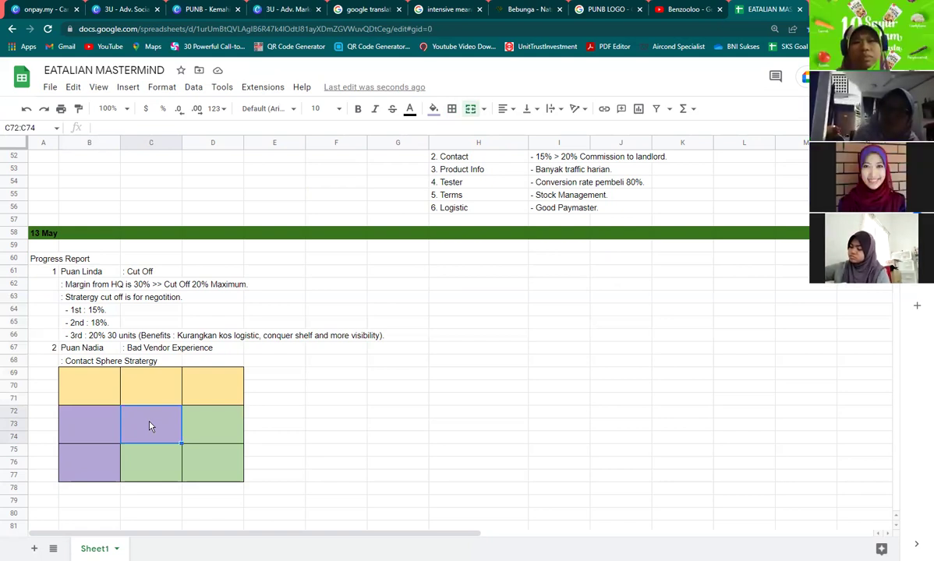
text(Keda)
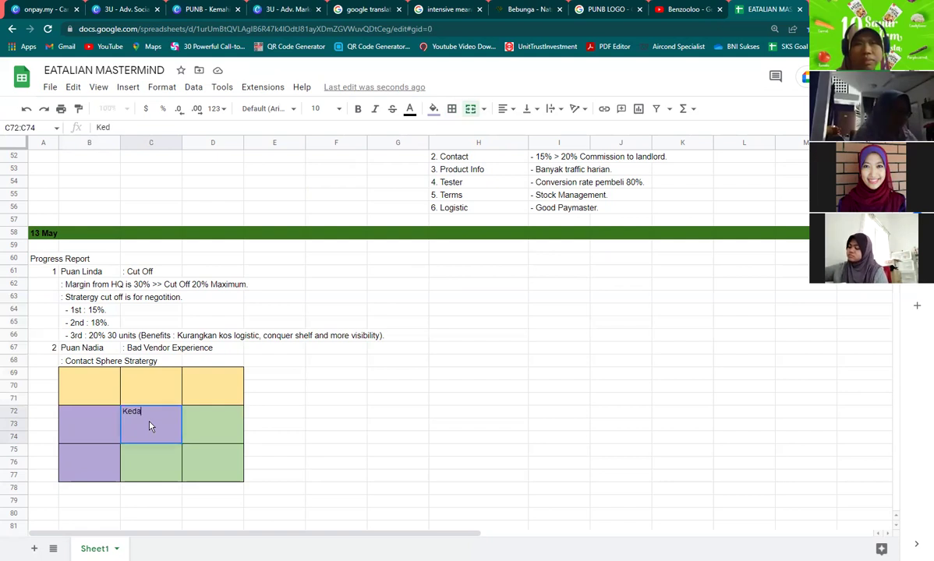
text(i makana)
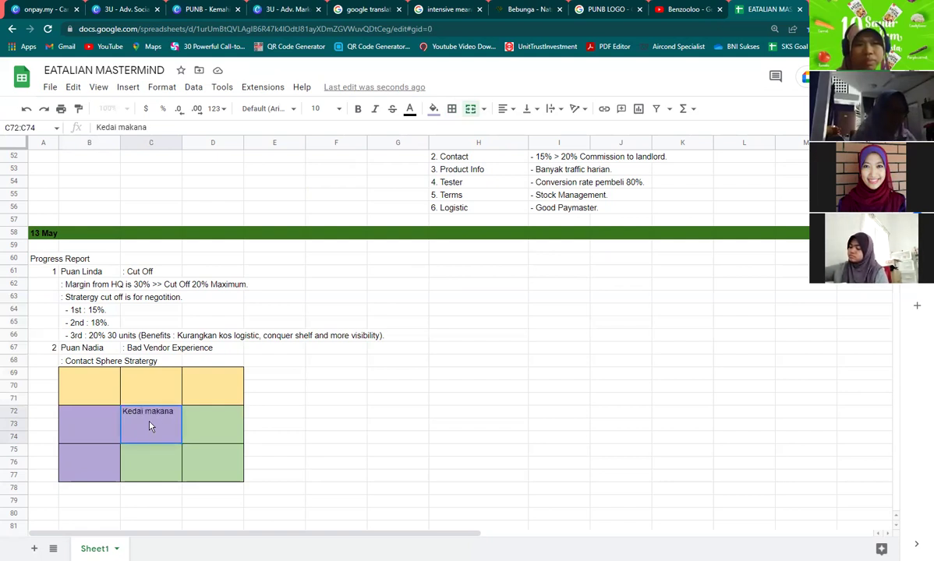
key(BackSpace)
key(BackSpace)
key(BackSpace)
key(BackSpace)
key(BackSpace)
key(BackSpace)
key(BackSpace)
text(R)
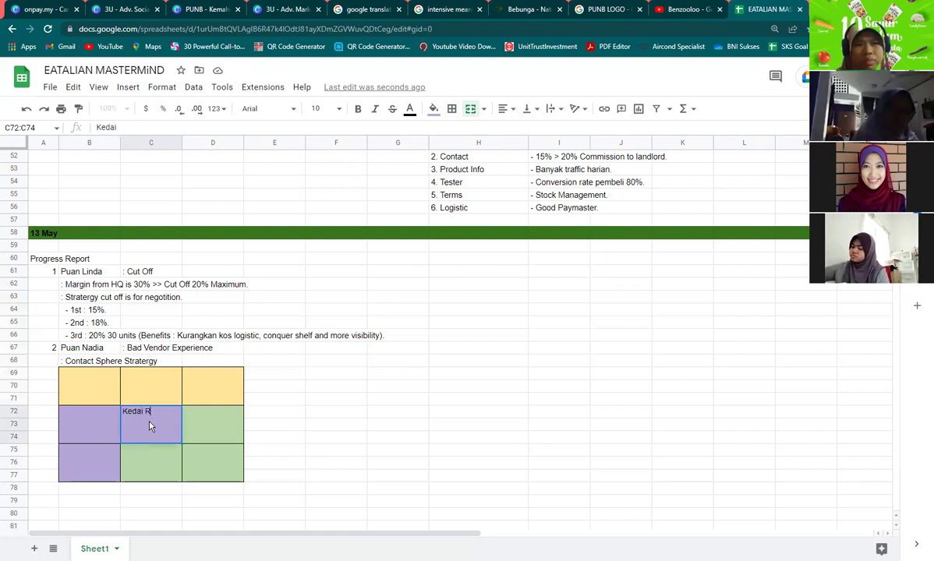
key(BackSpace)
text(M)
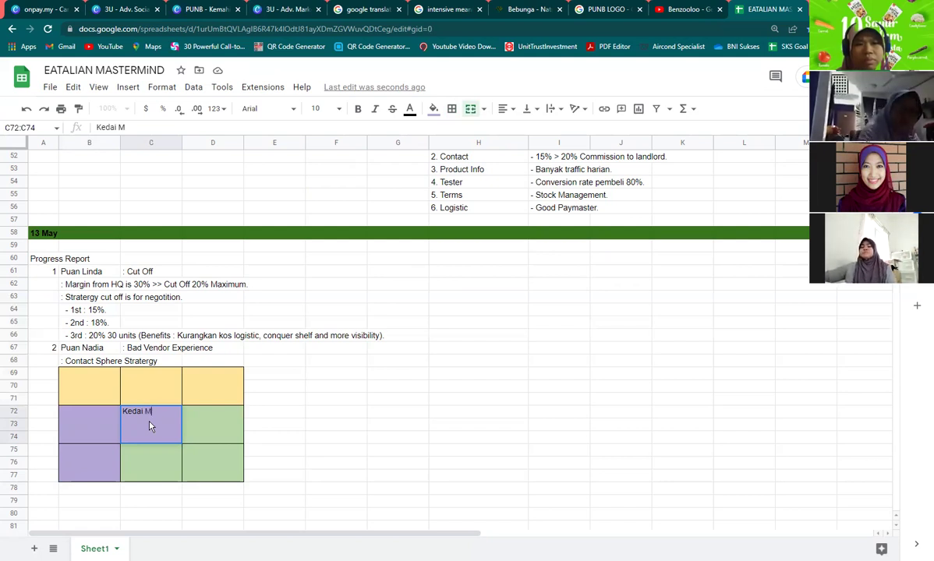
text(akanan)
key(Return)
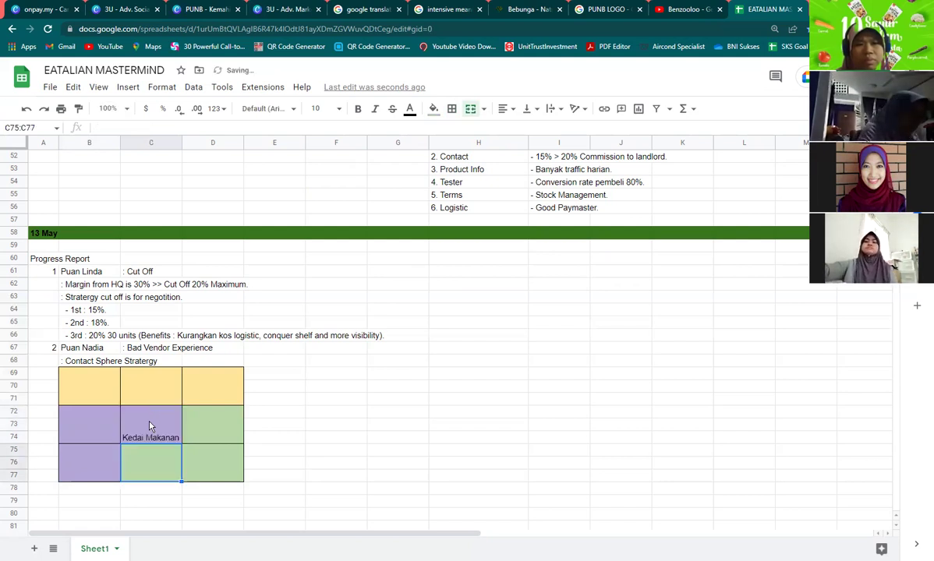
Extend the label in C72:C74 to "Kedai Makanan Baby" and clear the stray "Baby" entered in the green box C75:C77.
text(Baby)
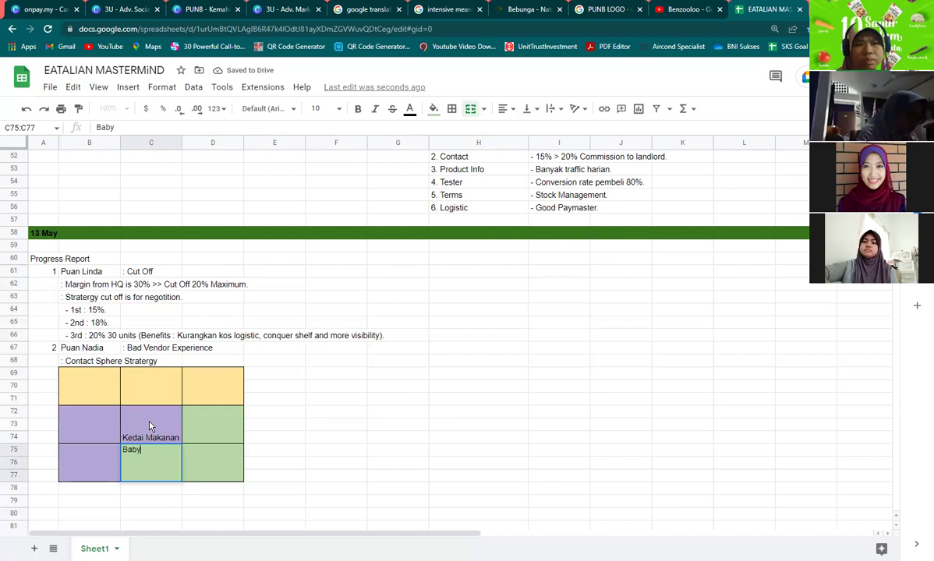
click(151, 426)
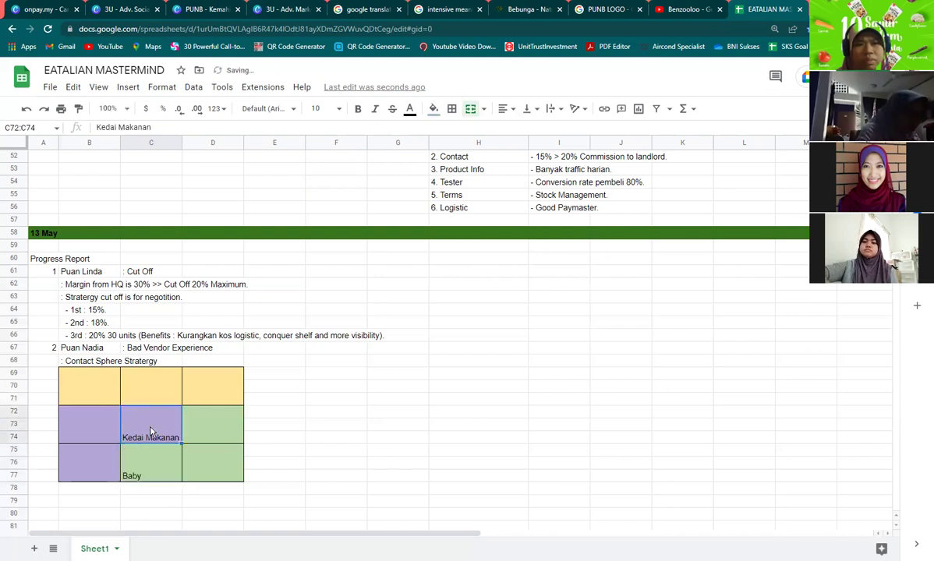
double_click(179, 427)
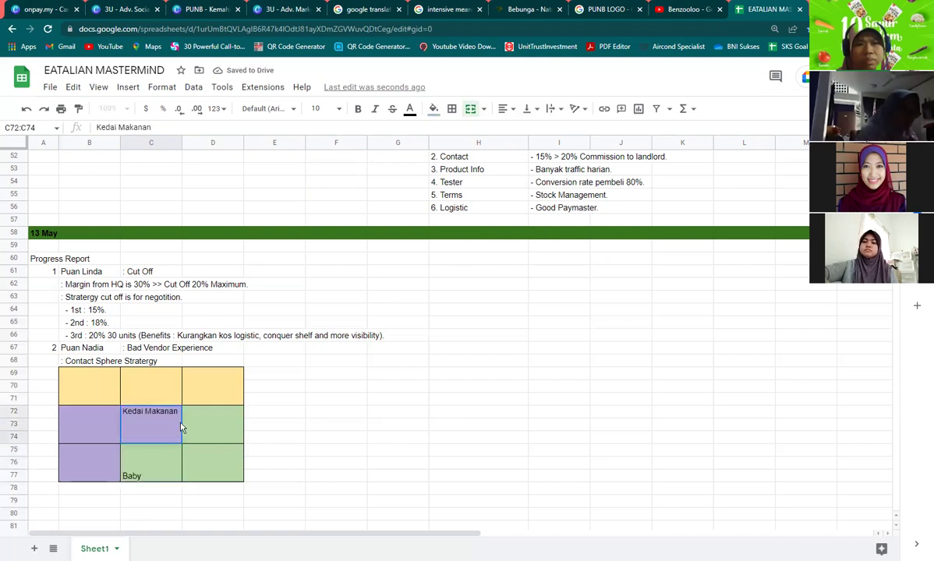
text(Baby)
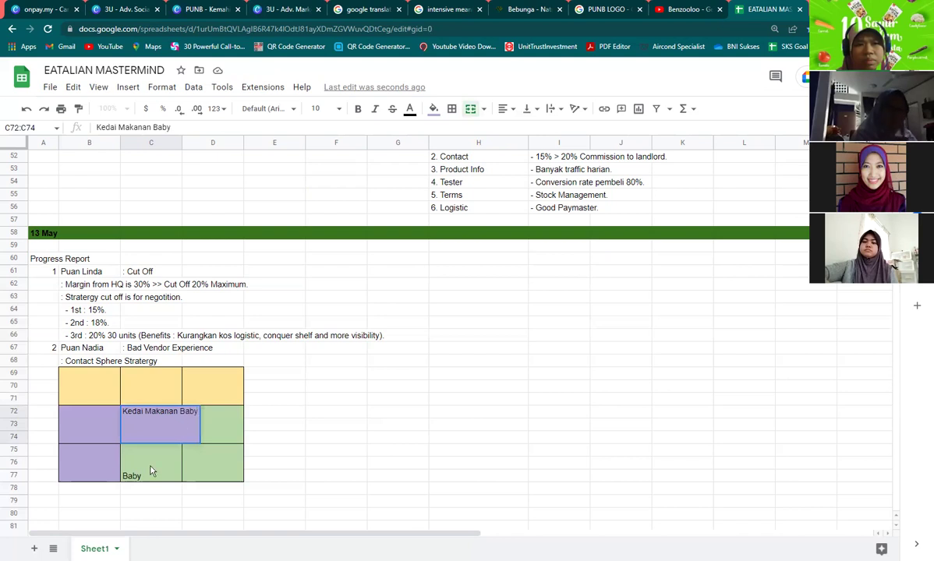
key(Escape)
click(152, 469)
key(Delete)
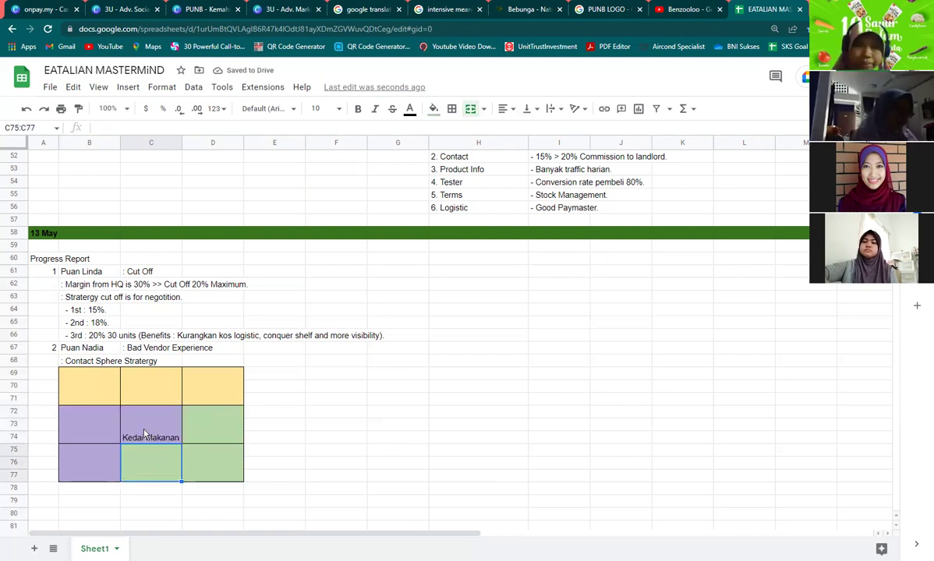
Unmerge C72:C74 and move the words "Makanan Baby" from C72 into C73.
click(141, 430)
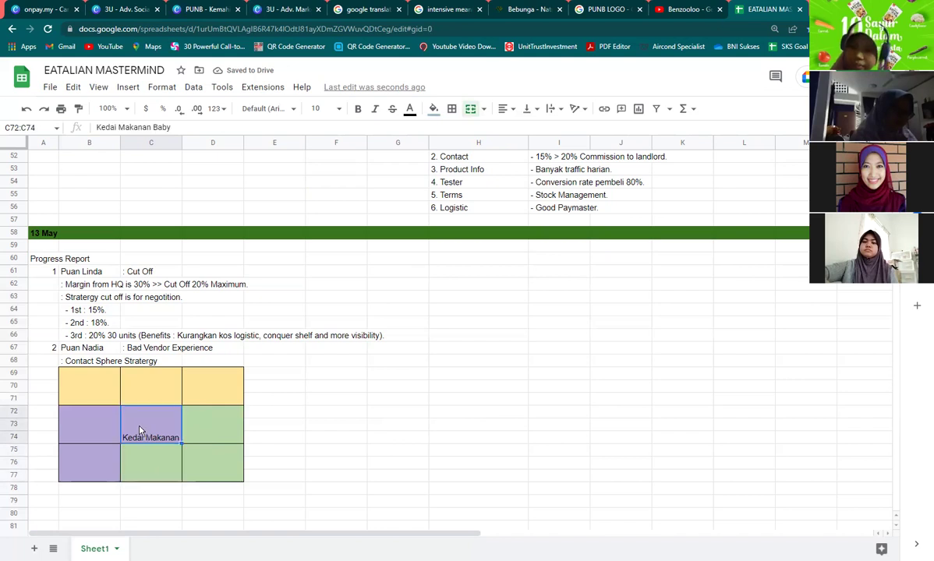
click(471, 110)
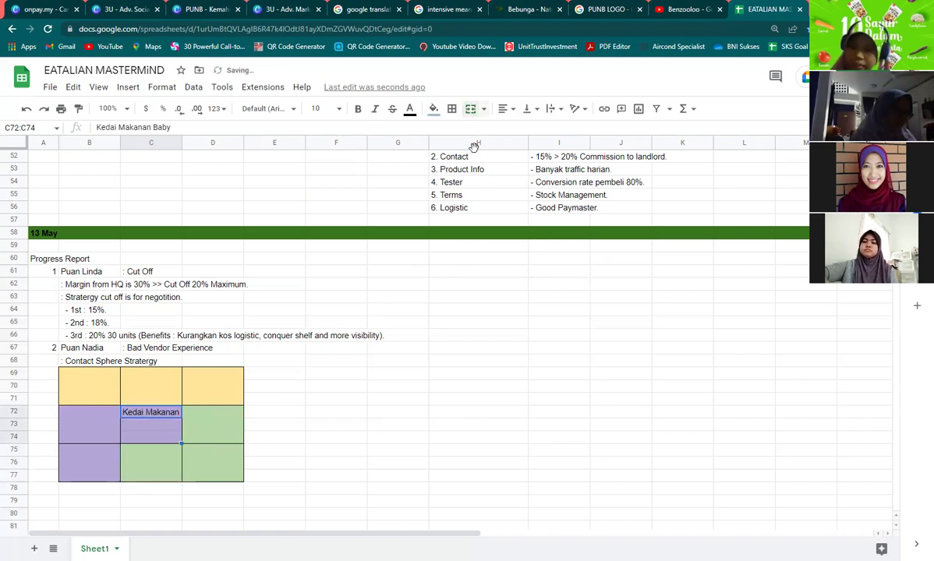
click(156, 414)
double_click(147, 413)
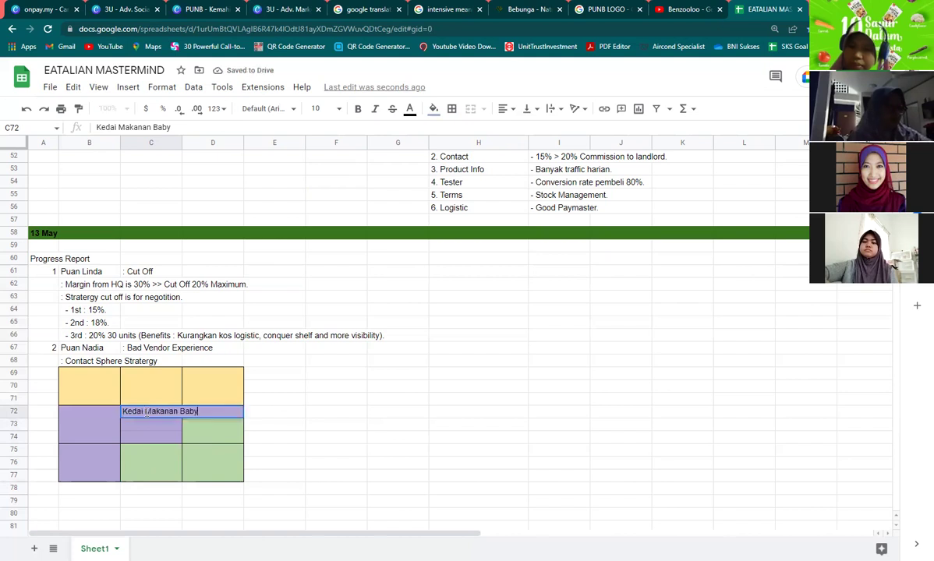
click(145, 412)
shift+click(208, 414)
key(ctrl+c)
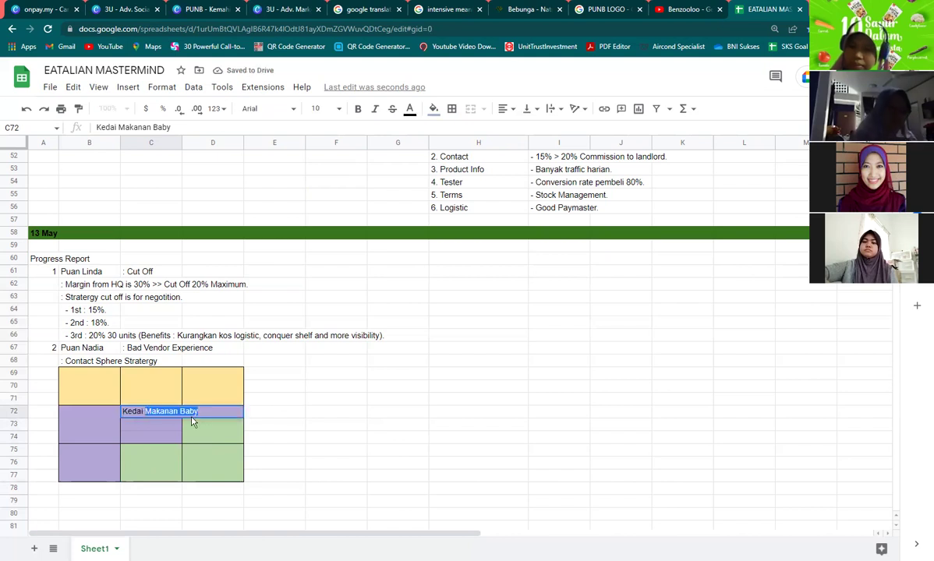
key(BackSpace)
click(152, 428)
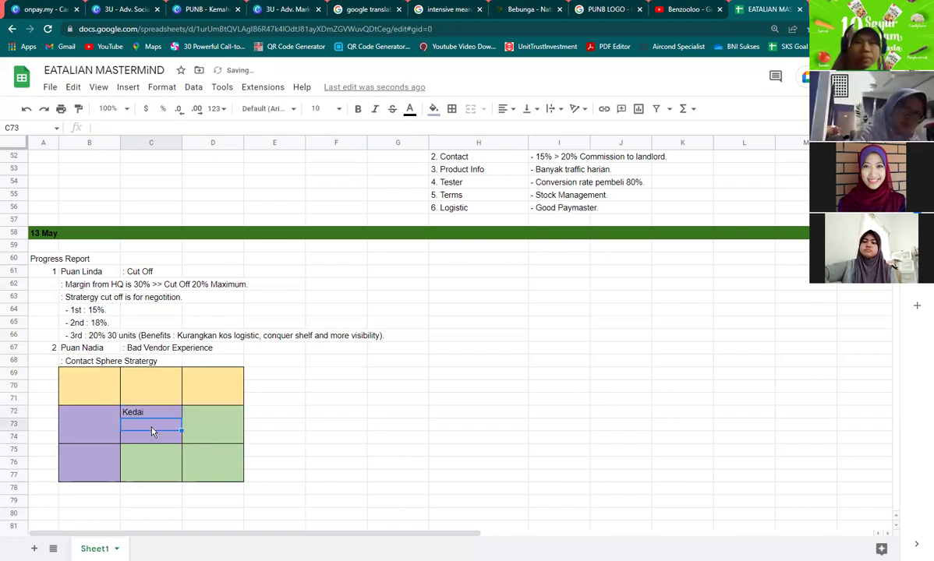
key(ctrl+v)
Move the word "Baby" from C73 into C74.
double_click(160, 425)
key(ctrl+c)
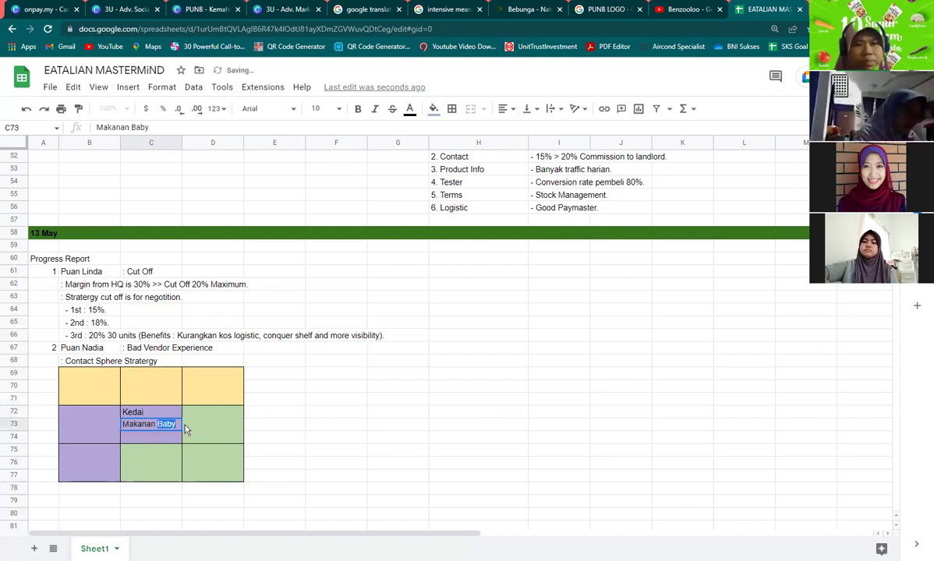
key(BackSpace)
click(153, 441)
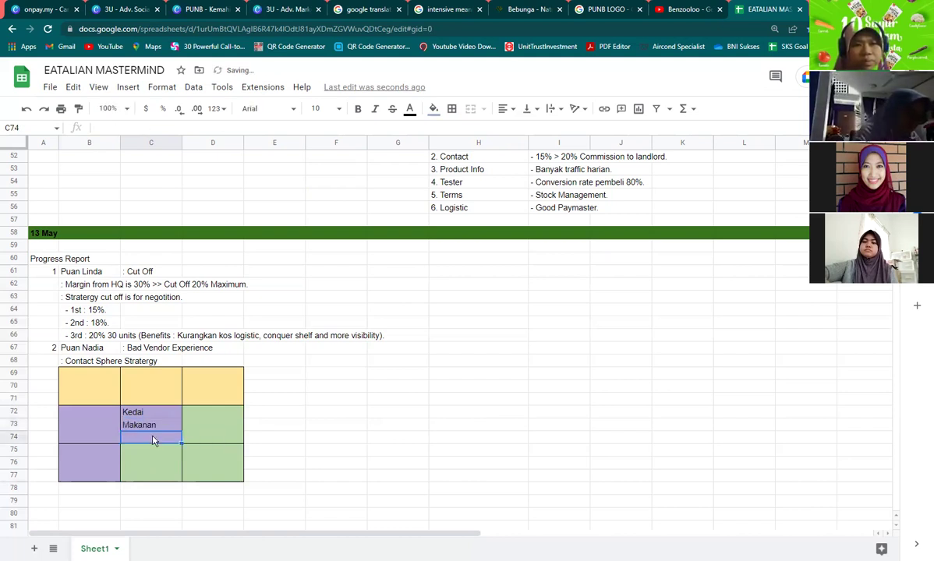
key(ctrl+v)
Centre the text in C72:C74 horizontally.
drag(147, 411, 153, 439)
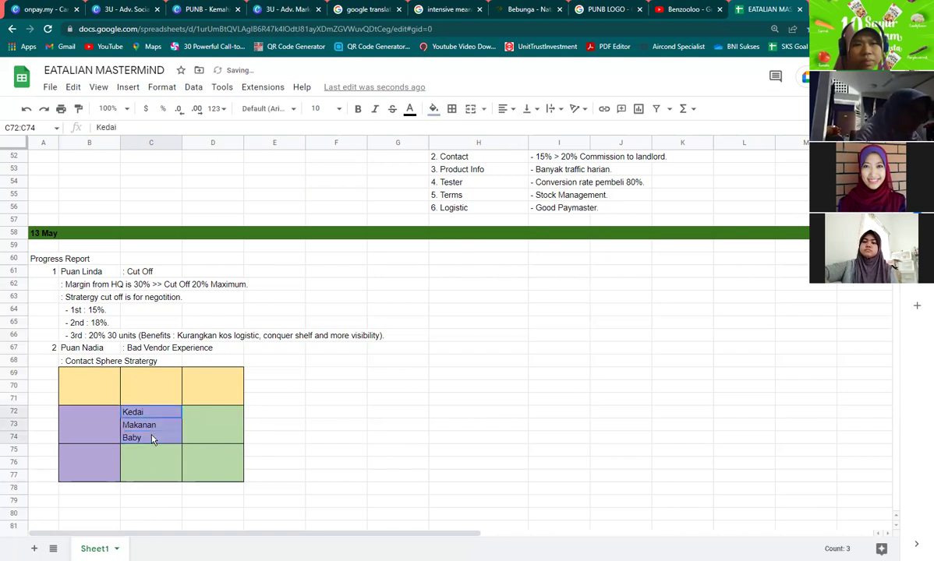
click(503, 109)
click(520, 129)
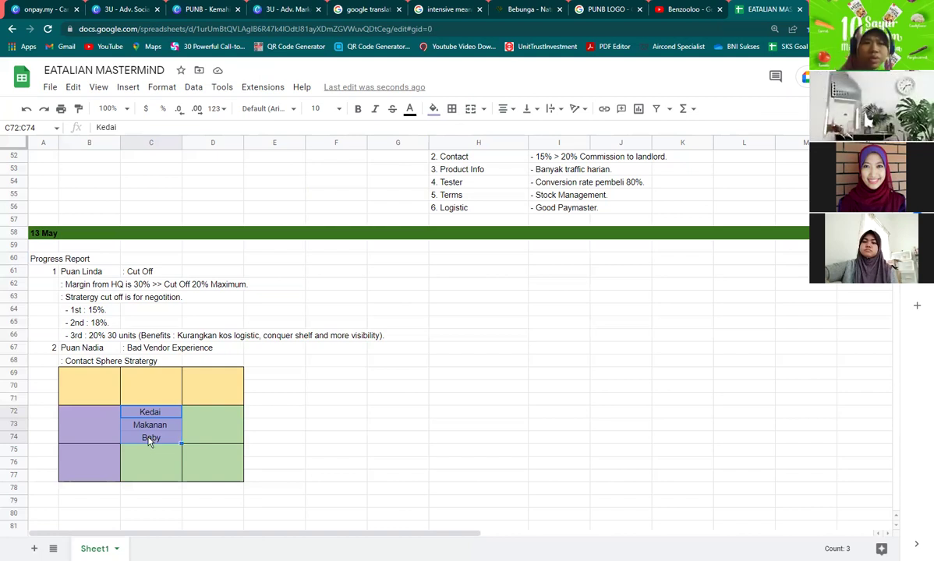
Unmerge B72:B74 and enter "Taska", "Tadika" and "Kindergarten" in its three rows.
click(95, 415)
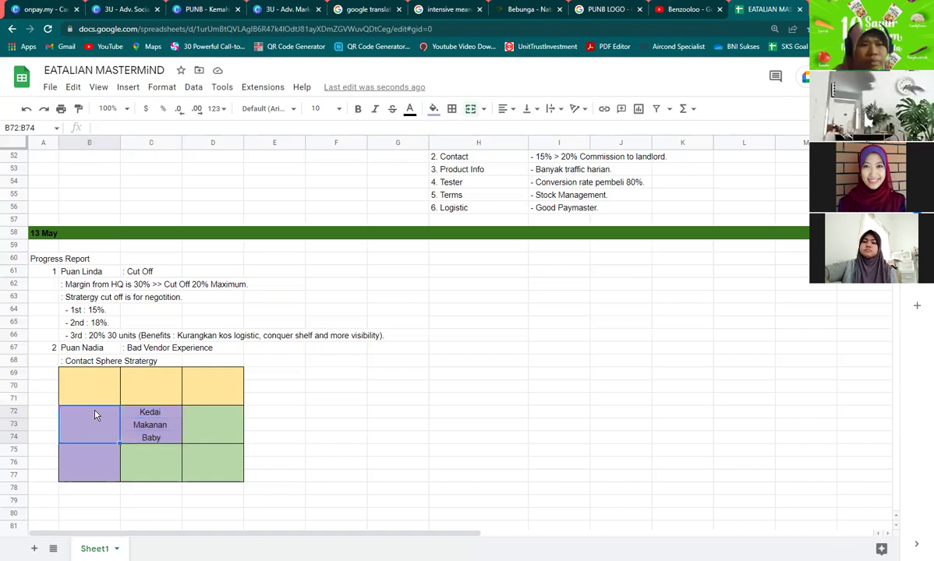
click(474, 110)
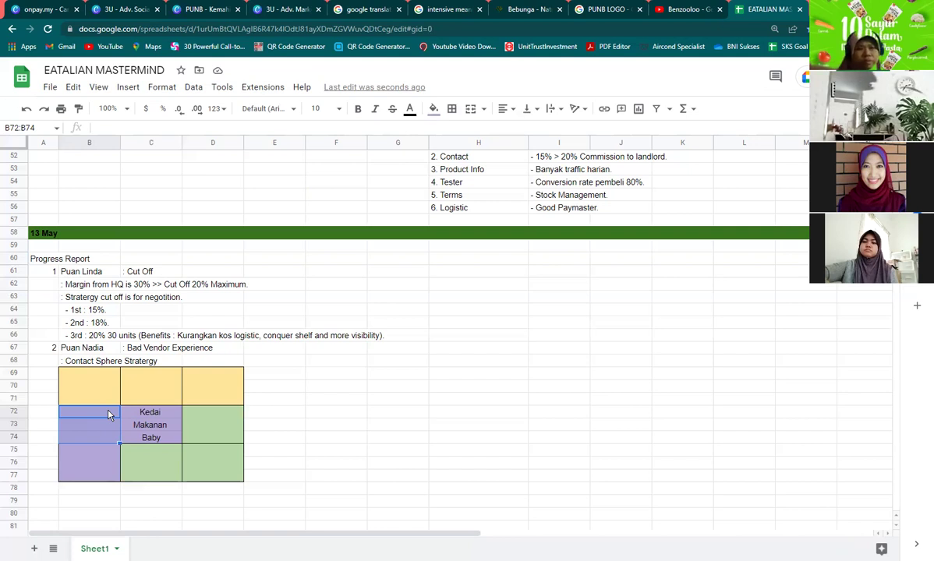
text(Taska)
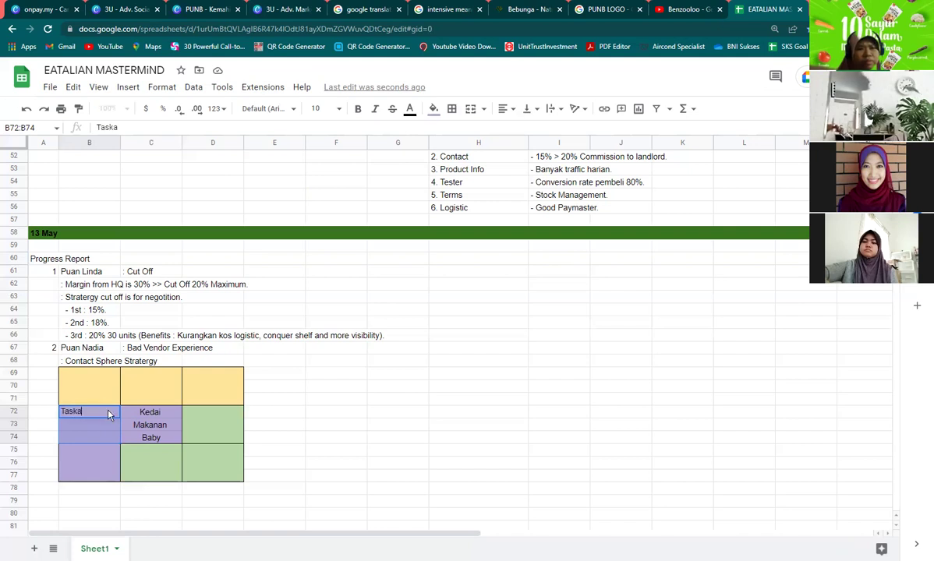
key(Return)
text(Tadika)
key(Return)
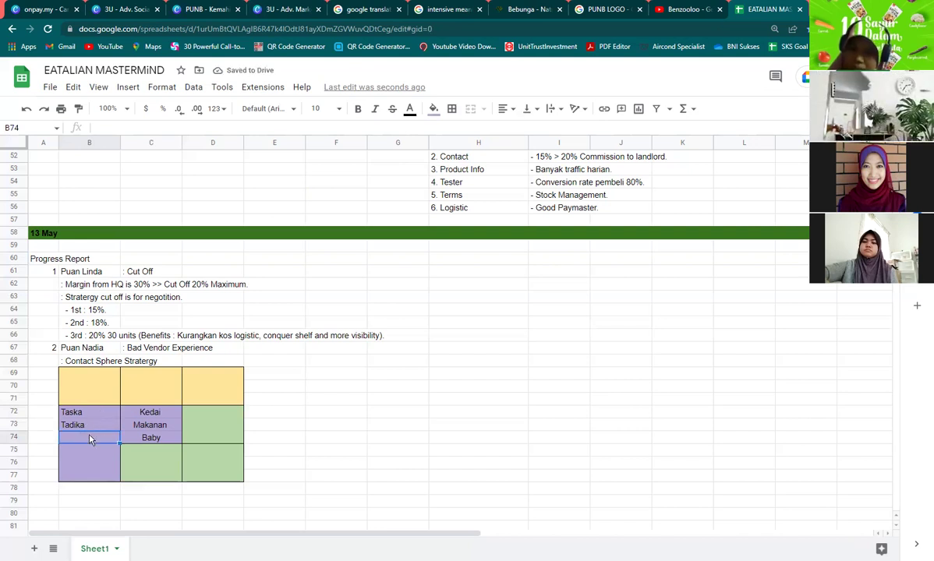
text(Kindergarten)
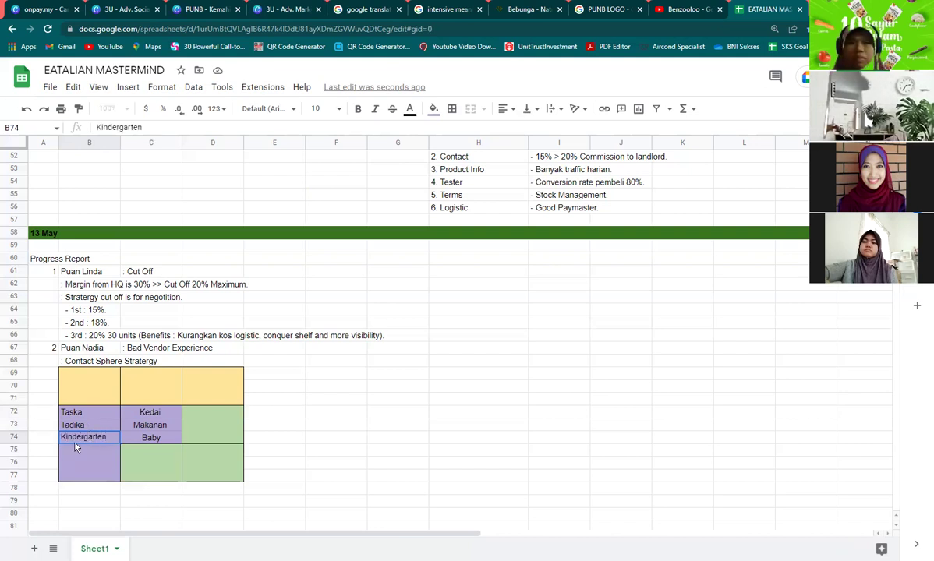
Centre the labels in B72:B74 horizontally.
drag(87, 412, 106, 439)
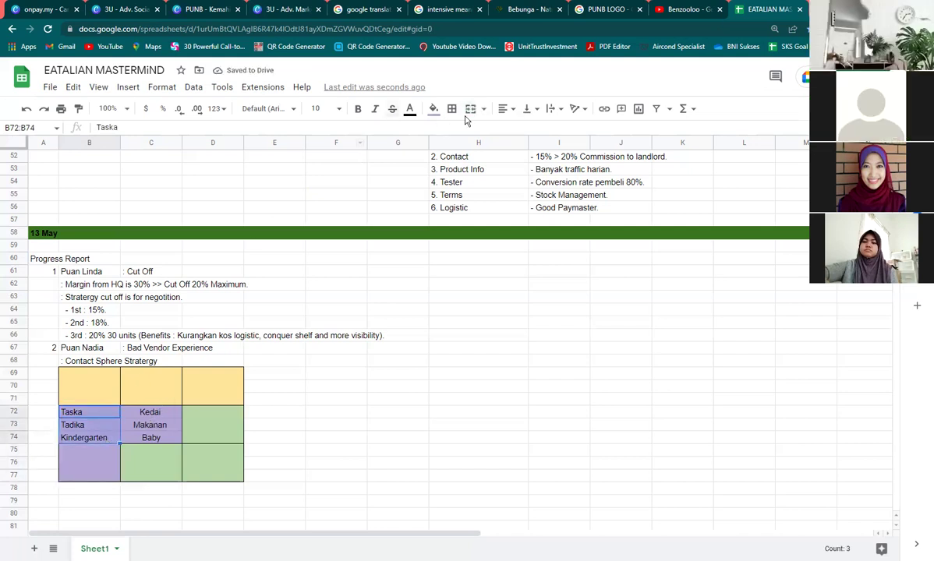
click(505, 109)
click(517, 128)
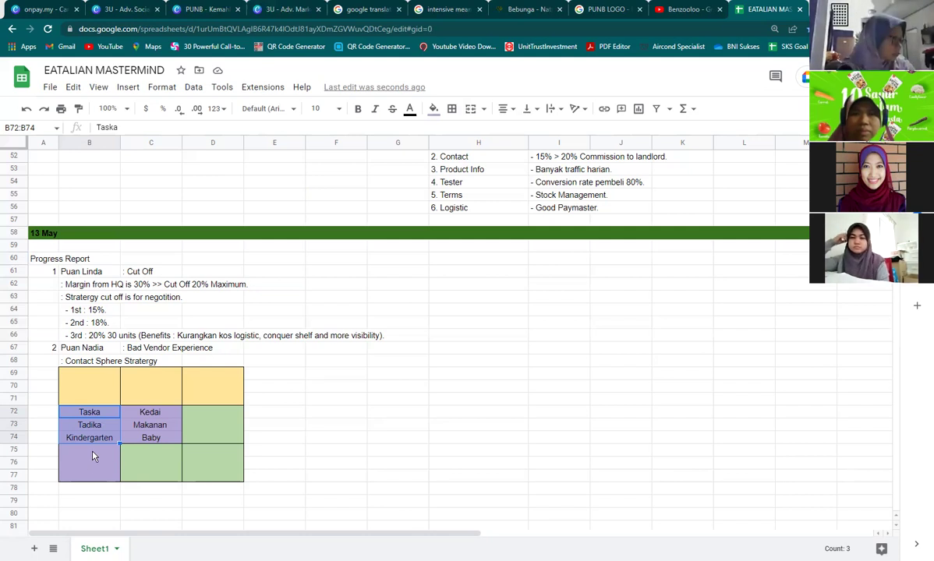
Unmerge the purple box B75:B77 and enter "Hospital" in B75 and "Swasta" in B76.
click(92, 455)
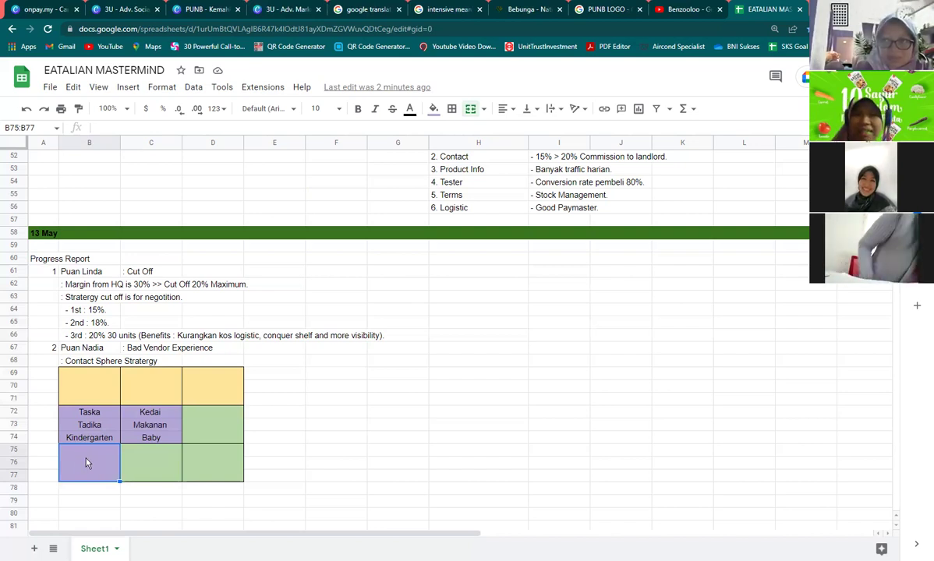
click(503, 111)
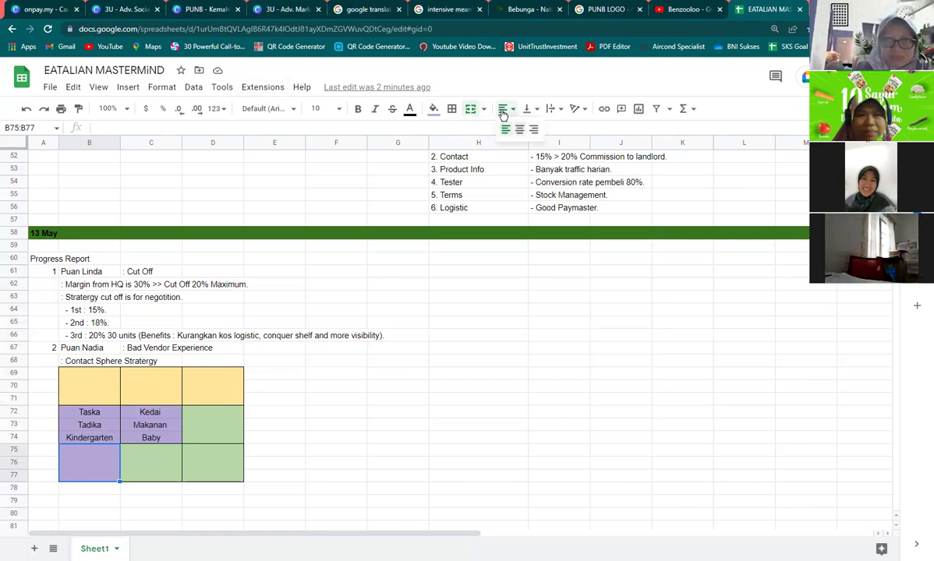
click(519, 129)
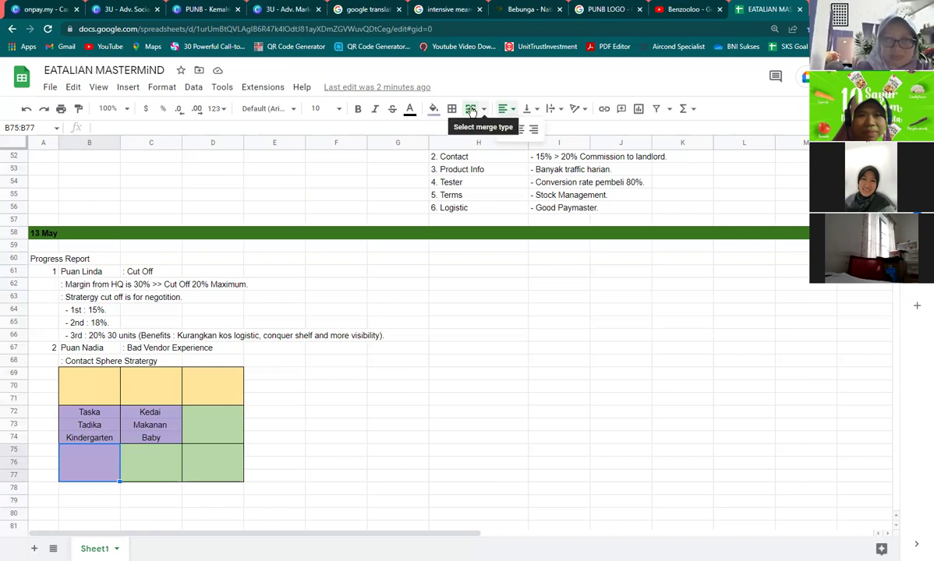
text(Hospital)
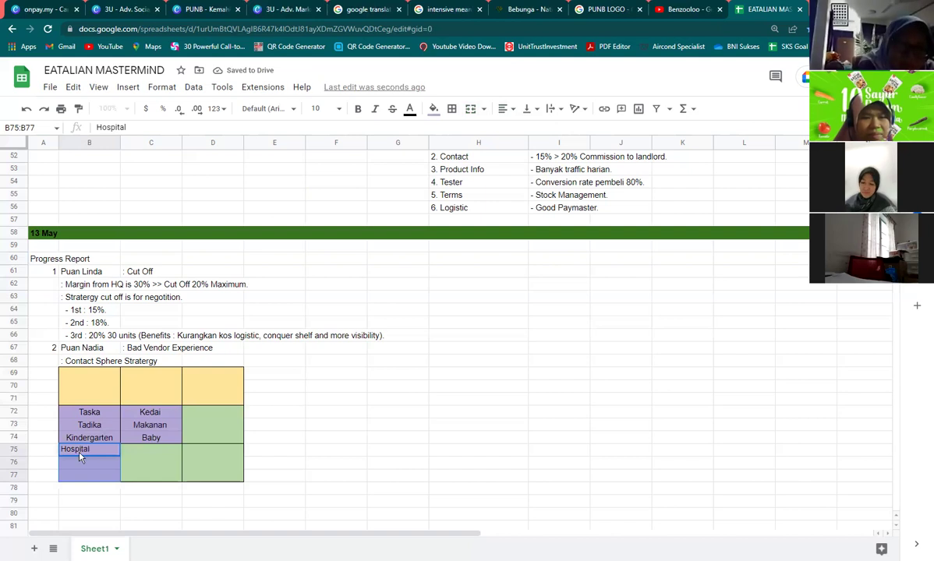
key(Return)
text(Swasta)
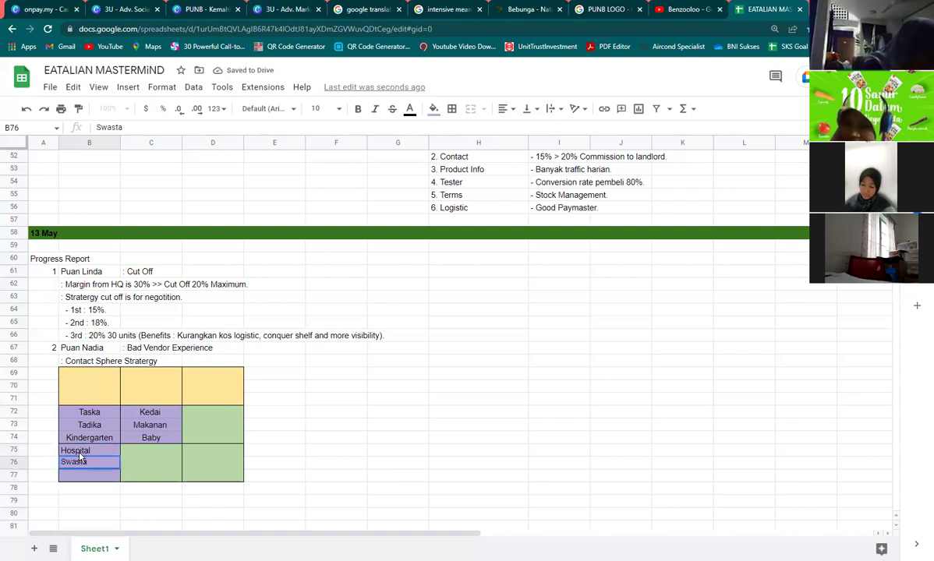
key(ctrl+Return)
Centre the labels in B75:B76 horizontally.
drag(91, 451, 89, 465)
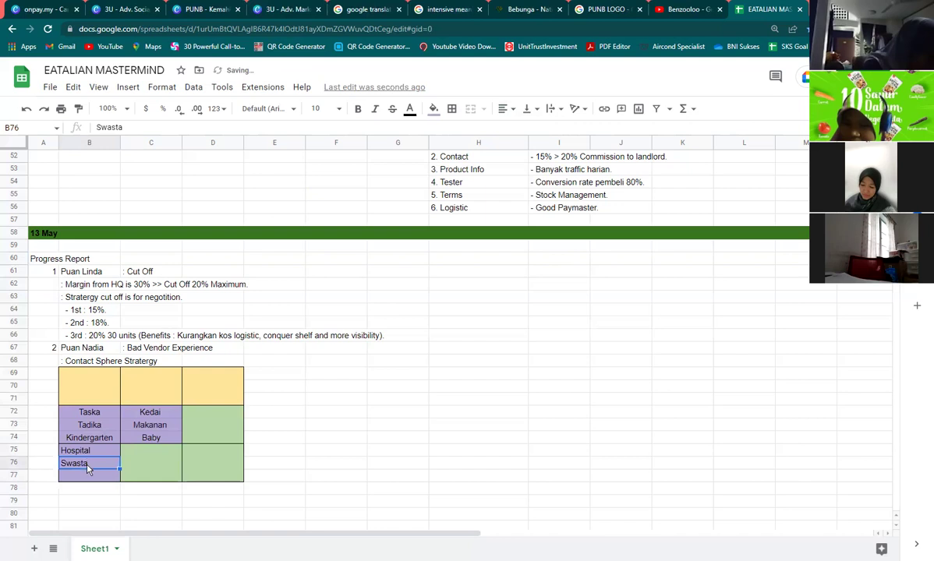
click(504, 116)
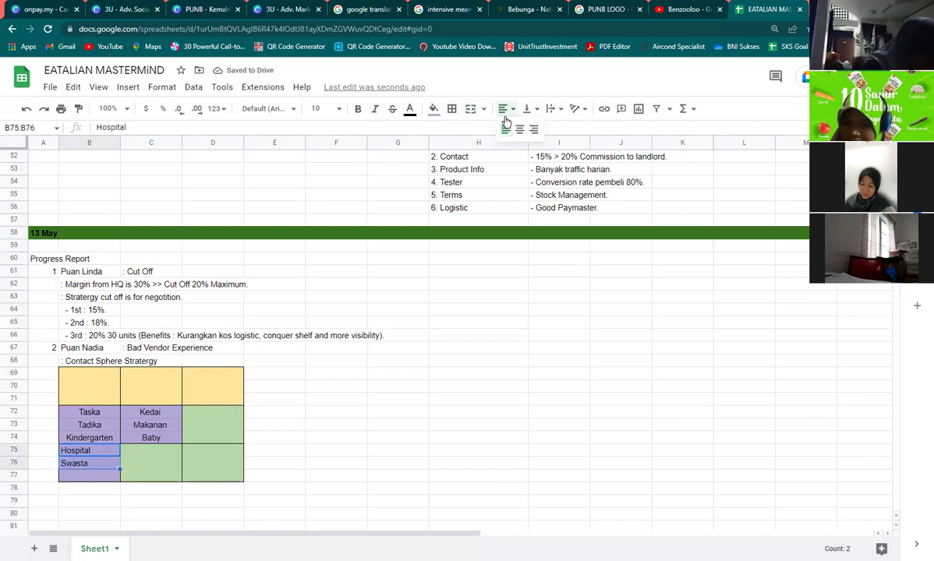
click(521, 131)
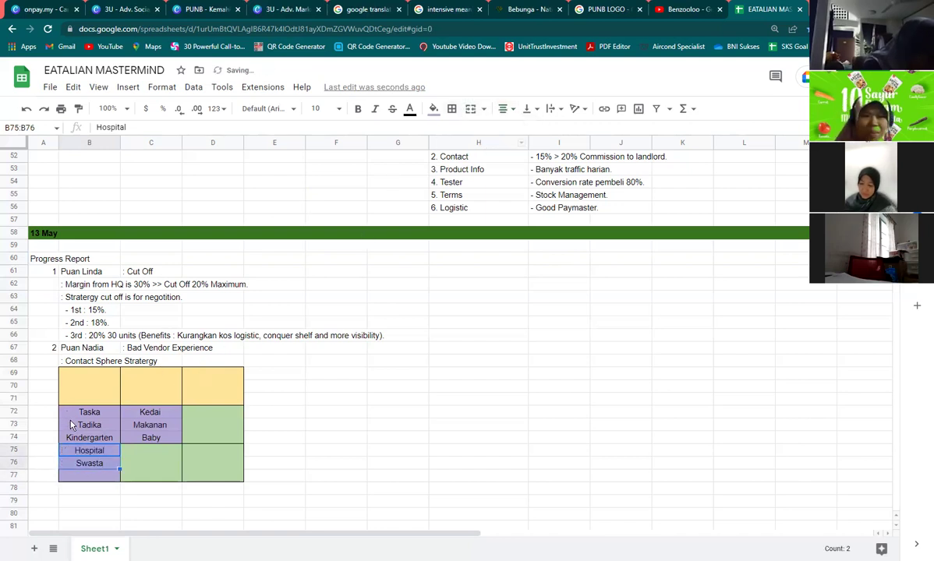
Enter "(Kids)" in B77 below "Swasta" and centre it horizontally.
click(72, 500)
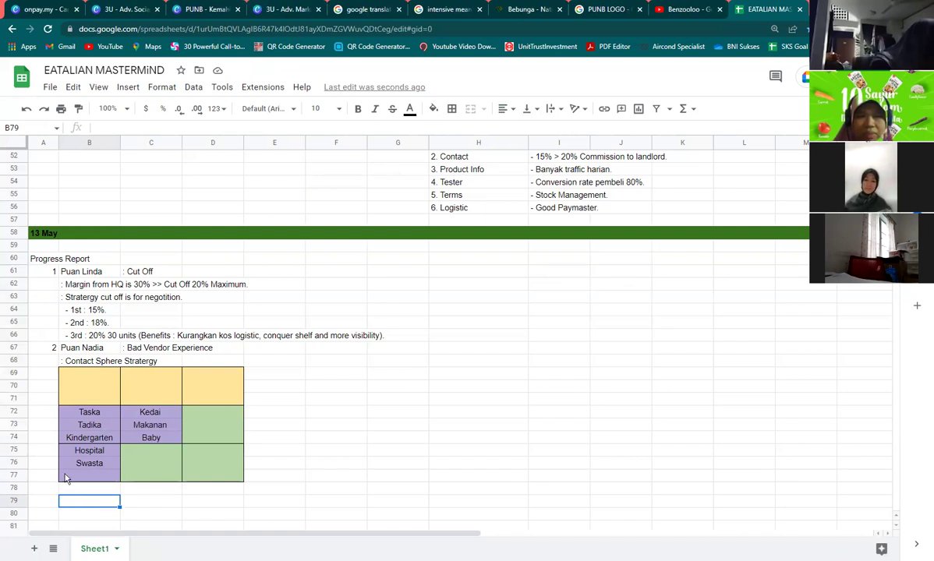
click(92, 478)
text((Kids)
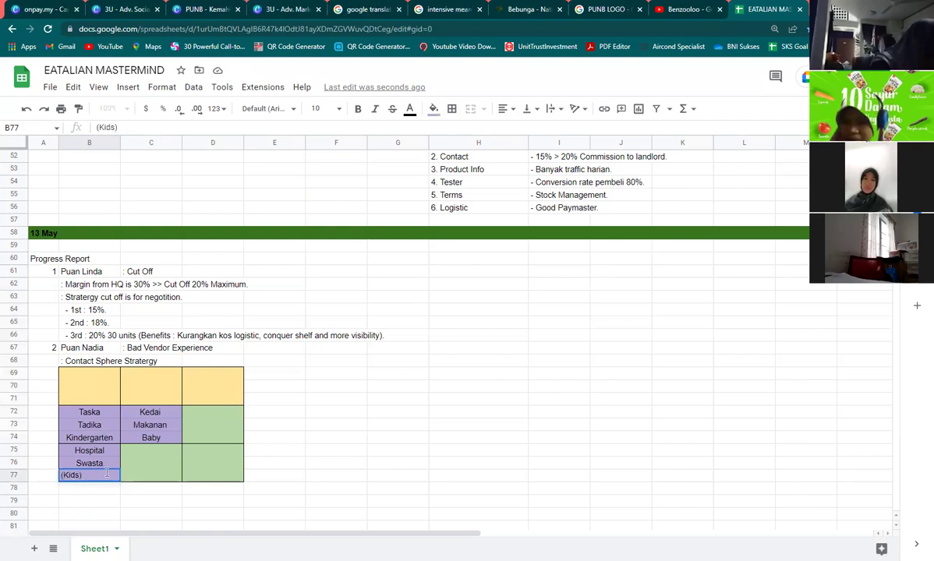
click(98, 450)
key(Down)
key(Down)
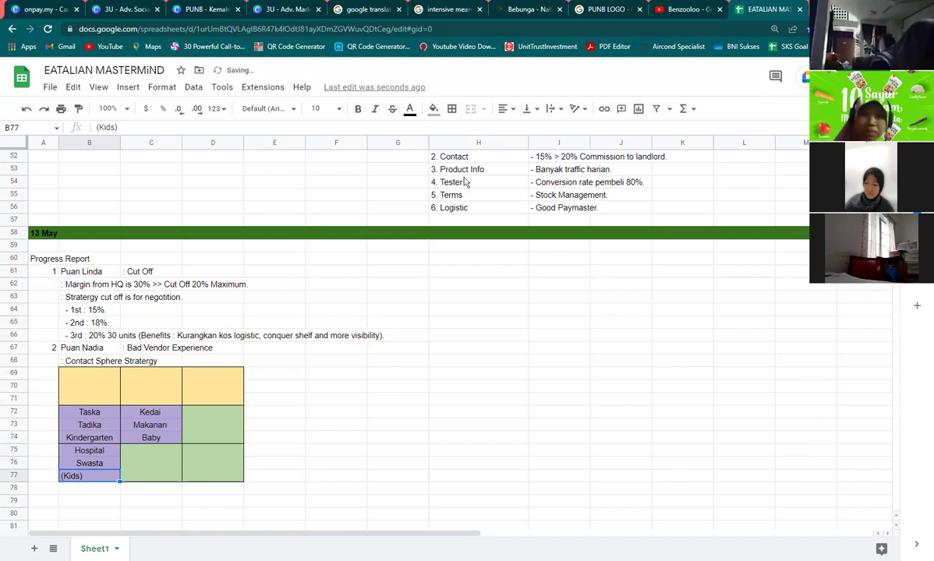
click(506, 108)
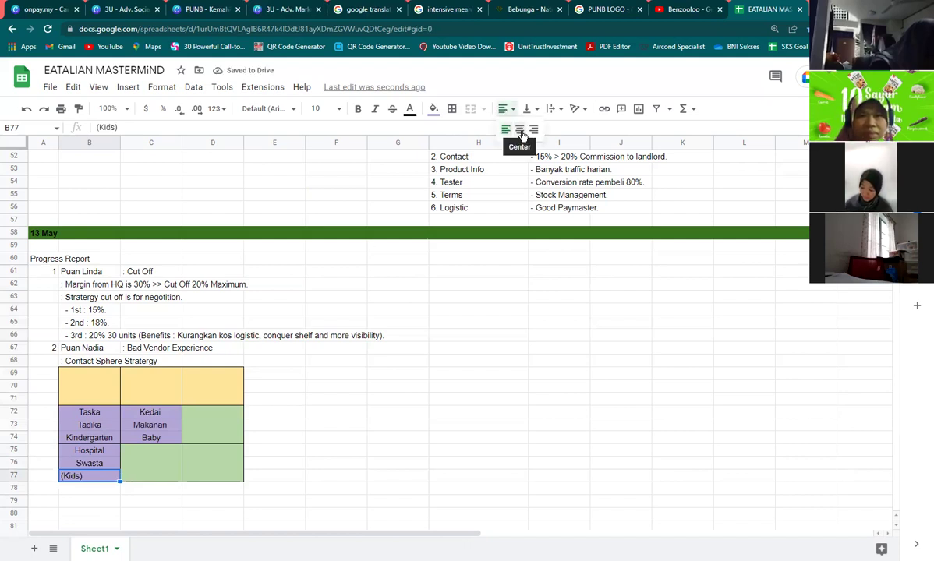
click(520, 130)
click(253, 471)
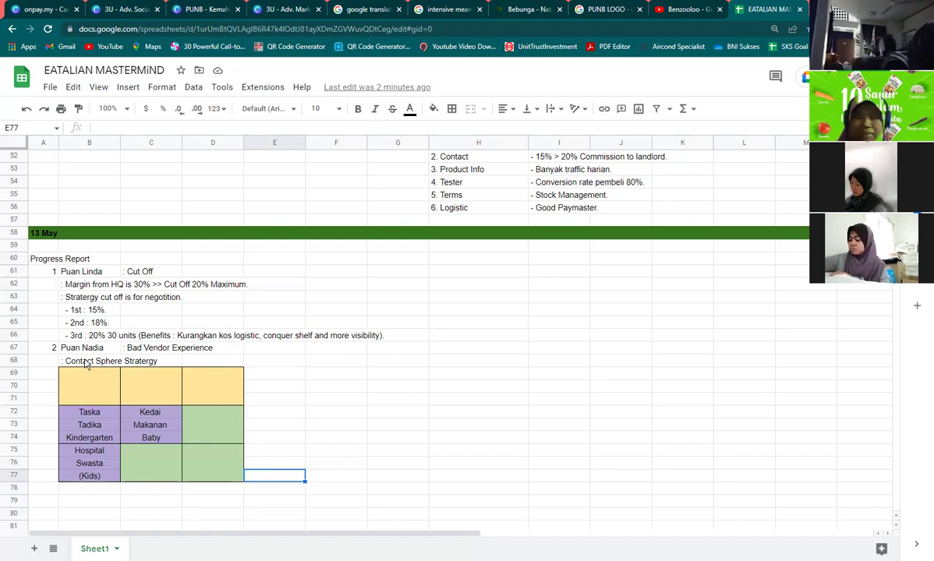
Append "( B2B Game )" to the "Contact Sphere Stratergy" heading in B68.
double_click(159, 359)
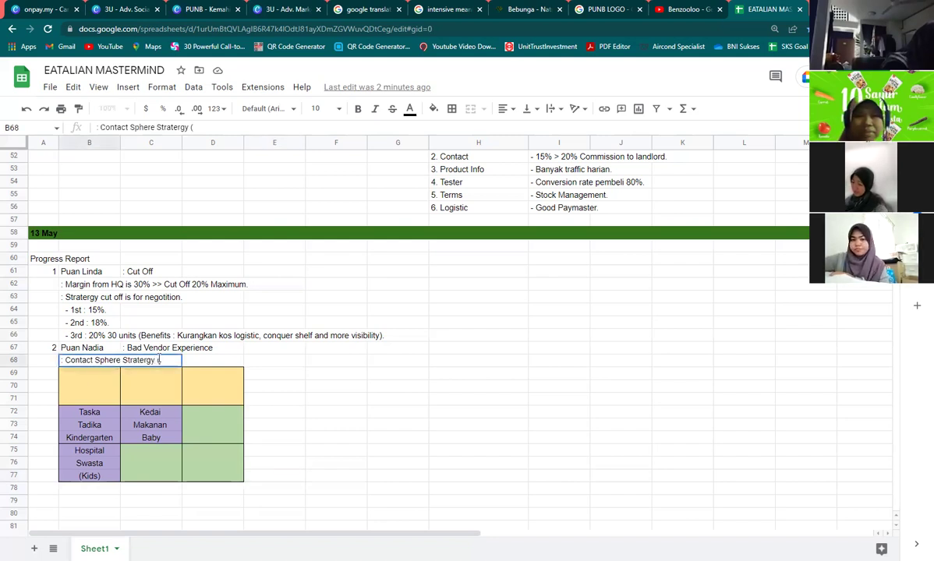
text(B)
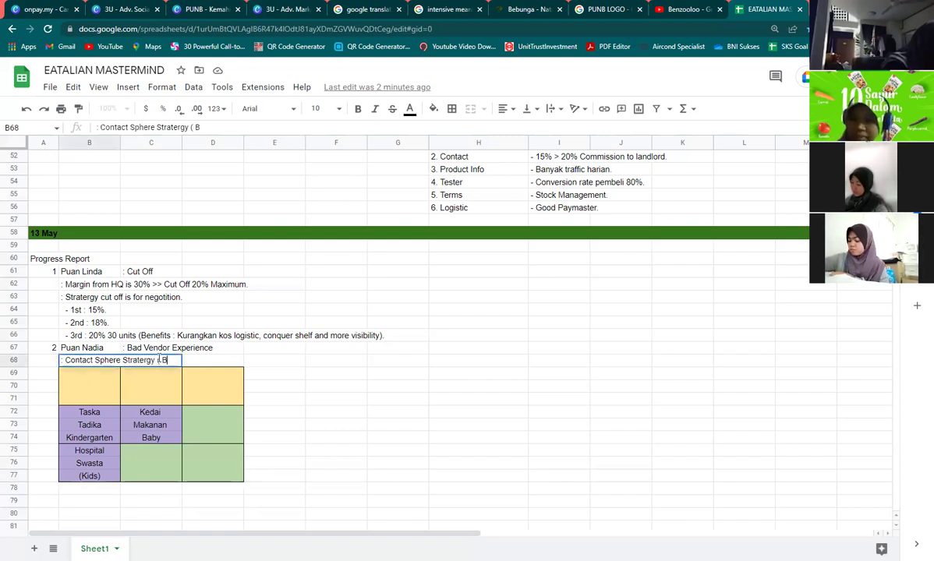
text(2B Game)
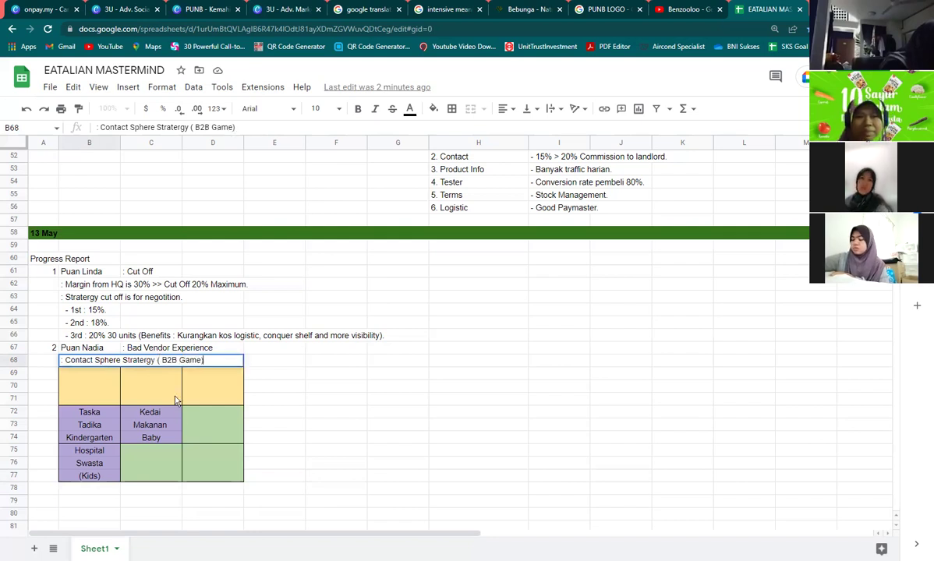
text())
click(156, 431)
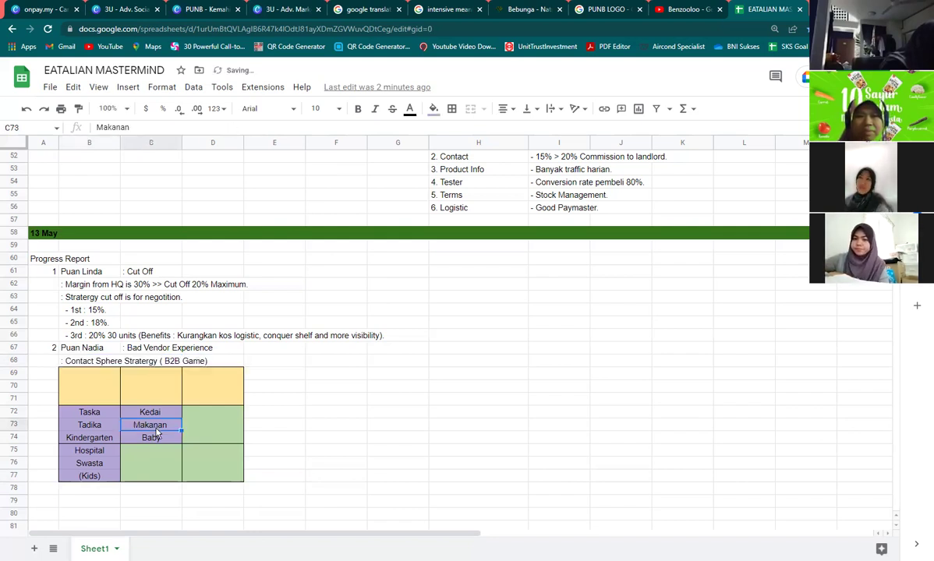
click(169, 360)
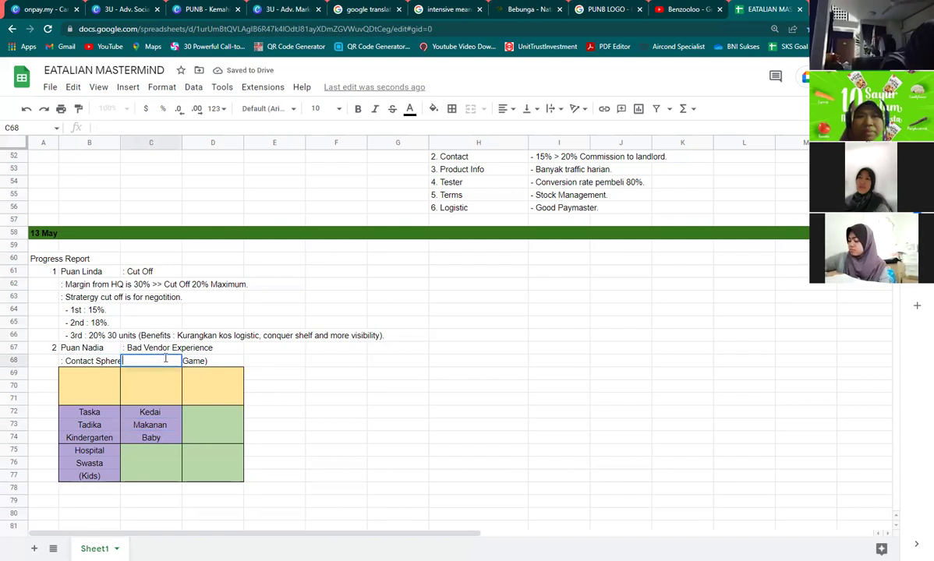
click(109, 359)
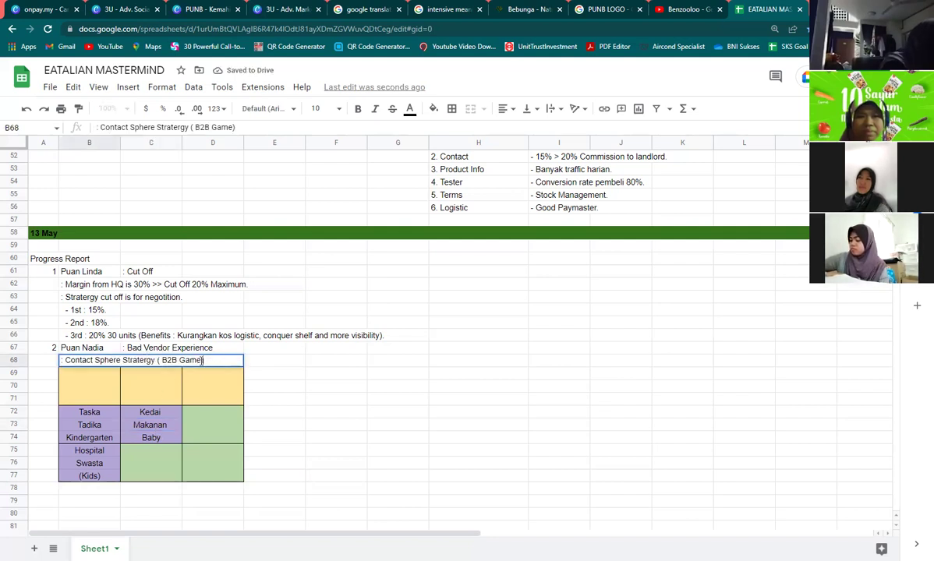
click(141, 438)
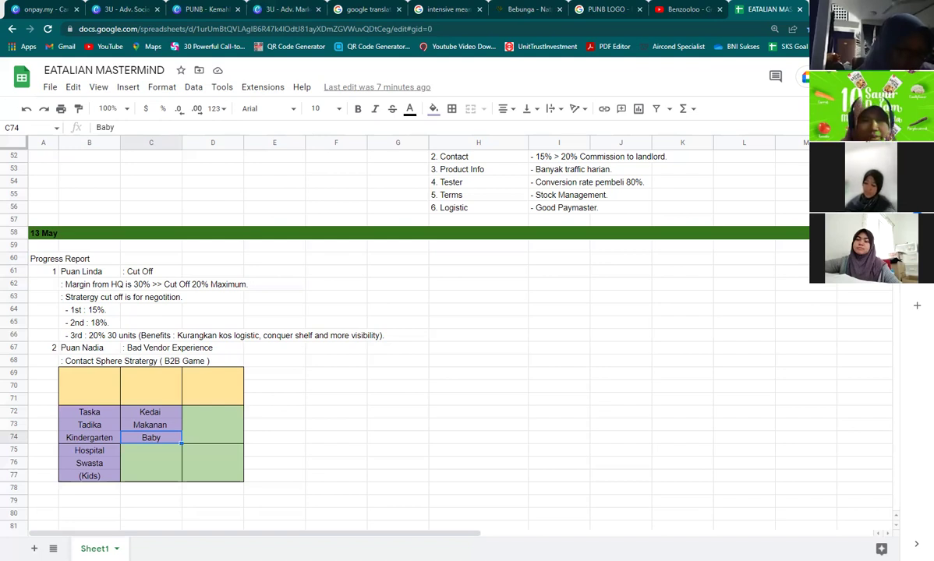
Unmerge the three yellow boxes in B69:D71 into single cells.
click(154, 463)
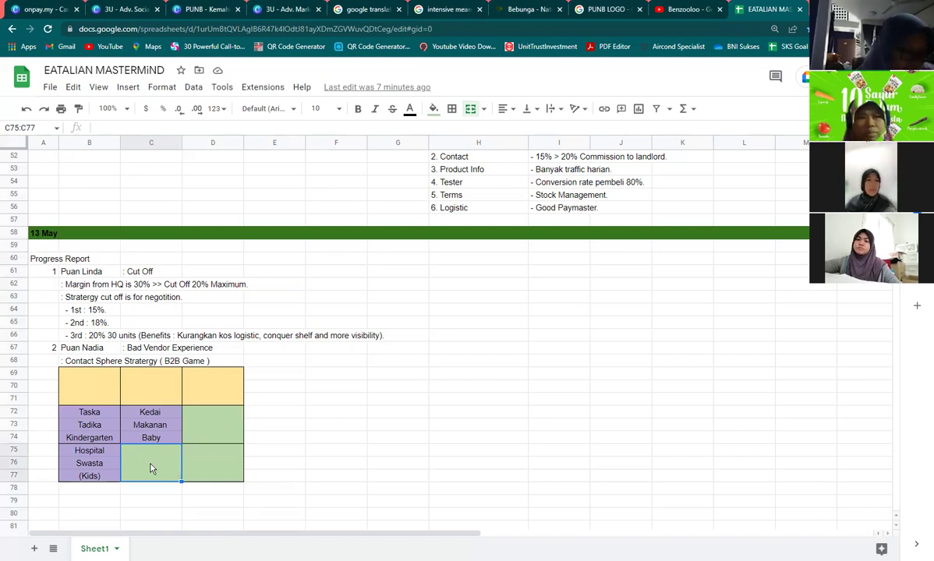
key(Escape)
drag(86, 387, 220, 386)
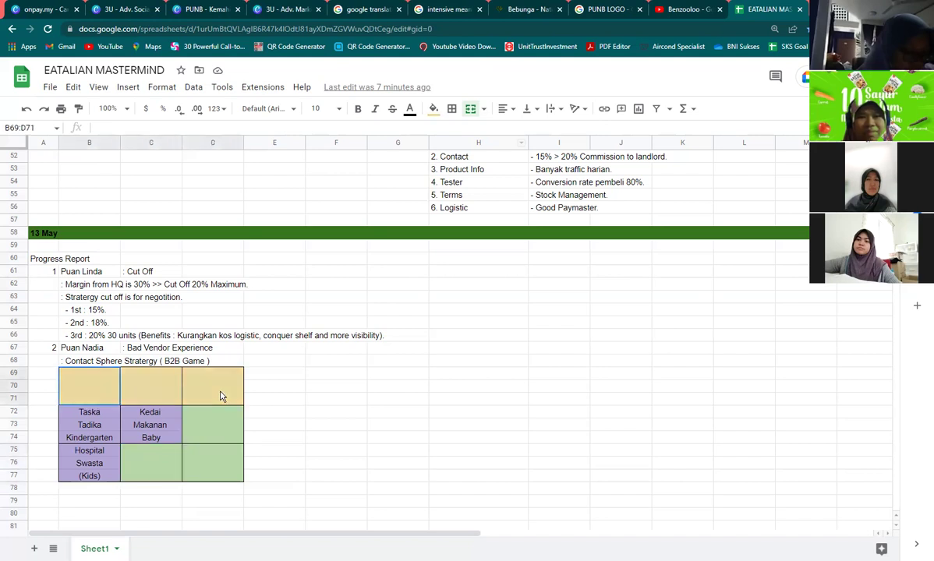
click(503, 109)
click(473, 109)
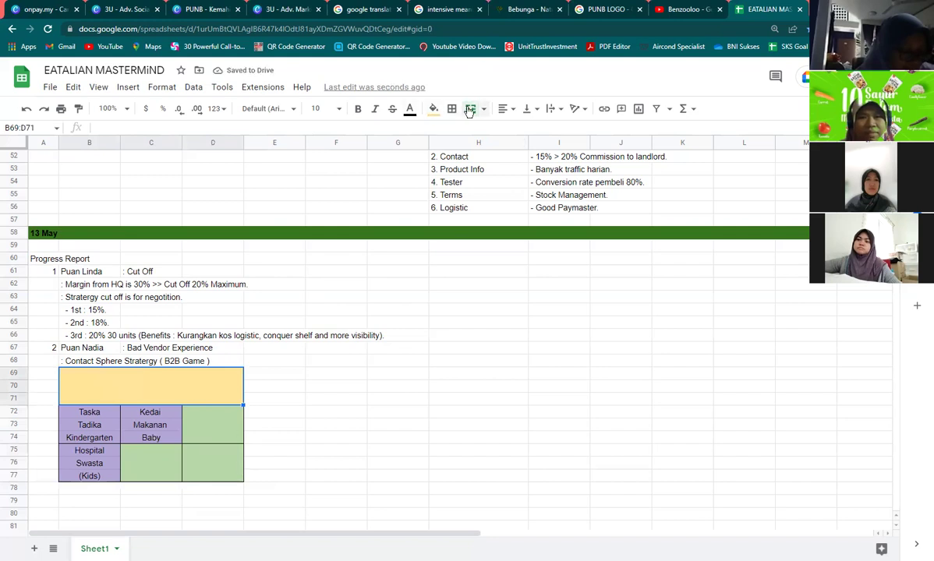
key(ctrl+z)
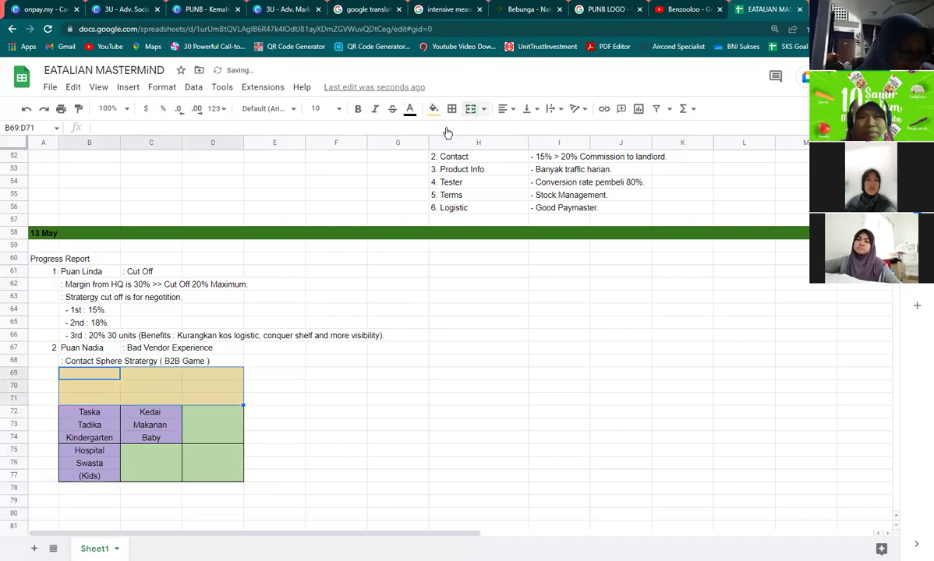
Apply outer borders around the middle yellow box, C69:C71.
click(152, 379)
drag(143, 376, 144, 403)
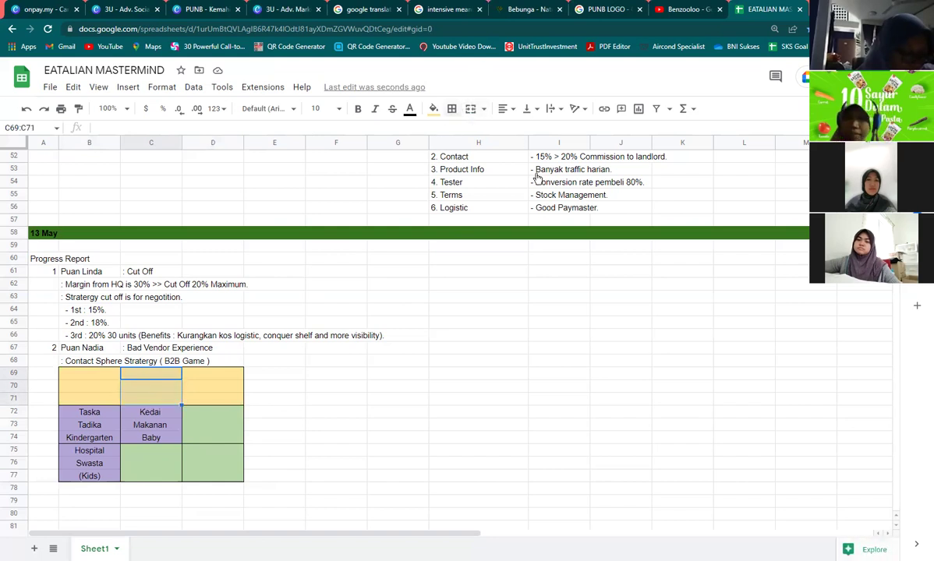
click(451, 109)
click(523, 132)
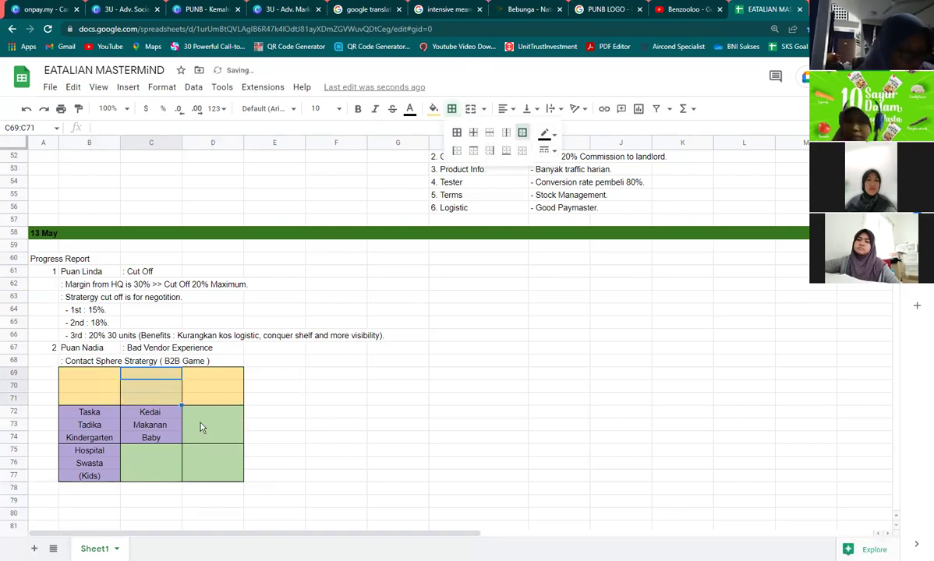
Unmerge the green boxes in C75:D77 and D72:D74 into single cells.
drag(161, 469, 209, 469)
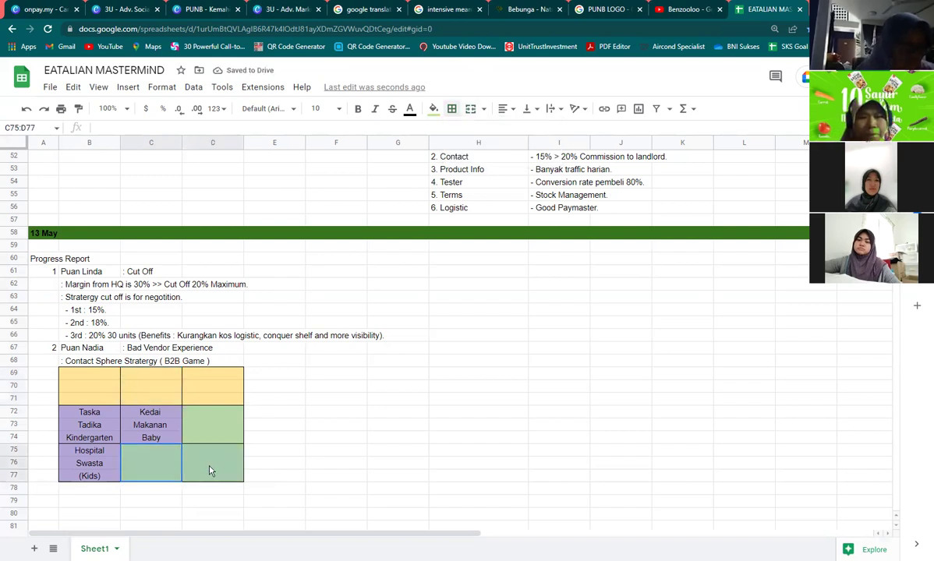
click(470, 109)
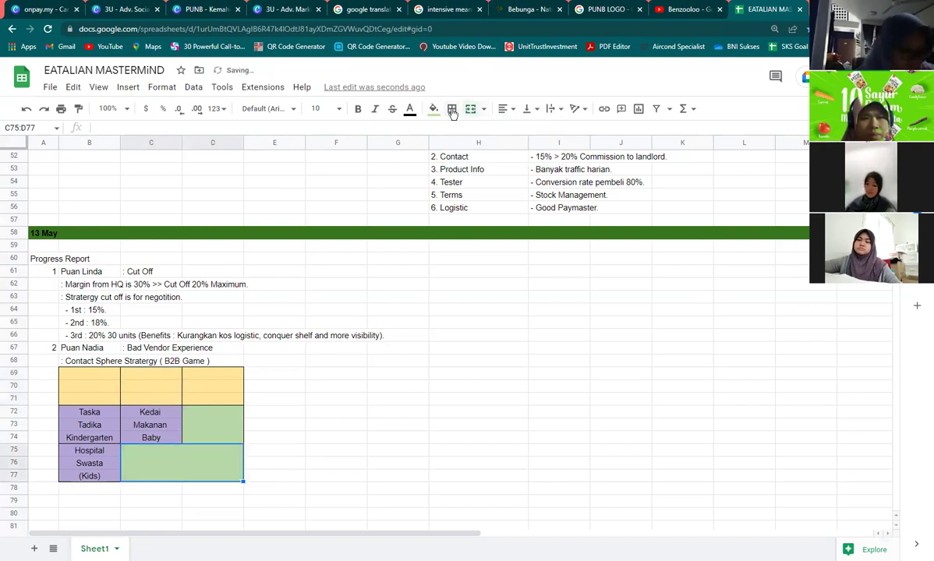
click(452, 110)
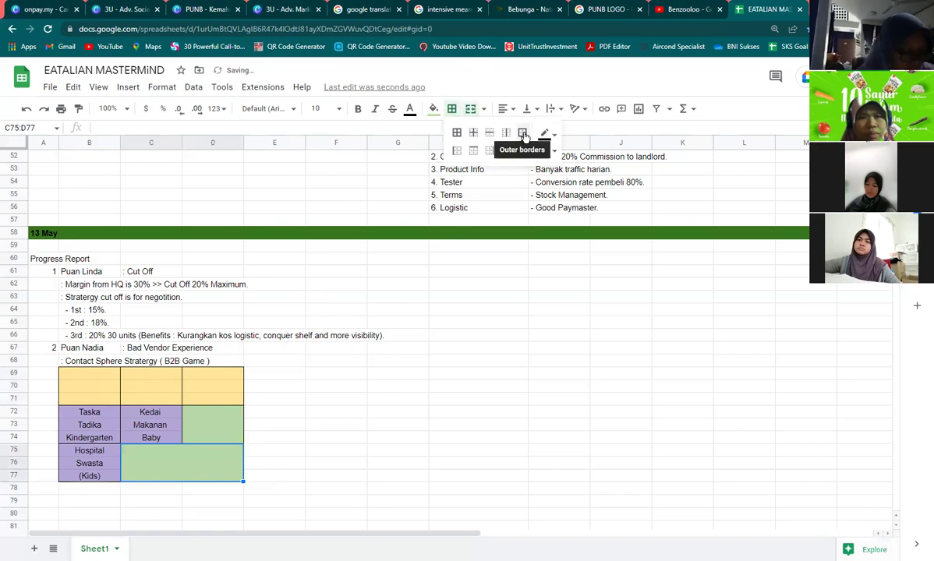
click(210, 470)
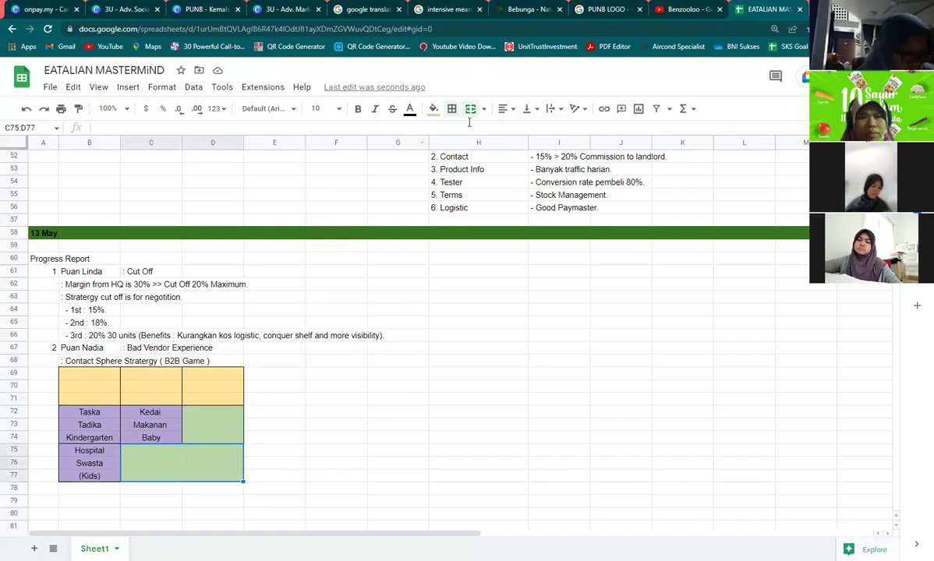
click(219, 423)
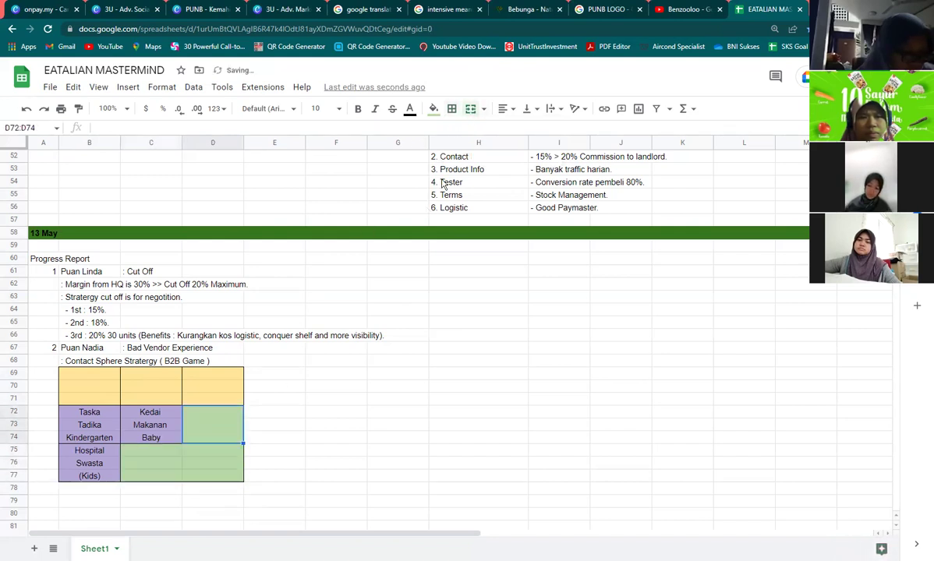
click(471, 108)
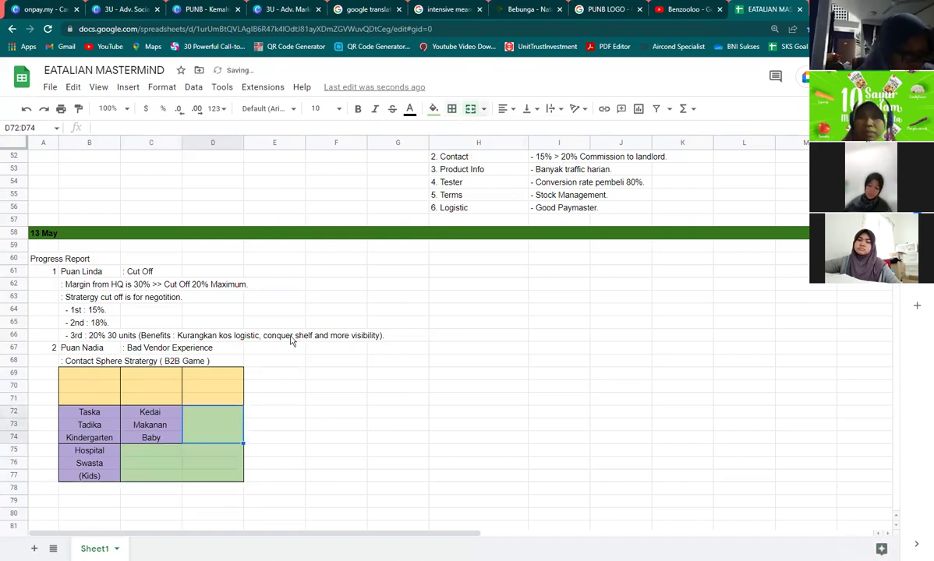
Apply outer borders around the green box D75:D77.
click(200, 463)
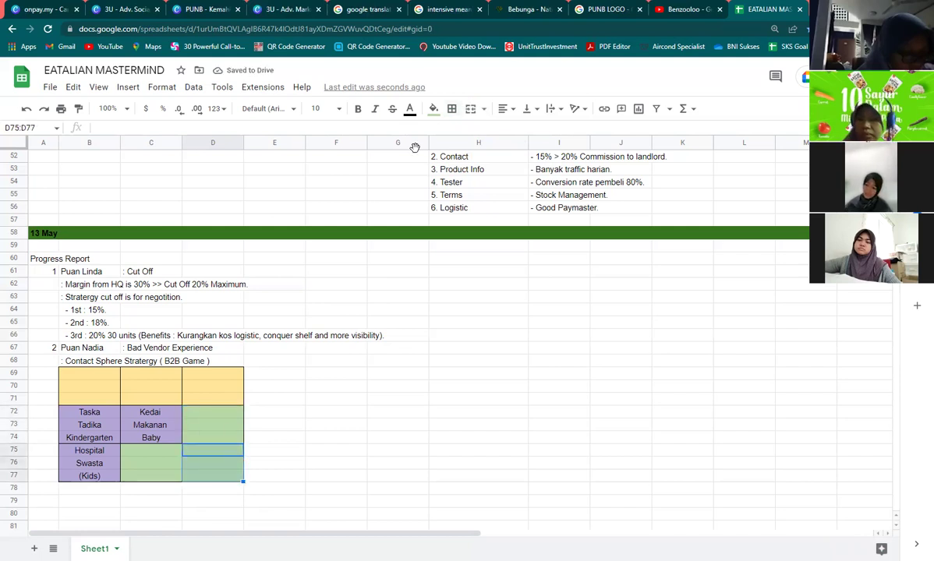
click(452, 109)
click(523, 132)
click(166, 455)
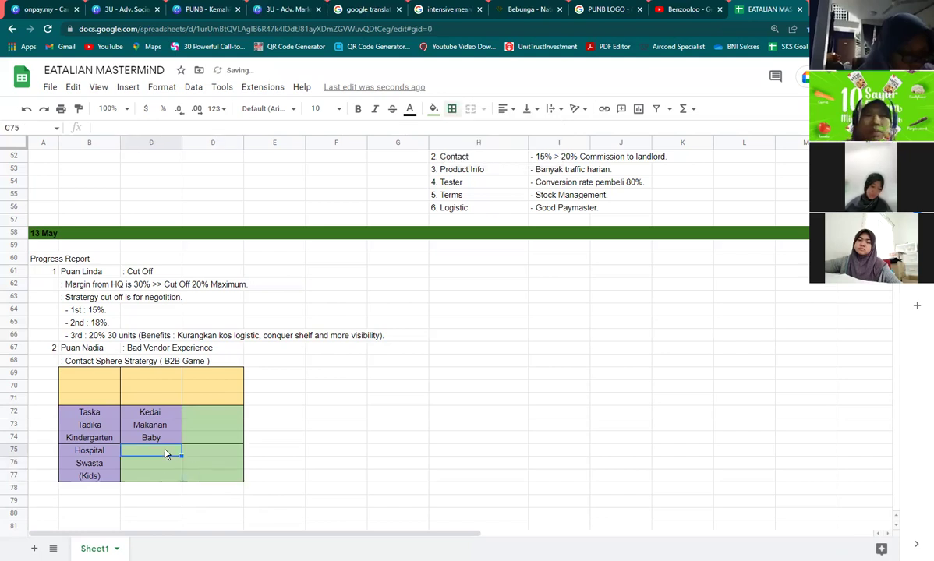
Create colour key cells beside the grid by filling F69 light purple, F70 light green and F71 light yellow.
click(309, 368)
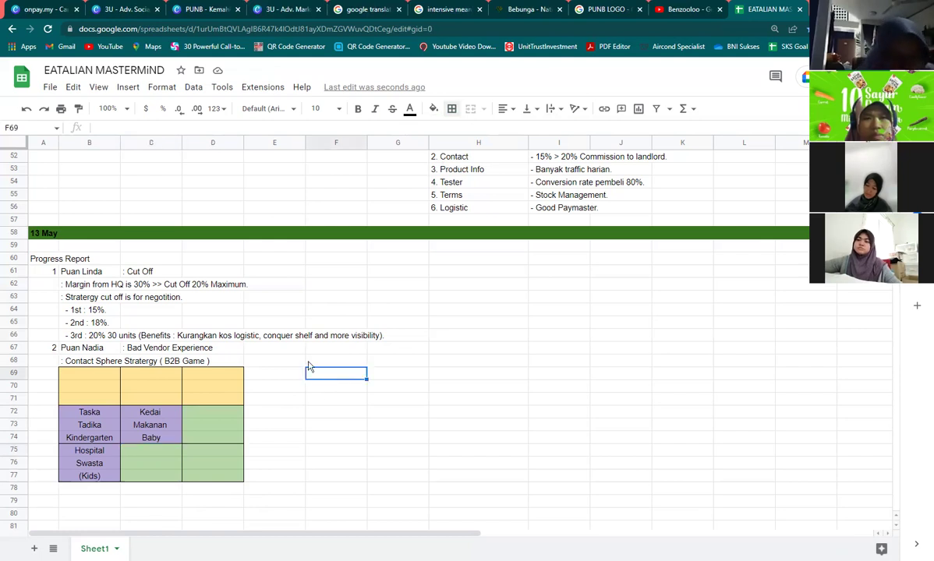
click(434, 109)
click(549, 254)
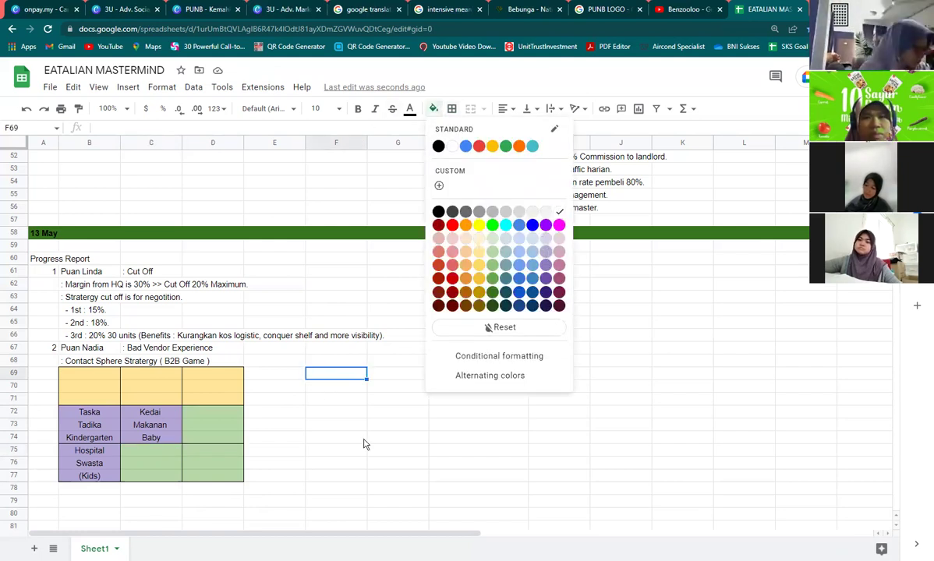
click(359, 388)
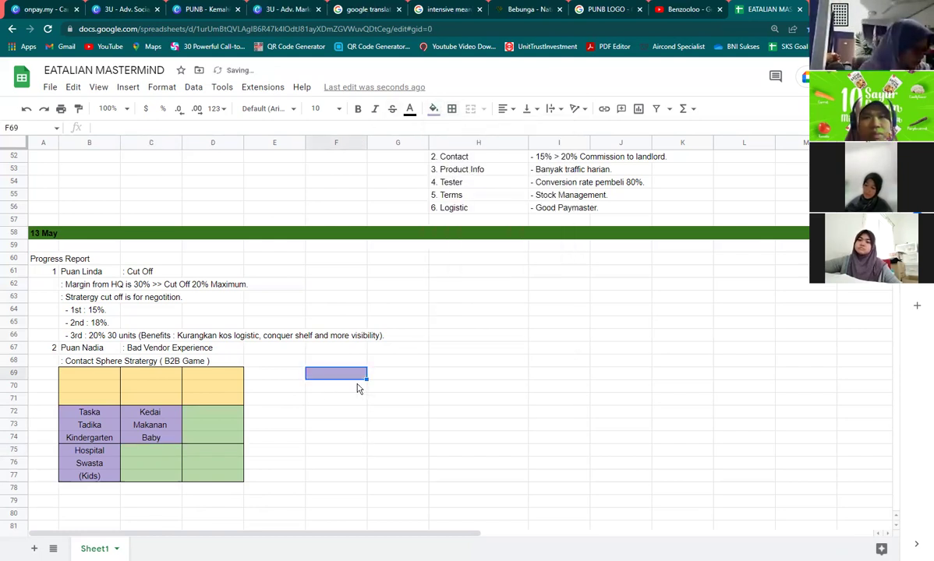
click(434, 109)
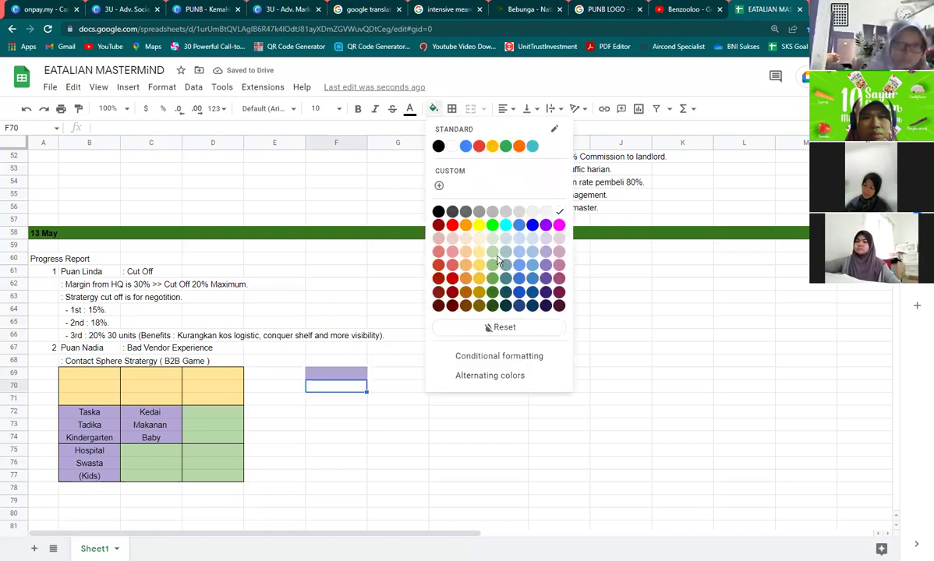
click(327, 402)
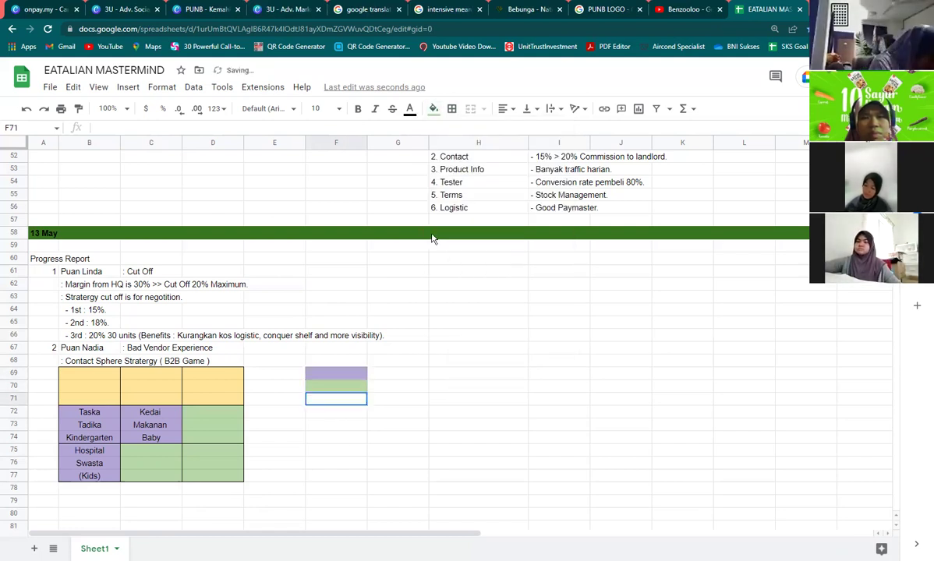
click(434, 110)
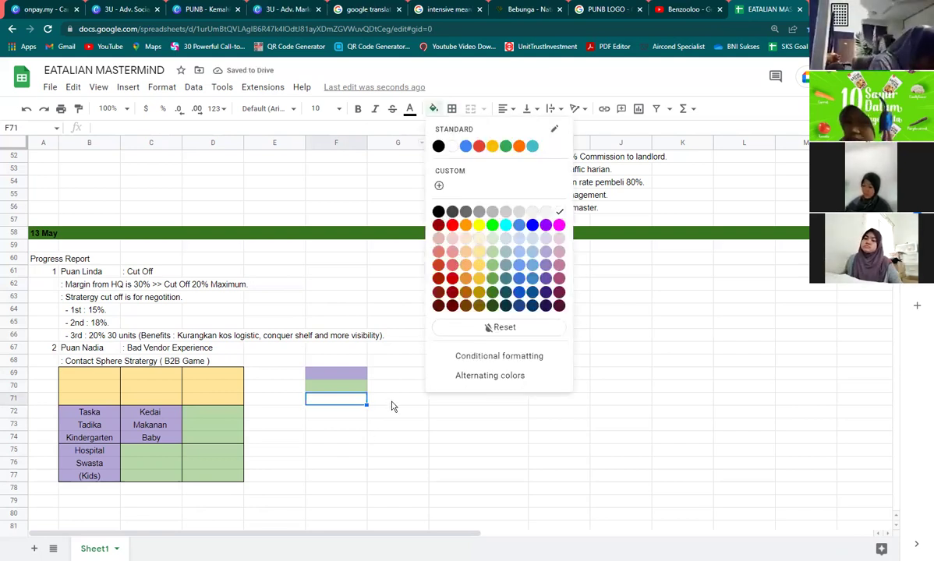
Enter "Less Important" in G71 as the label for the yellow key colour.
click(392, 406)
text(L)
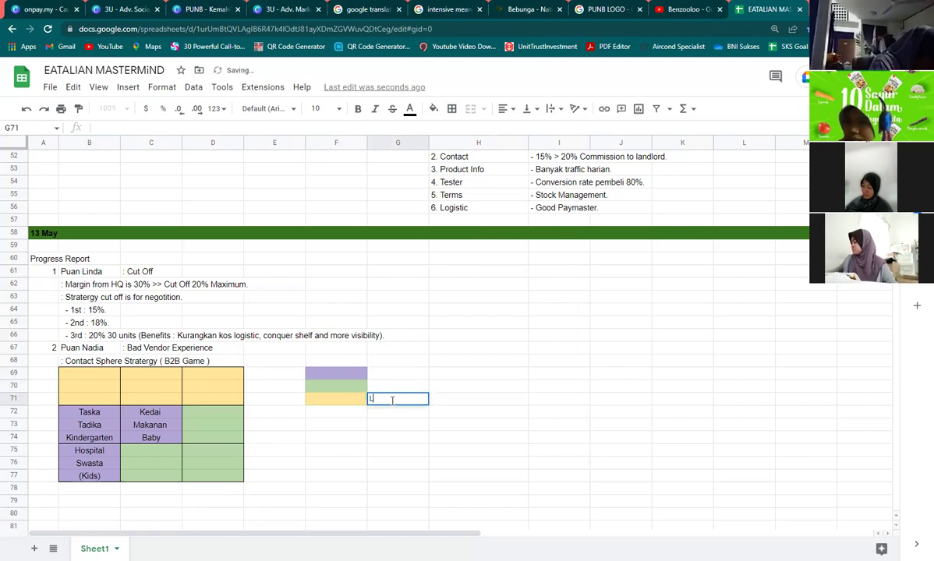
text(ess Importan)
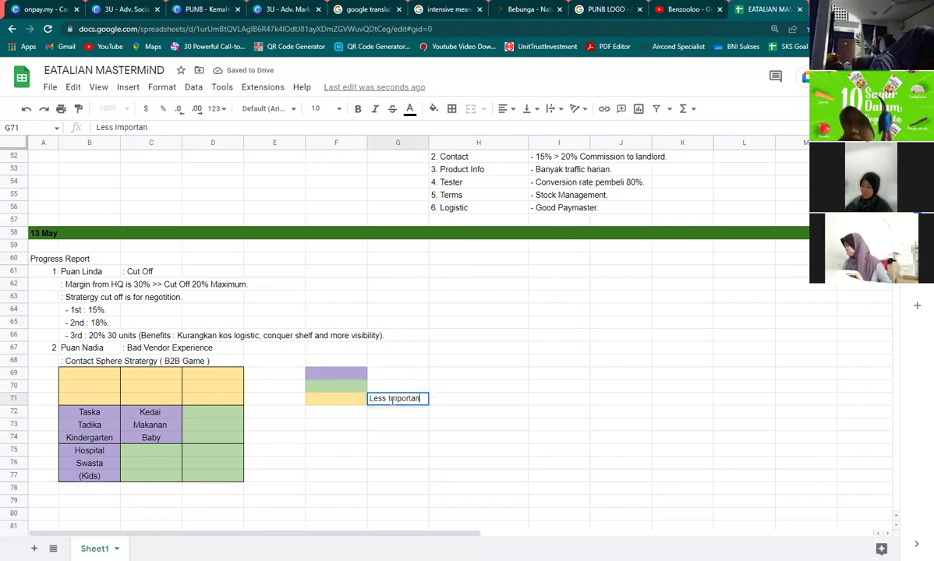
text(t)
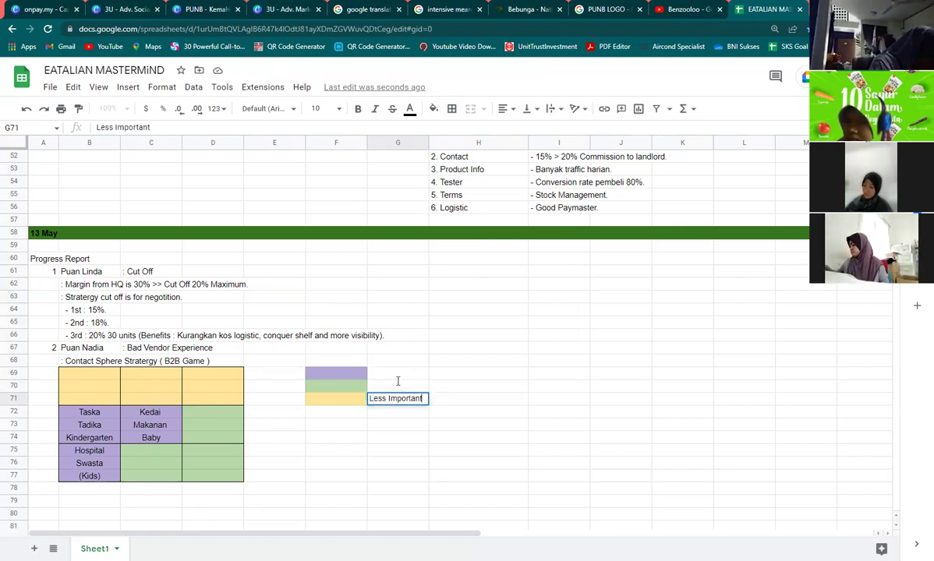
Label the green key colour "Mid Important" in G70 and the purple key colour "Most Important" in G69.
click(398, 380)
text(Mid Important)
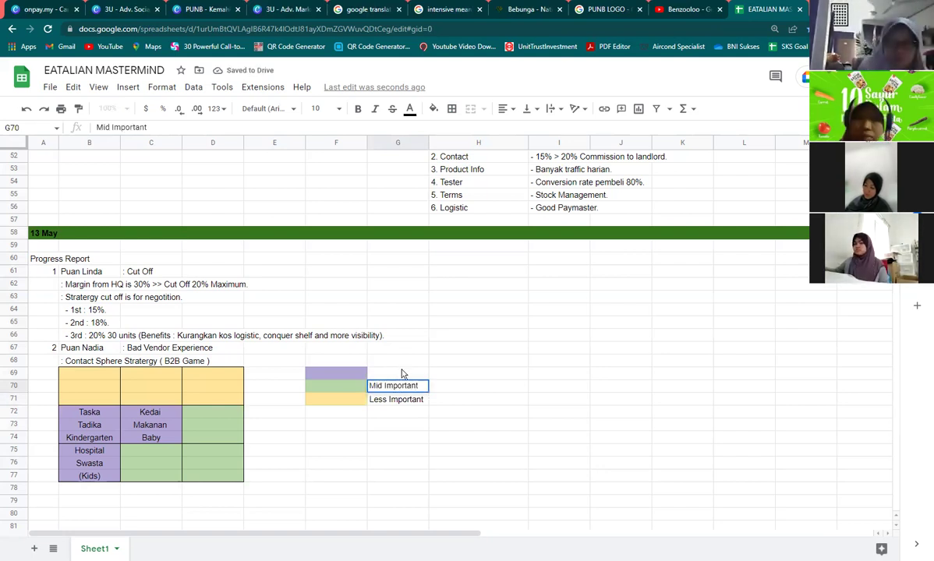
click(403, 372)
text(Most Impo)
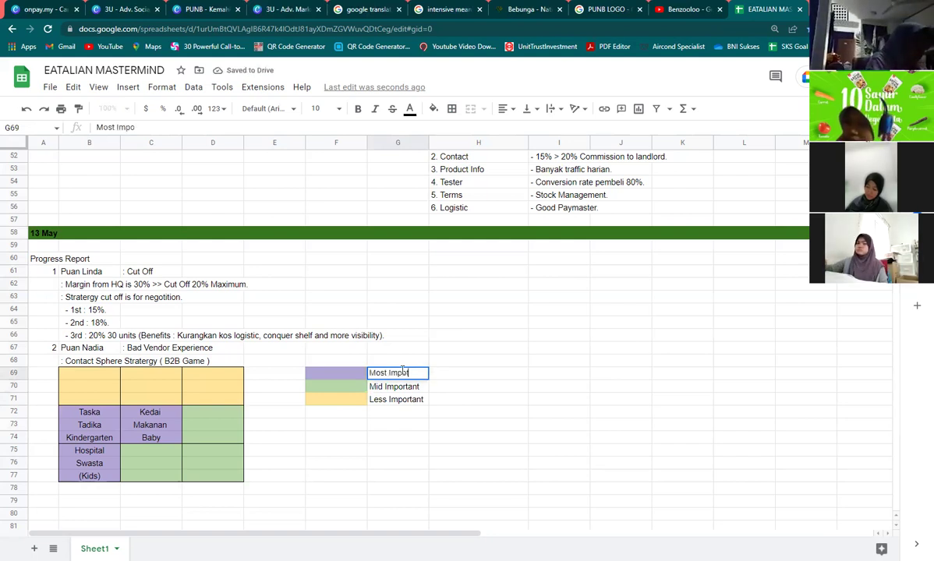
text(rtant)
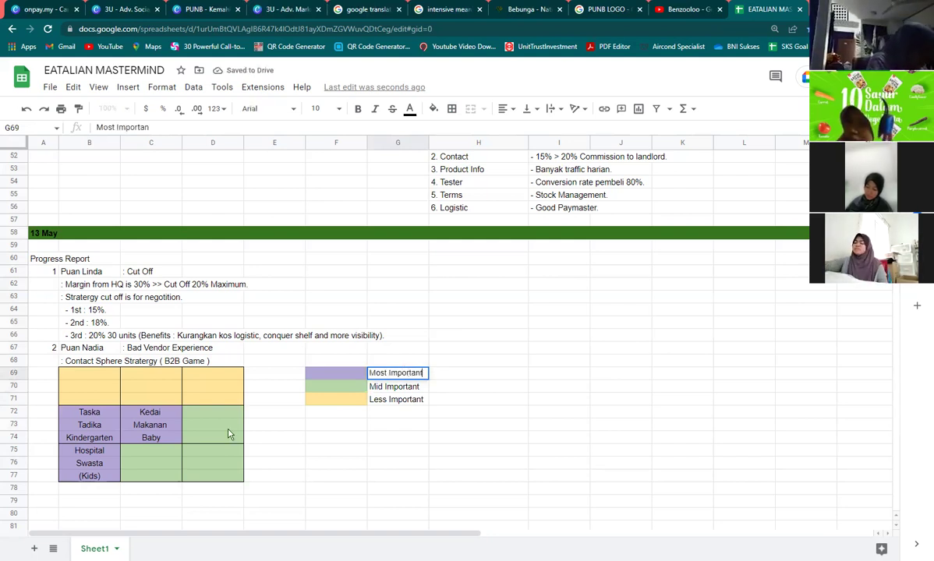
click(165, 457)
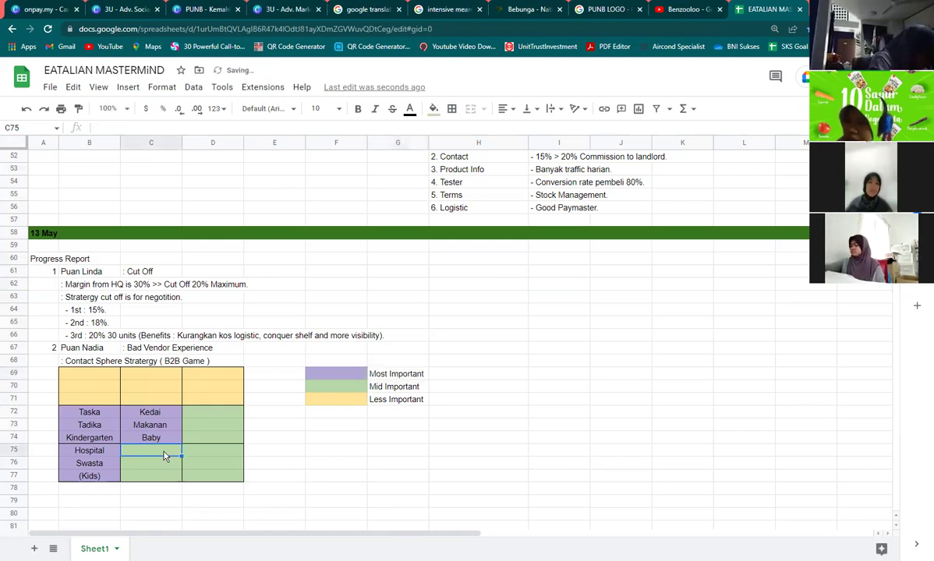
Enter ": Targeted to baby." in H69 and H70 as descriptions beside the Most Important and Mid Important labels.
click(469, 374)
text(Targeted to baby)
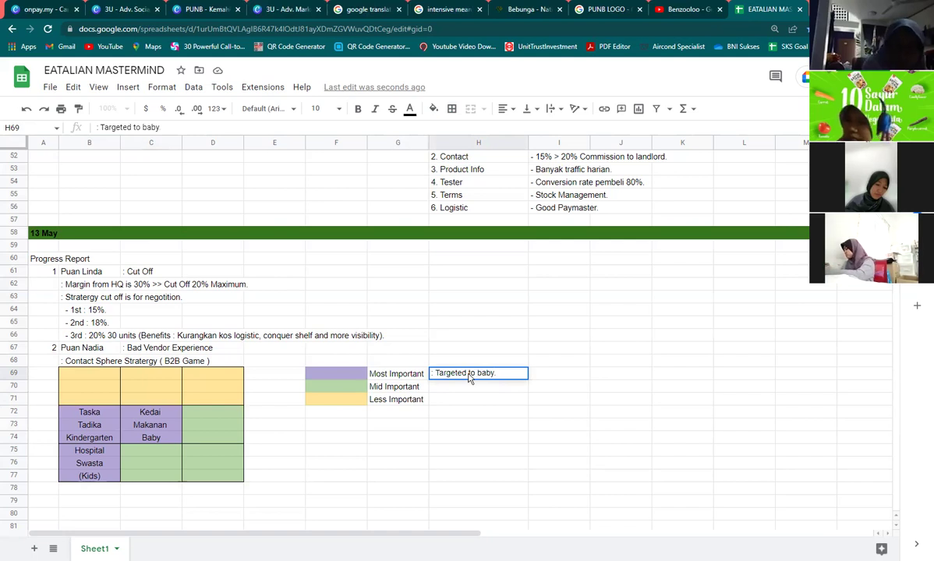
text(.)
key(Return)
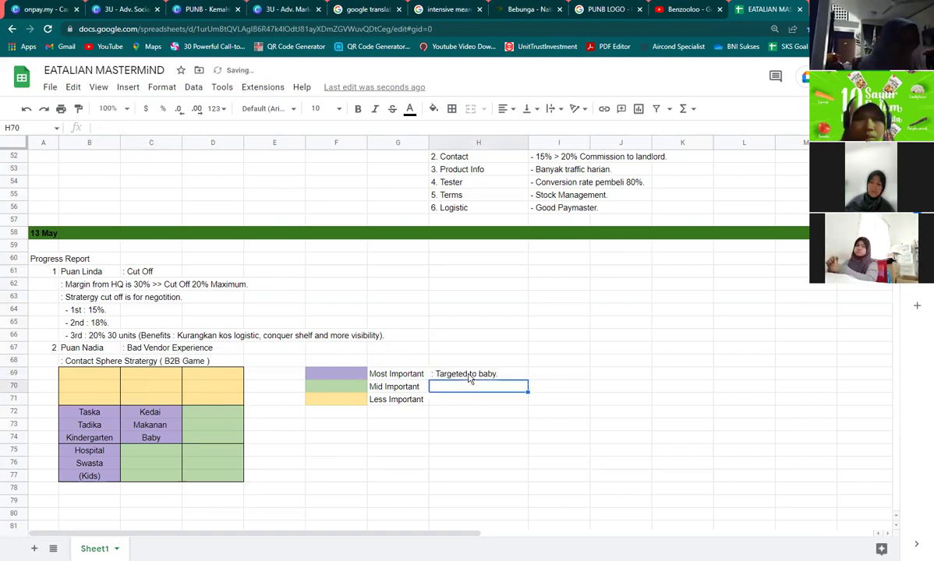
text(: Targeted to baby.)
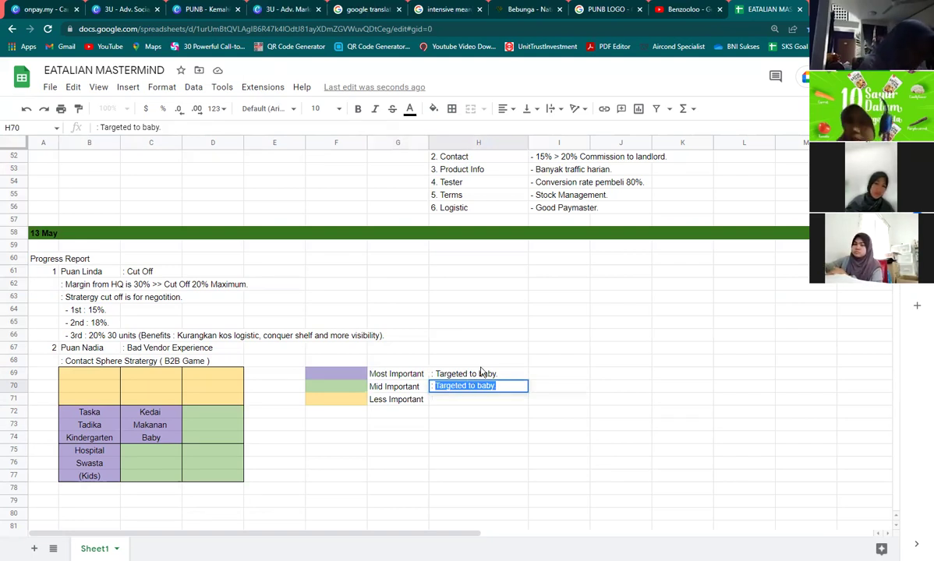
Change the Most Important description in H69 to ": Targeted to kids.".
double_click(481, 372)
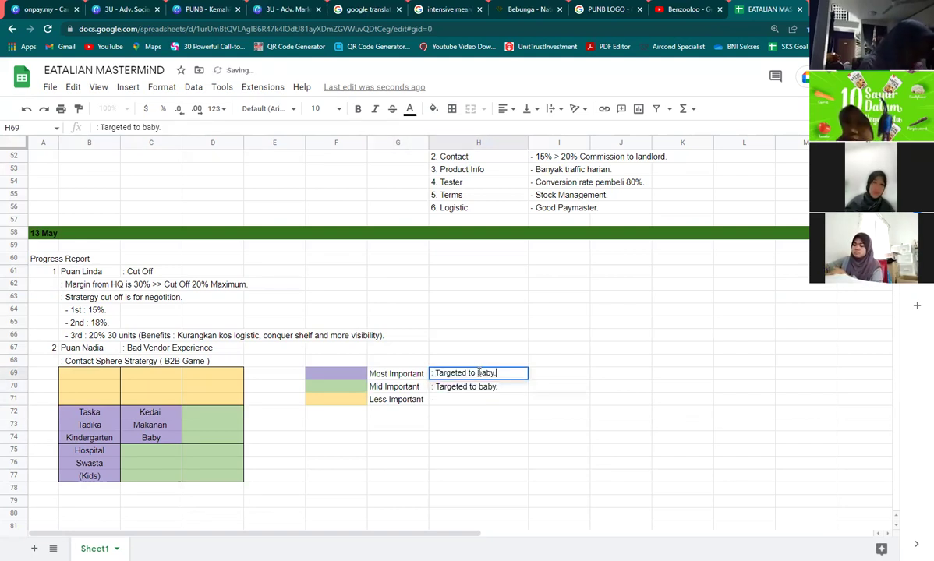
drag(494, 372, 478, 372)
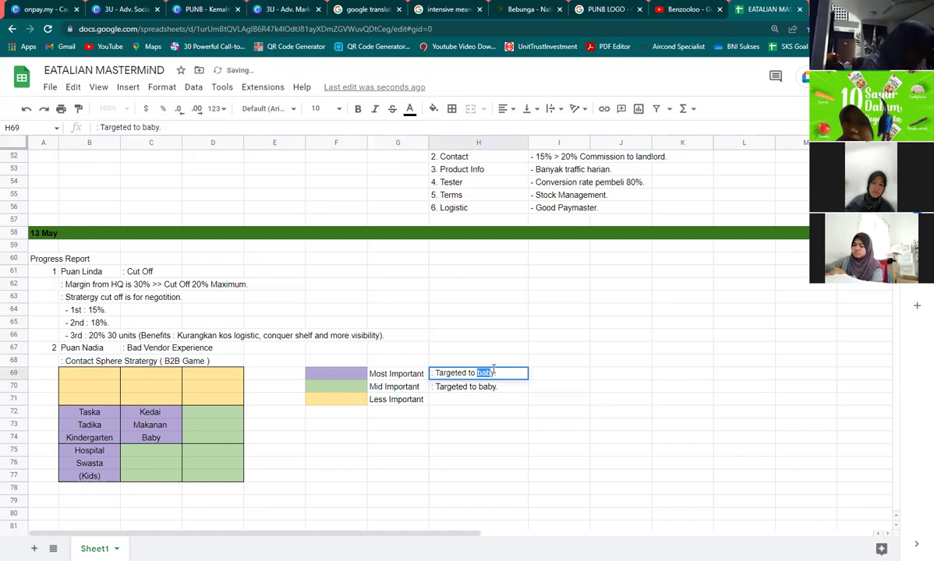
text(kids)
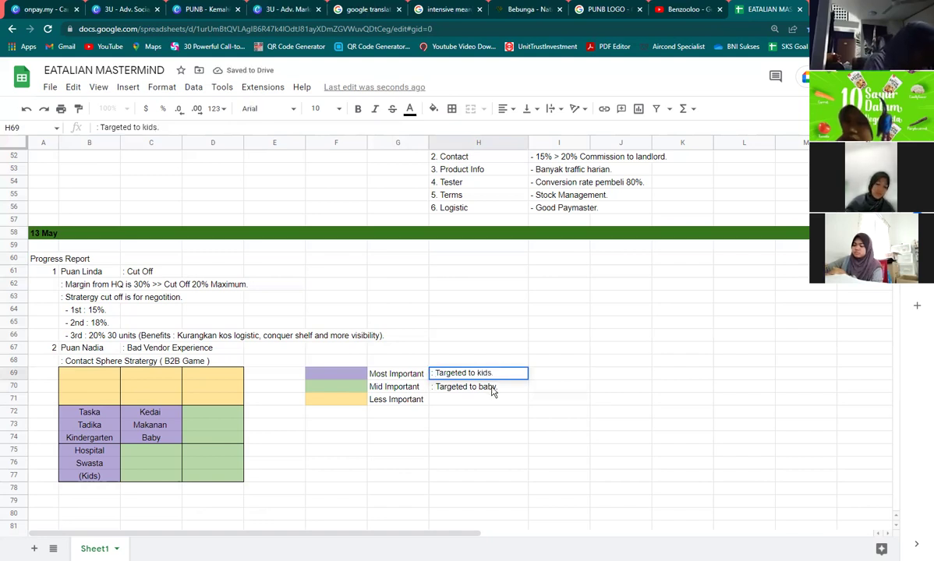
text(.)
key(Return)
Change the Mid Important description in H70 to ": Targeted to slim / lose weight.".
double_click(477, 387)
double_click(478, 387)
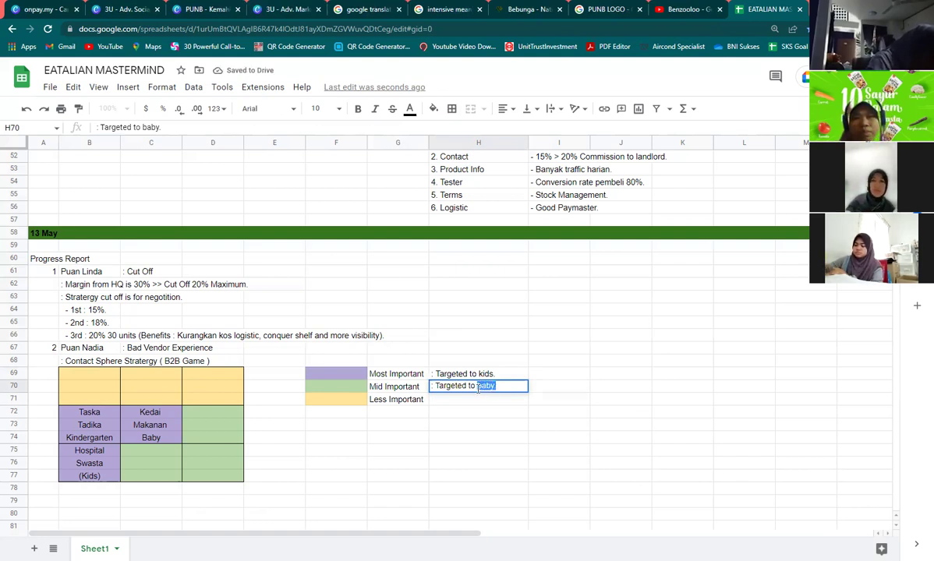
text(slim)
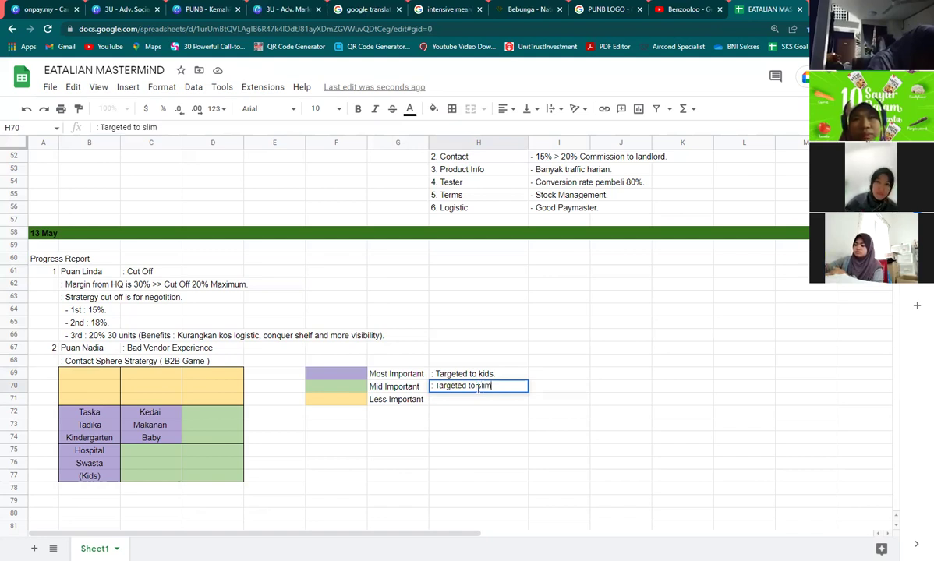
text( / lo)
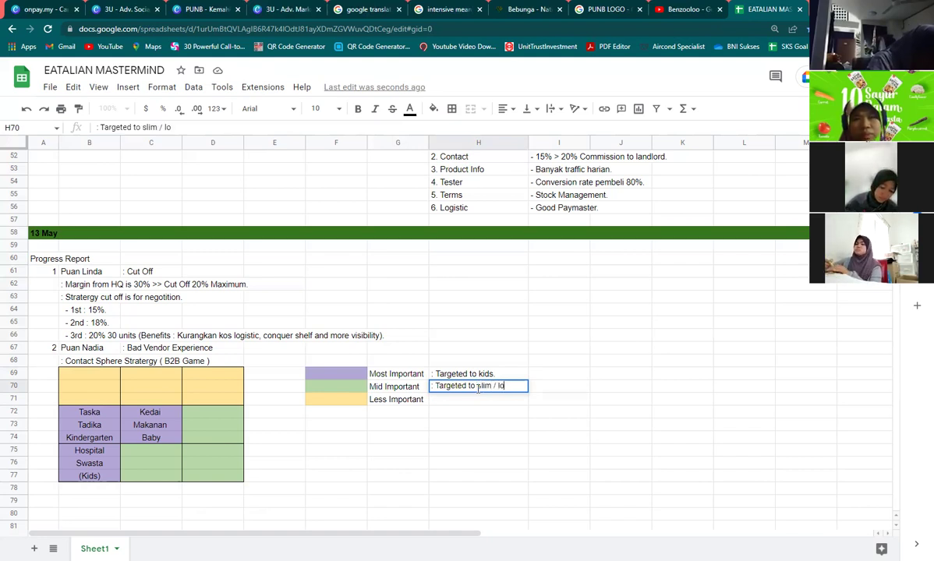
text(se weight.)
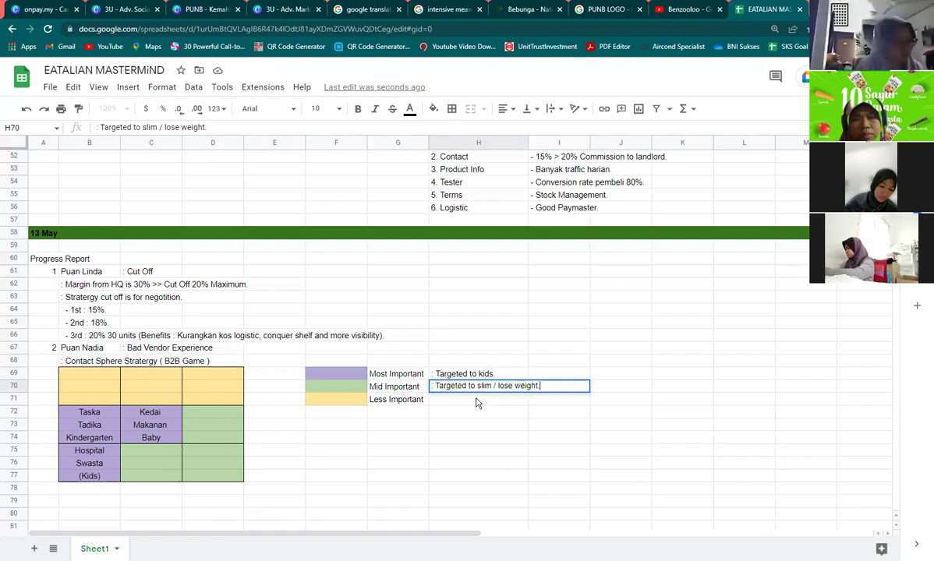
Enter ": Target to healthy." in H71 as the description of the Less Important key colour.
click(478, 400)
text(: Target t)
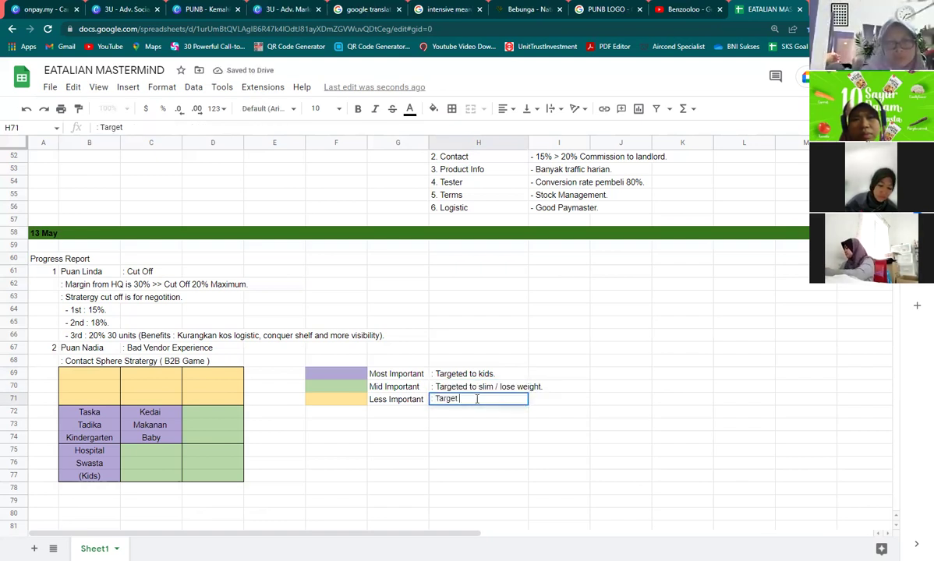
text(o healthy.)
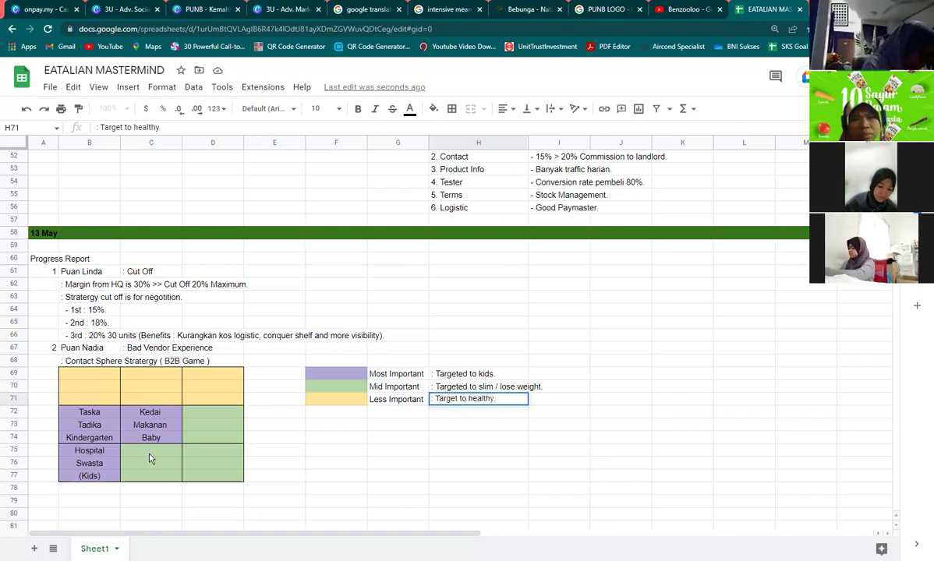
Fill the bottom-middle green box with "Zumba" in C75 and "Instructor" in C76.
click(149, 455)
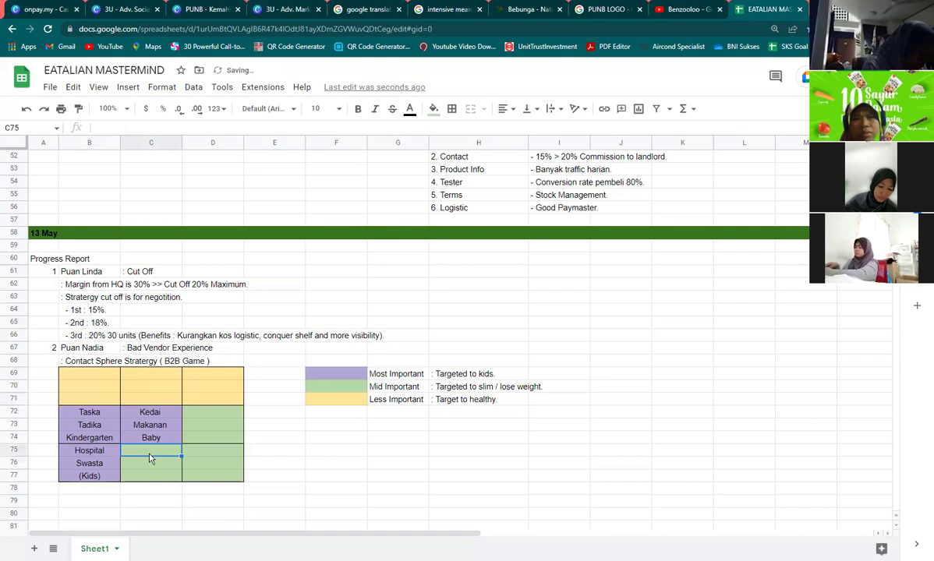
text(Zumba)
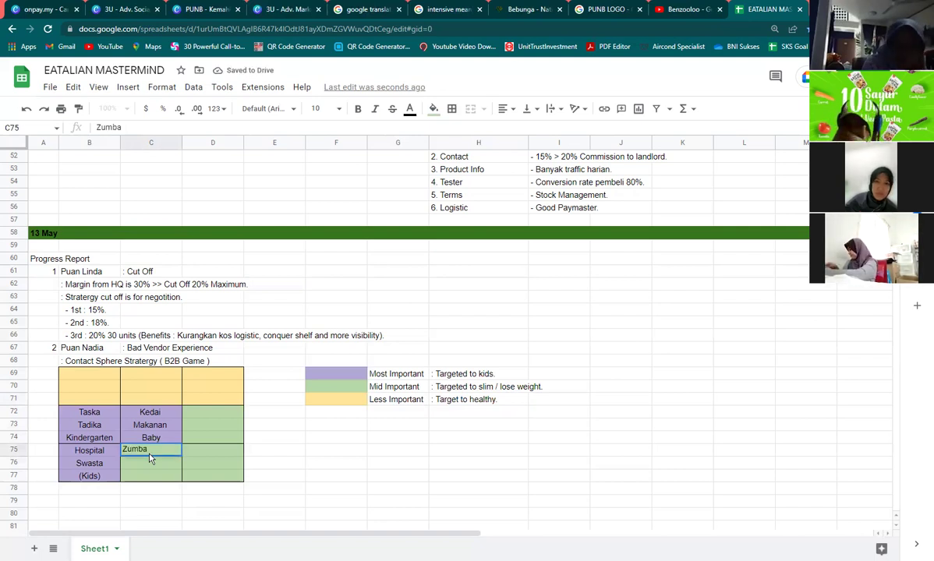
key(Return)
text(instructor)
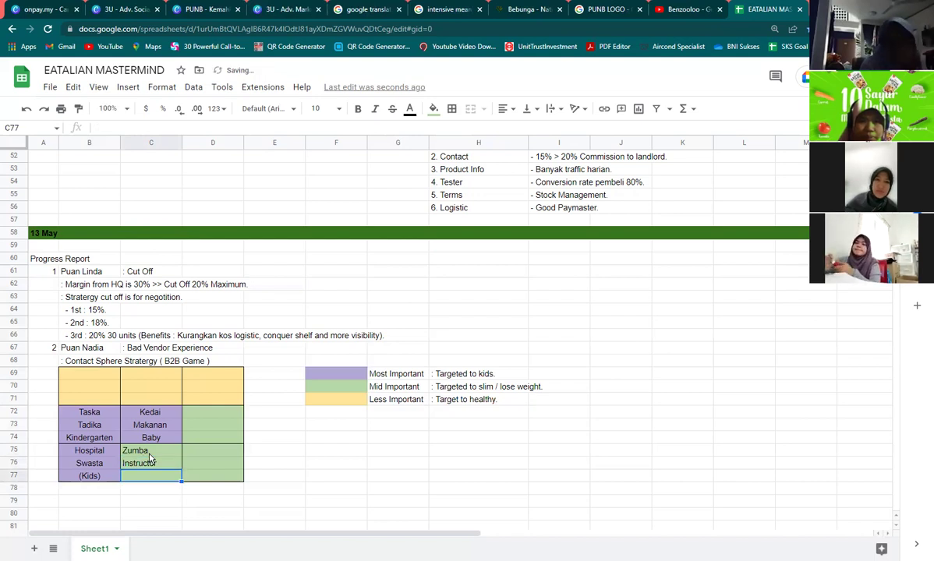
key(Return)
Fill the bottom-right green box with "Lady's" in D75 and "Gym" in D76.
key(Right)
key(Up)
text(G)
key(BackSpace)
key(Up)
text(La)
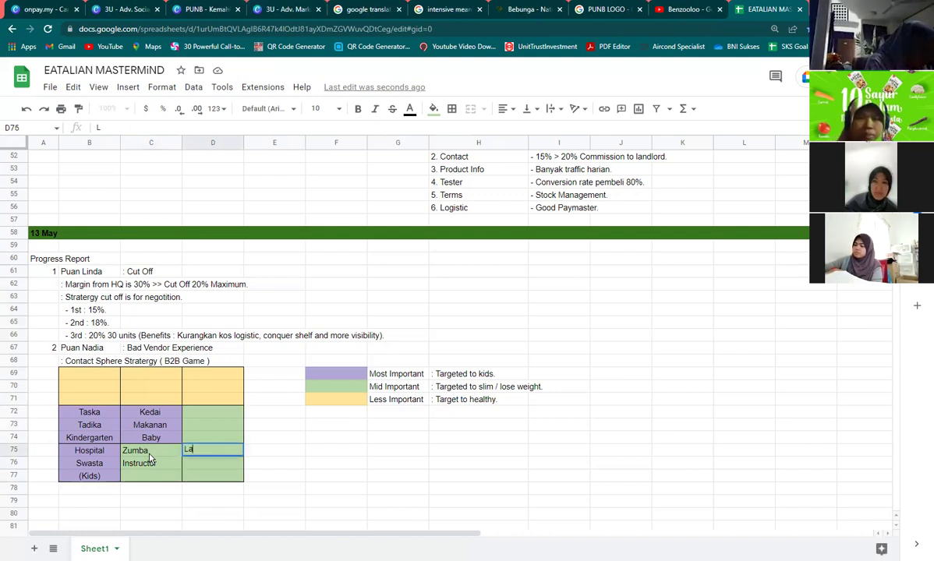
key(Return)
text(Gy,m)
key(BackSpace)
key(BackSpace)
text(m)
key(Up)
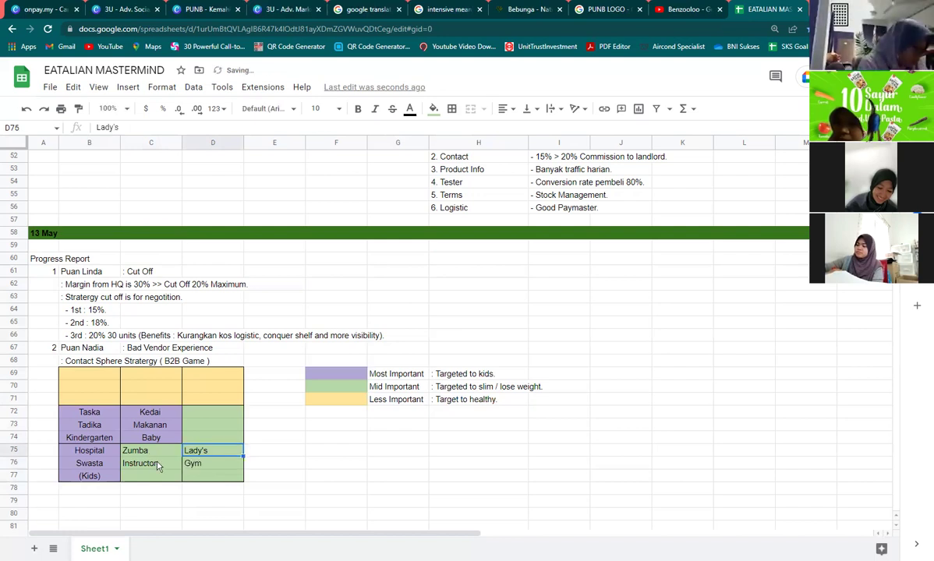
Centre-align the Zumba Instructor text in C75:C76 and the Lady's Gym text in D75:D76.
key(Left)
key(shift+Down)
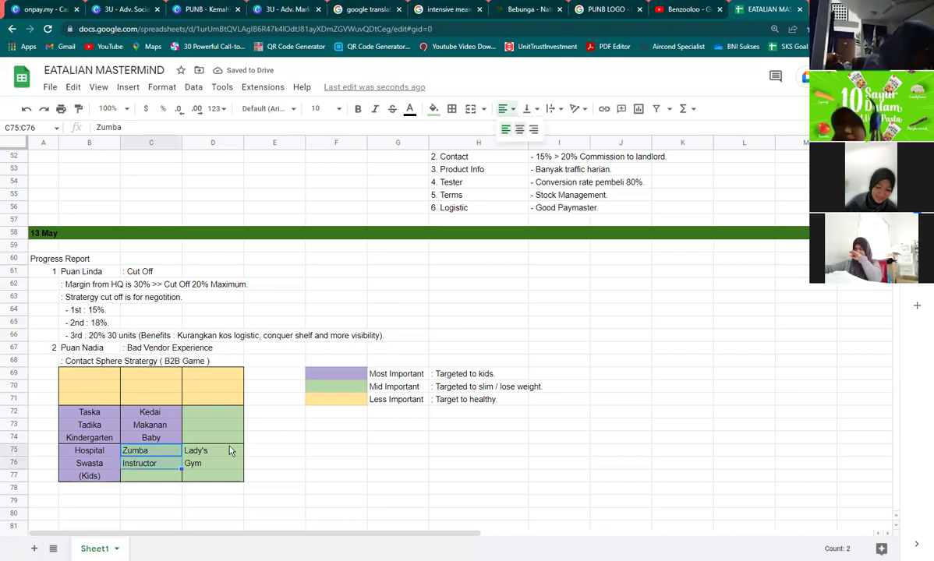
key(ctrl+shift+e)
key(Right)
key(shift+Down)
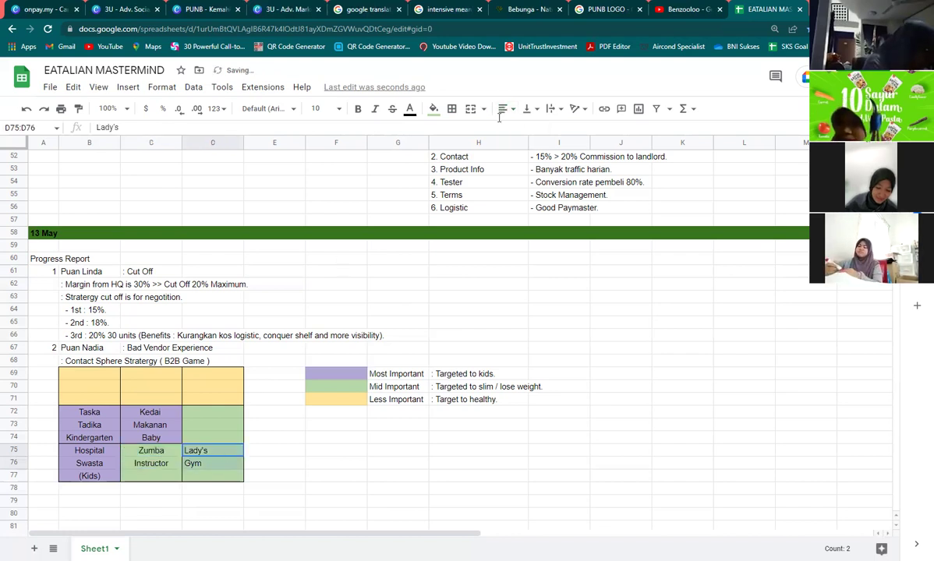
click(505, 109)
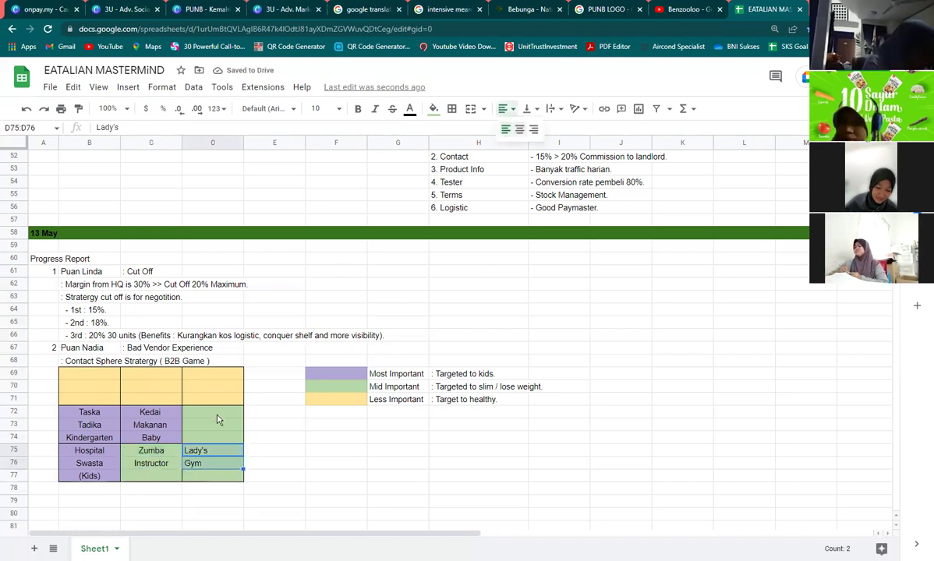
key(ctrl+shift+e)
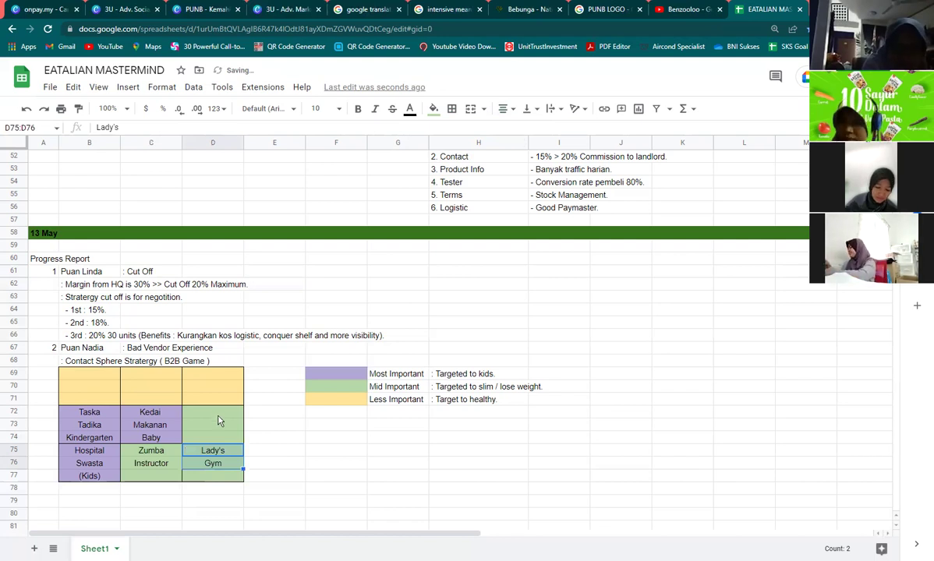
Fill the green box D72:D74 with "Woman's", "Sports" and "Attire" on consecutive rows.
click(219, 421)
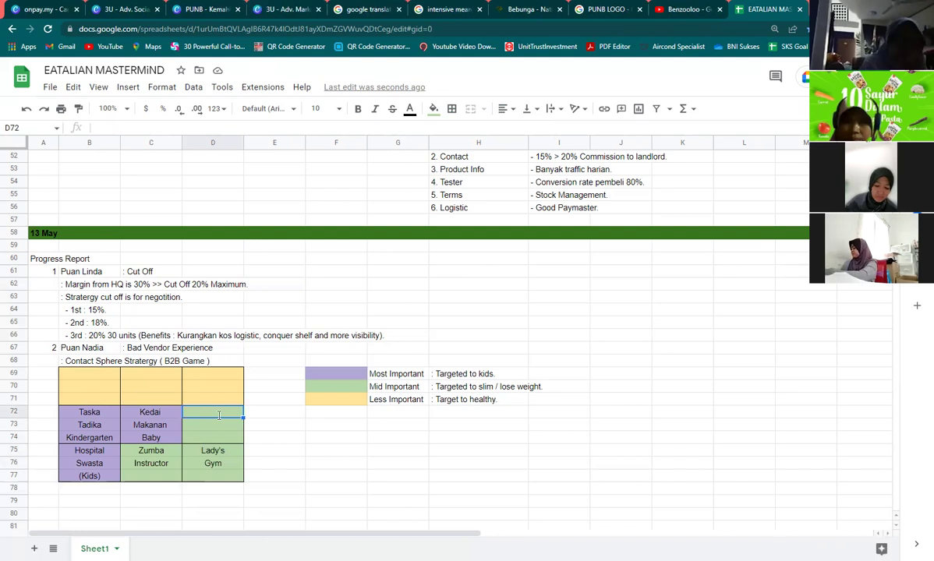
text(Woman's)
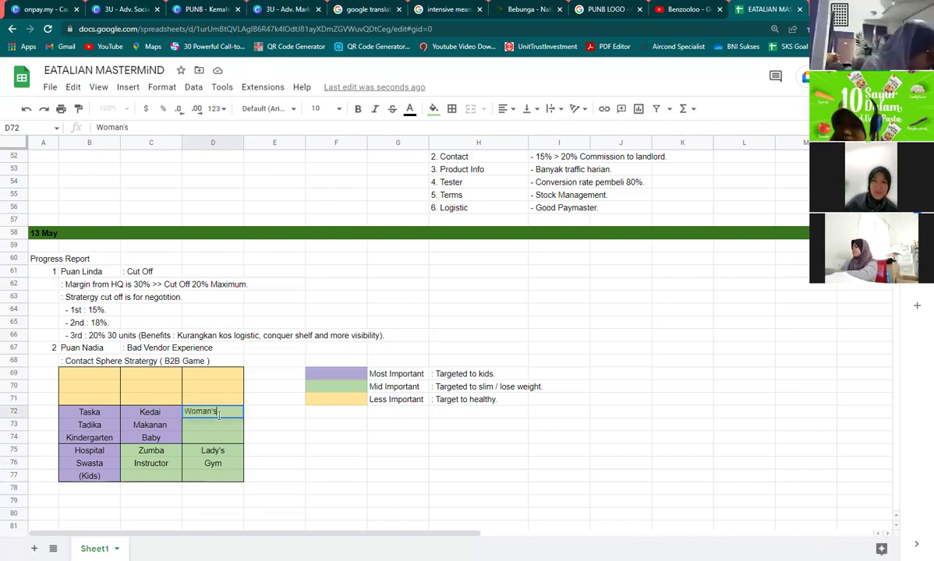
key(Return)
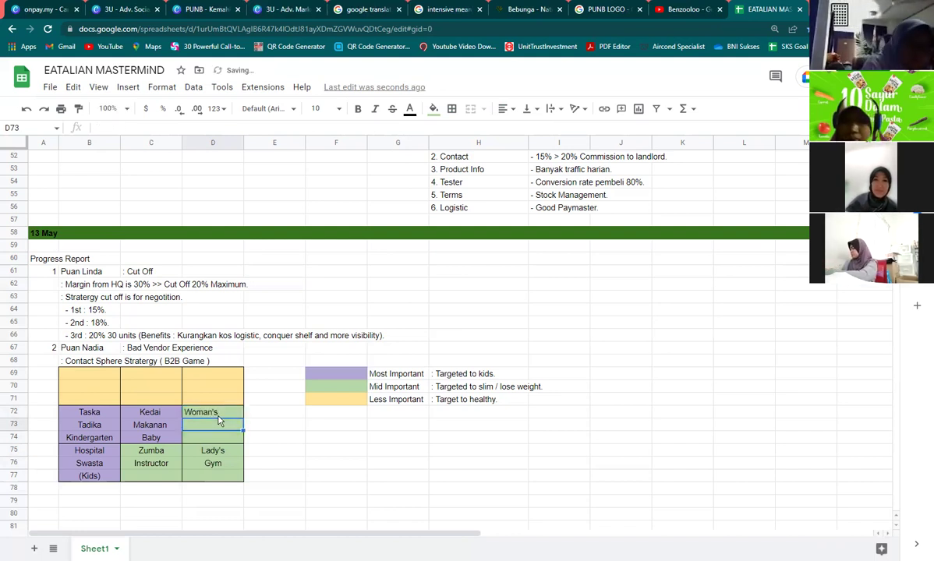
text(Sports)
key(Return)
text(Attire)
key(Return)
Centre-align the Woman's Sports Attire text in D72:D74.
key(Up)
key(Up)
key(Up)
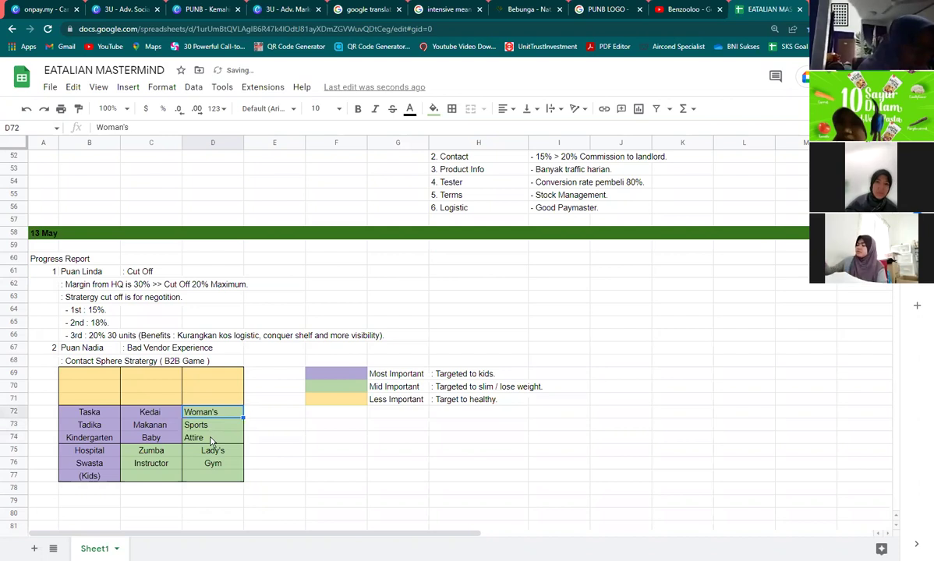
key(shift+Down)
key(shift+Down)
click(505, 112)
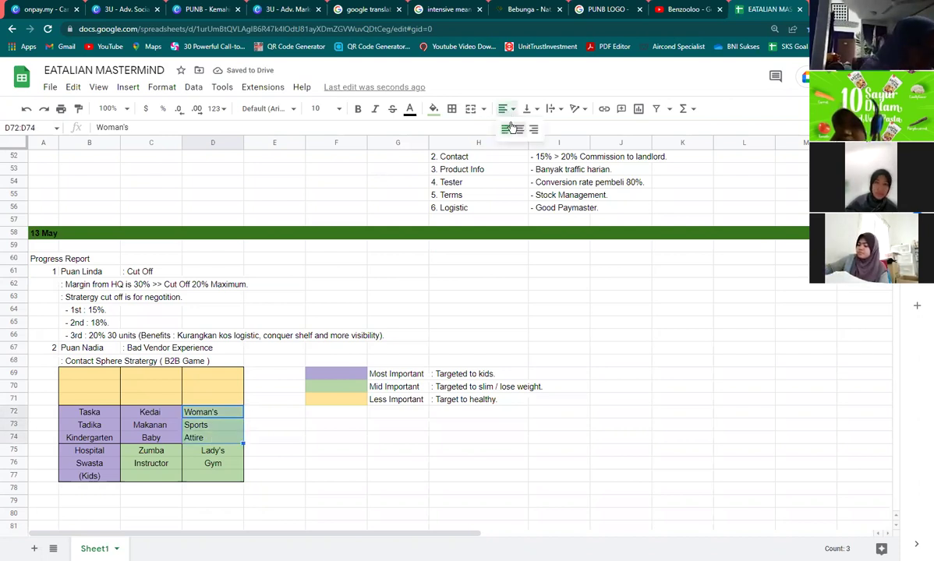
key(ctrl+shift+e)
Fill the top-right yellow box with "Fitness" in D69 and "Coach" in D70.
click(230, 388)
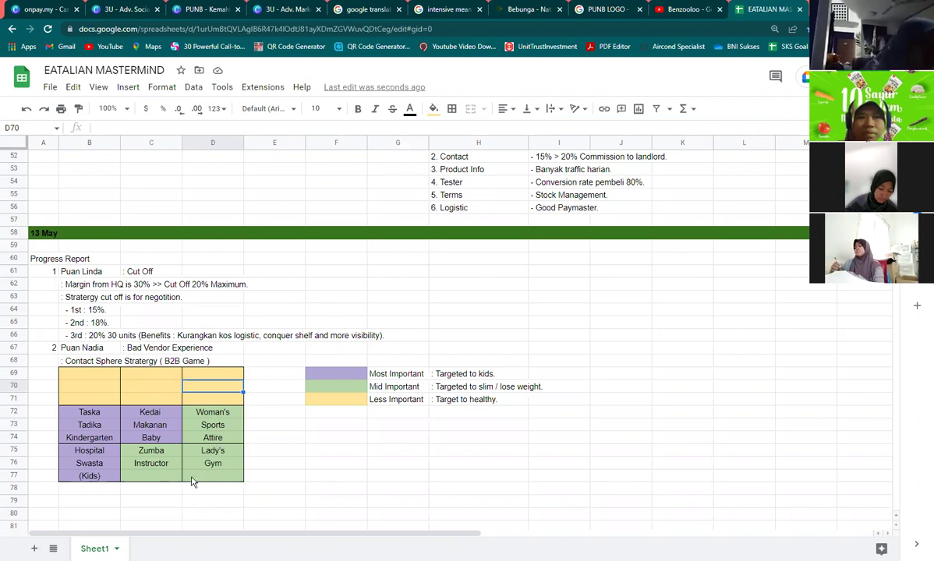
click(209, 377)
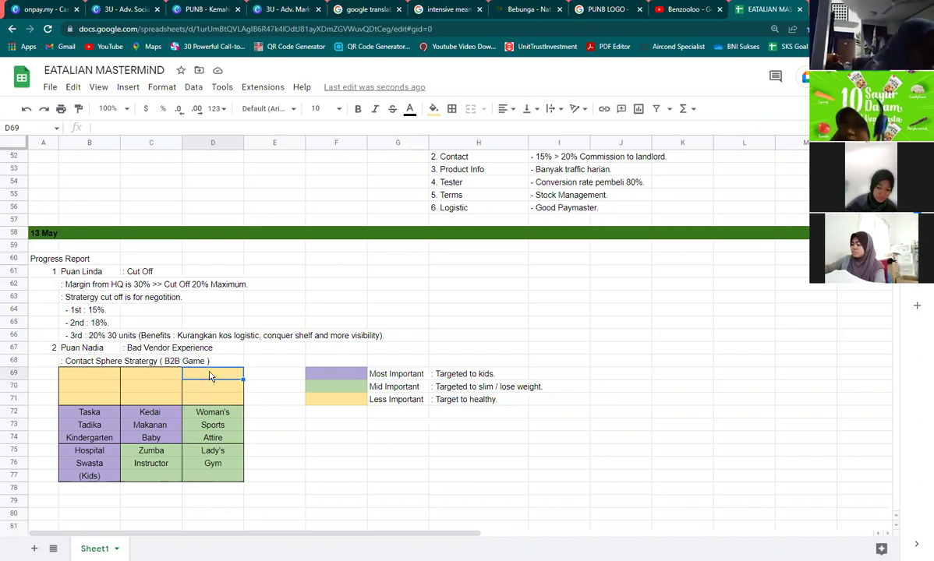
text(Fitness)
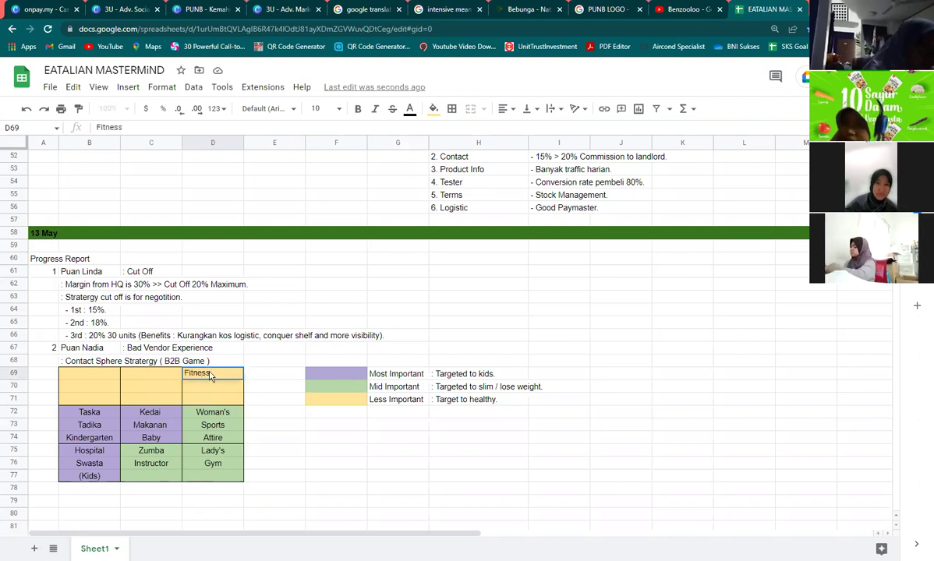
key(Return)
text(Coac)
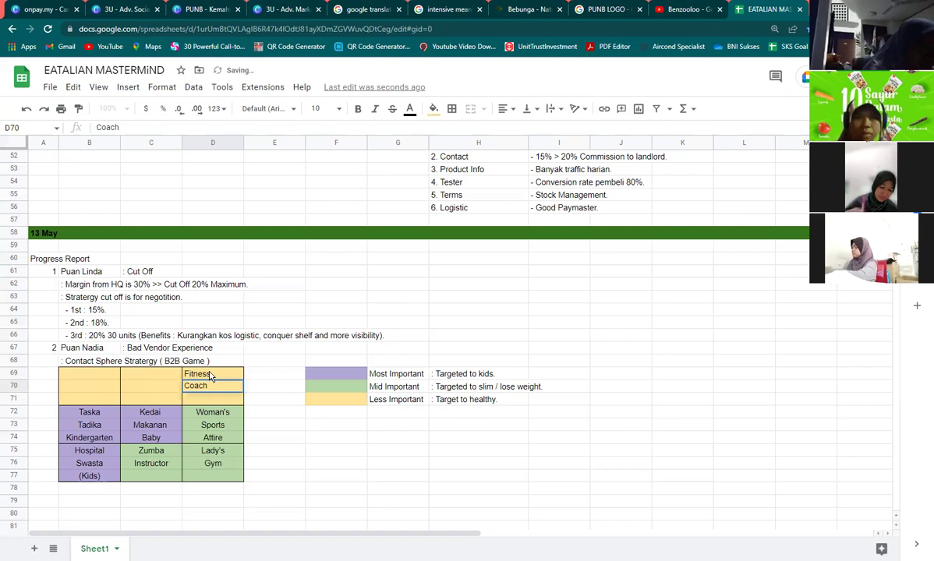
text(h)
Fill the middle yellow box with "Body" in C69 and "Builder" in C70.
key(Up)
key(Left)
text(Bod)
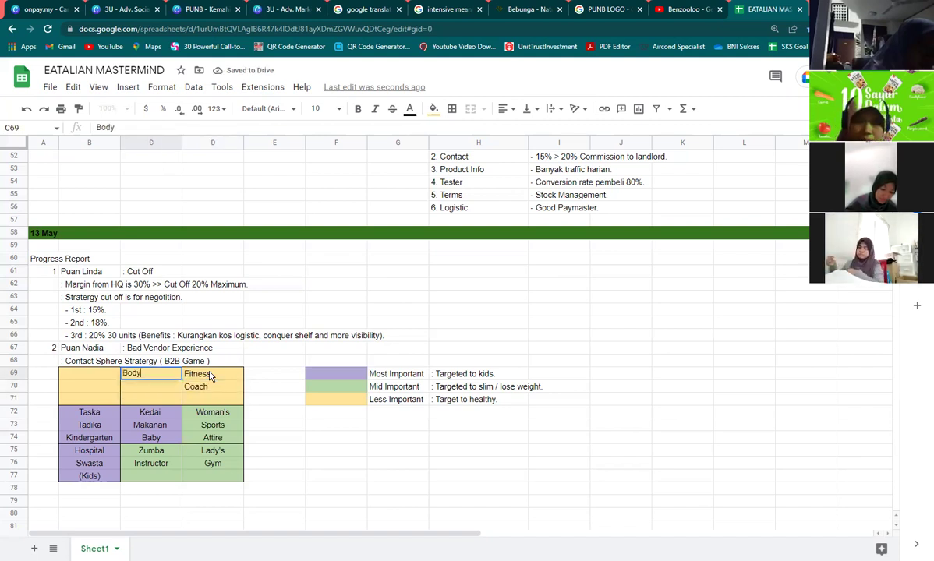
text(y)
key(Return)
text(bBuilder)
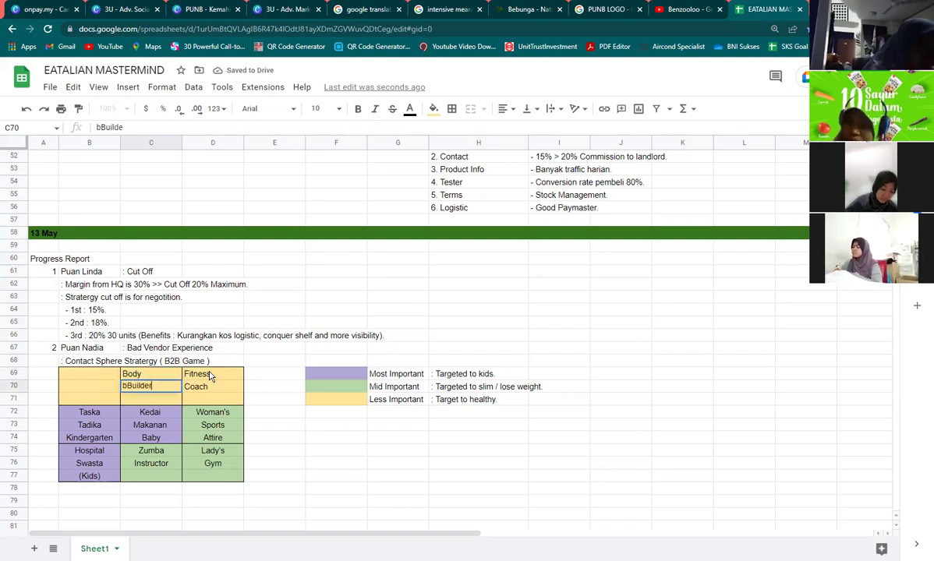
key(Home)
key(shift+Right)
key(BackSpace)
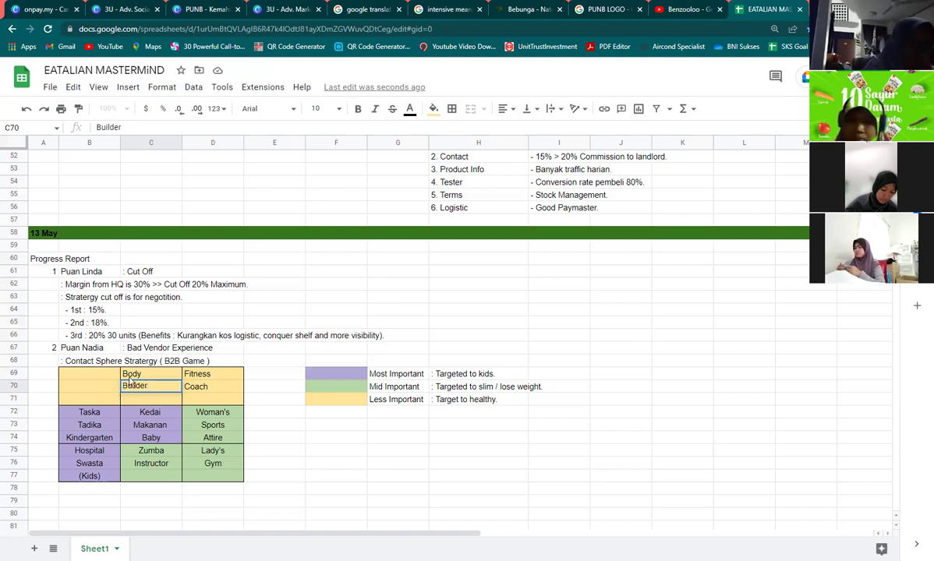
Centre-align the Body Builder text in C69:C71 and the Fitness Coach text in D69:D71.
key(shift+Tab)
drag(148, 374, 145, 398)
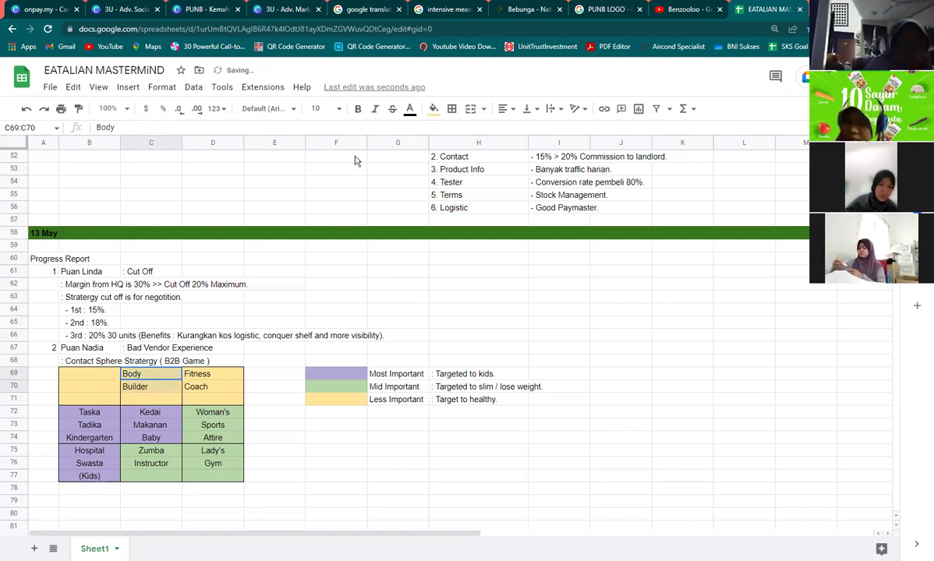
click(503, 109)
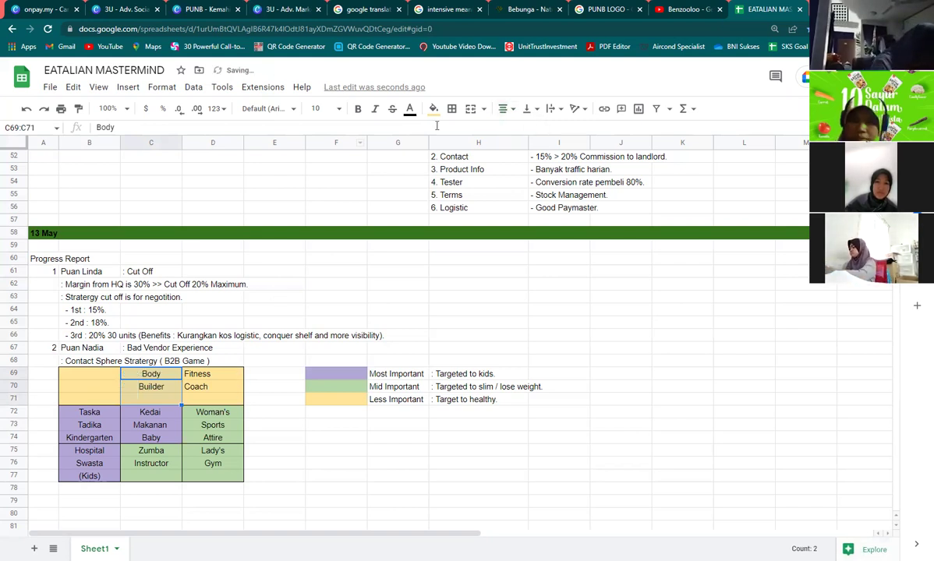
drag(215, 371, 214, 399)
click(505, 109)
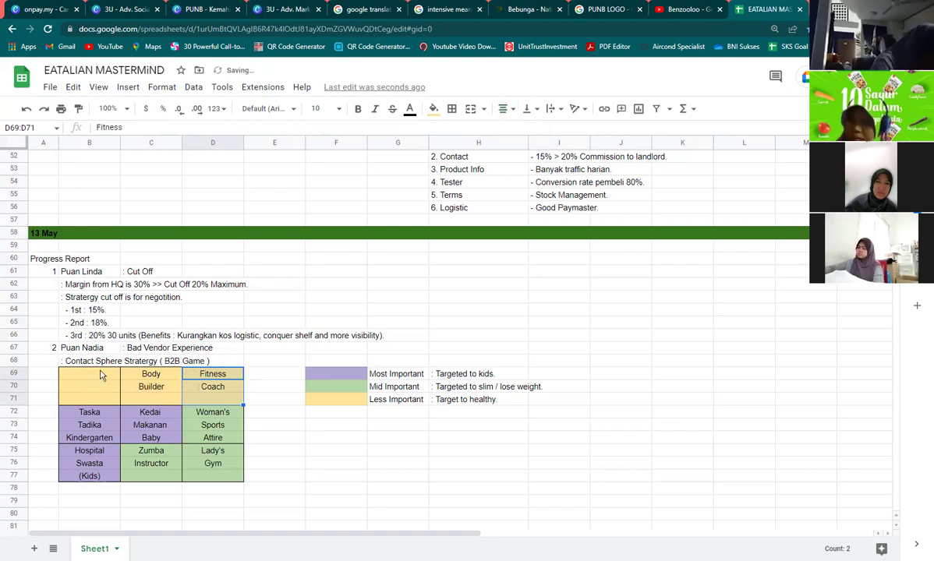
Try entering "Sportsman" in B69 and copying it to B70, and undo both entries.
click(101, 376)
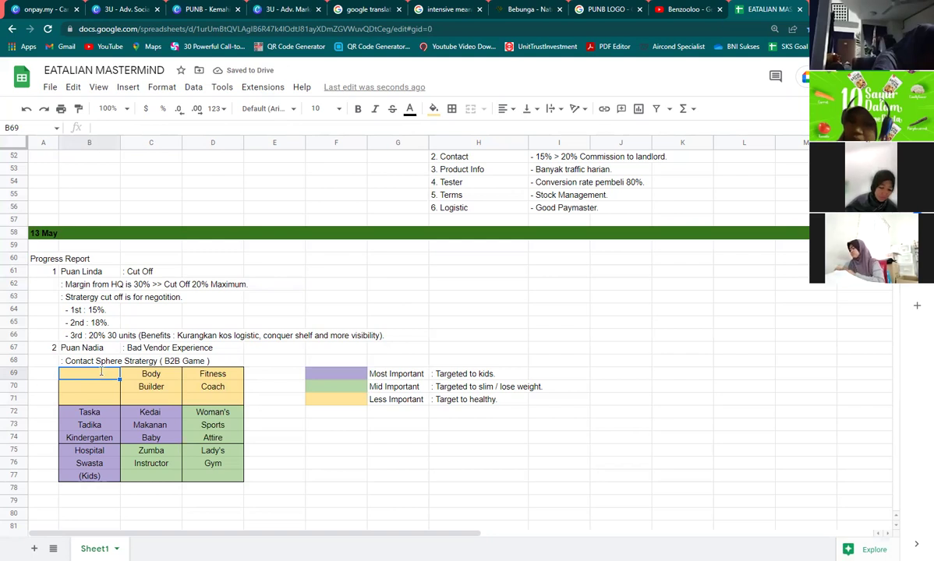
text(Sportsman)
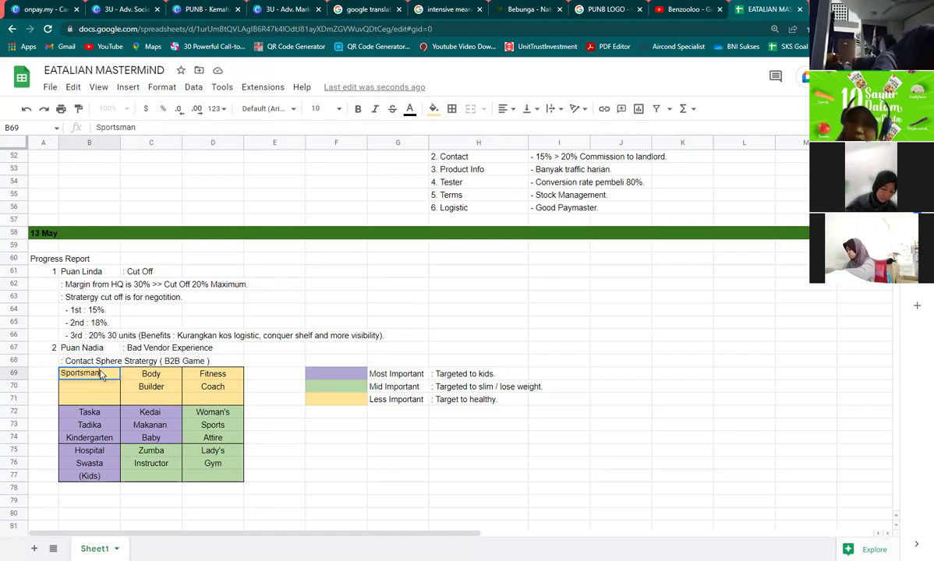
key(Return)
click(100, 375)
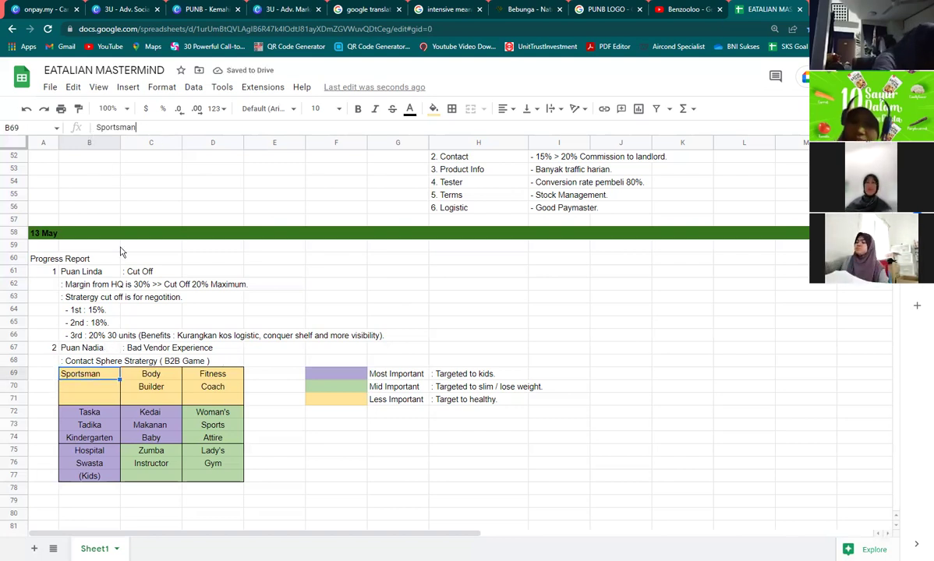
key(Return)
key(ctrl+a)
key(ctrl+c)
click(108, 390)
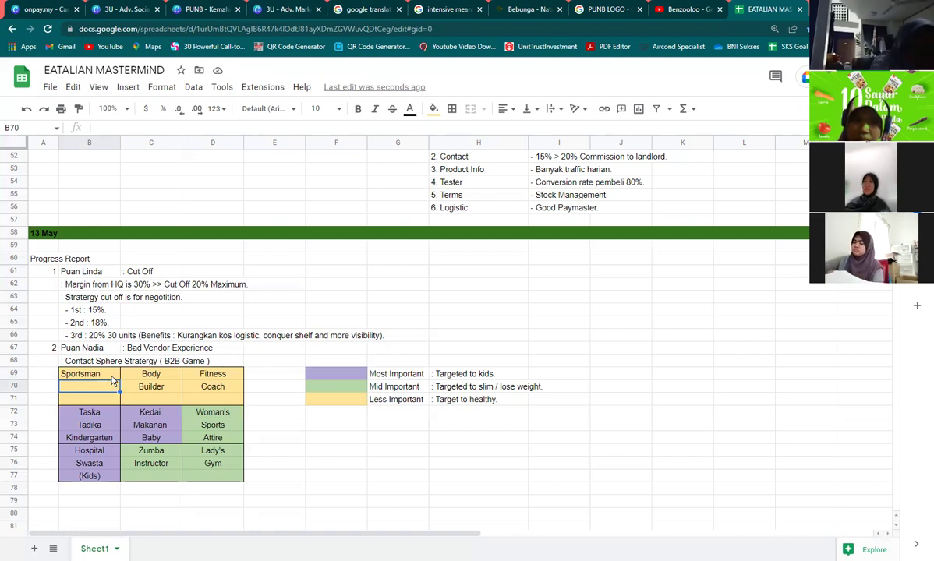
key(ctrl+v)
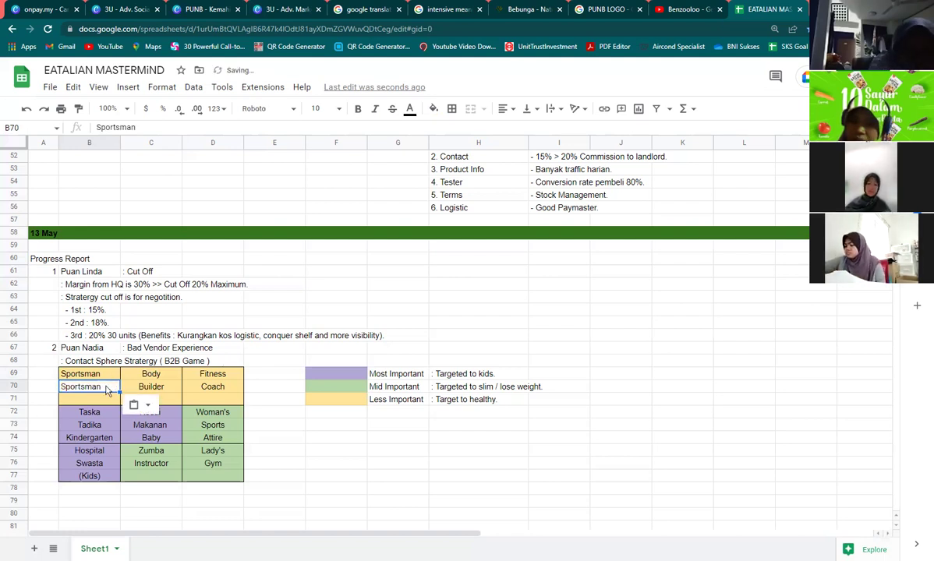
key(ctrl+z)
key(ctrl+z)
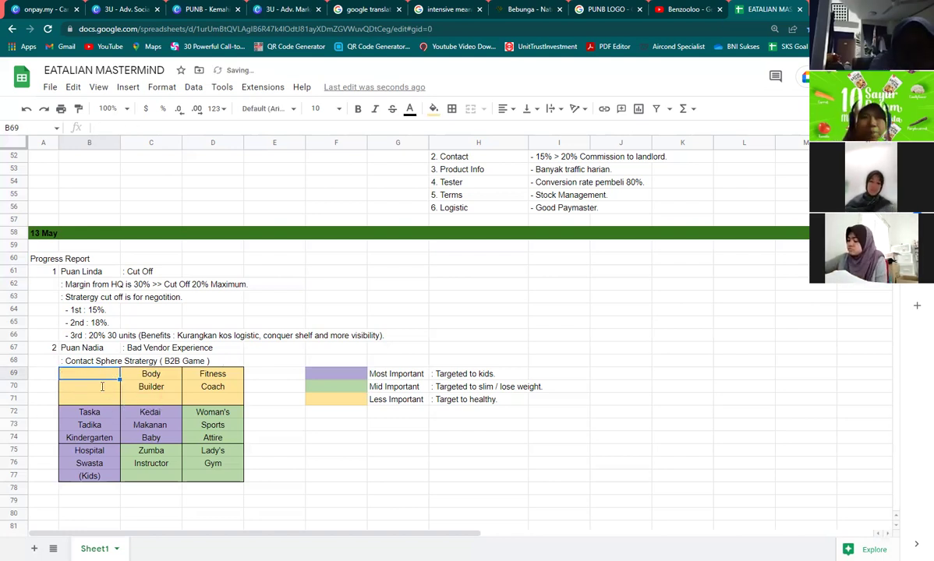
Enter "Sportsman" in B70, the middle row of the first yellow box, and centre-align it.
click(102, 386)
text(Sportsman)
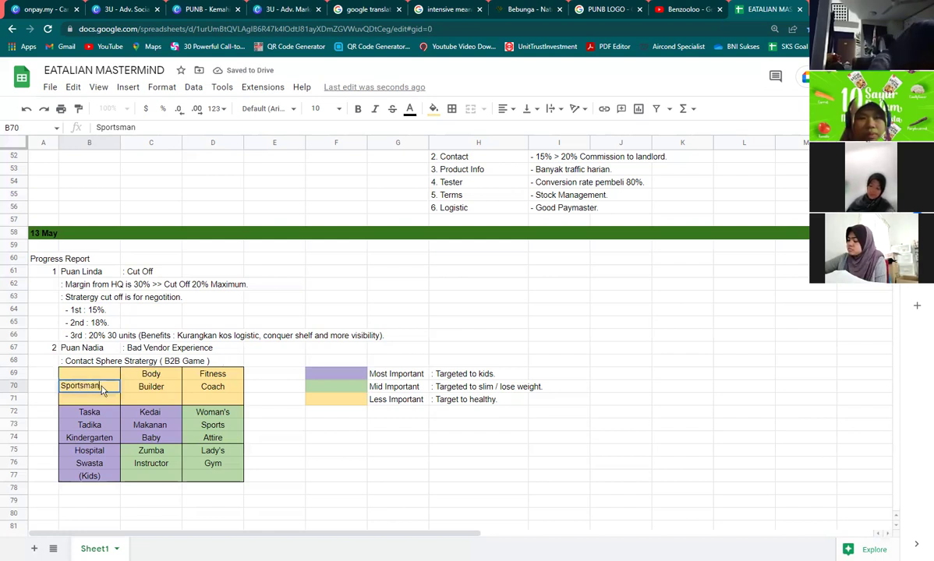
key(ctrl+Return)
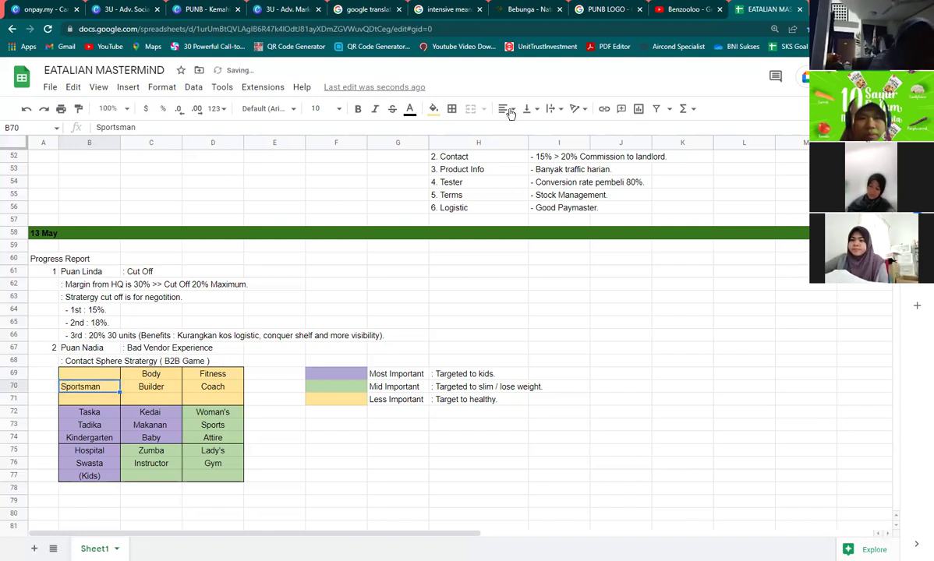
click(503, 109)
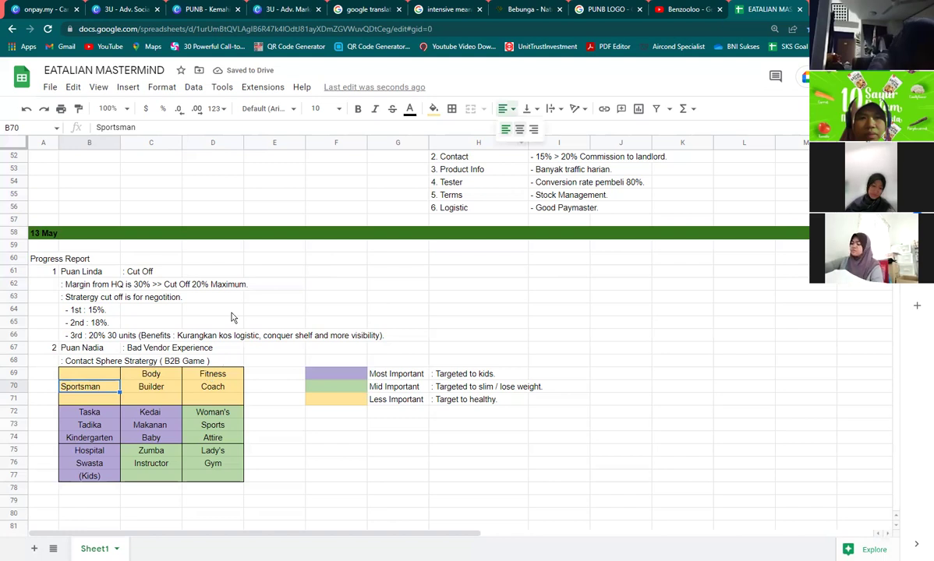
click(487, 125)
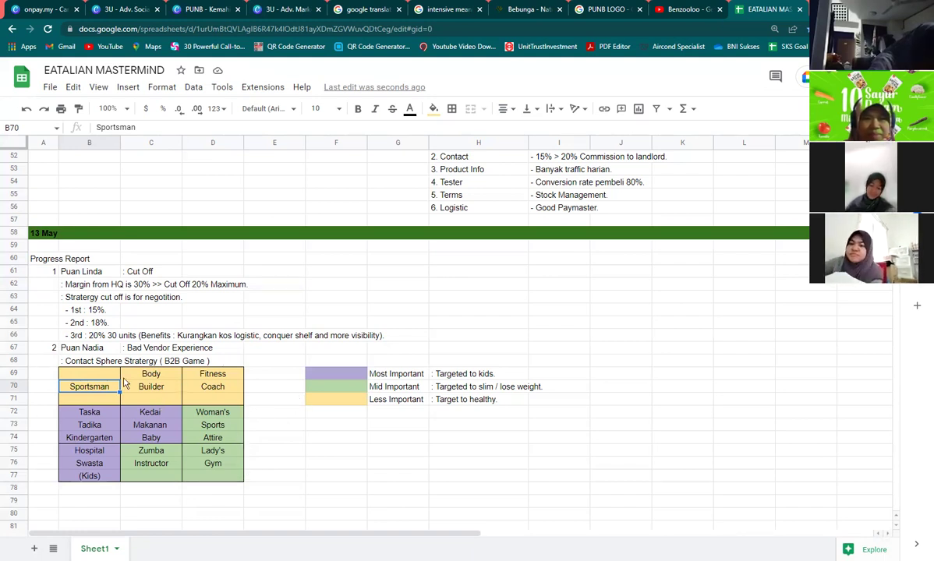
key(Right)
key(Right)
key(Right)
key(Down)
key(Down)
key(Down)
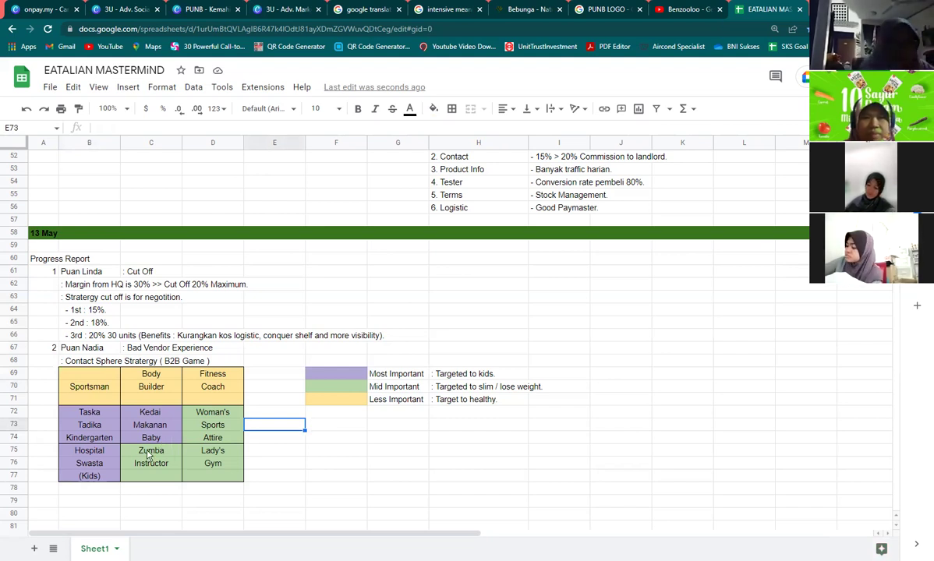
click(82, 484)
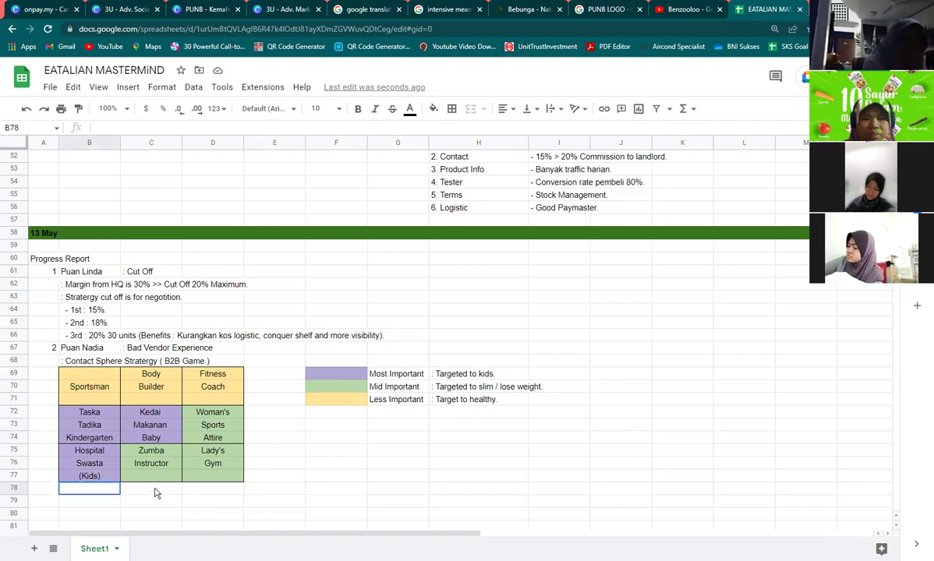
key(shift+Down)
key(shift+Down)
drag(151, 489, 166, 513)
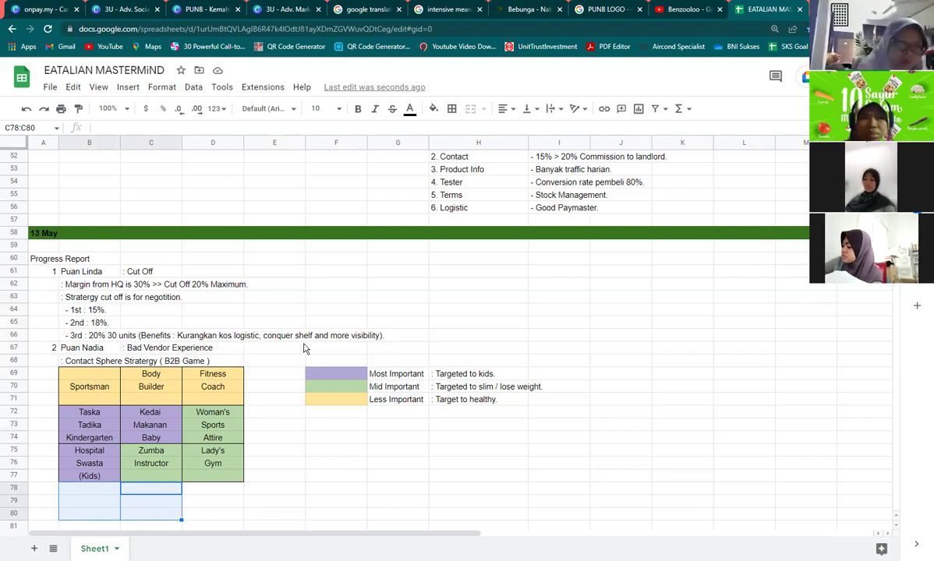
Below the colour key, enter the heading "Stratergy" in F73 and "1. Bisnes yang saling memerlukan." in F74.
click(334, 426)
text(Strartegy)
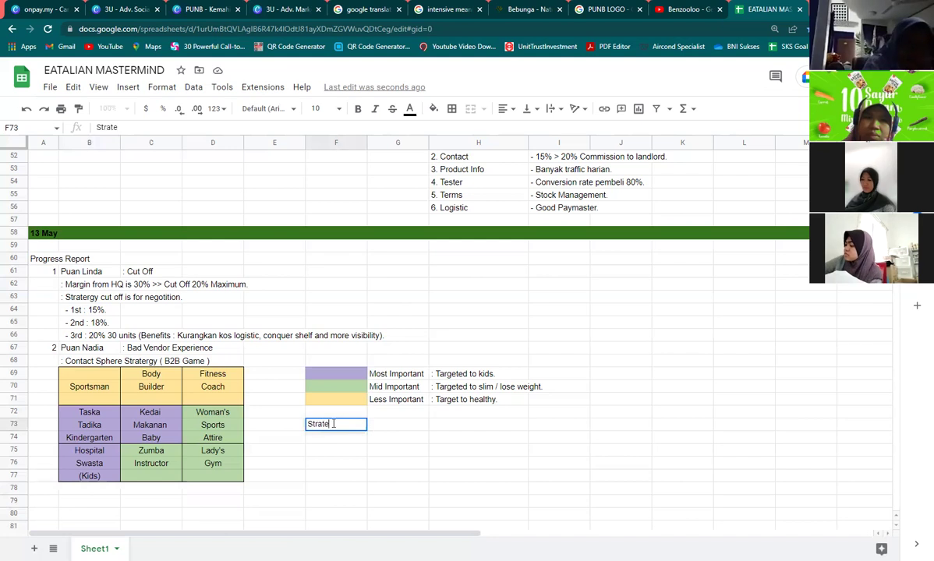
key(Return)
text(1.)
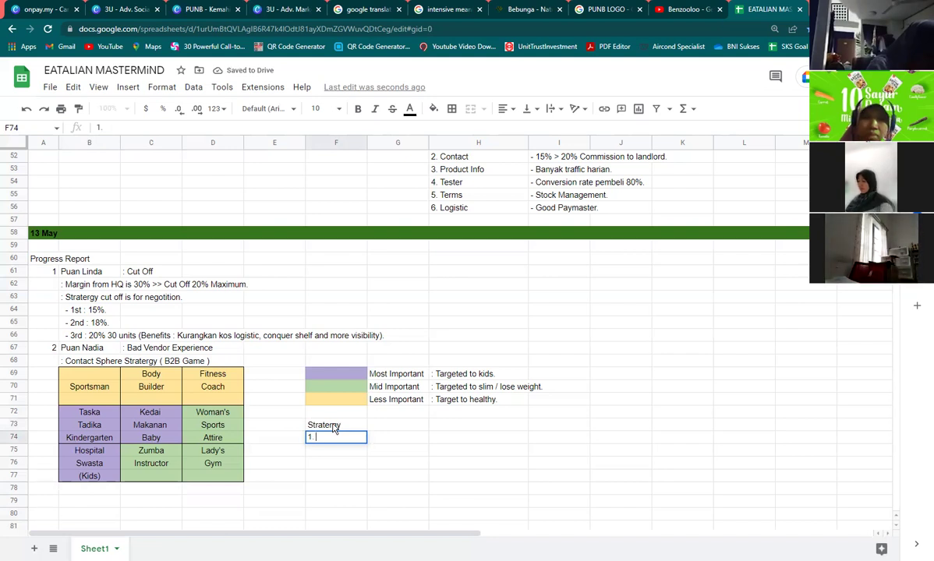
text( Bisnes yang saling memerlukan.)
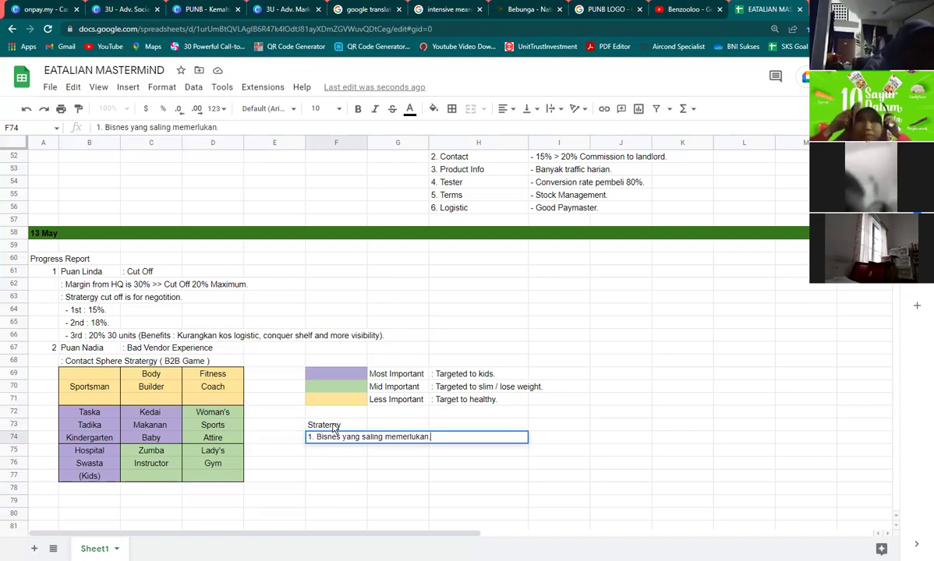
key(Return)
Add the second list item "2. Bisnes yang saling menguatkan." in F75.
text(2)
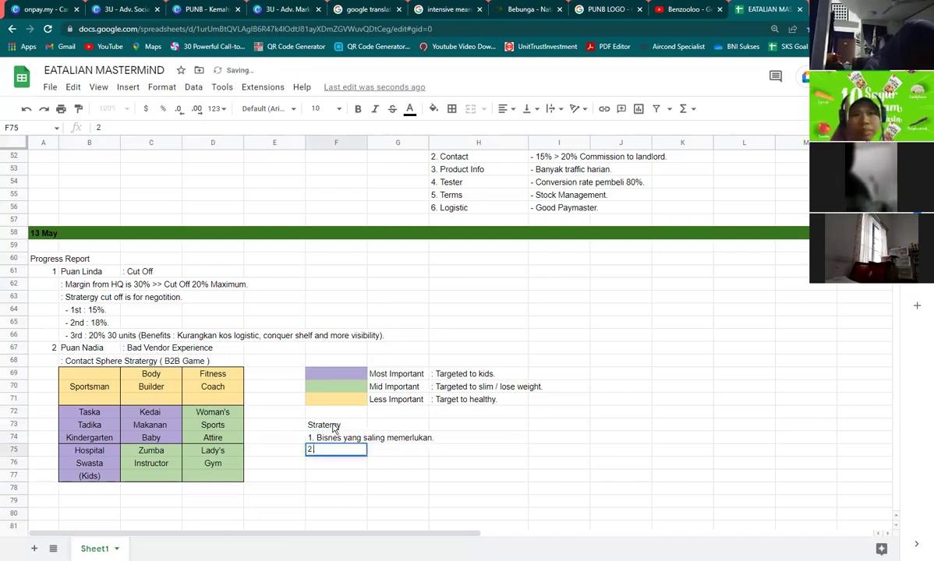
text(. Bisnes yang)
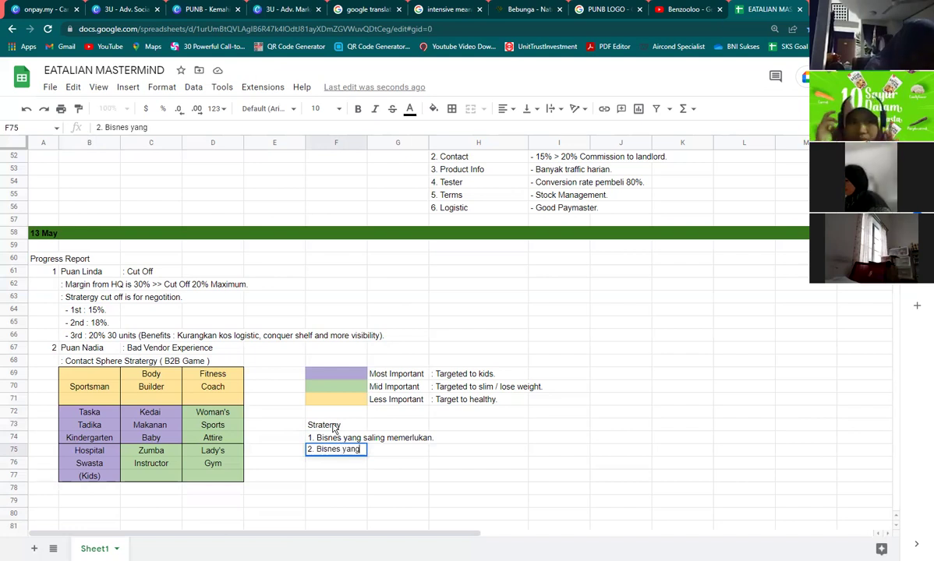
text( sal)
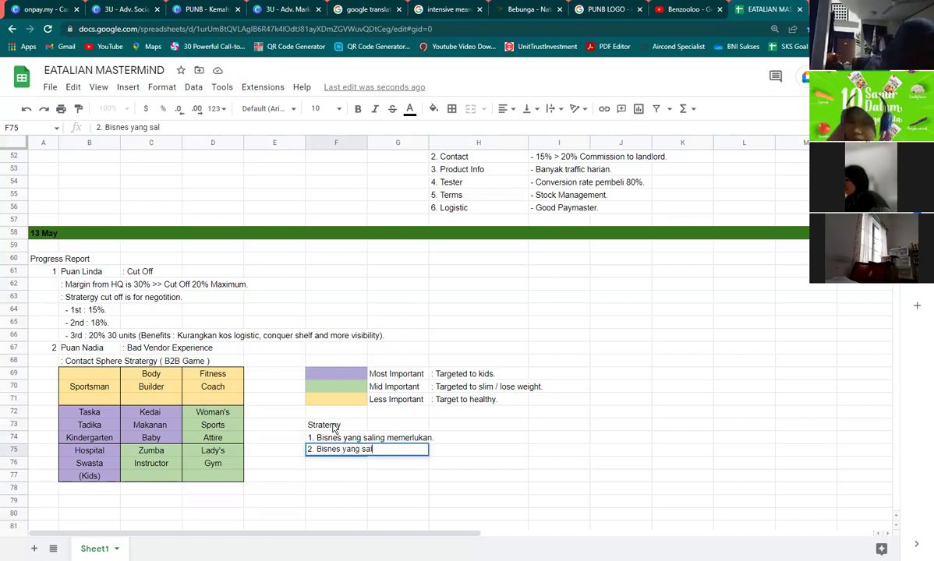
text(ing menguatkan)
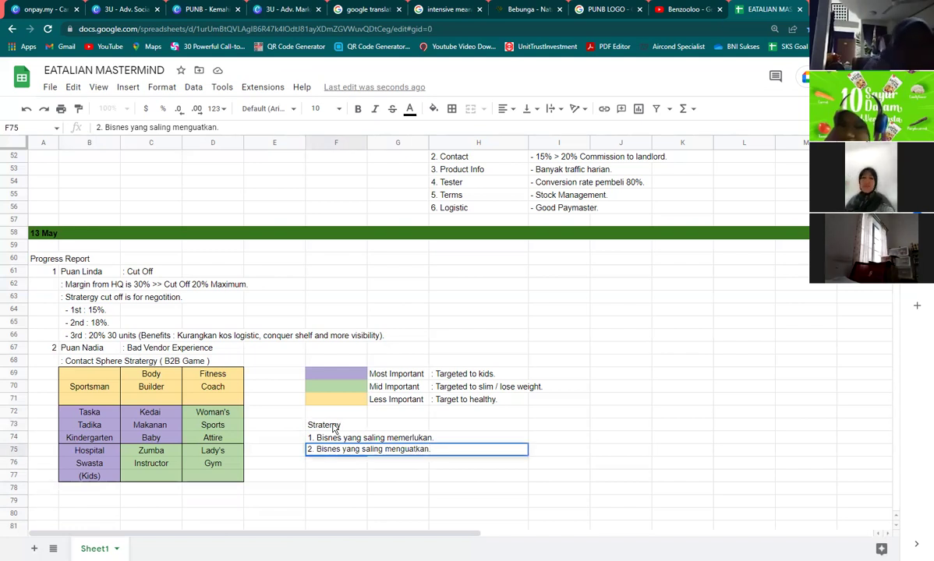
text(.)
key(Return)
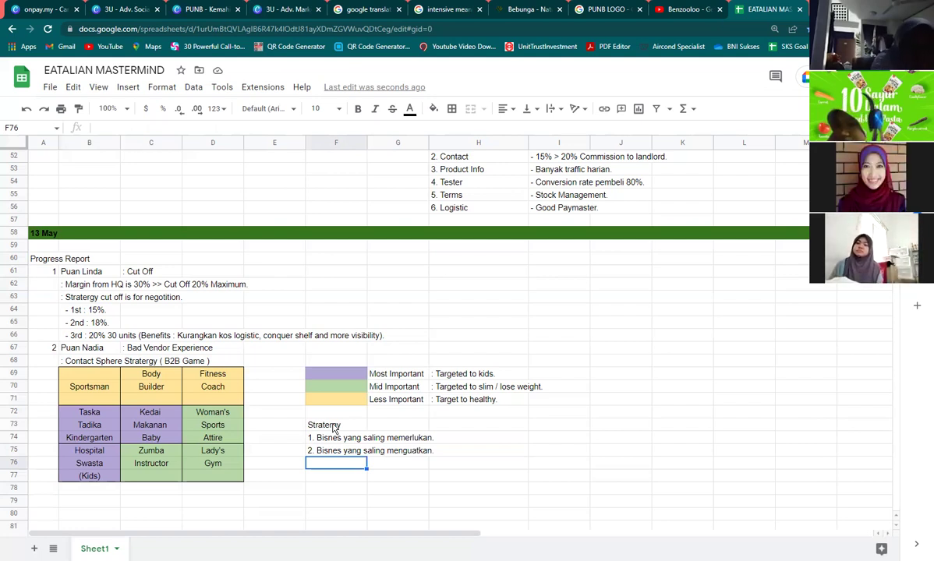
Add the third list item "3. Bisnes yang saling menguntungkan." in F76.
text(3)
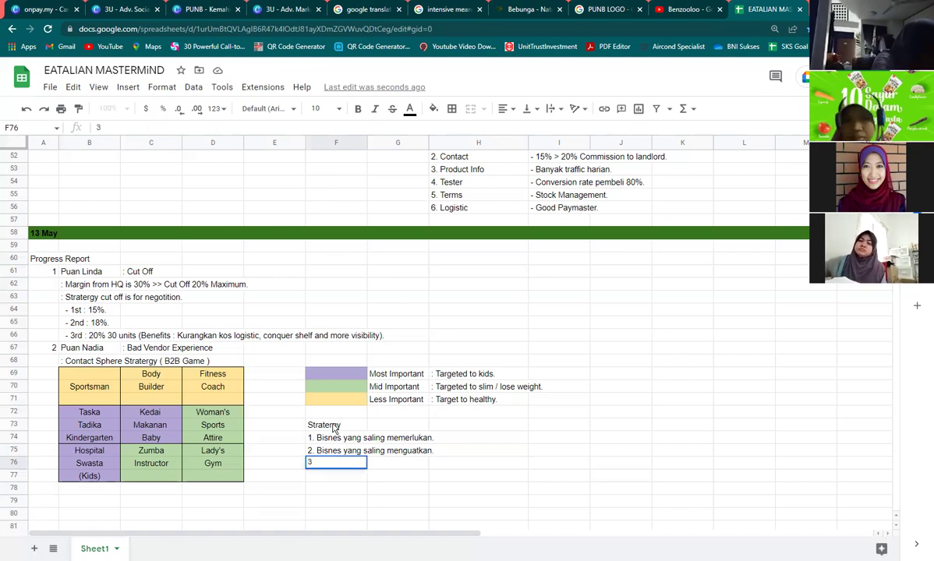
text(. B)
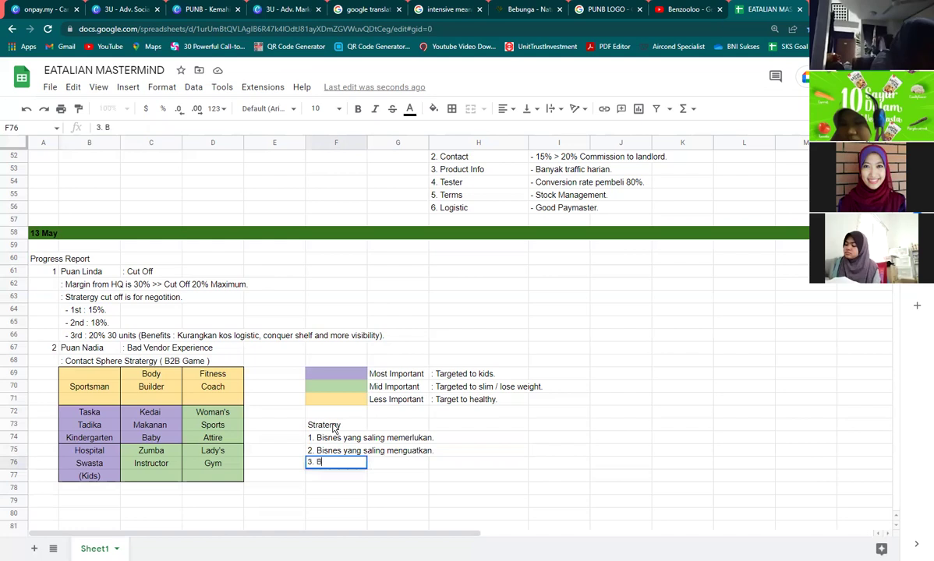
text(isnes yan)
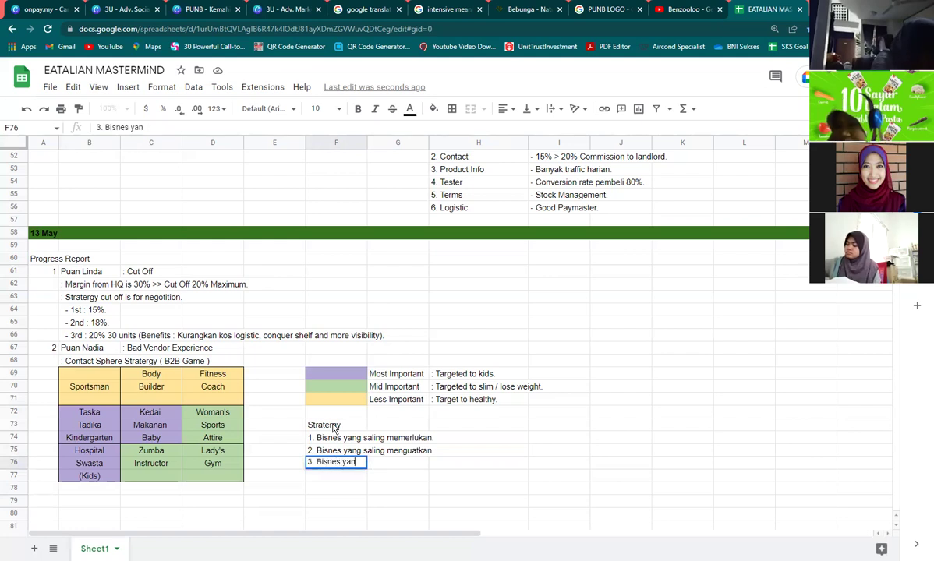
text(g saling)
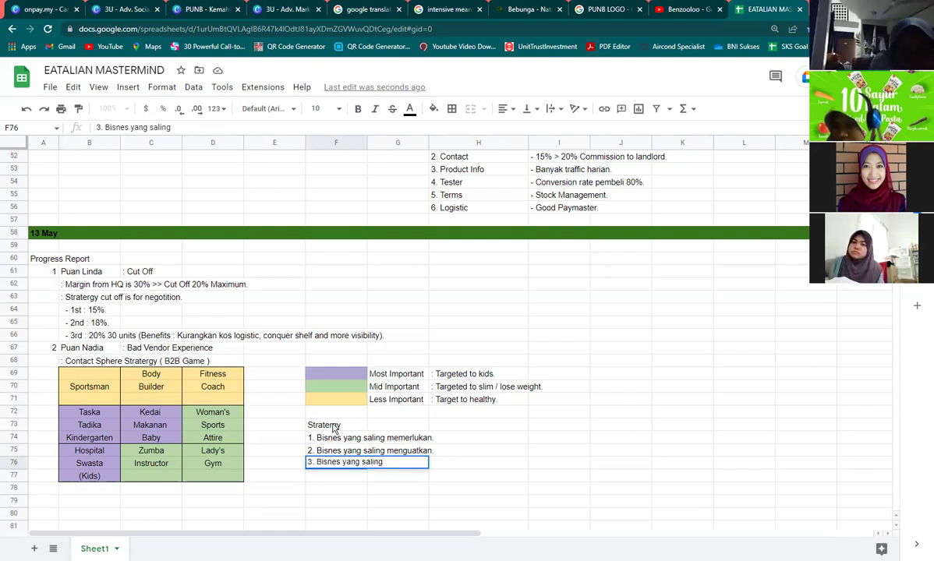
text( menguntungkan.)
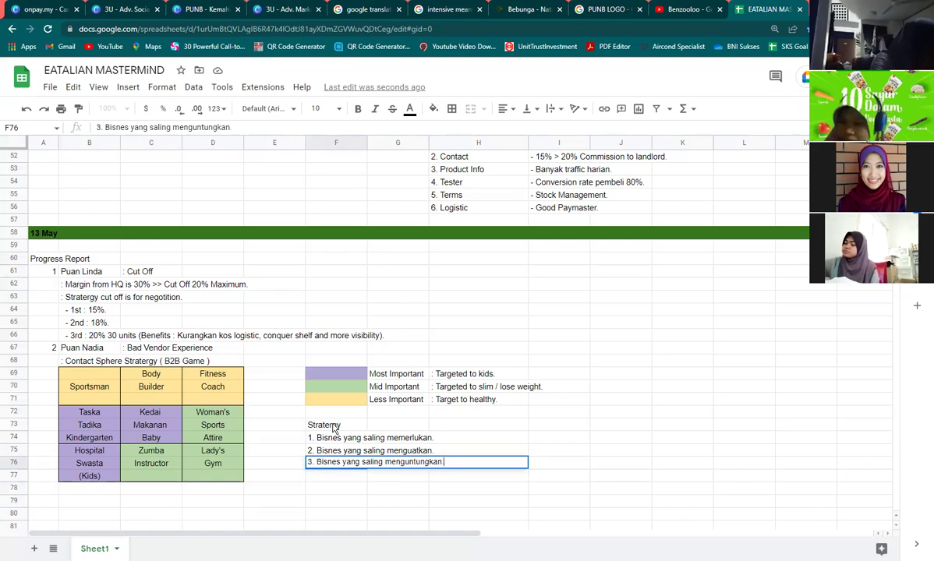
key(Return)
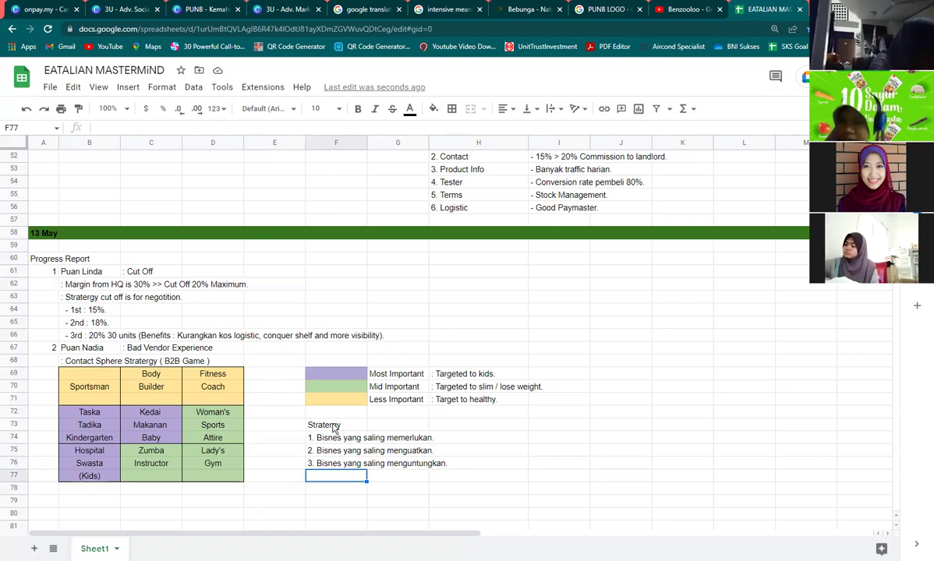
Replace the list heading in F73 with "Result Expectation".
key(Up)
key(Up)
key(Up)
key(Up)
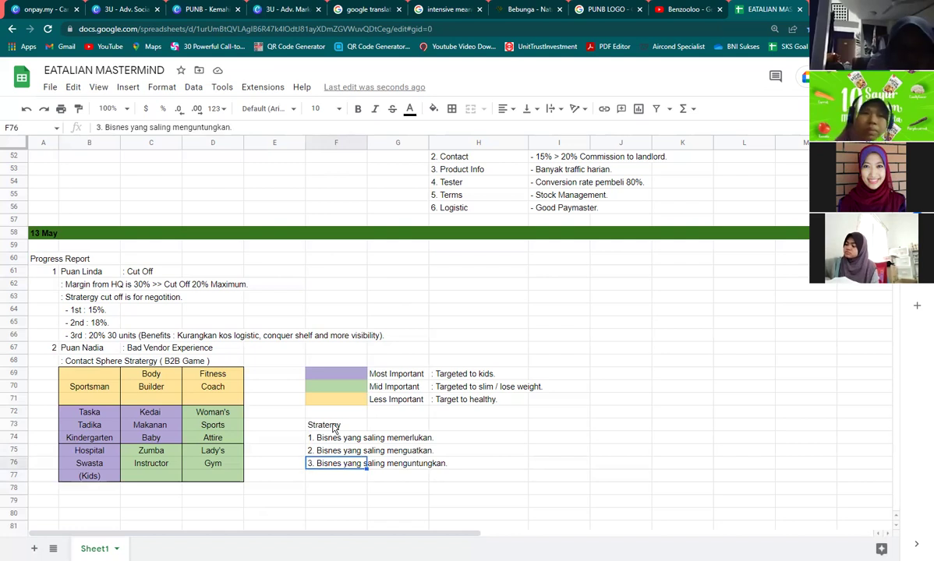
text(Resu)
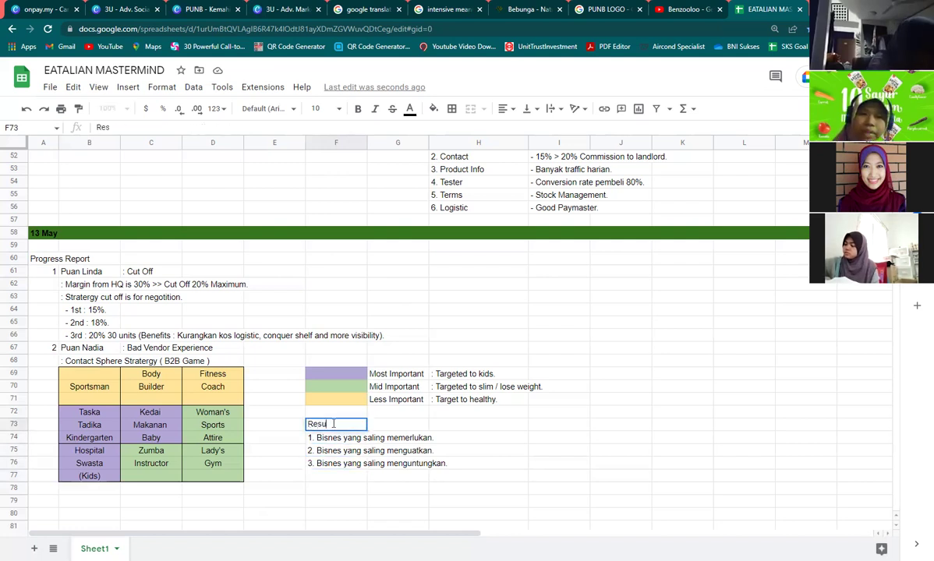
text(lt Ex)
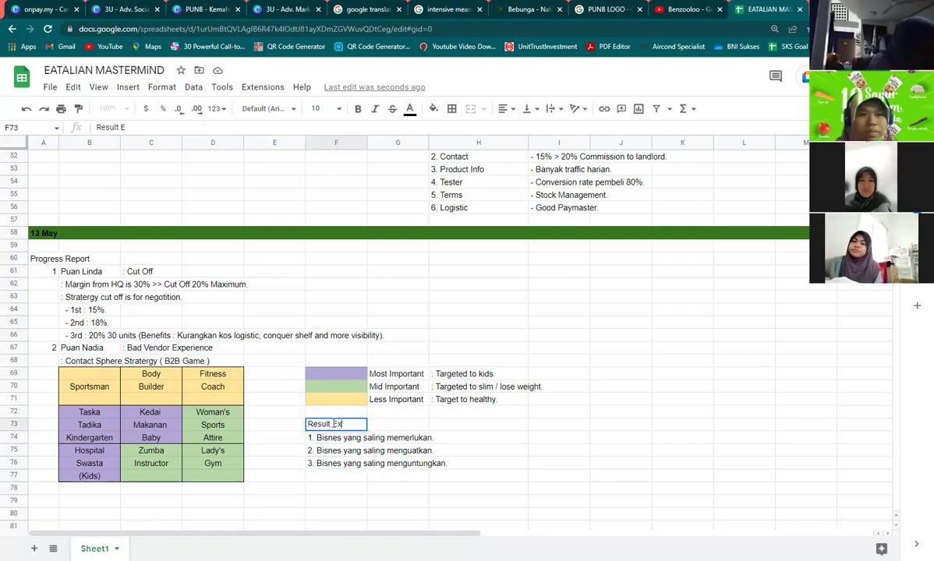
text(pectation)
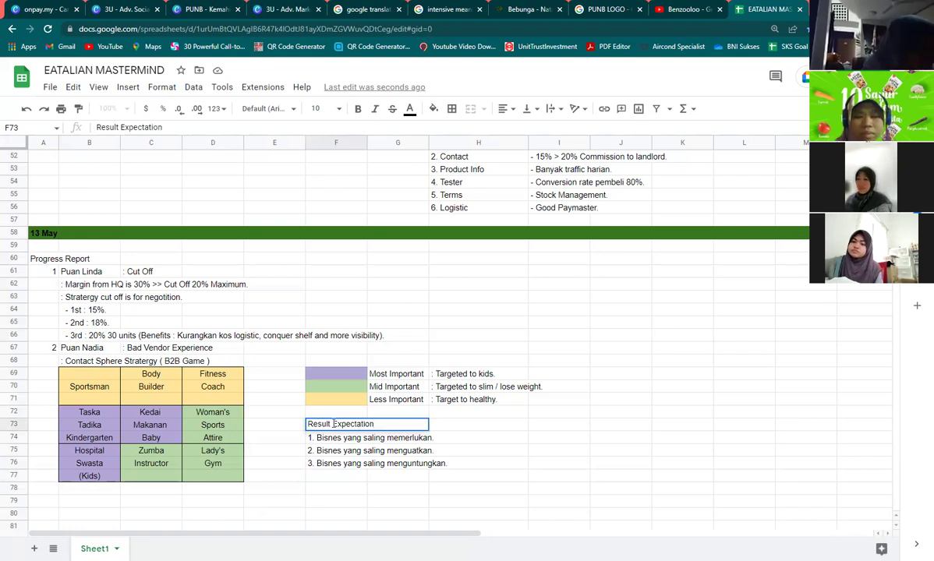
Append " ;-" to the "Result Expectation" heading in cell F73.
text( :-)
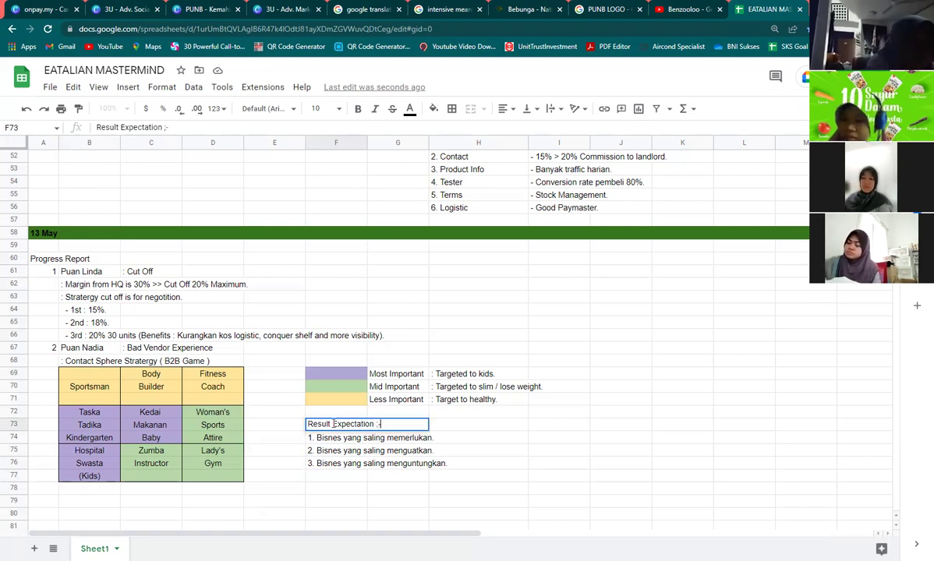
key(Return)
key(Down)
key(Down)
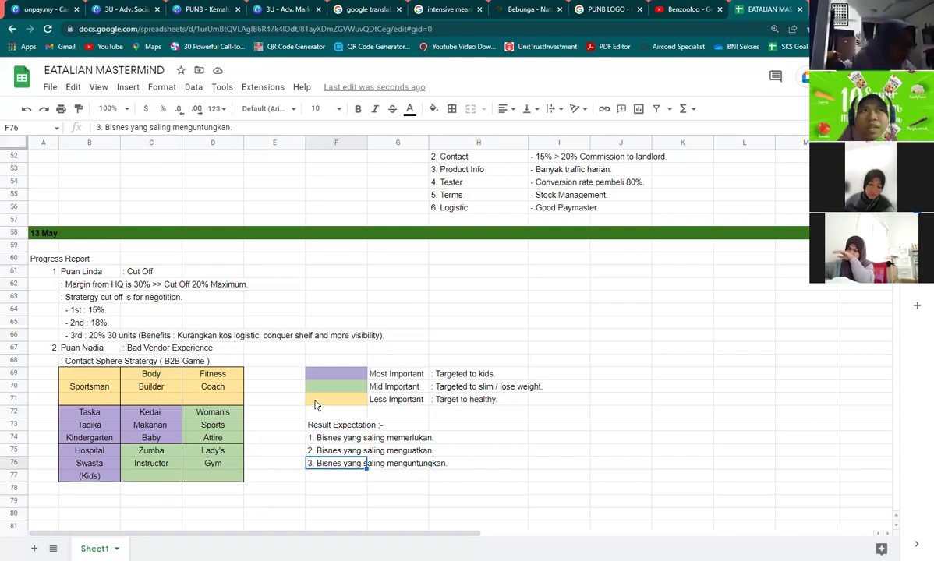
click(281, 387)
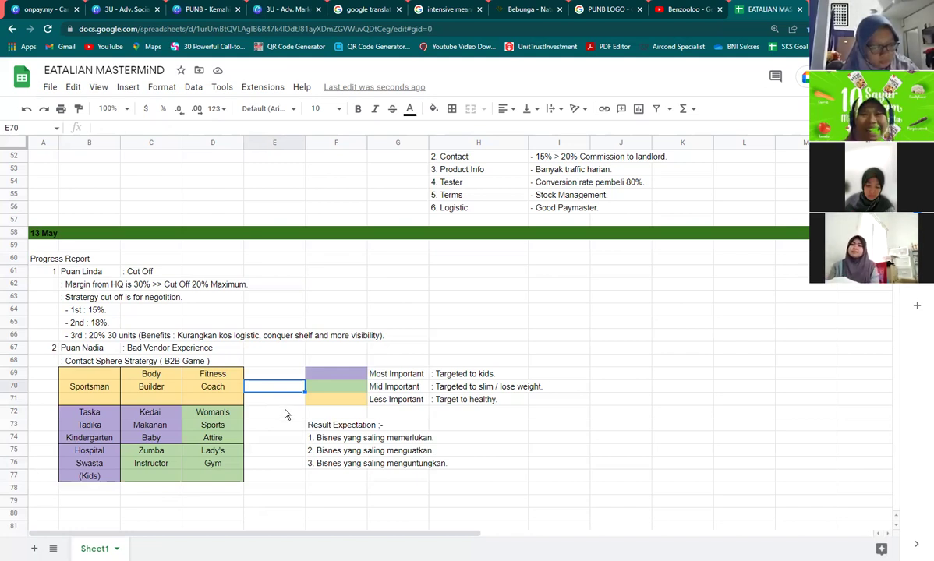
click(332, 426)
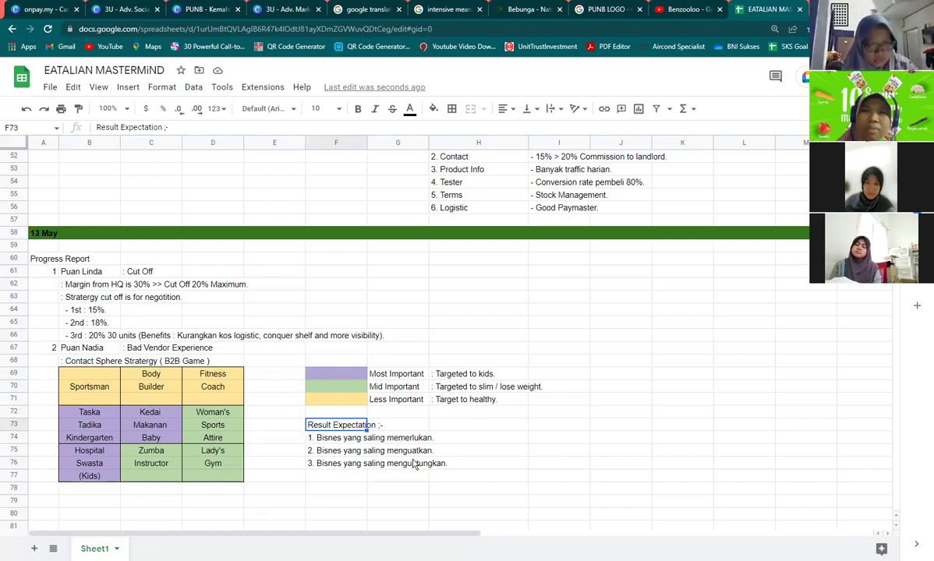
click(421, 465)
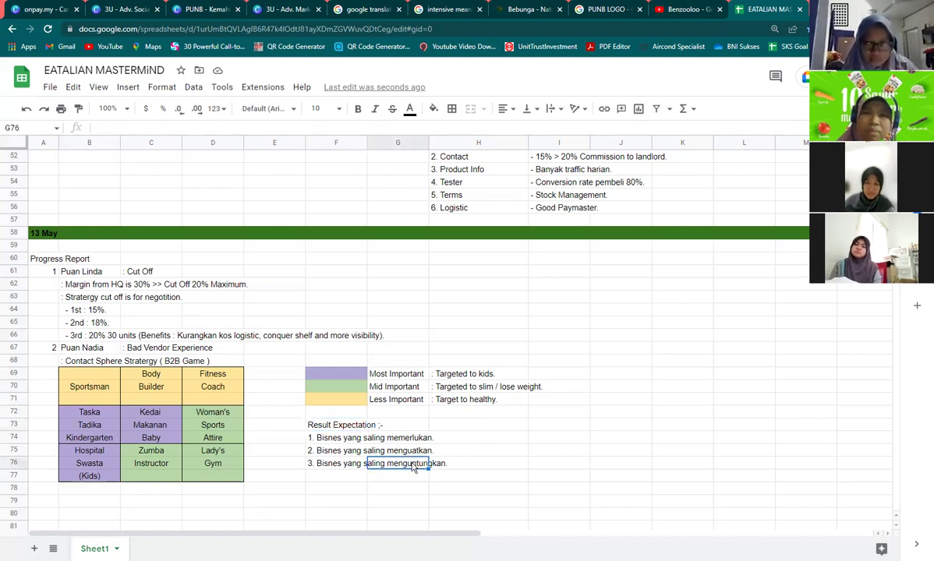
click(405, 505)
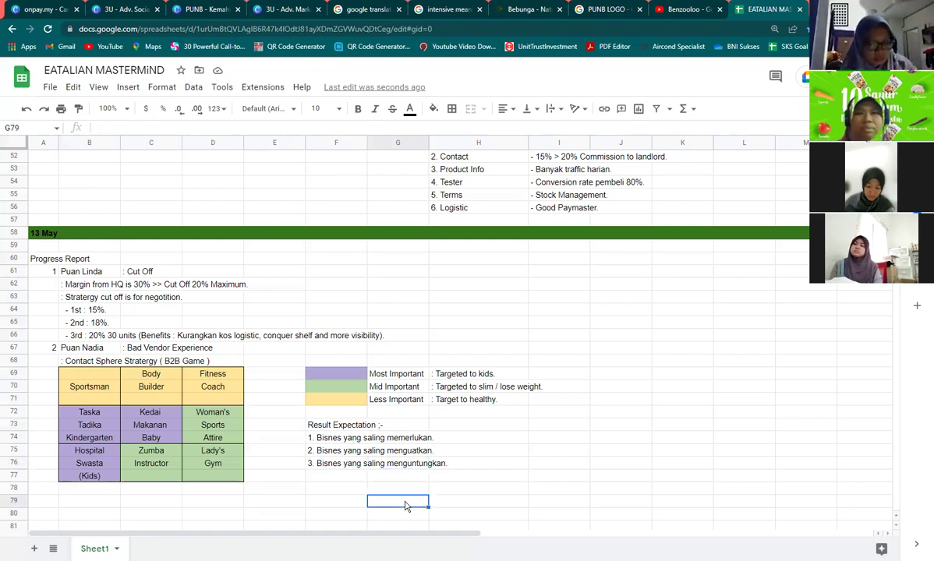
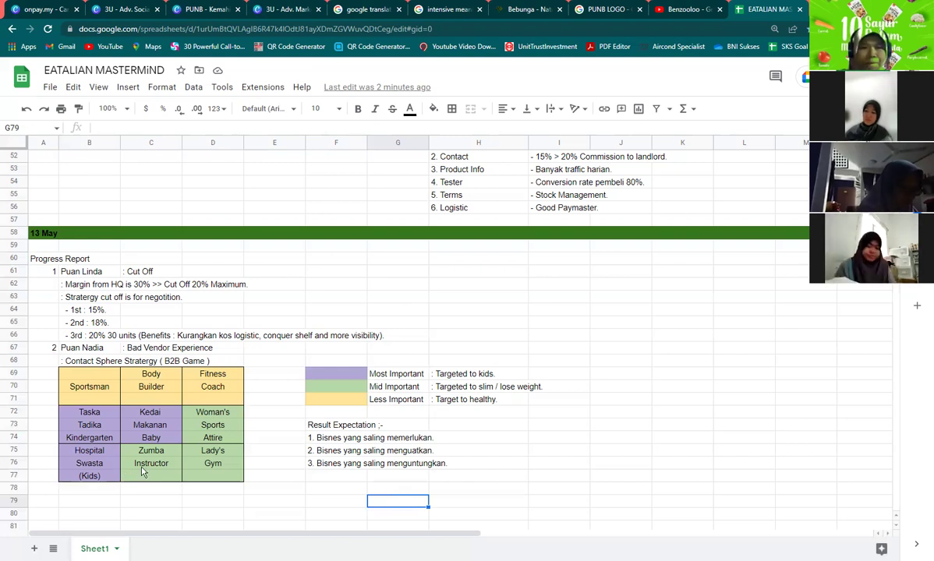
Enter the item number 3 in cell A78, below the contact sphere table.
click(53, 490)
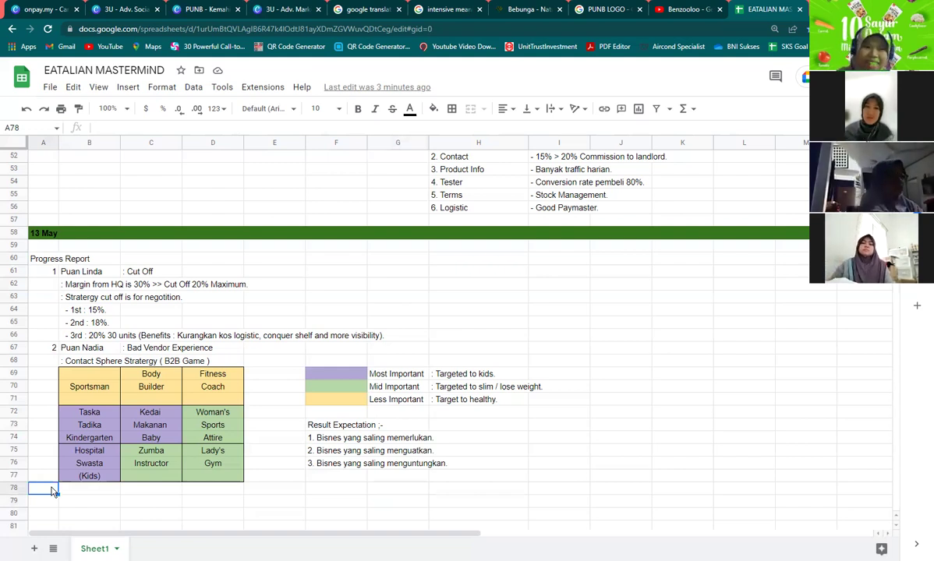
text(3)
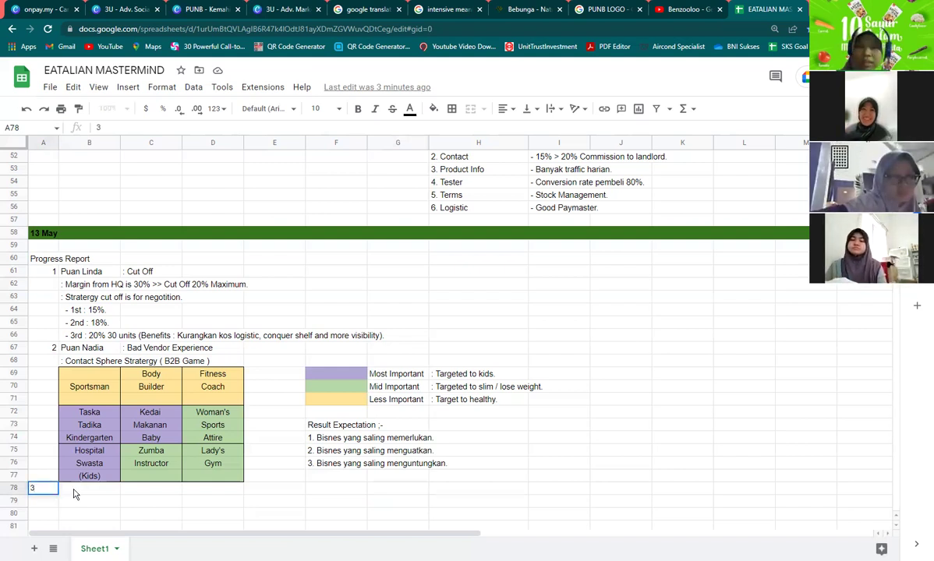
click(74, 492)
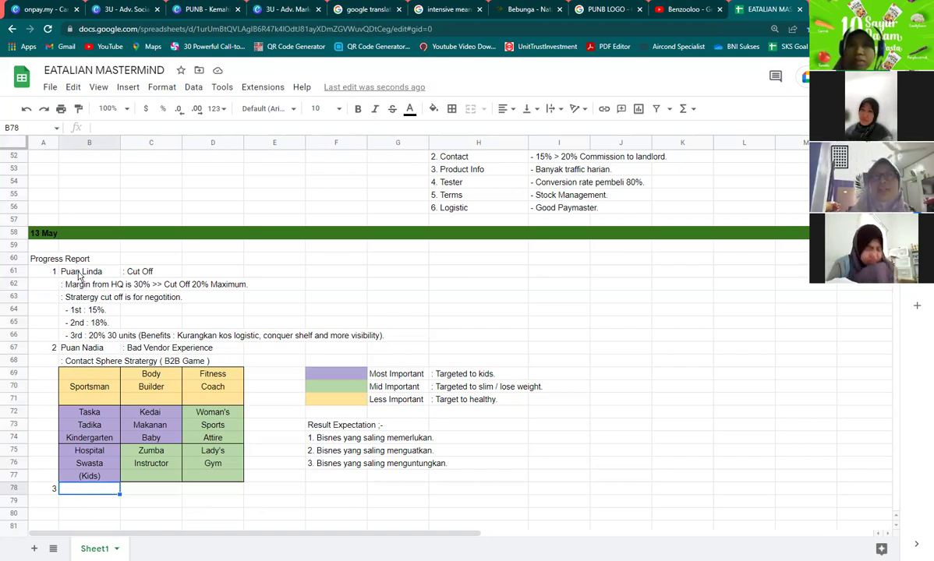
Make the progress report heading in cell A60 bold and rewrite it in capitals as "PROGRESS REPORT".
click(47, 258)
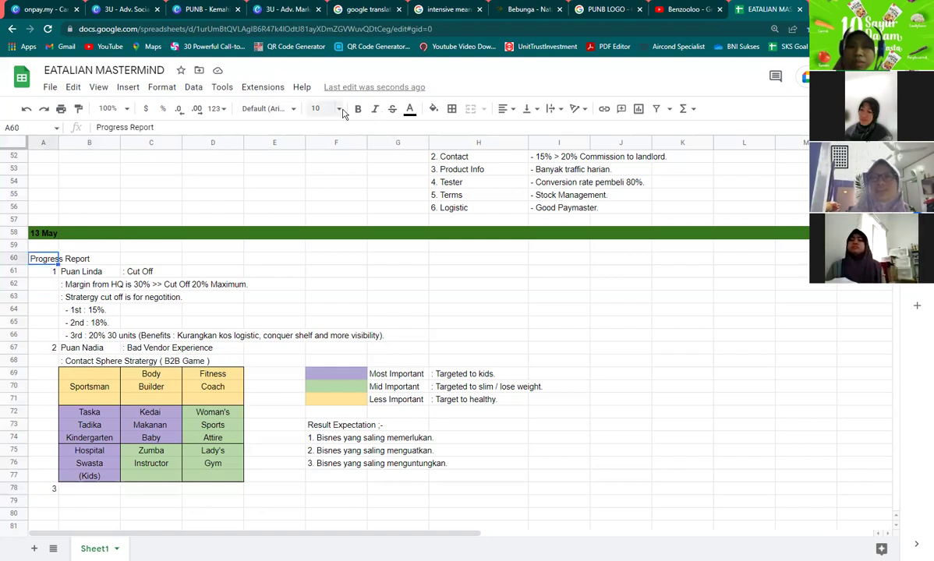
key(ctrl+b)
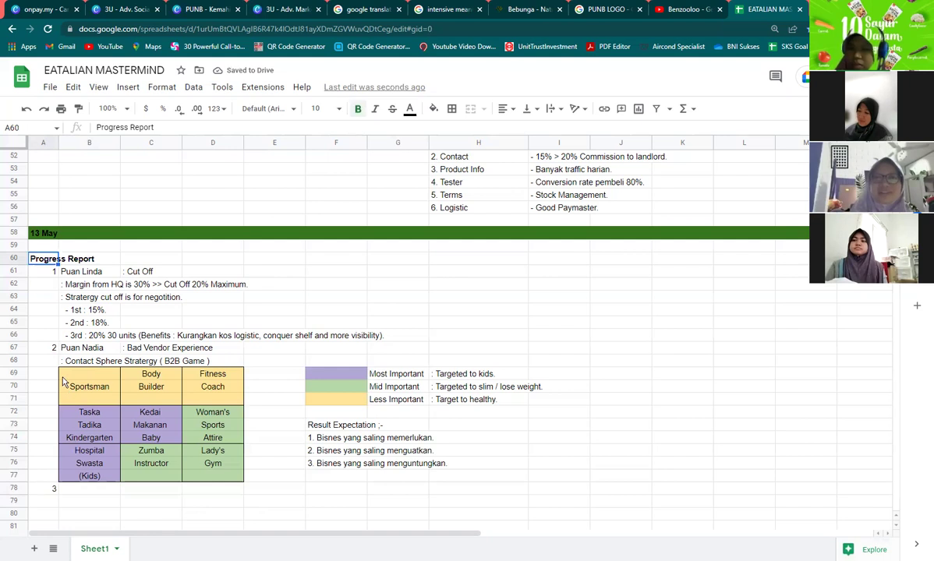
scroll(64, 382, up, 12)
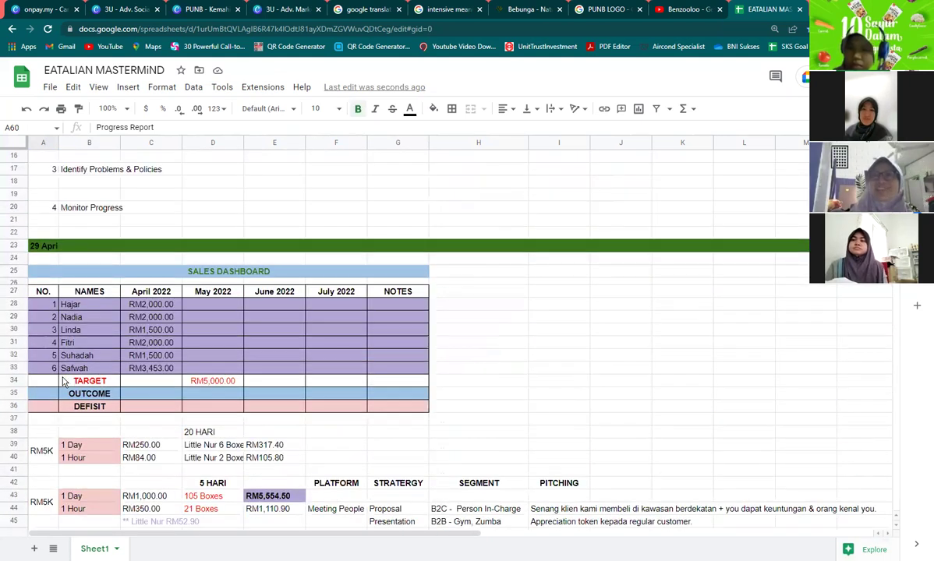
scroll(64, 381, down, 9)
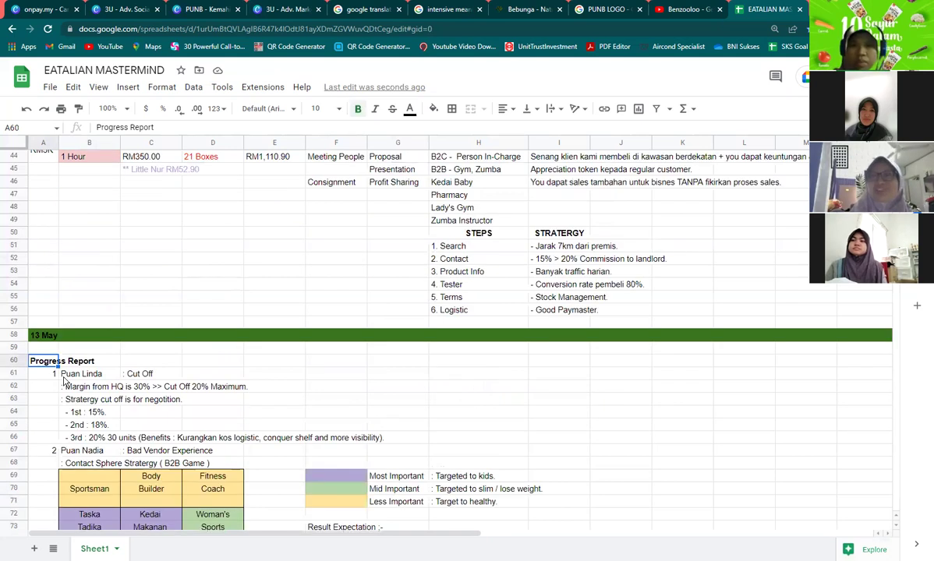
text(PROGRESS )
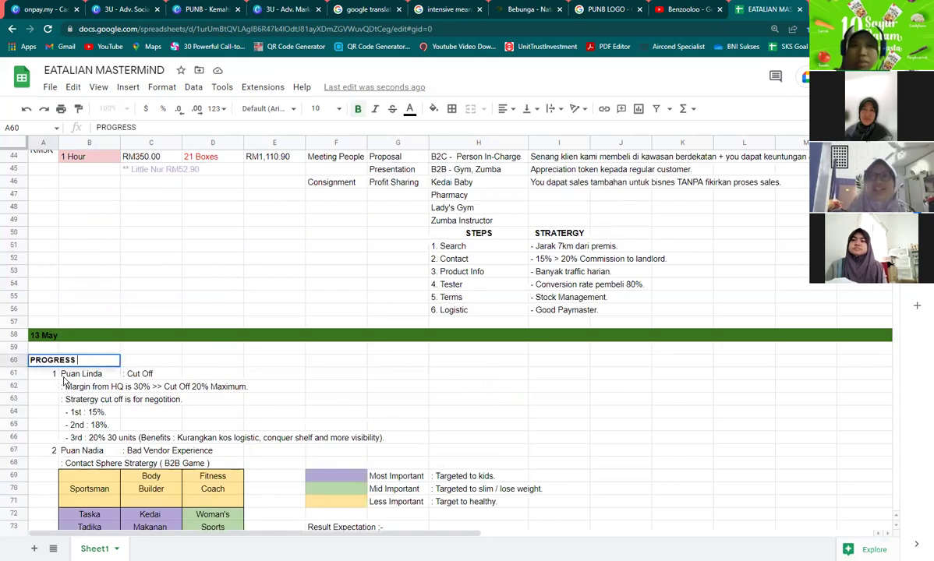
text(REPORT)
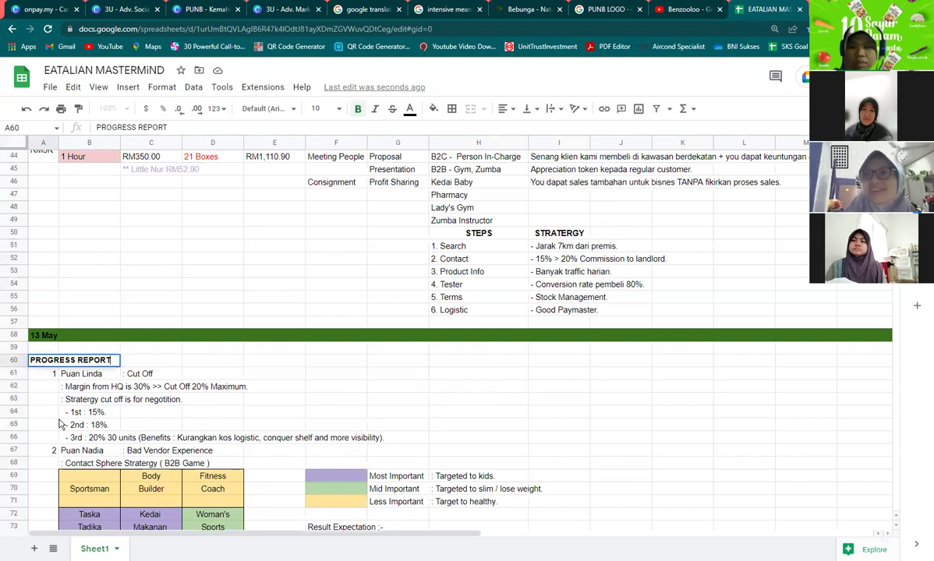
click(55, 414)
Fill the first progress report item's header row, A61:H61, with light blue.
scroll(57, 421, up, 7)
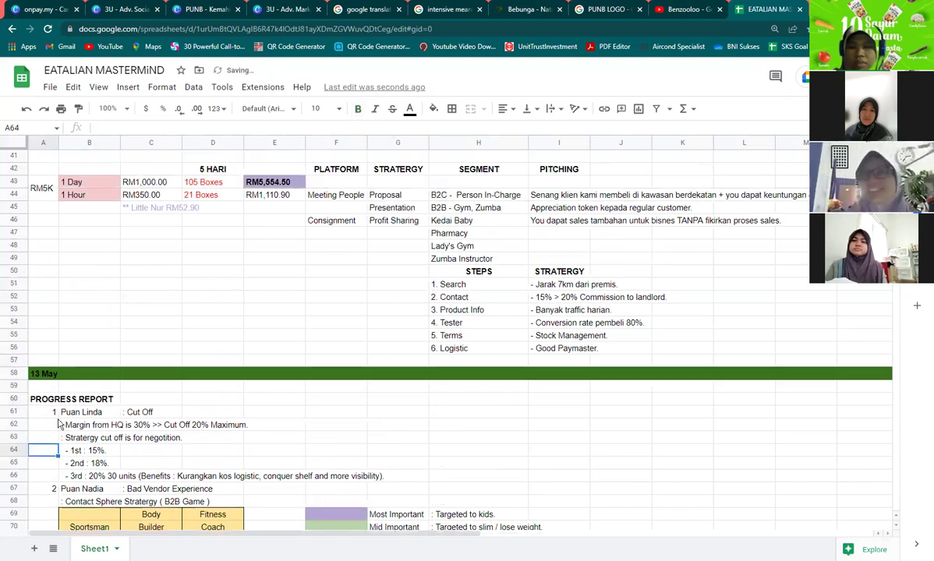
scroll(57, 423, up, 1)
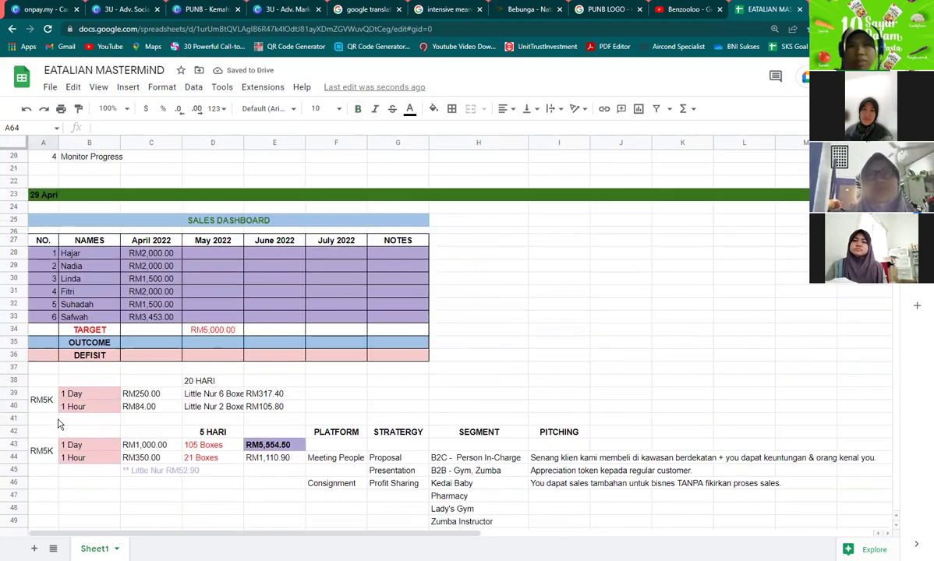
scroll(57, 424, down, 10)
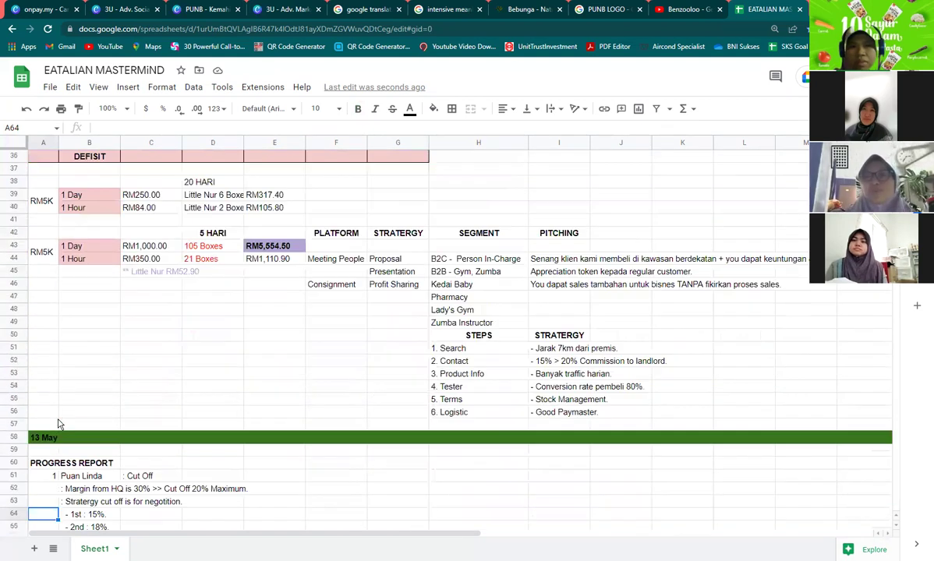
drag(45, 314, 482, 309)
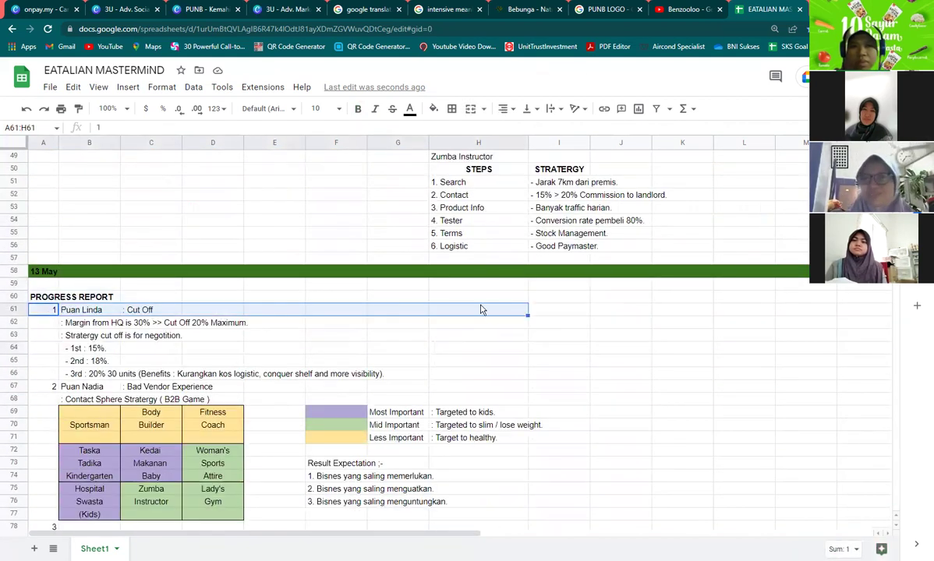
click(434, 109)
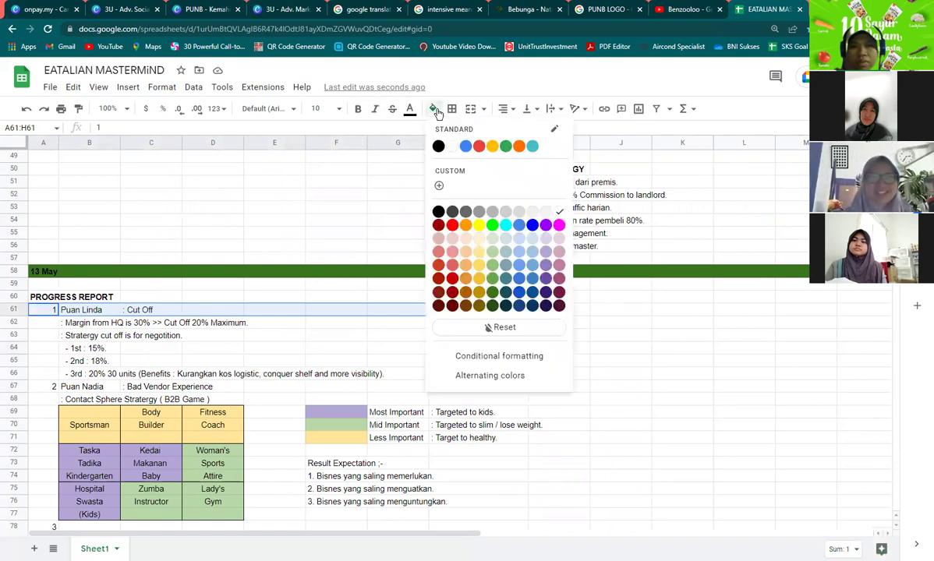
click(535, 252)
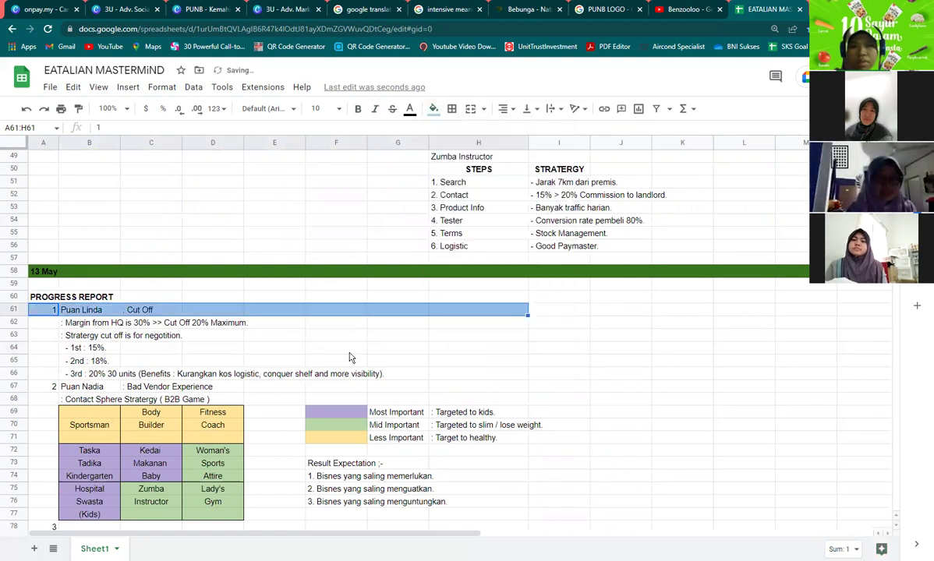
Fill the second item's "Bad Vendor Experience" header row, A67:H67, with the same light blue.
scroll(123, 372, up, 10)
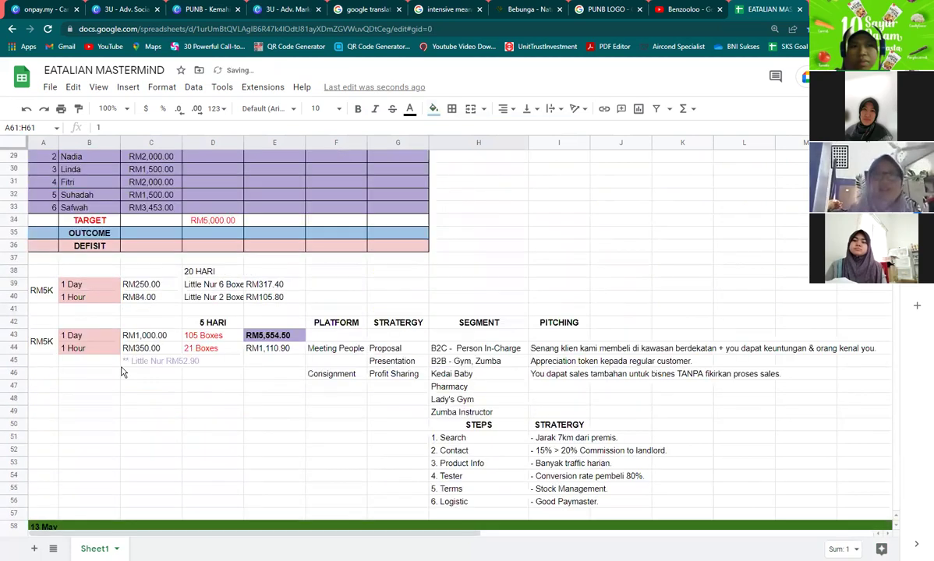
scroll(123, 372, down, 10)
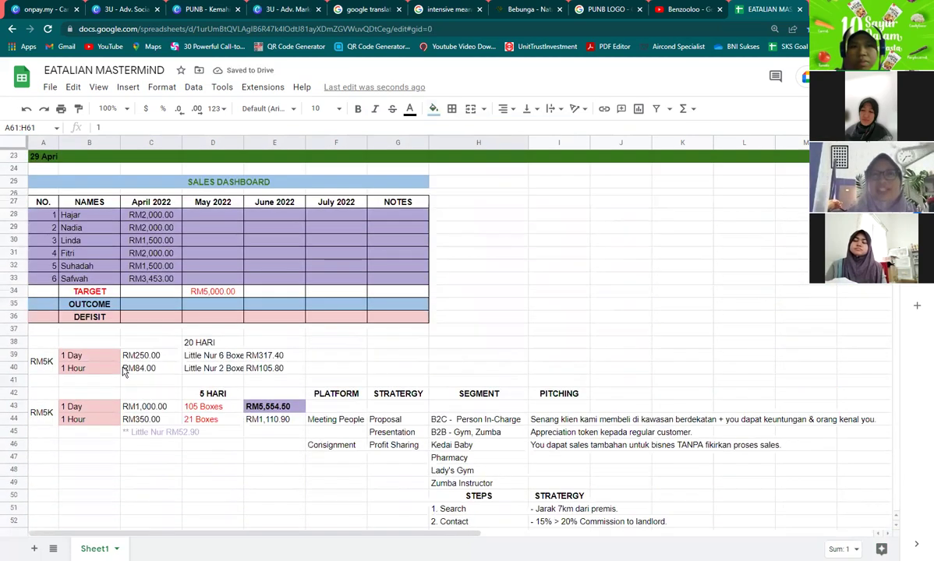
drag(48, 383, 473, 370)
drag(45, 388, 474, 388)
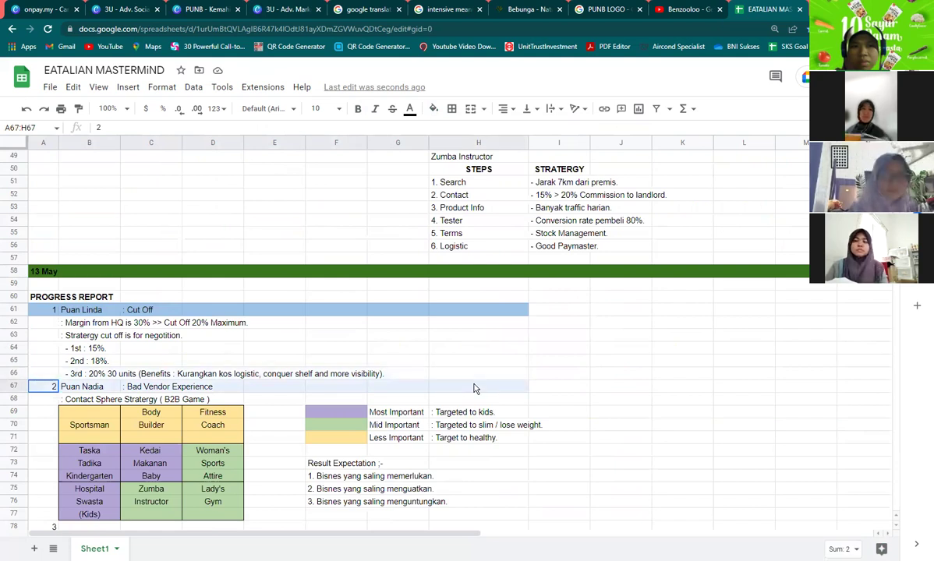
click(433, 110)
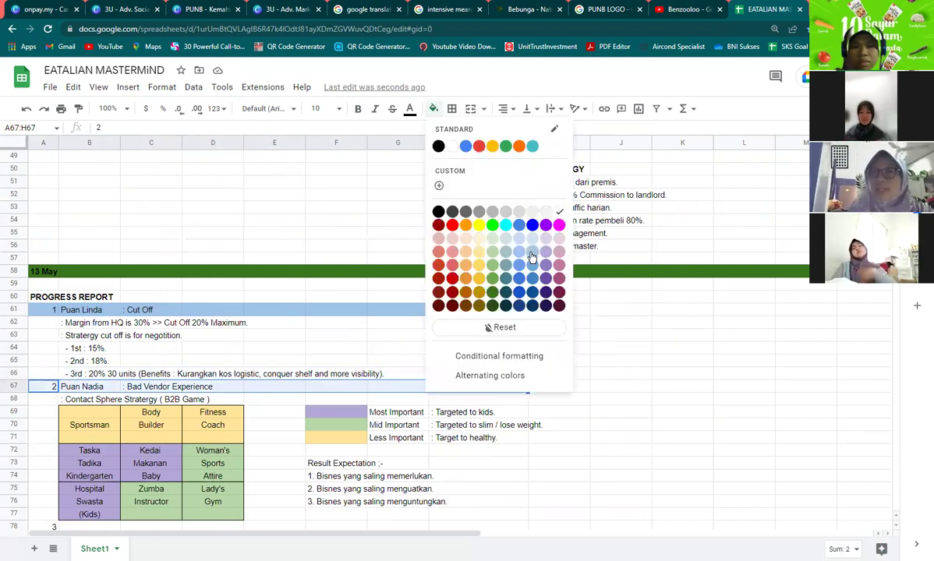
click(523, 251)
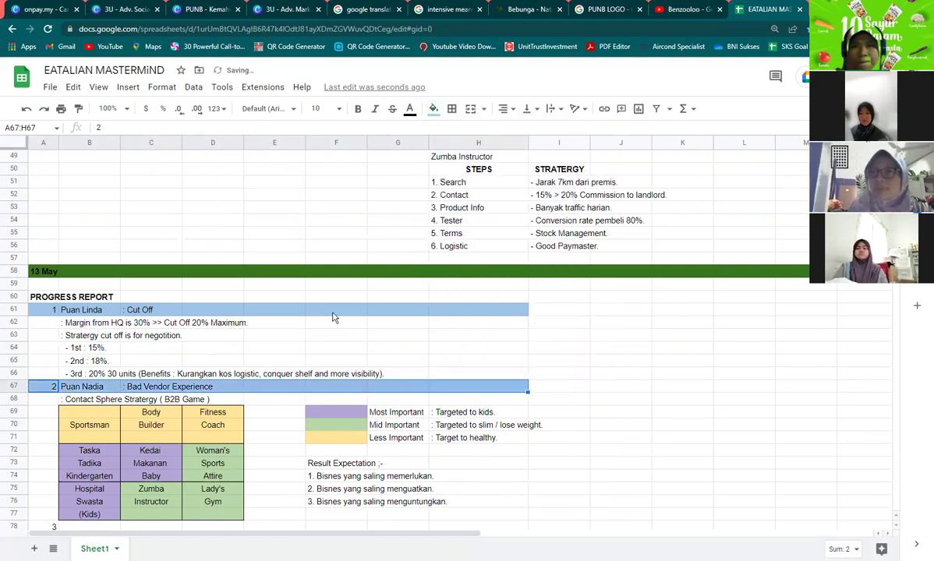
click(275, 361)
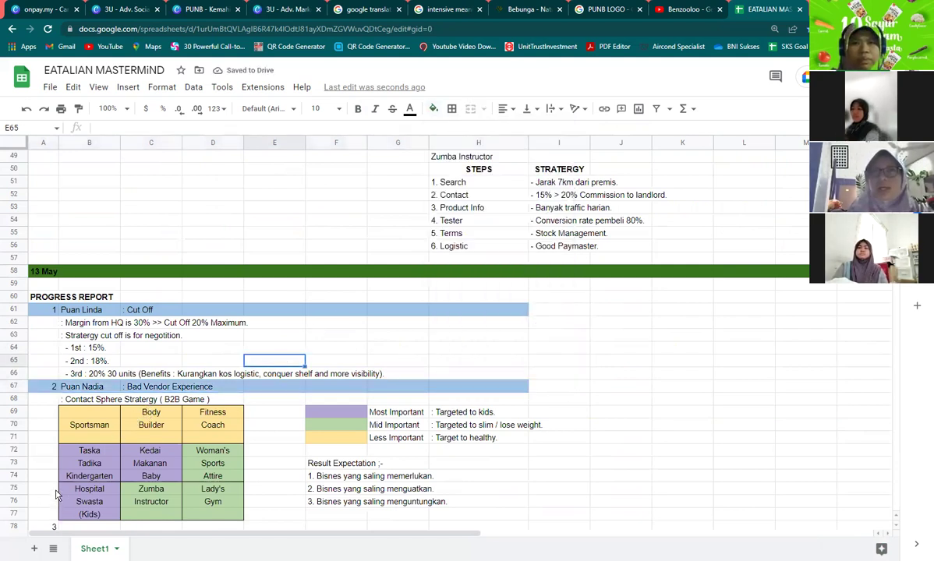
Fill the third item's header row, A78:H78, with the same light blue as the other item headers.
scroll(56, 496, down, 1)
click(51, 490)
drag(50, 490, 478, 485)
click(434, 109)
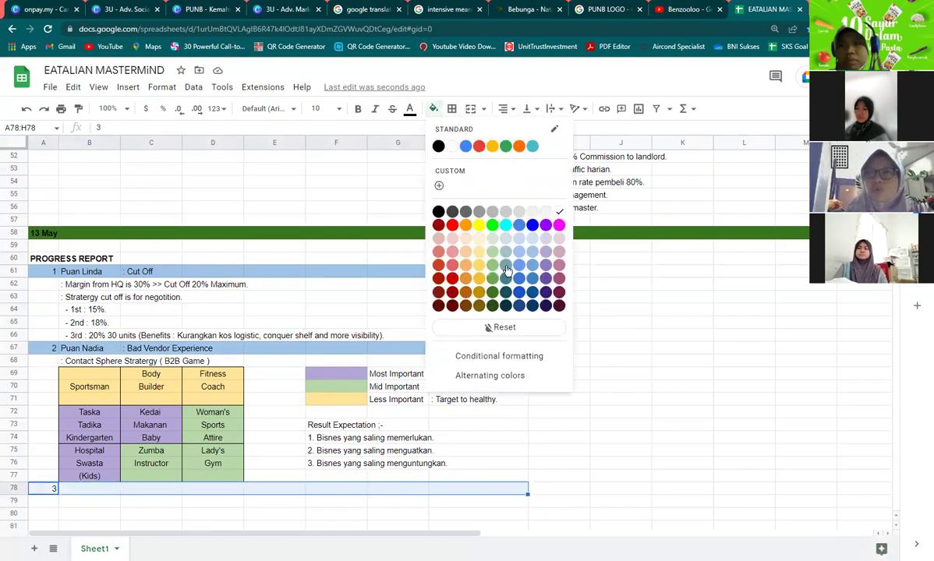
click(499, 230)
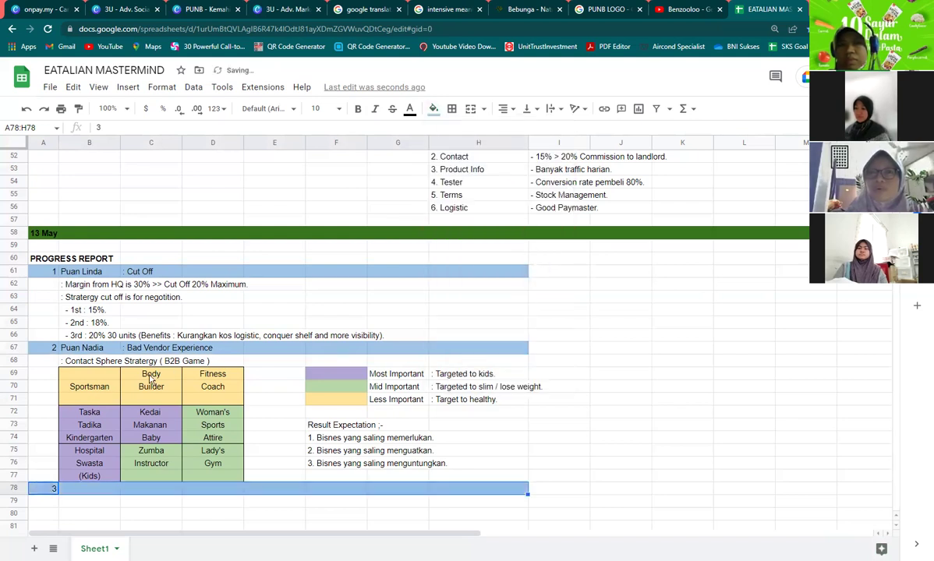
click(74, 463)
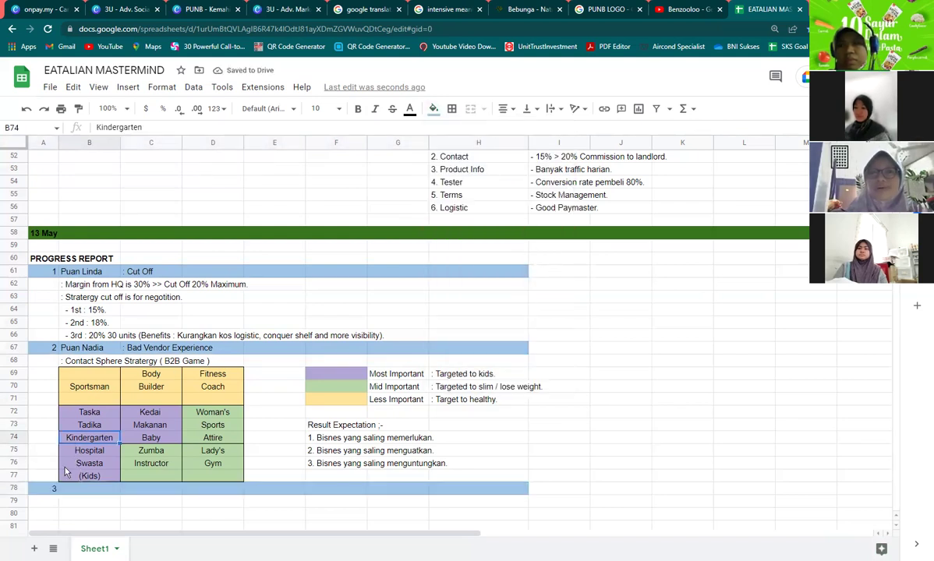
Enter the third reporting person's title and name in cell B78, with normal capitalization.
click(73, 490)
text(pUAN)
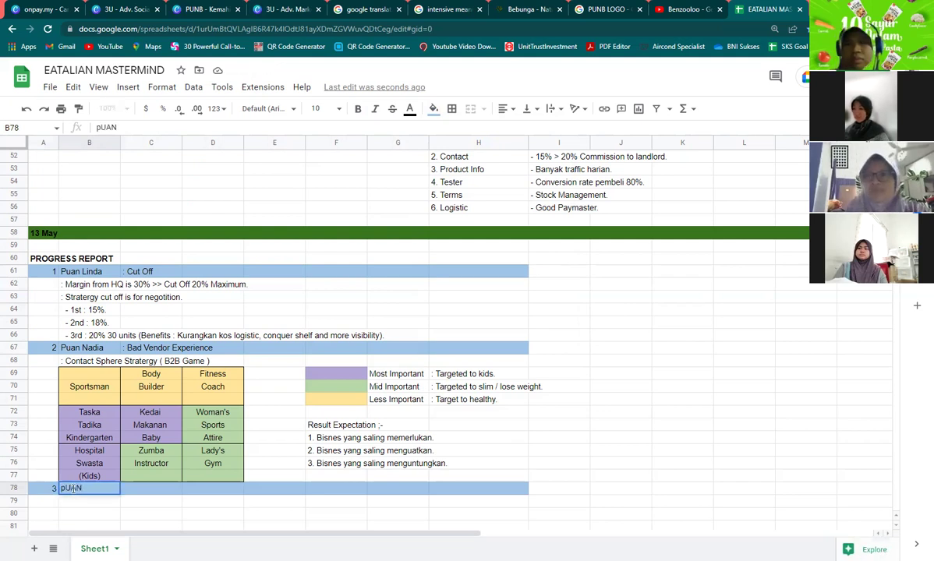
key(BackSpace)
key(BackSpace)
key(BackSpace)
key(BackSpace)
text(P)
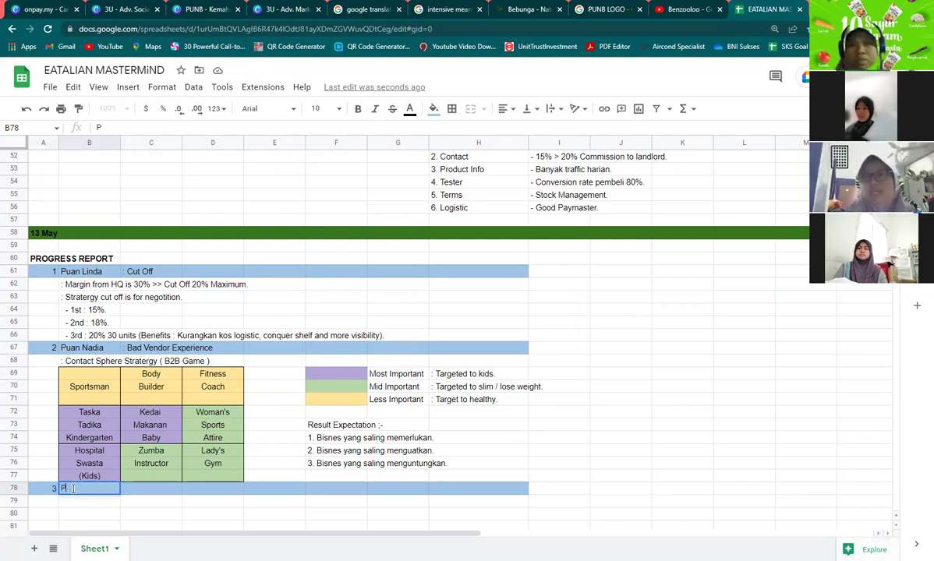
text(uan Sue)
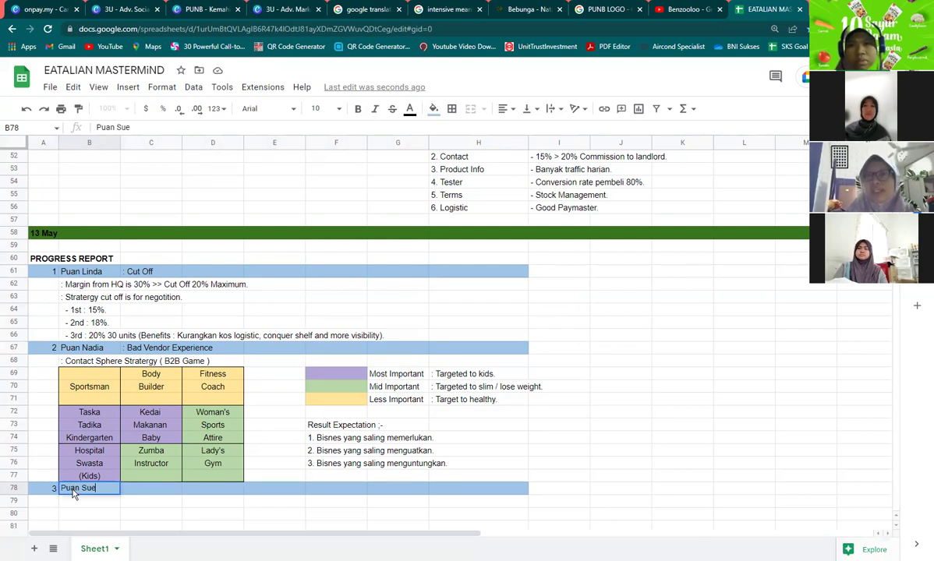
key(Tab)
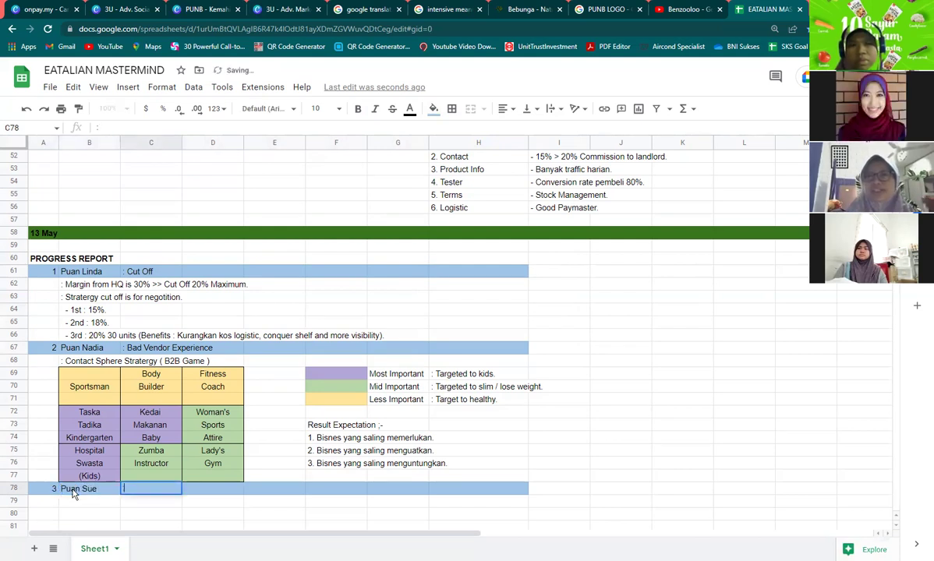
Enter the third progress report item's topic, ": Pitch Halal Mart Owner", in cell C78.
text(: Pit)
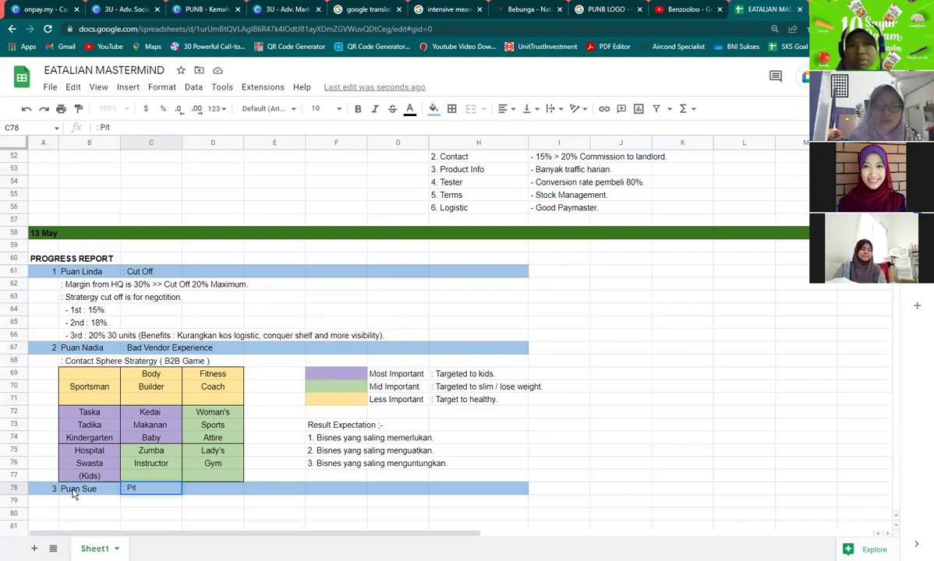
text(ch Halal)
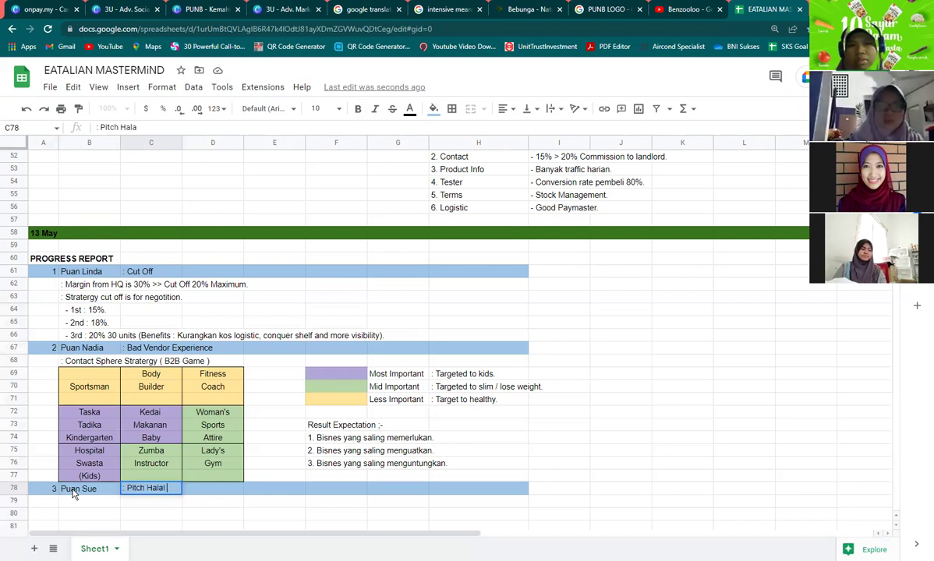
text( Mart Owner)
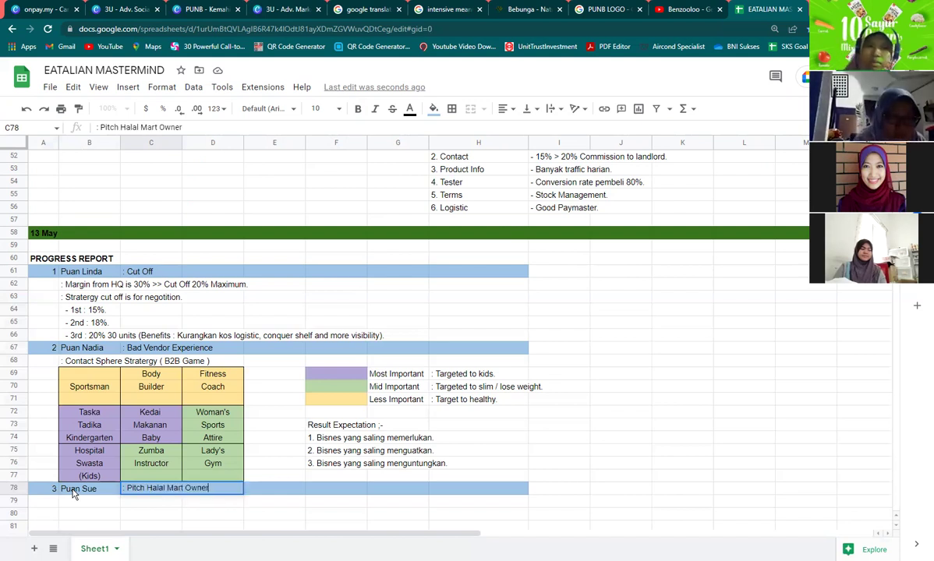
key(Return)
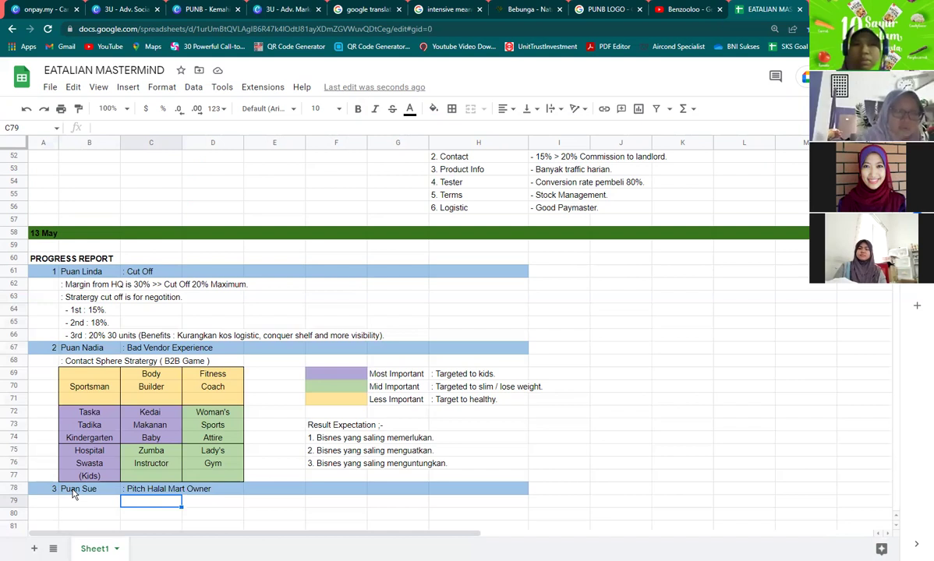
Add the note ": Play with Business Presentation." in cell B79 under the third item's header row.
key(Left)
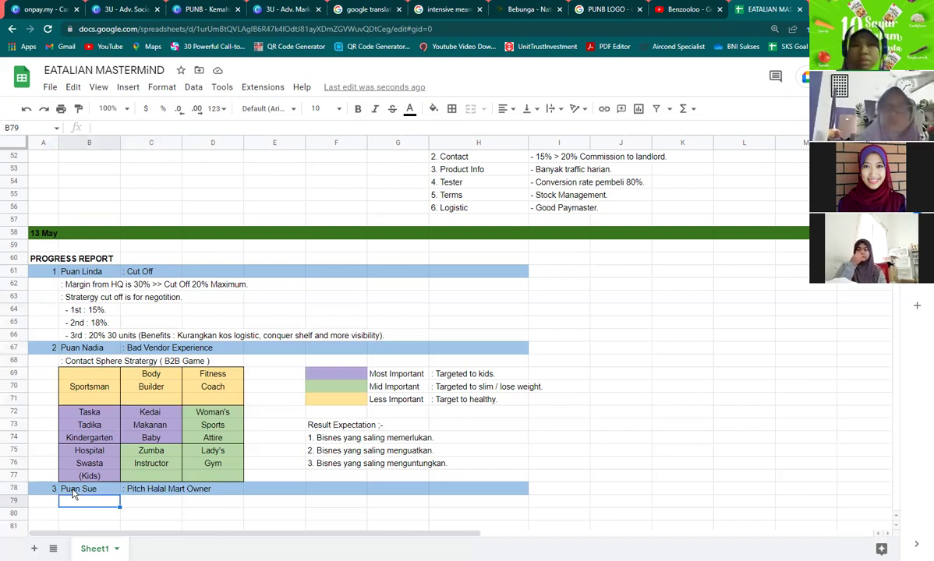
text(:)
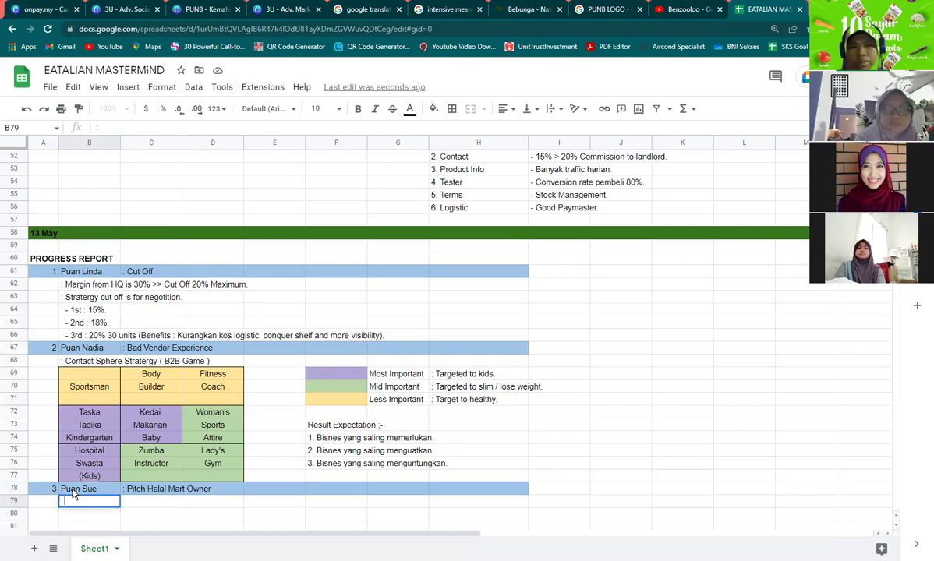
text( Pla)
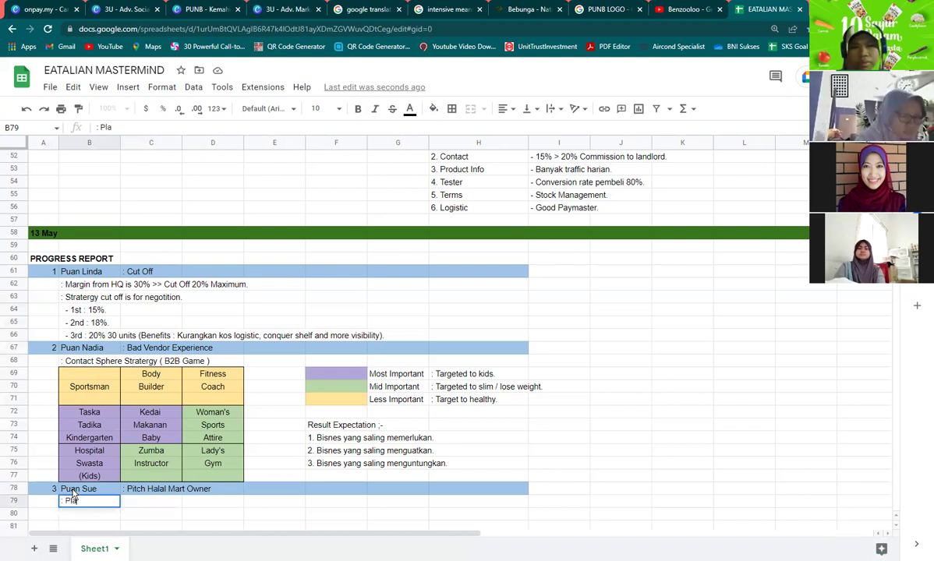
text(y with Busi)
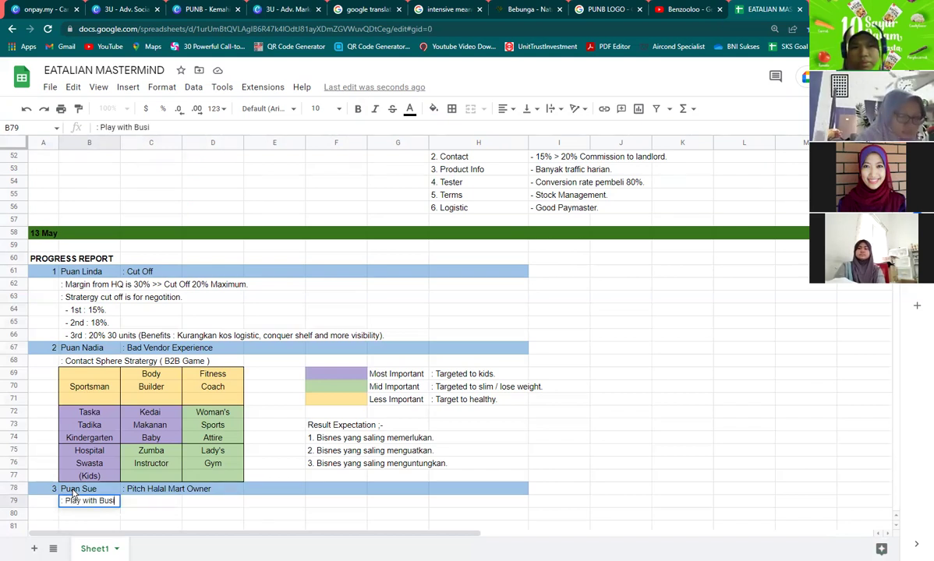
text(ness Presentation)
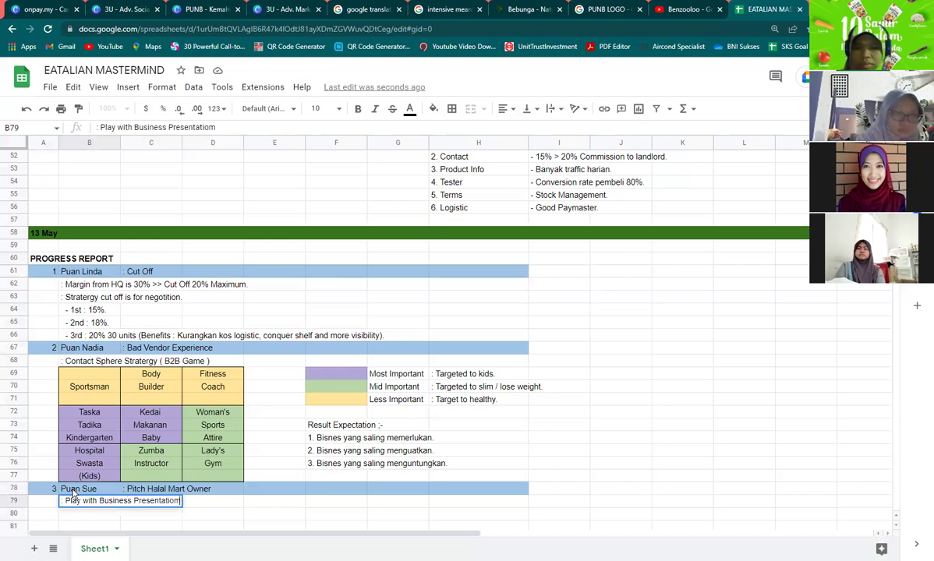
key(BackSpace)
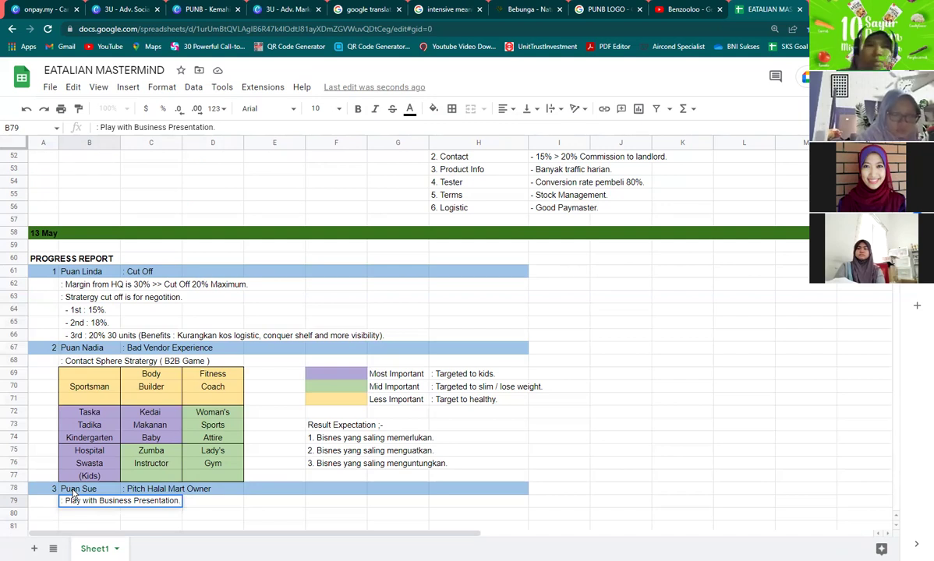
key(Return)
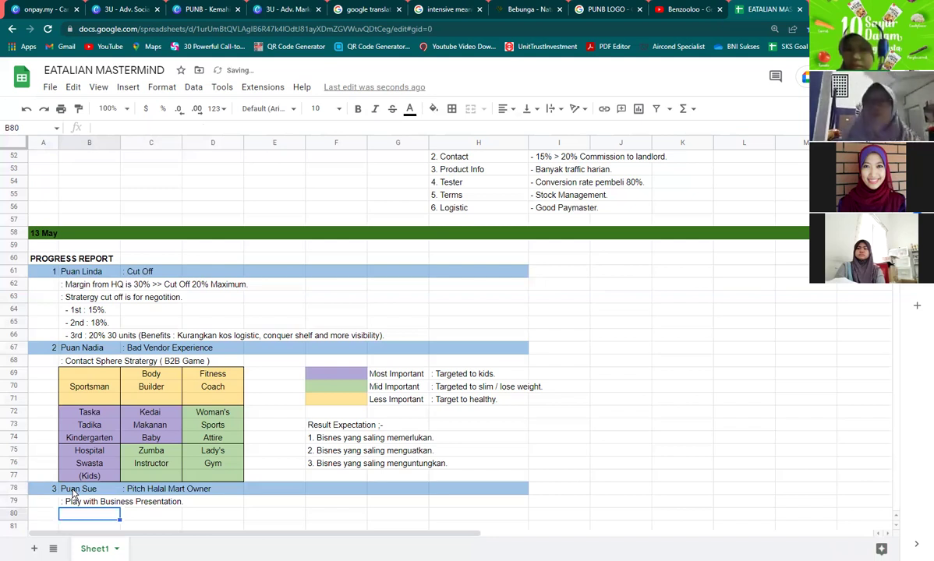
Enter the sub-point "- How the Halal Mart can make money using your product." in cell B80.
text(-)
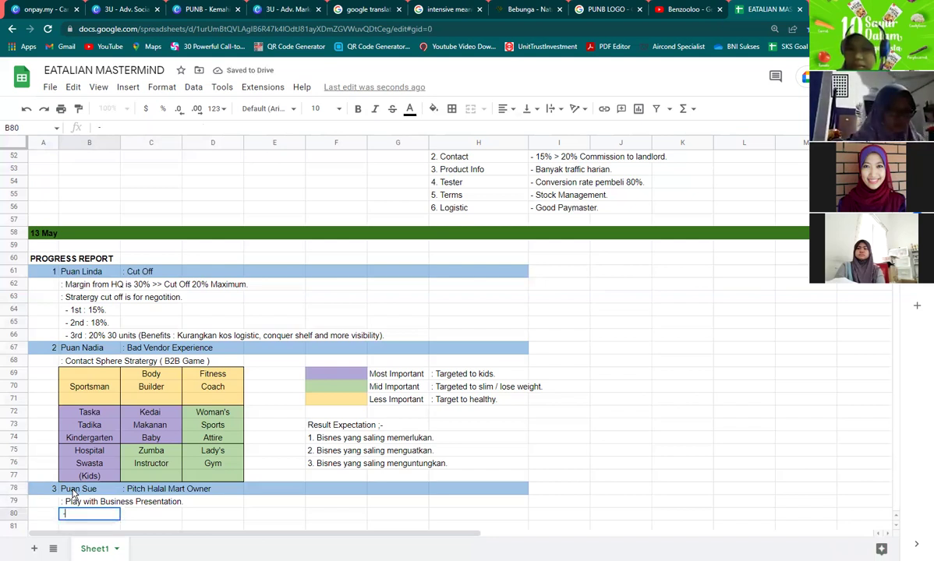
text( How th)
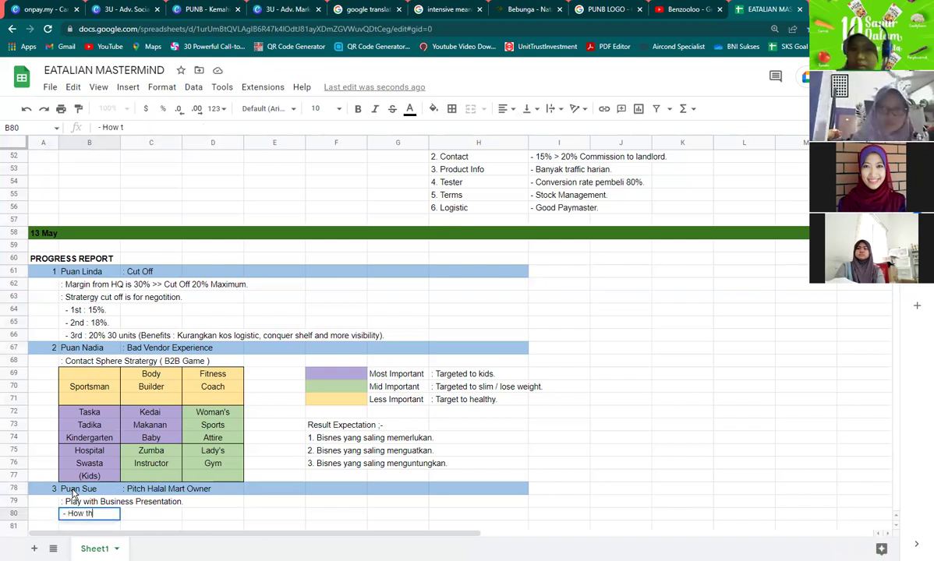
text(e Halal Ma)
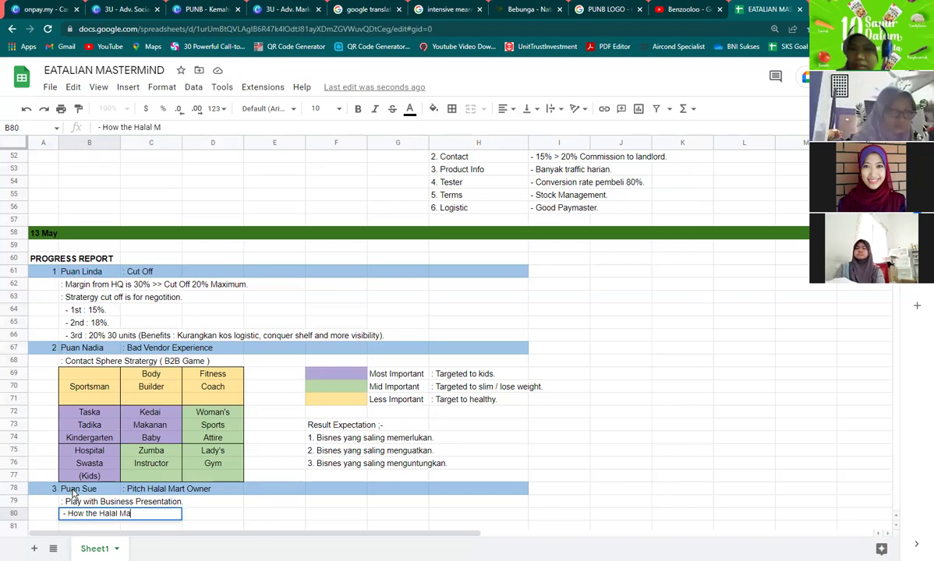
text(rt can make m)
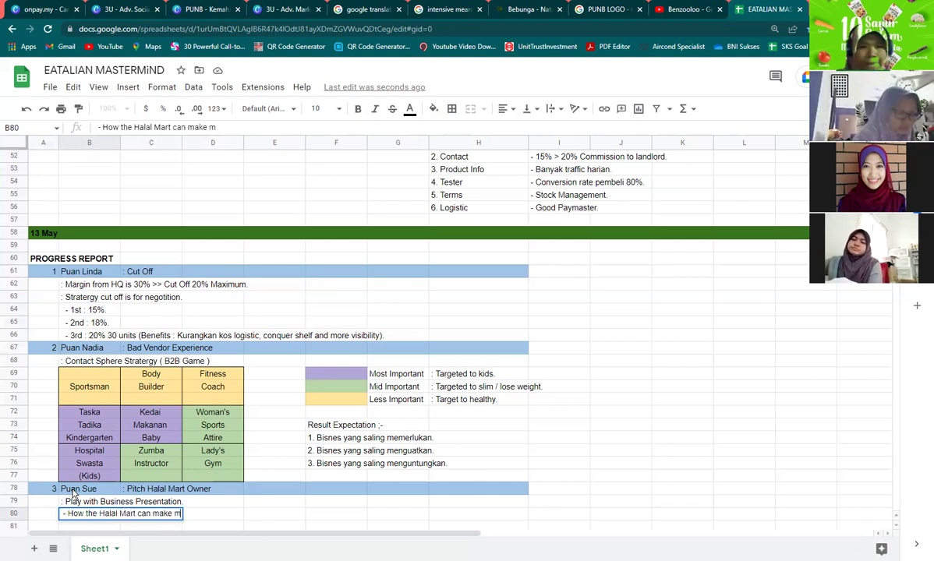
text(oney using yo)
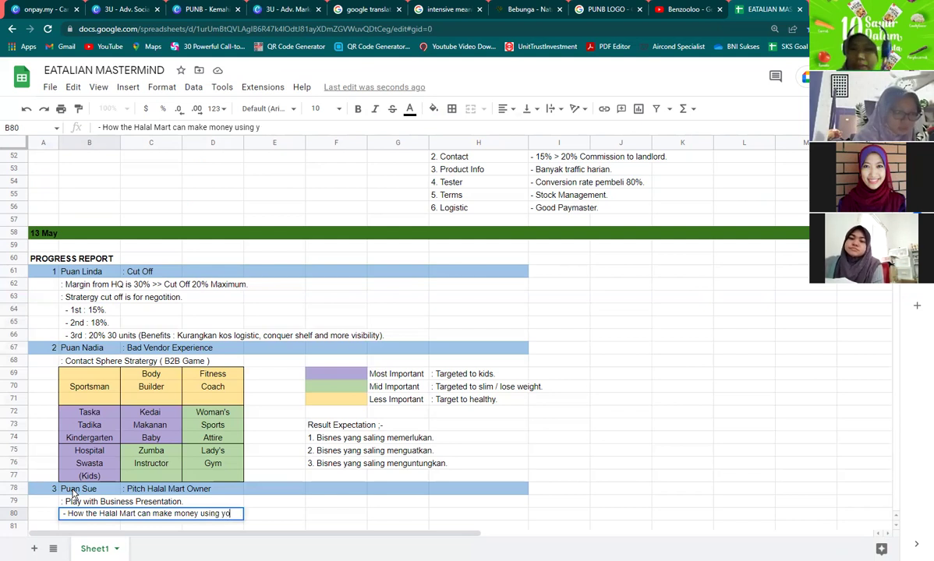
text(ur product.)
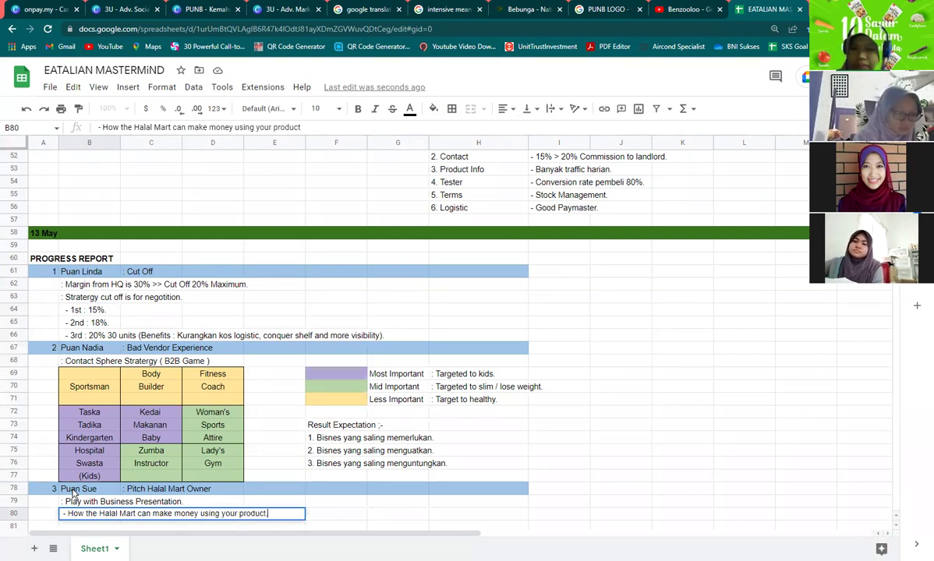
key(Return)
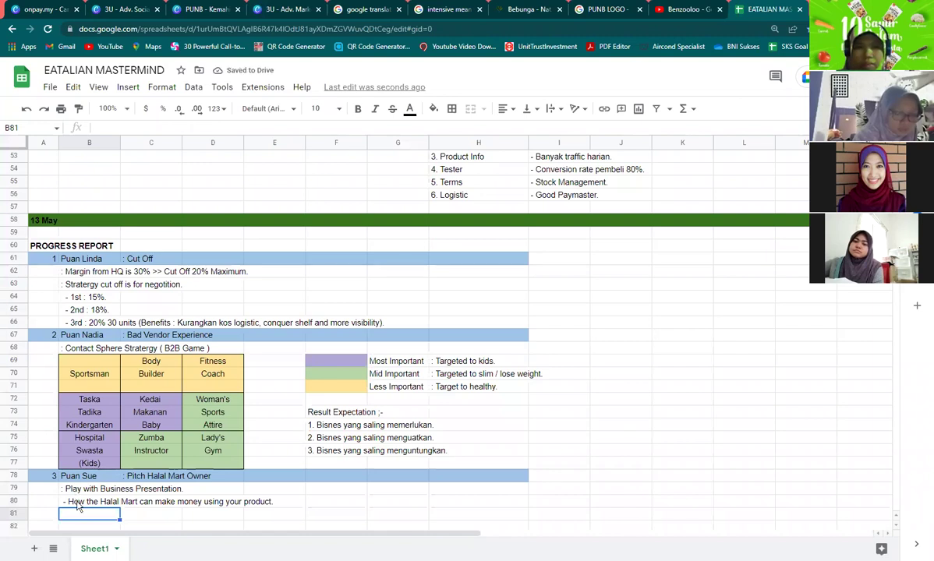
Replace the full stop at the end of the sub-point in cell B80 with a question mark.
double_click(79, 501)
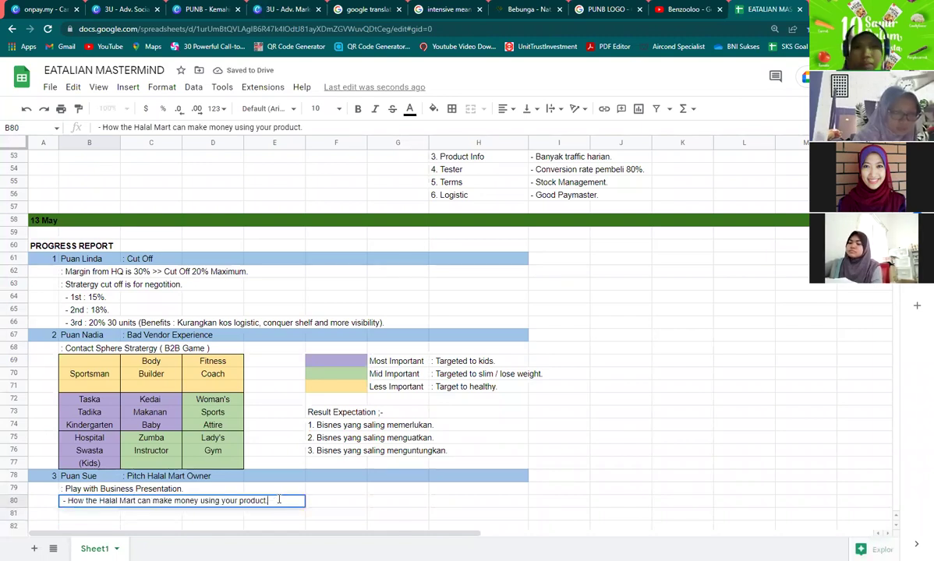
key(BackSpace)
text(?)
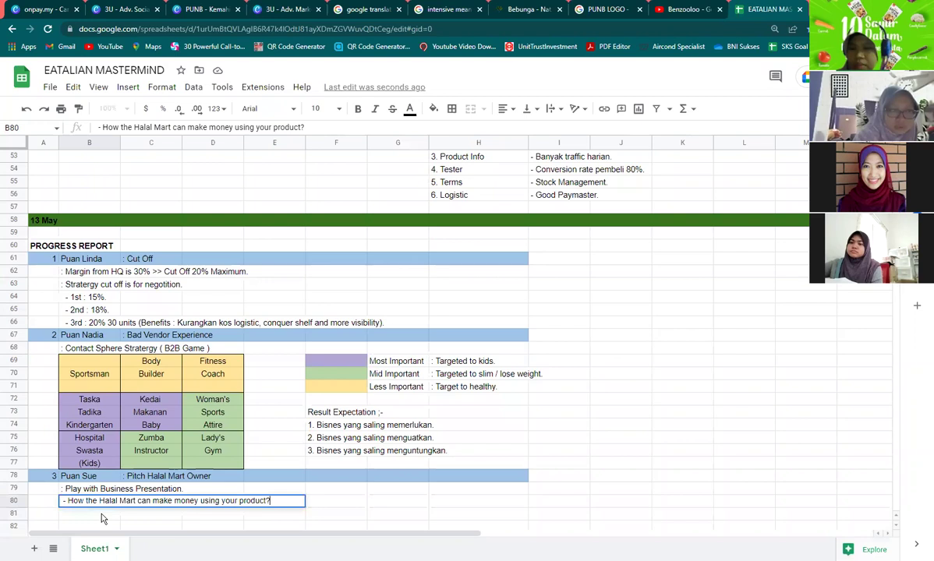
key(Return)
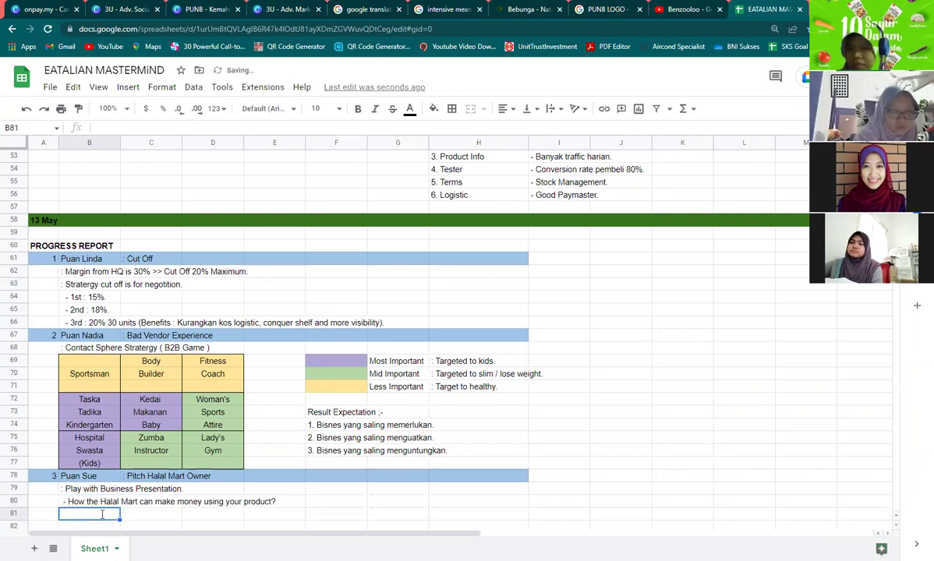
Enter the sub-point "- How long the Halal Mart can generate profits?" in cell B81.
text(- How )
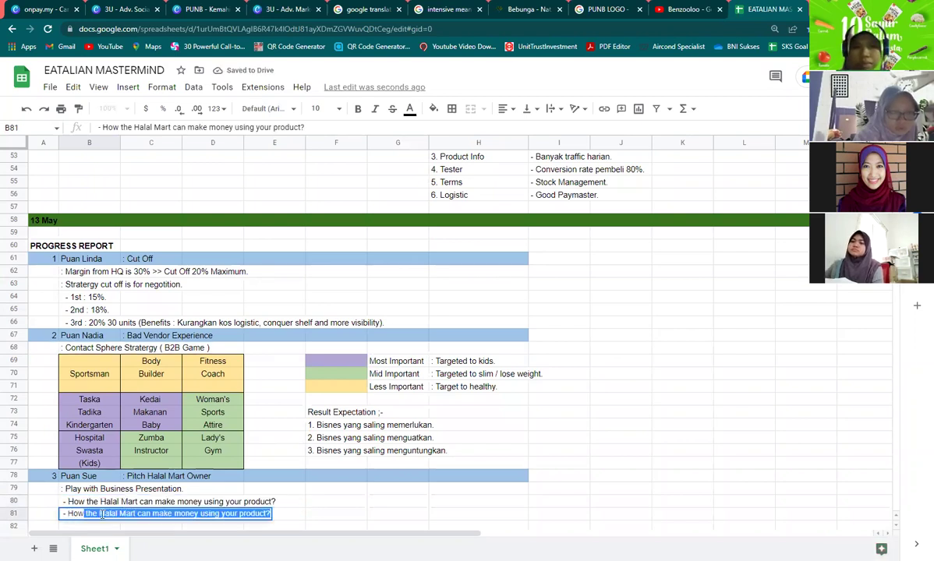
text(lo)
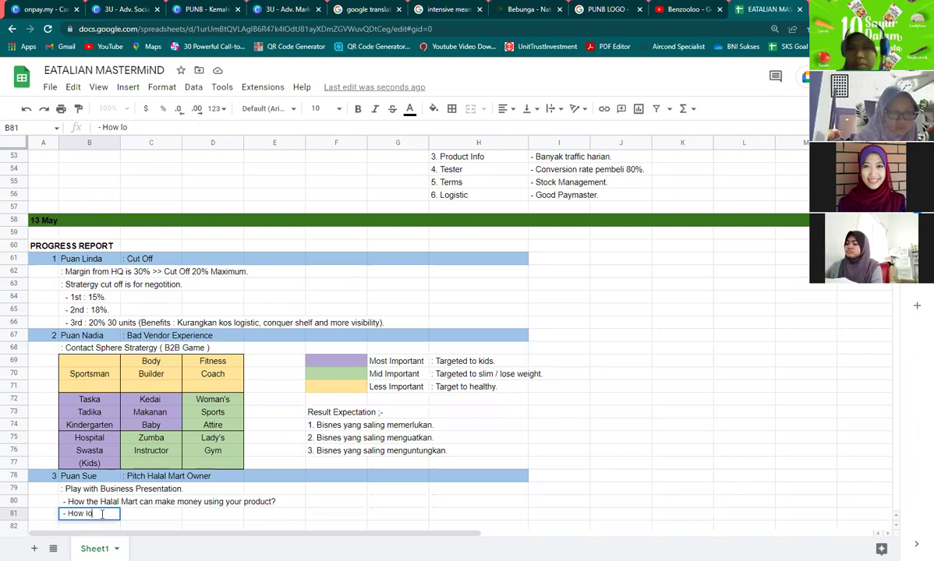
text(ng t)
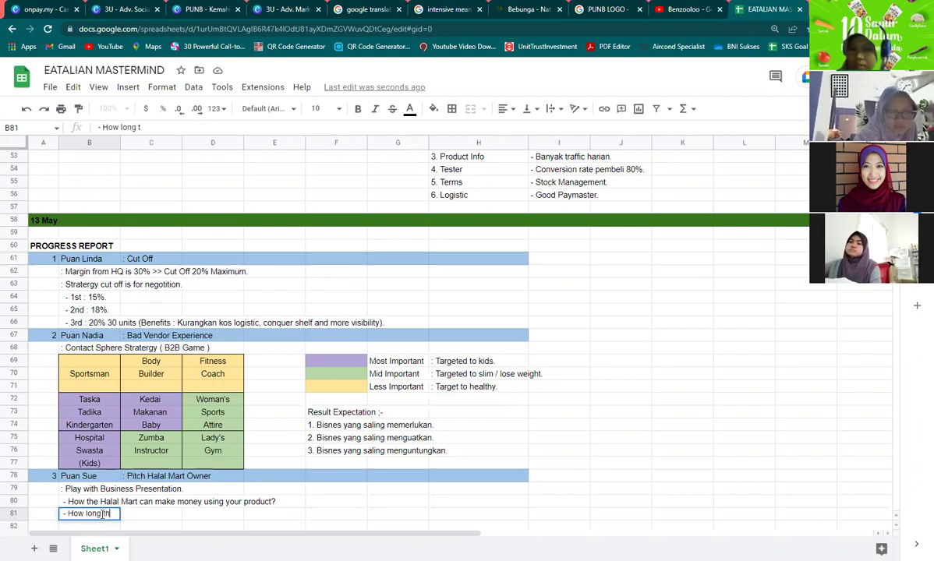
text(he Halal Mart)
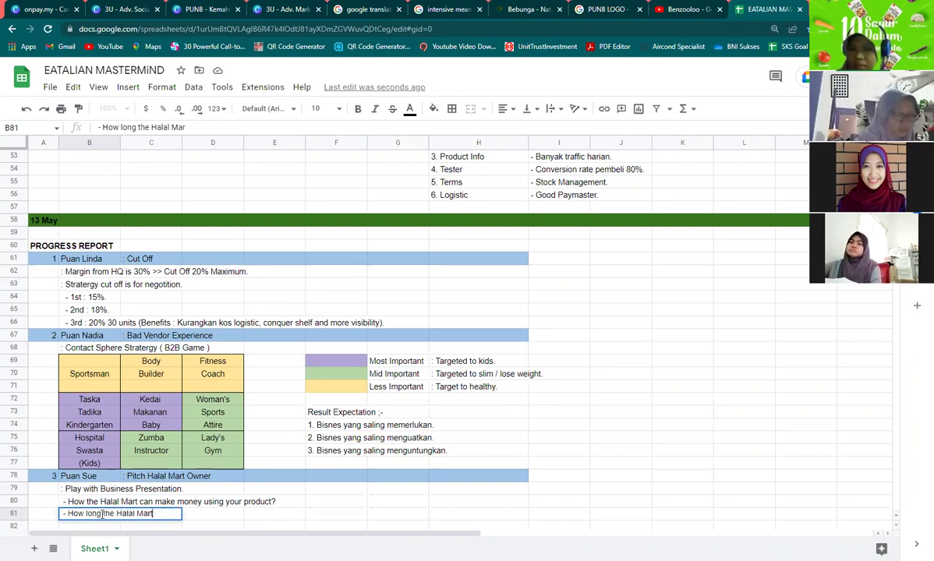
text( can generate)
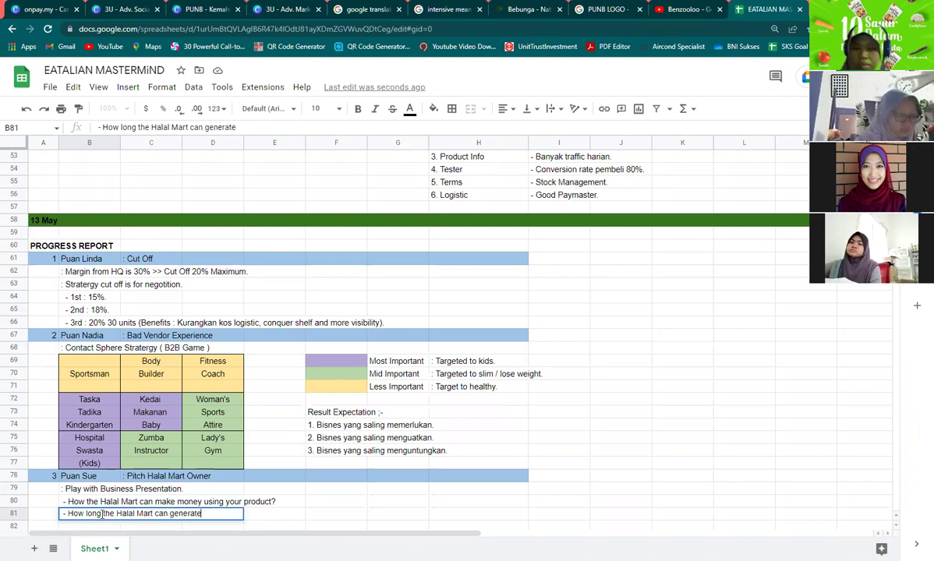
text( pro)
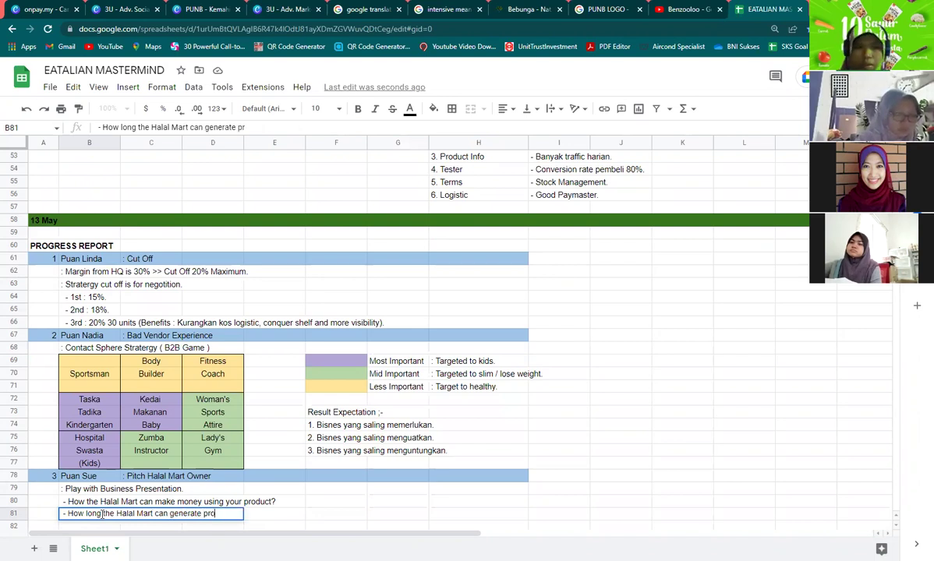
text(fits)
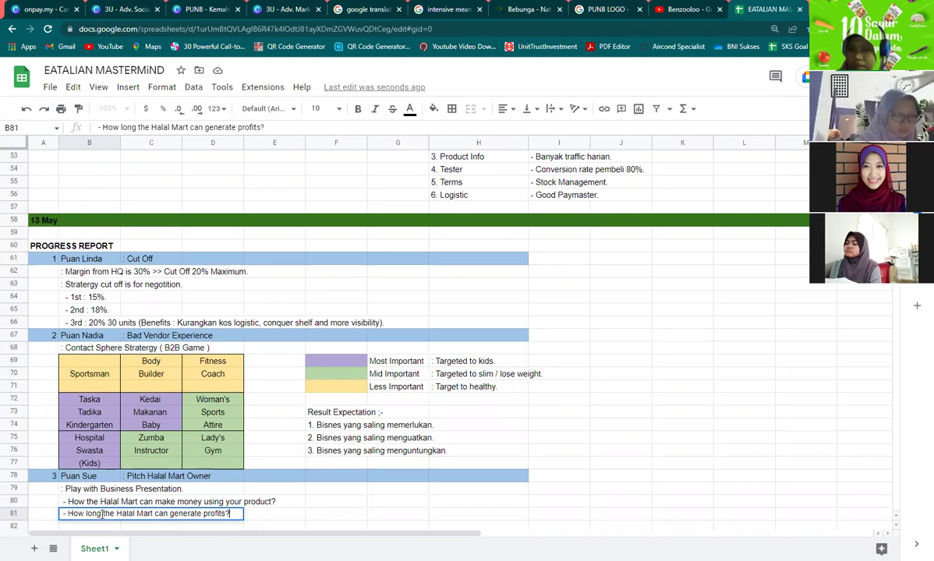
text(?)
key(Return)
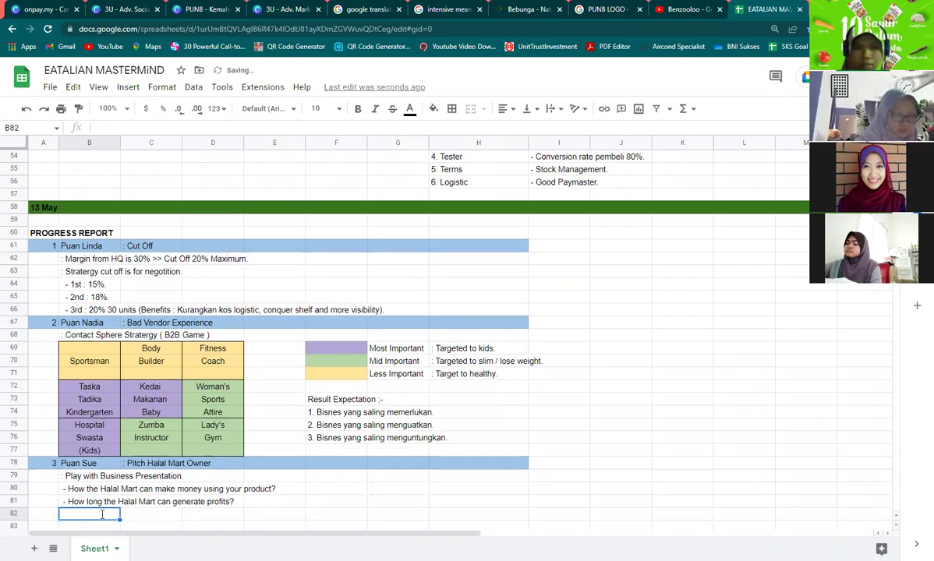
Begin a third sub-point in cell B82 with the text "- How".
double_click(102, 515)
text(- )
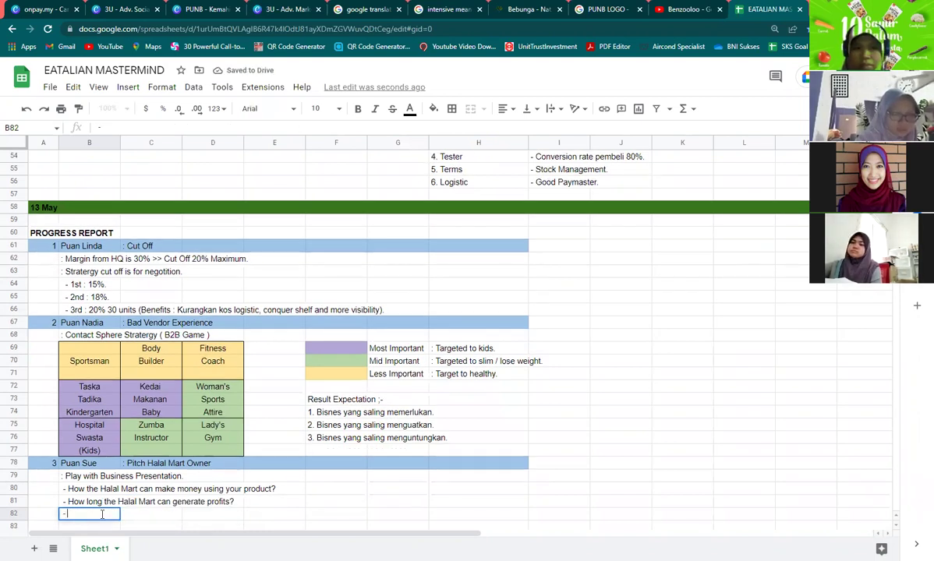
text(How)
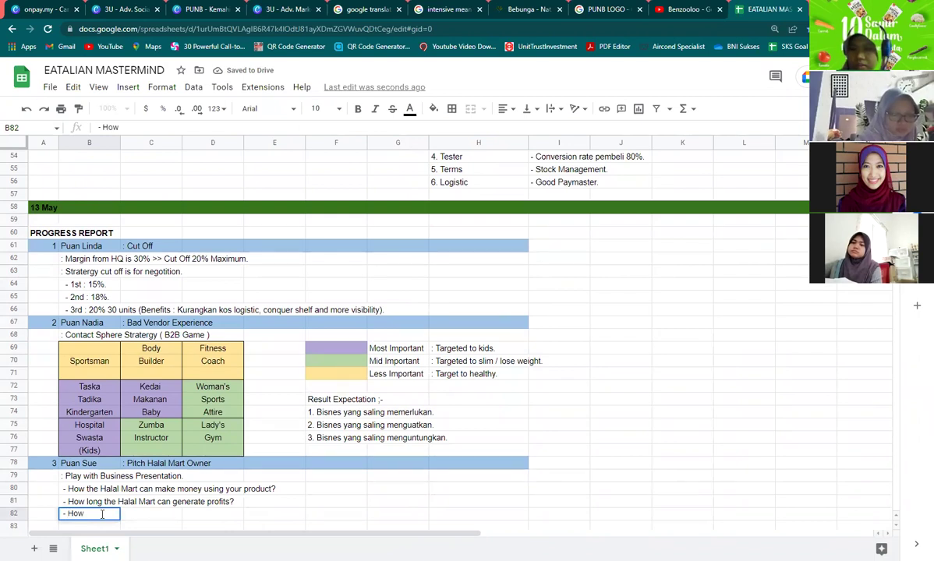
text( can t)
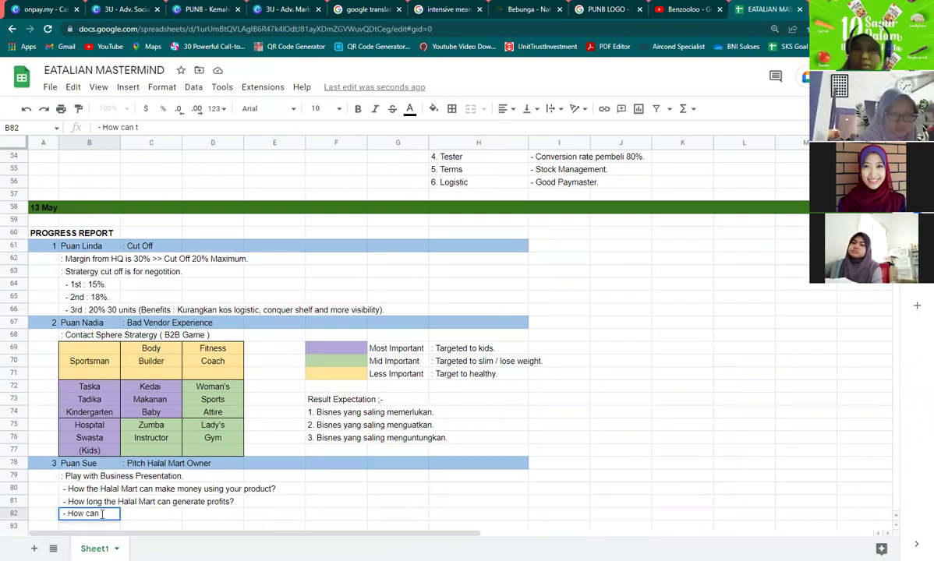
text(he)
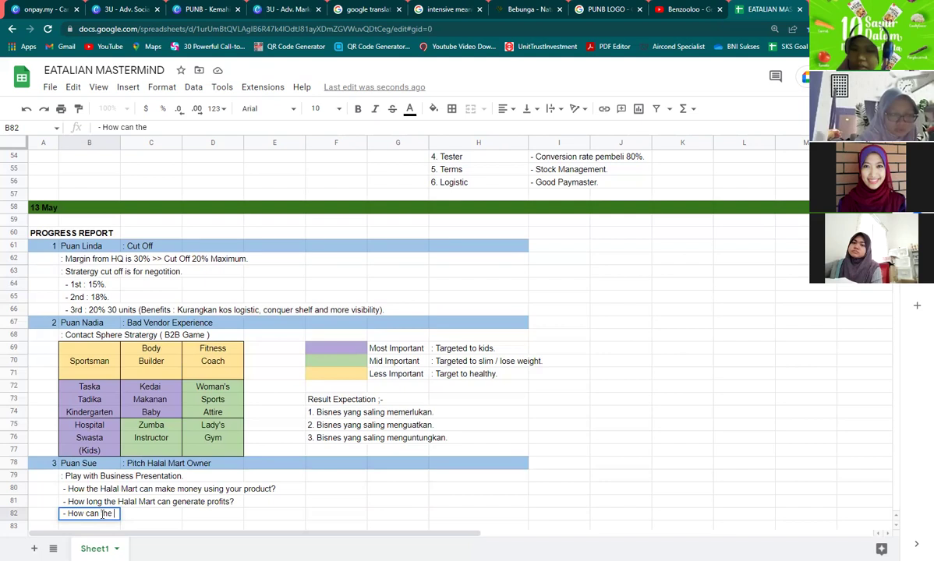
text( traffic)
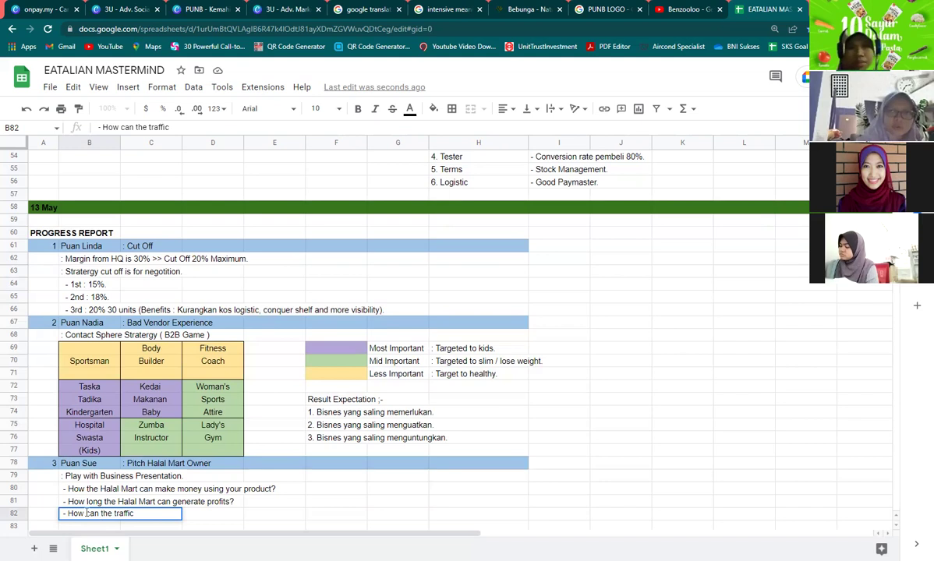
key(ctrl+shift+Left)
key(ctrl+shift+Left)
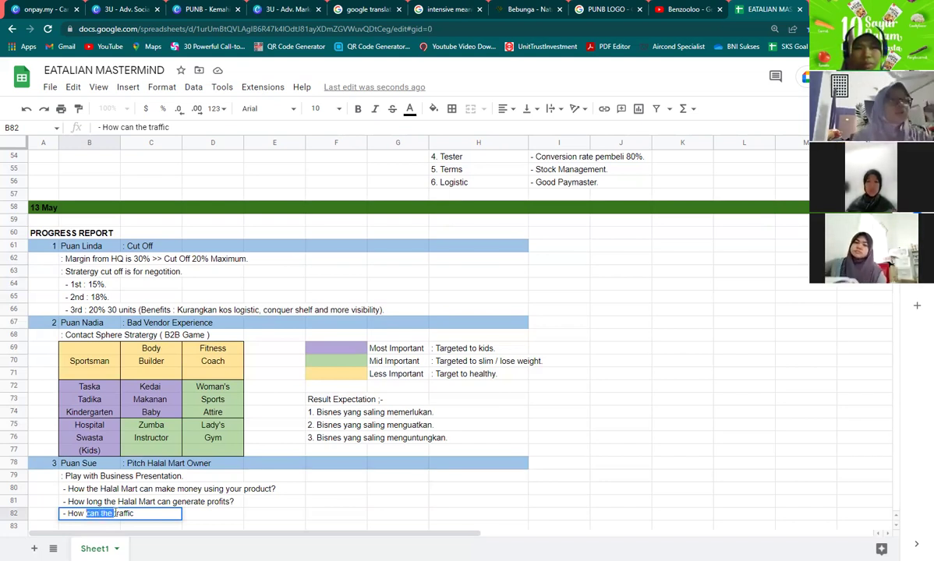
key(BackSpace)
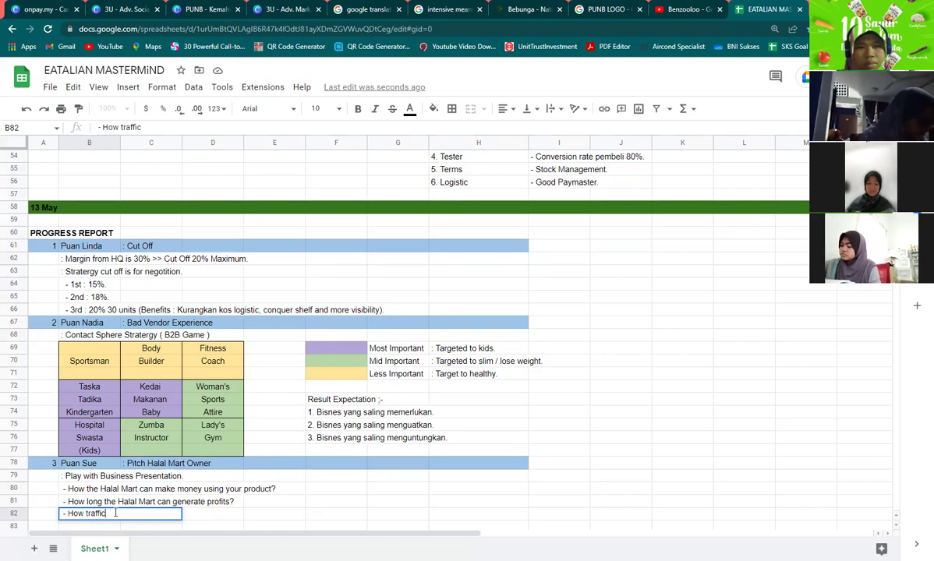
key(BackSpace)
key(BackSpace)
key(BackSpace)
text(is this p)
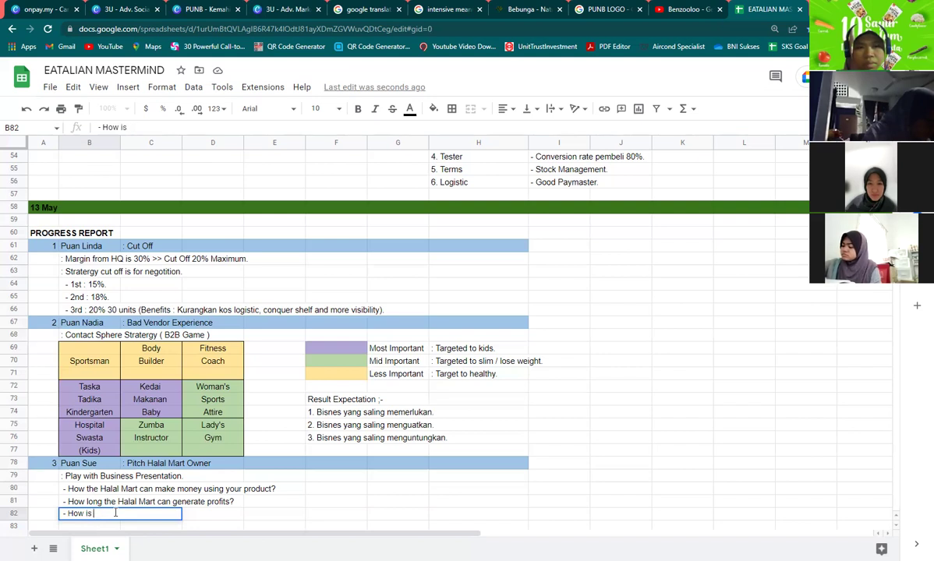
key(BackSpace)
key(BackSpace)
key(BackSpace)
key(BackSpace)
key(BackSpace)
key(BackSpace)
key(BackSpace)
key(BackSpace)
key(BackSpace)
key(BackSpace)
Complete the sub-point in cell B82 as "- How vege pasta can grow your business?".
text(vege)
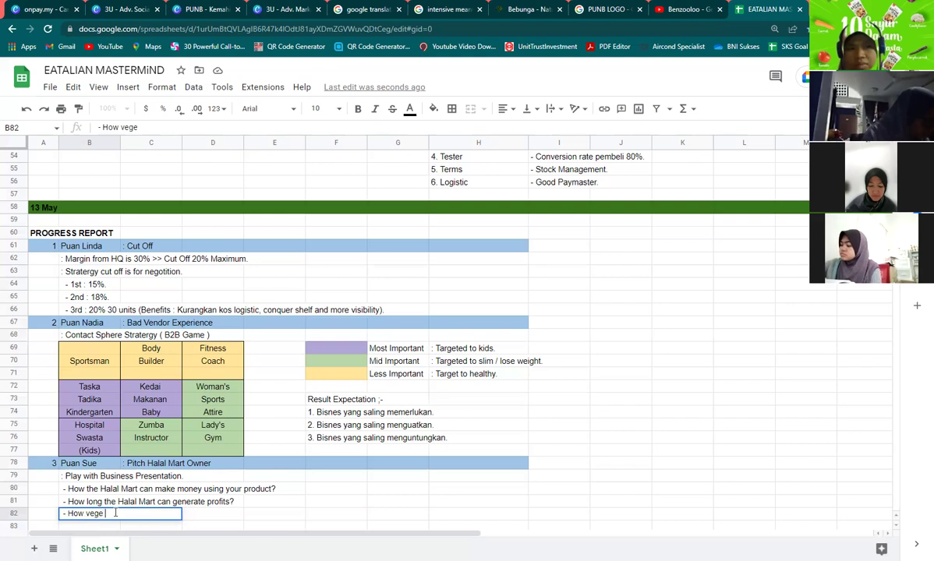
text( pasta can grow your business)
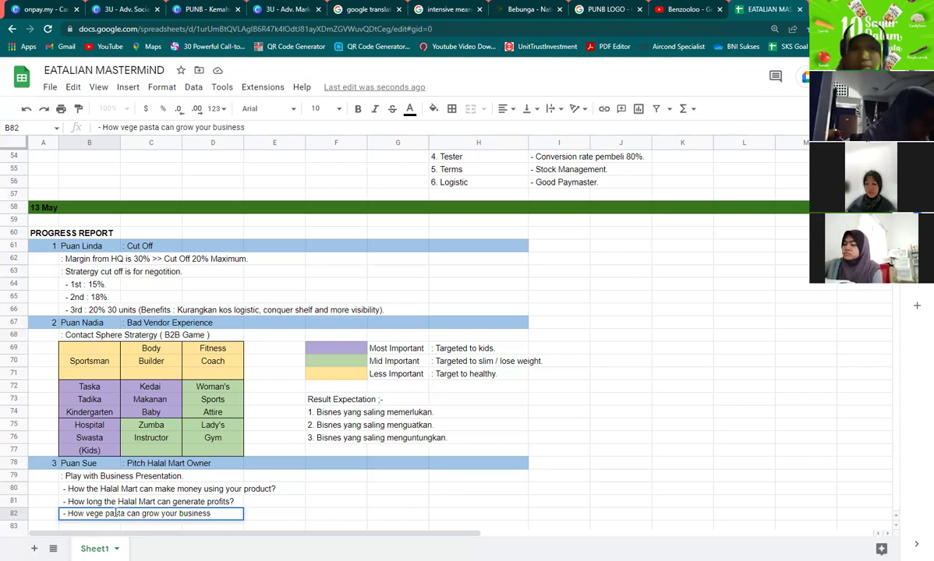
text(?)
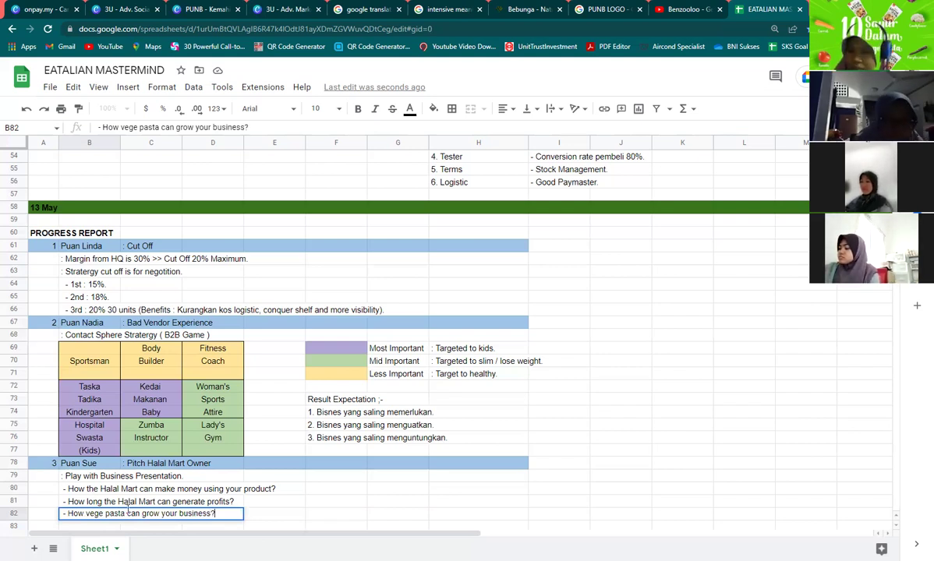
click(151, 477)
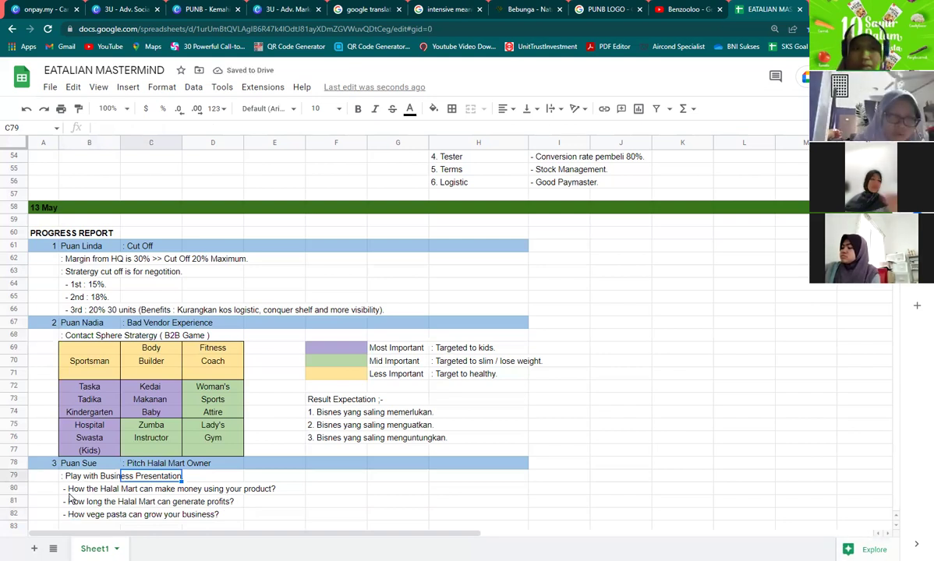
Insert one blank row below each of the first two Halal Mart sub-points, in rows 80 and 81.
right_click(12, 499)
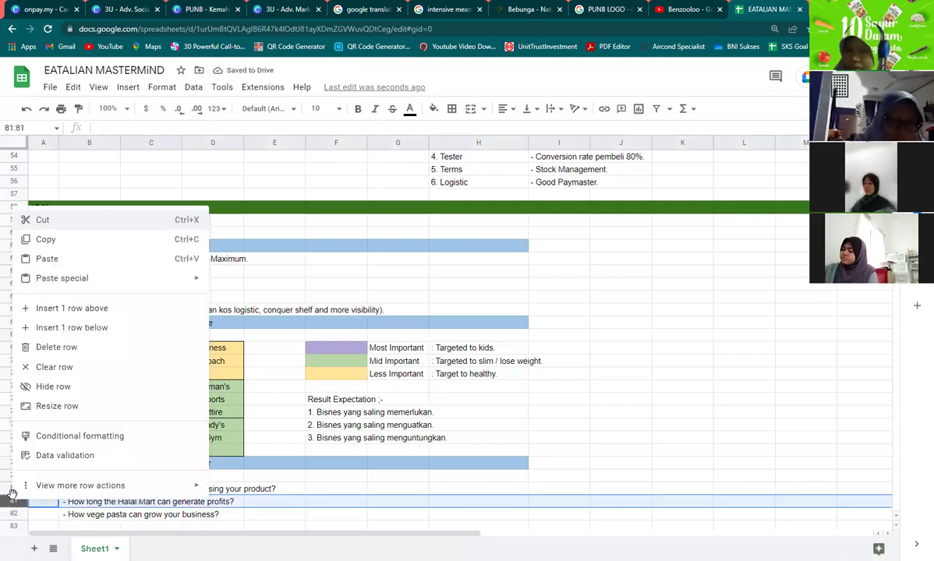
click(72, 327)
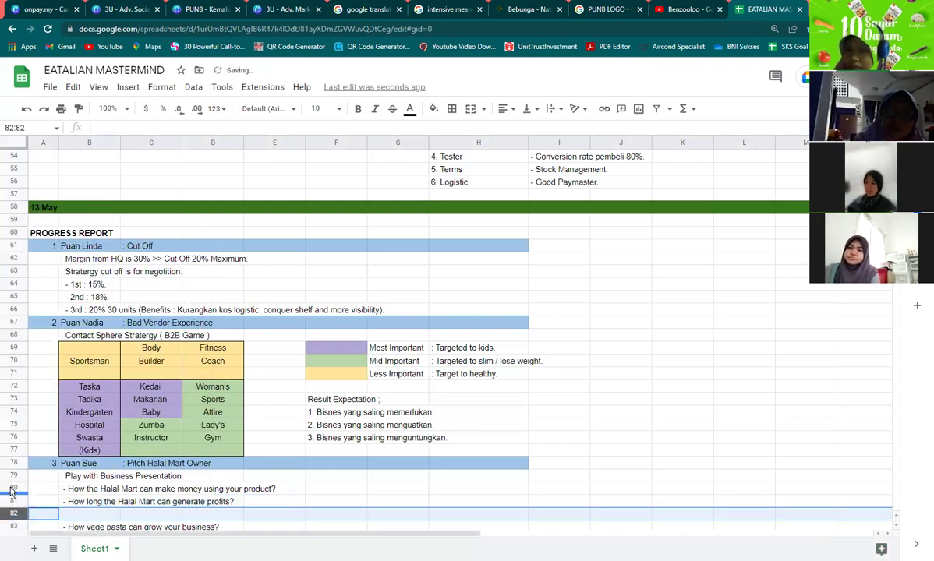
right_click(12, 487)
click(72, 315)
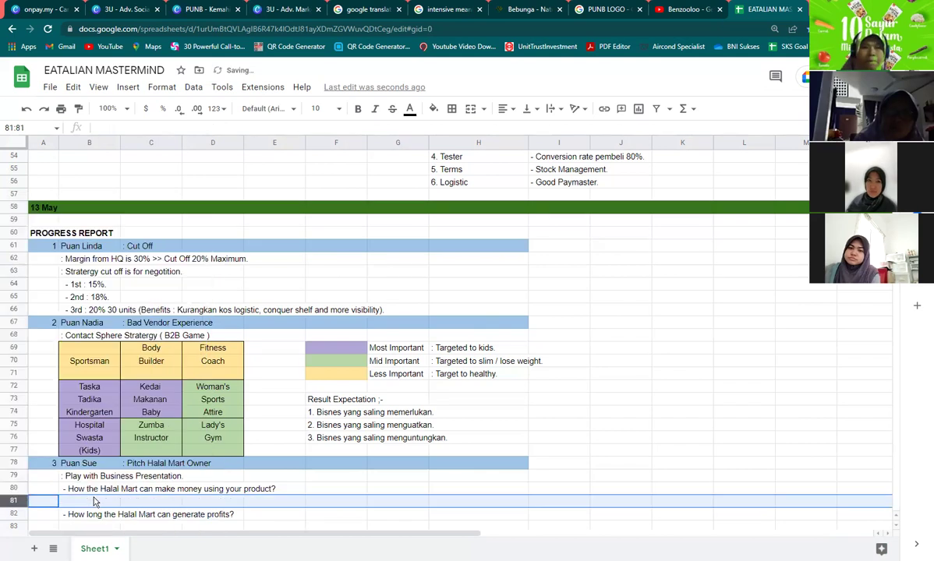
Add a second blank row under both the "make money" sub-point and the "generate profits" sub-point.
scroll(73, 499, down, 2)
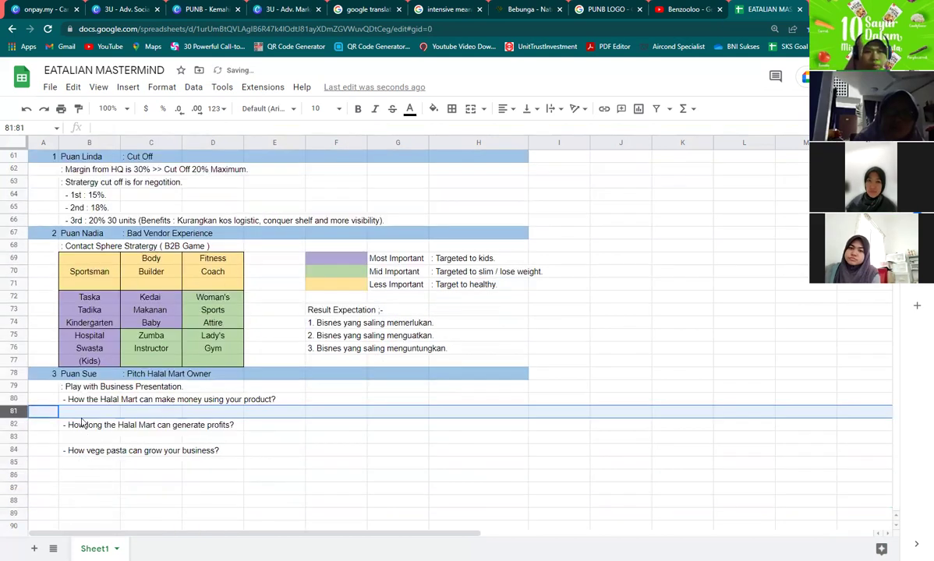
right_click(13, 410)
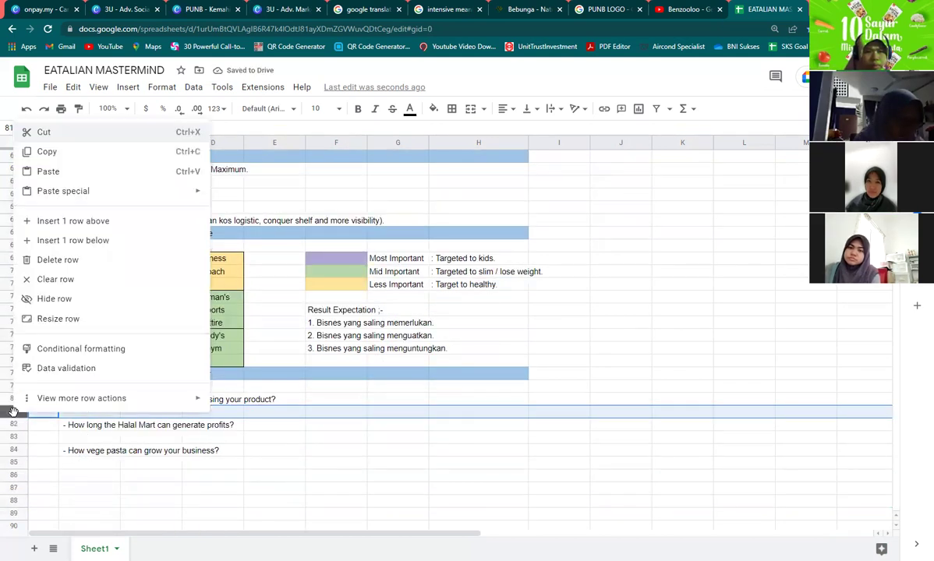
click(98, 240)
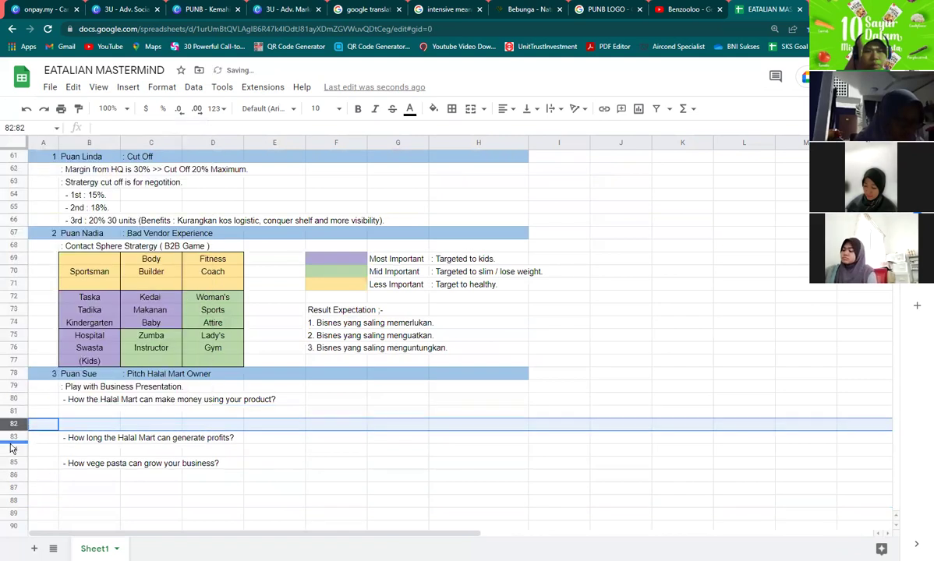
right_click(13, 449)
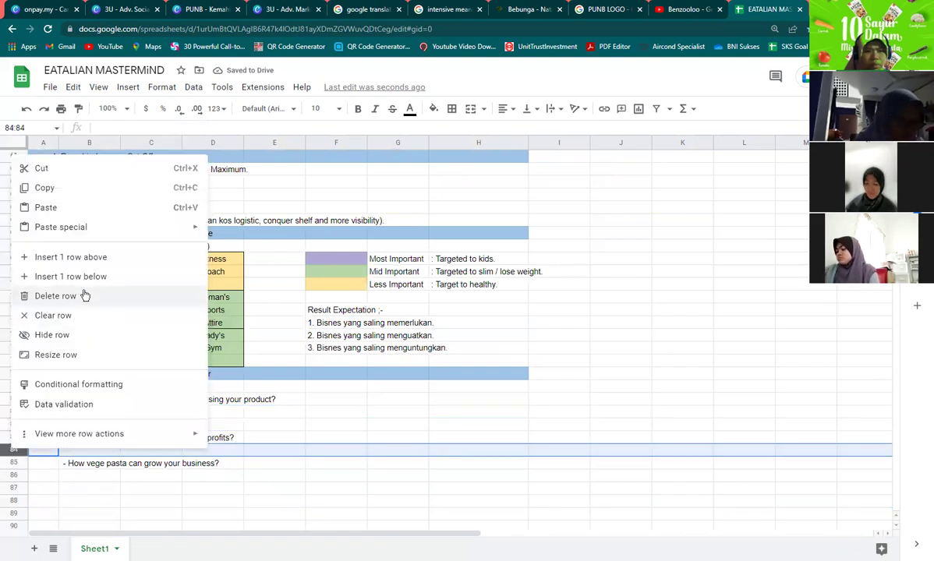
click(82, 276)
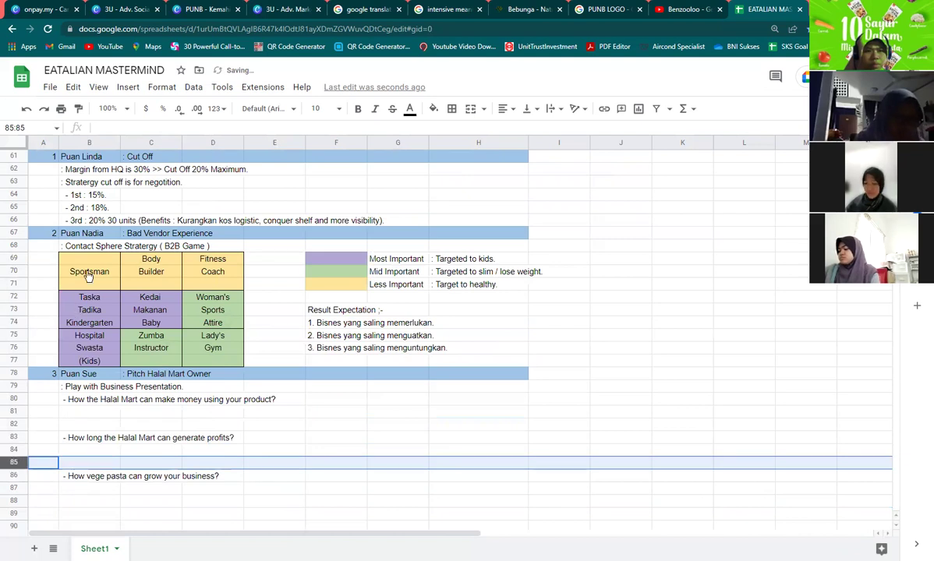
Add a third blank row under both the "generate profits" sub-point and the "make money" sub-point.
right_click(11, 462)
click(73, 295)
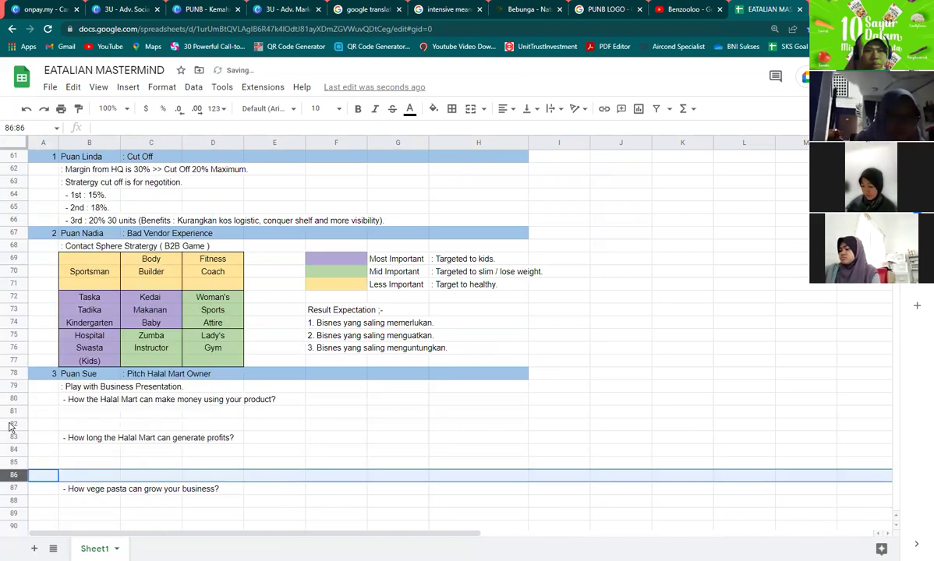
right_click(11, 425)
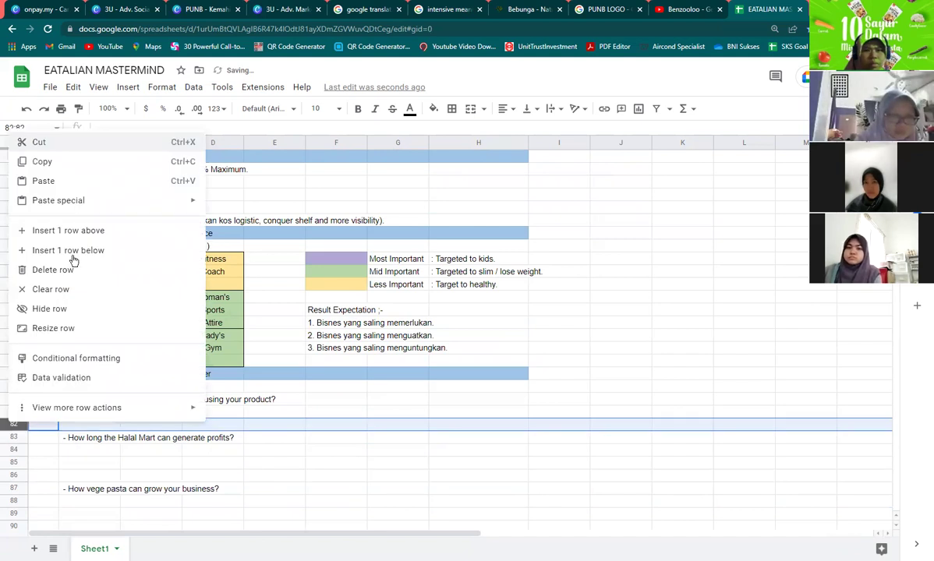
click(73, 253)
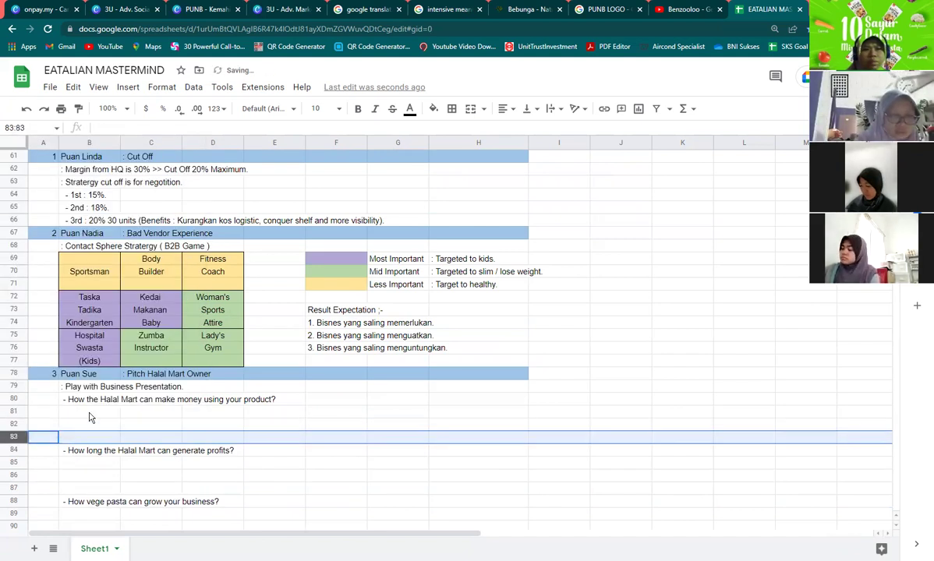
Enter "1. The brand itself, worldwide > Show the the proof at SIngapore, Indonesia." in cell B81 under the "make money" sub-point.
click(89, 416)
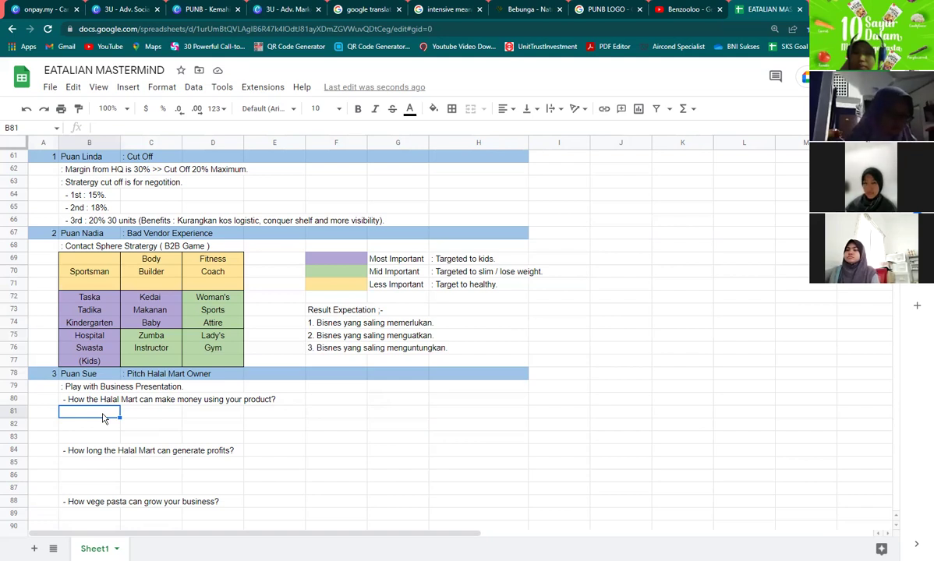
text(1.)
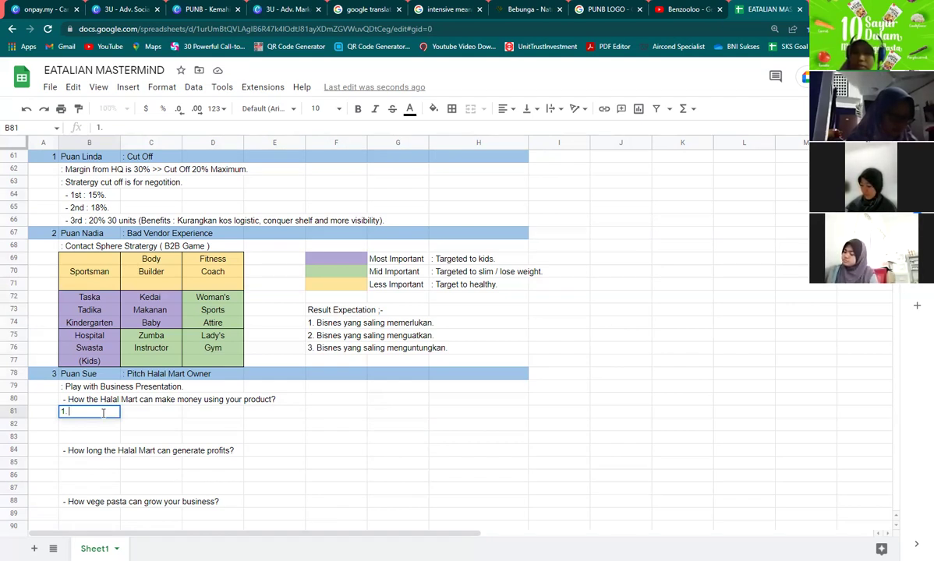
text(The brand)
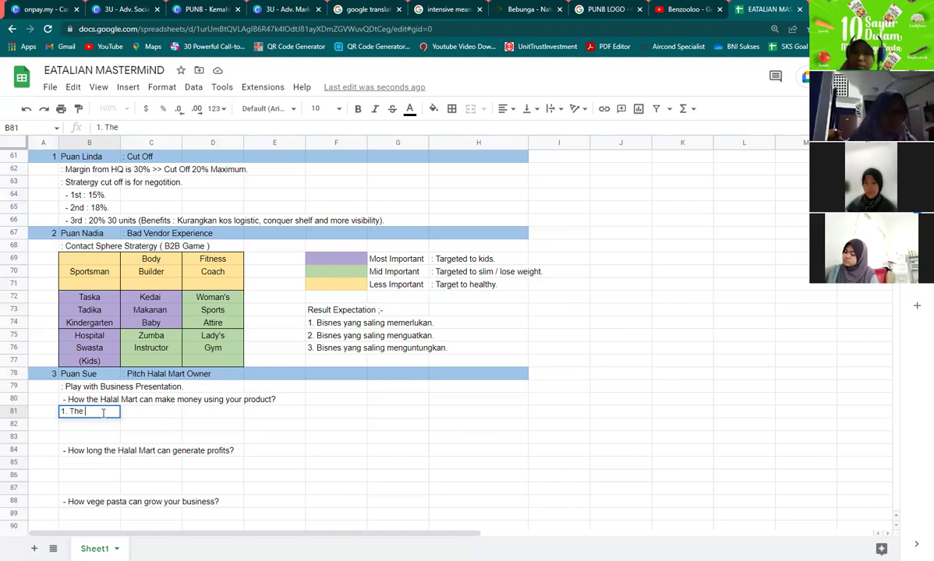
text(elf, world)
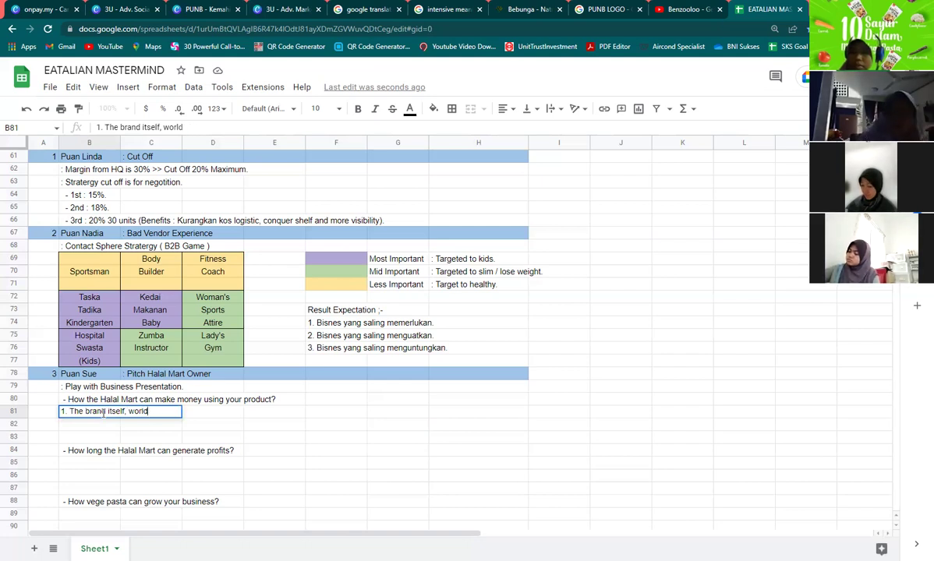
text(wide)
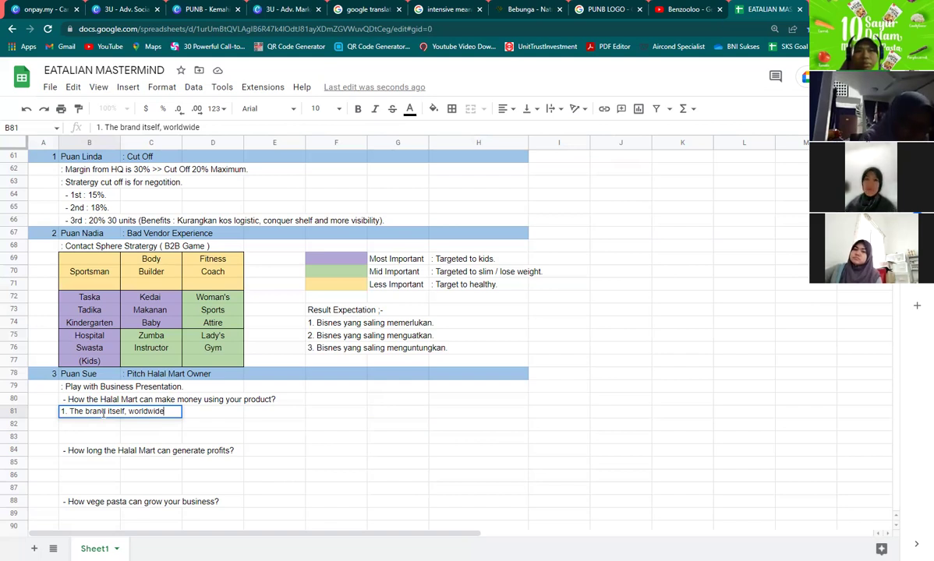
text(> Show the the )
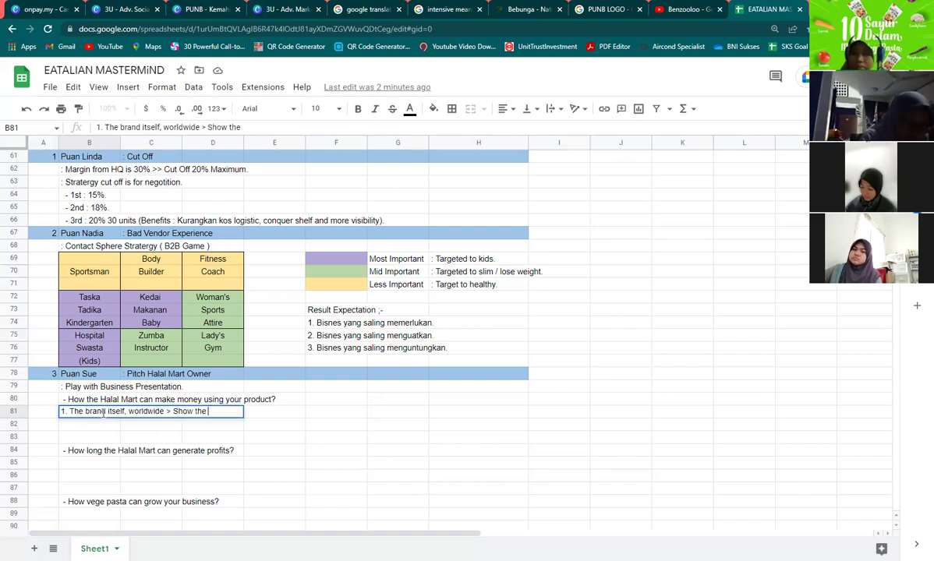
text( the proof)
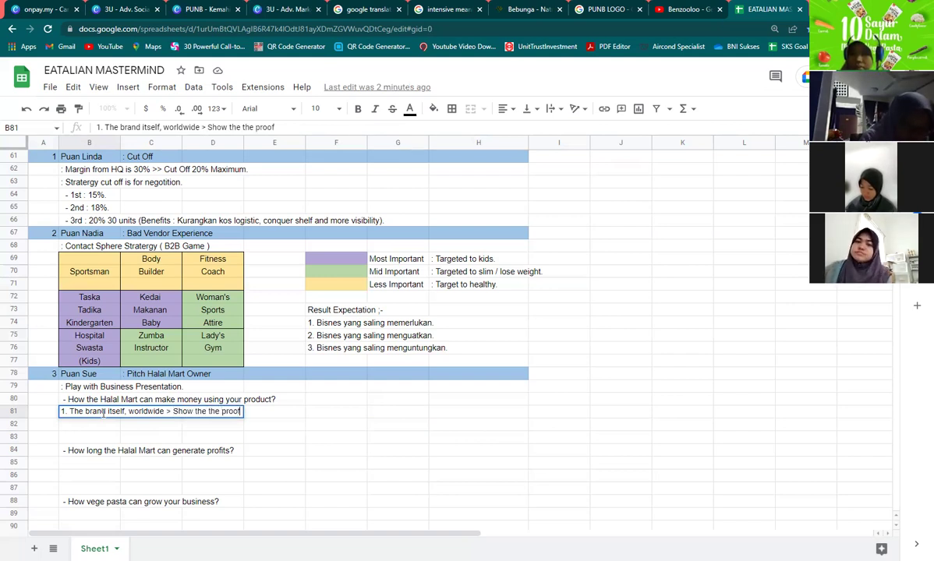
text( at SIngapo)
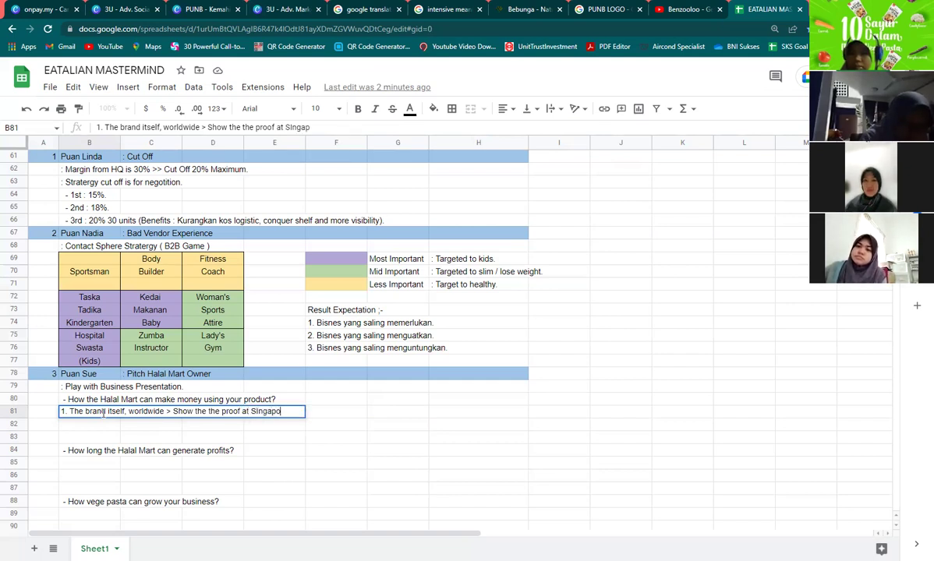
text(re, Indonesia.)
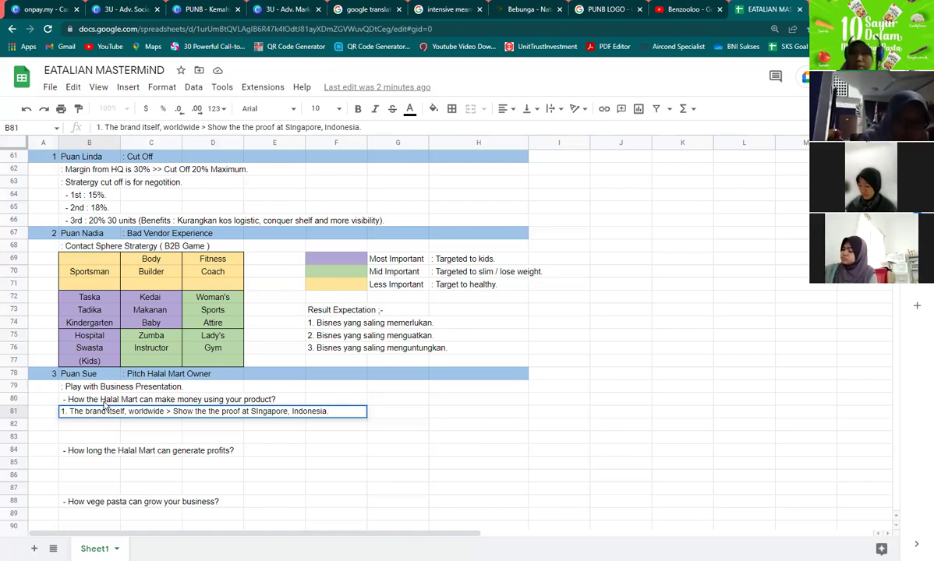
Enter the second numbered point "2. Database" in cell B82.
click(83, 426)
text(2.)
text( Data)
text(bas)
key(BackSpace)
text(ase)
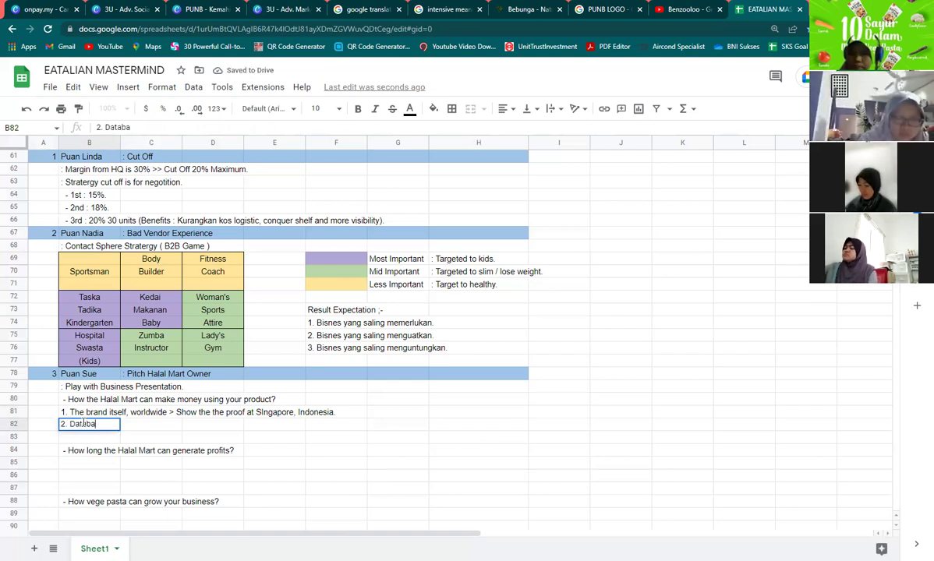
click(76, 424)
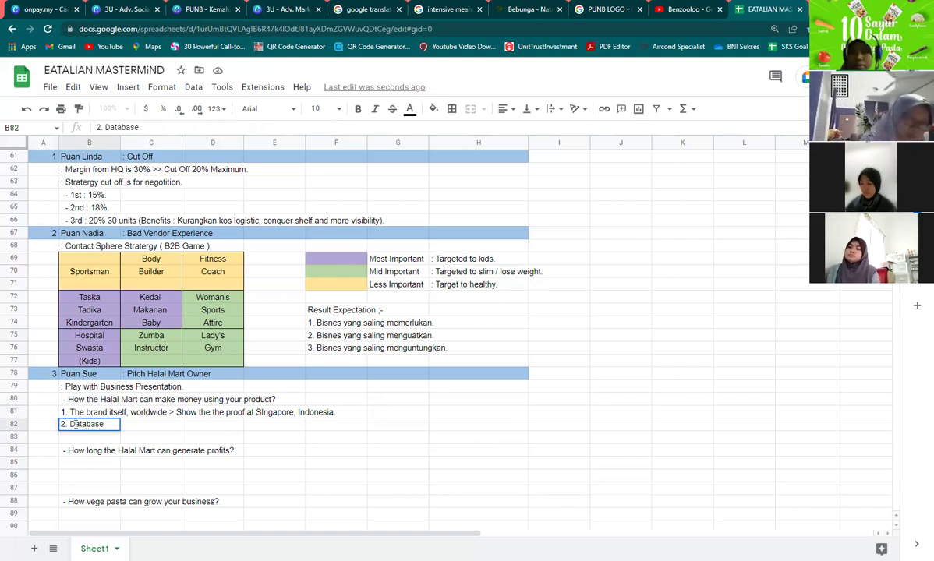
key(BackSpace)
text(Month)
key(BackSpace)
key(BackSpace)
key(BackSpace)
key(BackSpace)
key(BackSpace)
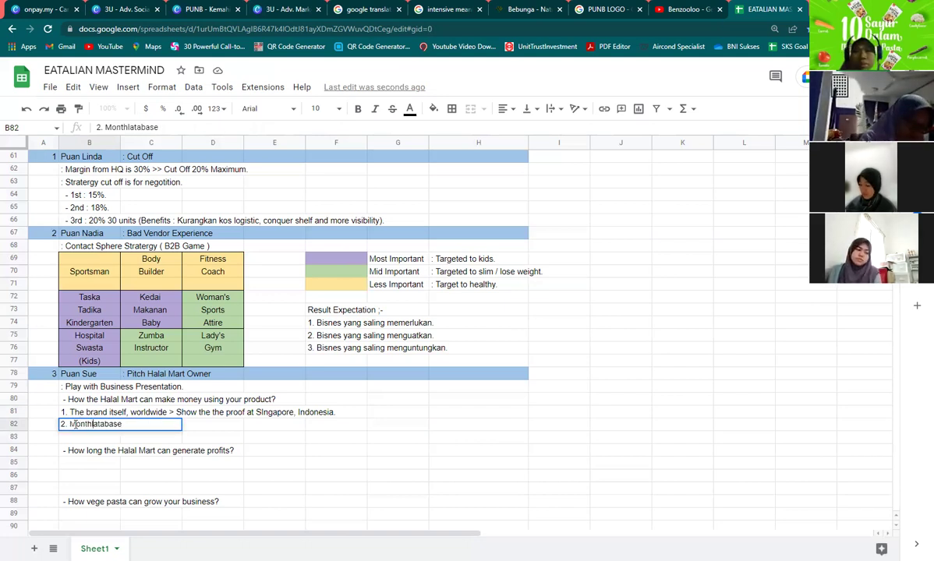
text(D)
Extend the second numbered point in cell B82 to read "2. Database HQ since 2017 > **,***,***.** consumers.".
click(112, 425)
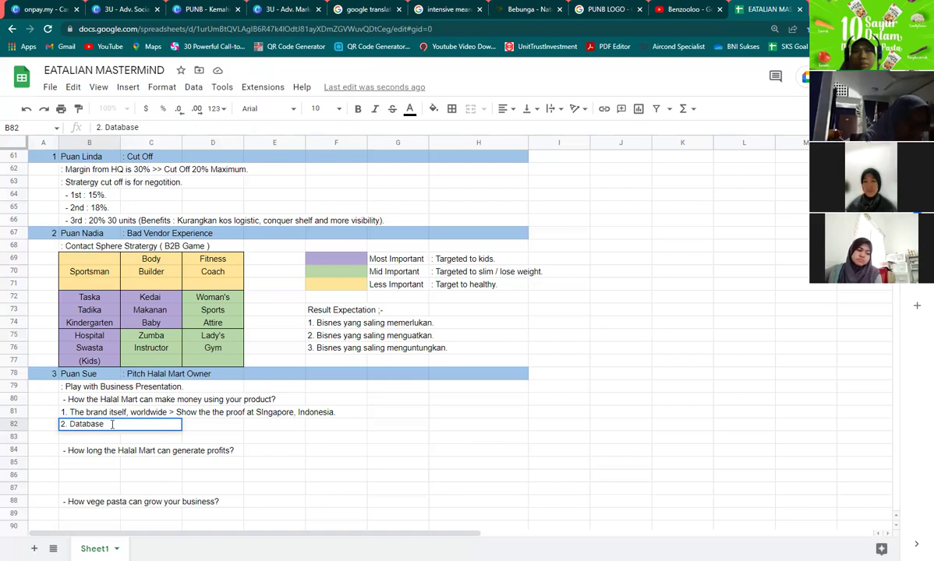
text(HQ since 20)
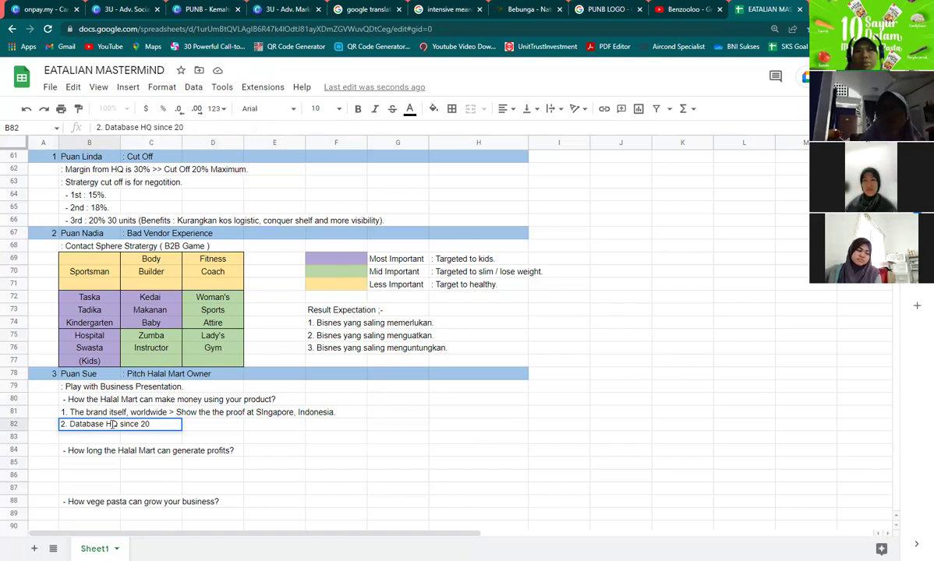
text(17 >)
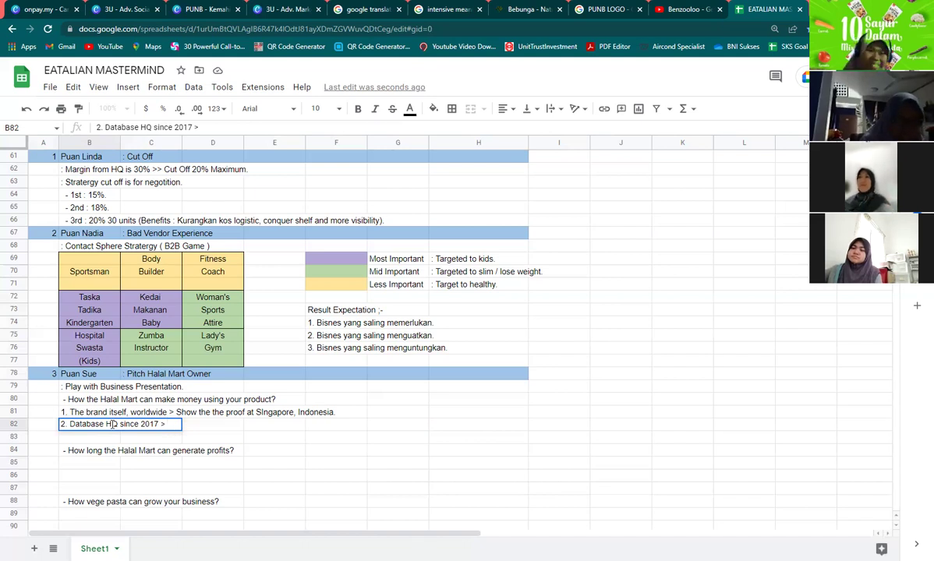
text(**,***,)
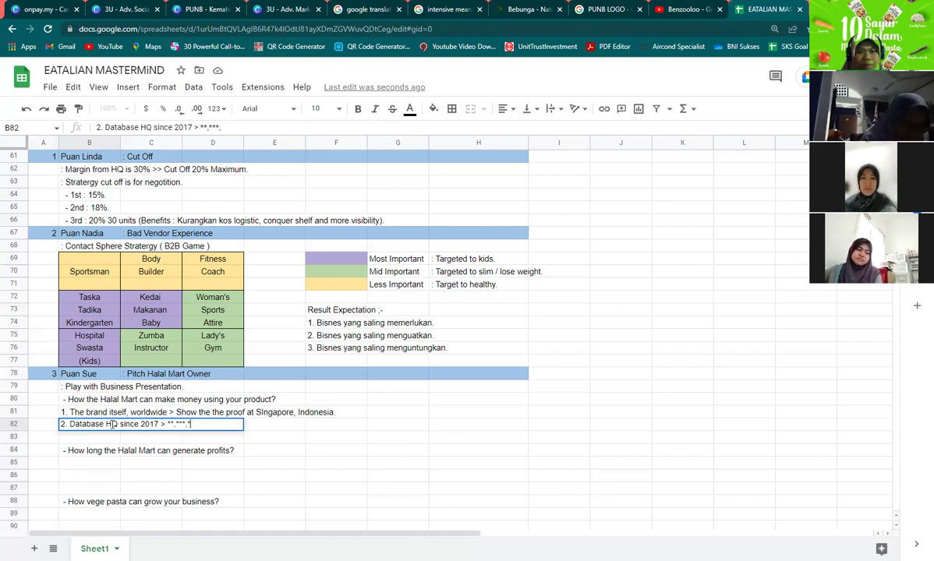
text(***.&&)
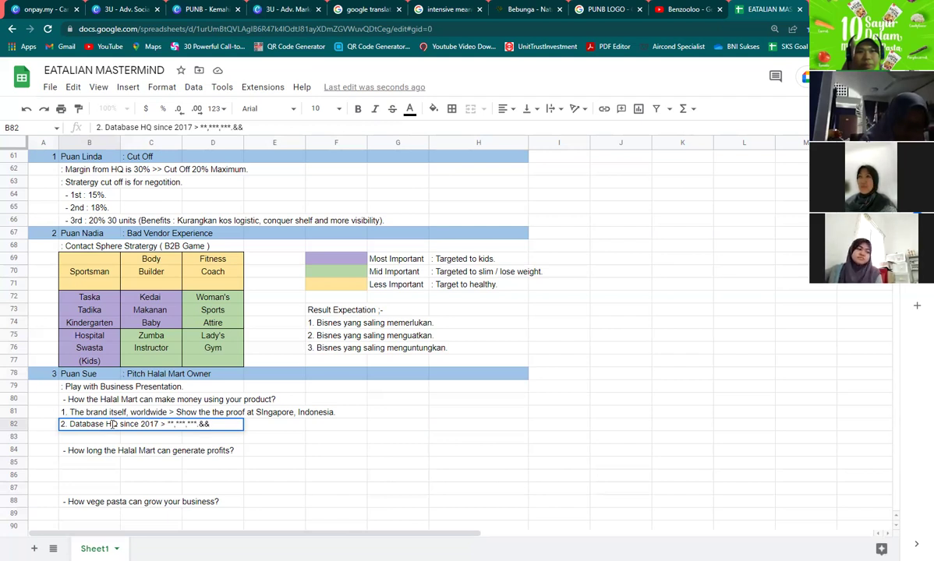
text(*)
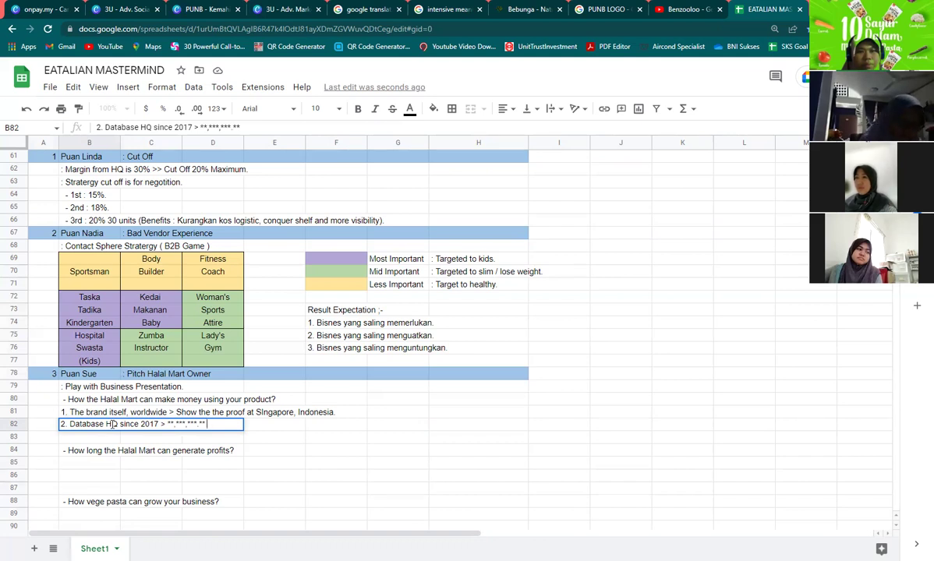
text( cinsu)
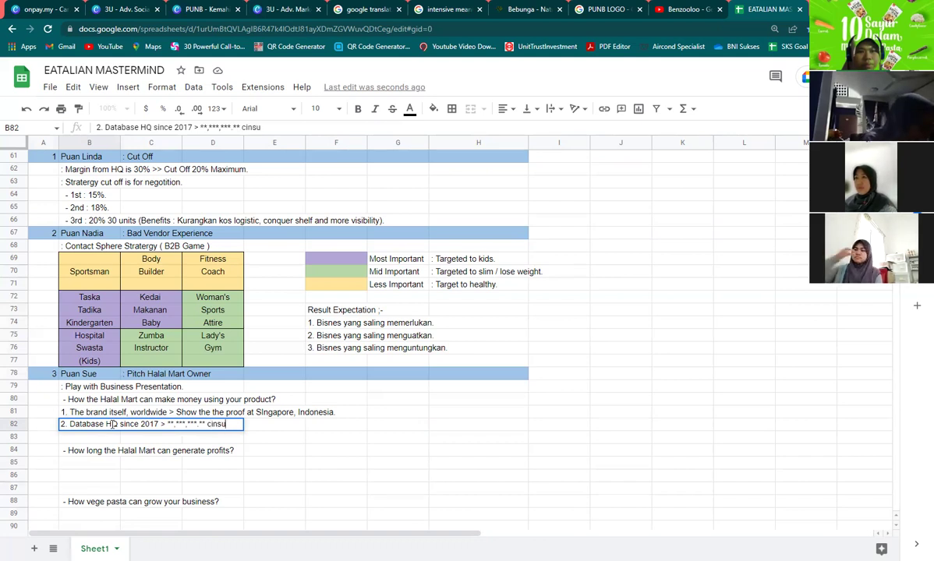
text(mers.)
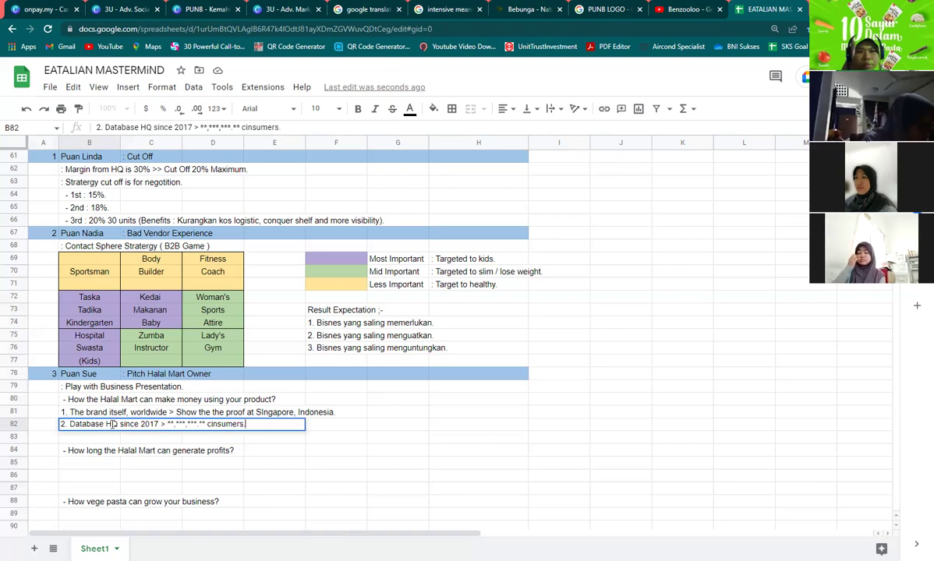
key(Left)
key(Left)
key(Left)
key(Left)
key(Left)
key(Left)
key(Left)
key(Left)
key(BackSpace)
text(o)
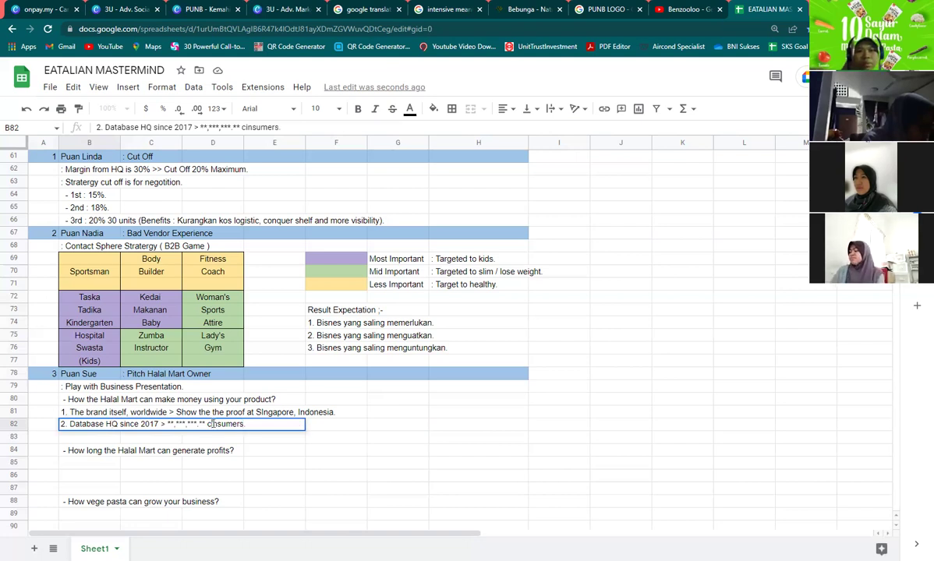
Enter "3. Production untuk sebulan (Berapa ribu bungkus) > Supply & Demand." in cell B83 as the third point.
click(85, 442)
text(3.)
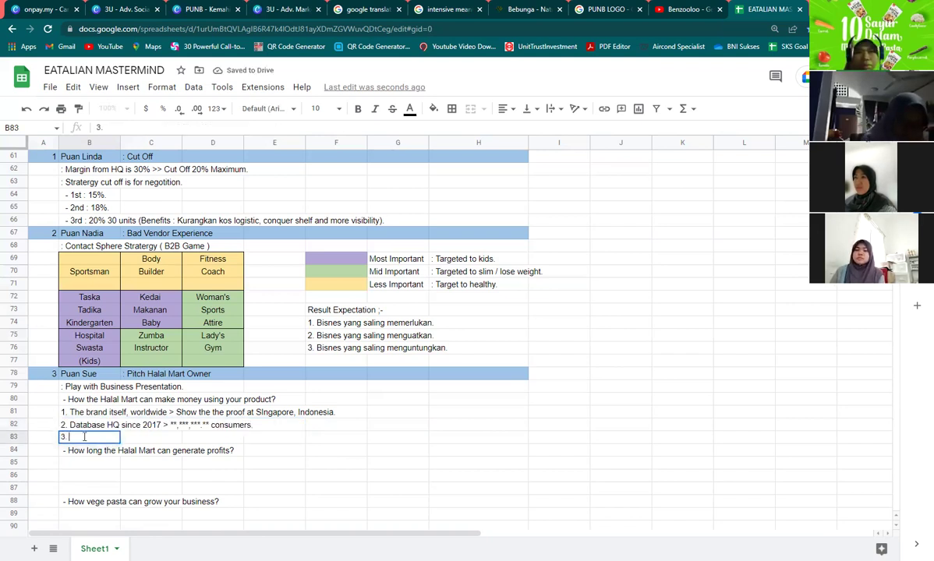
text( Production)
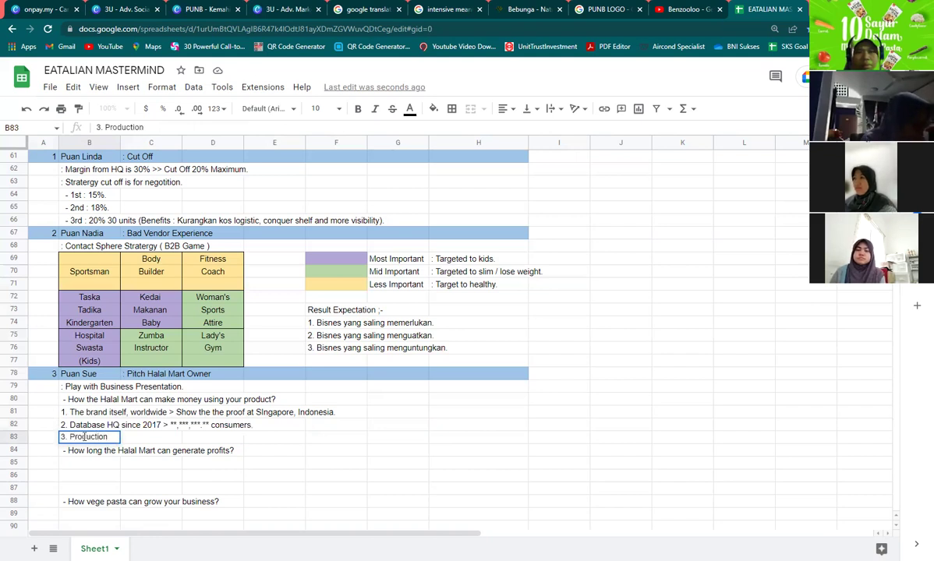
text( untuk sebulan)
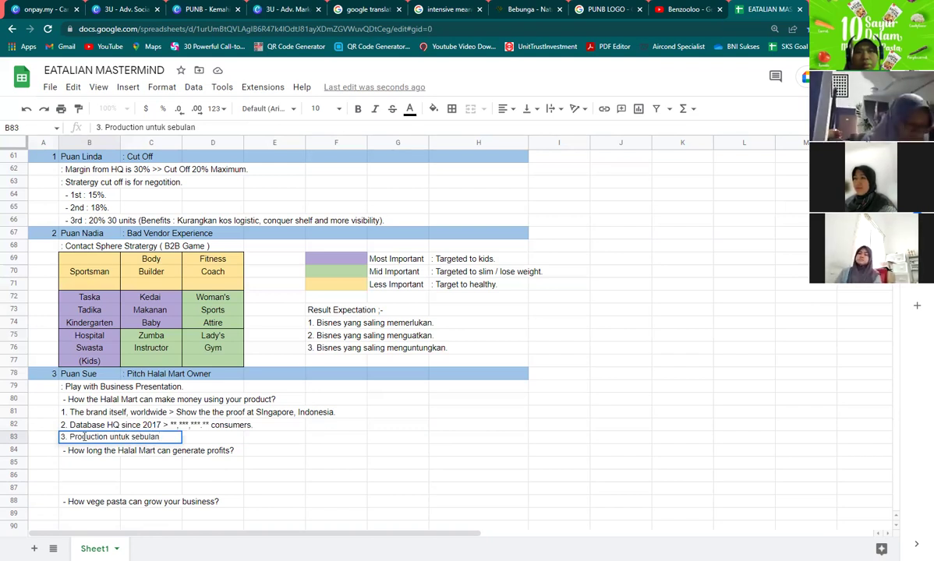
text( ()
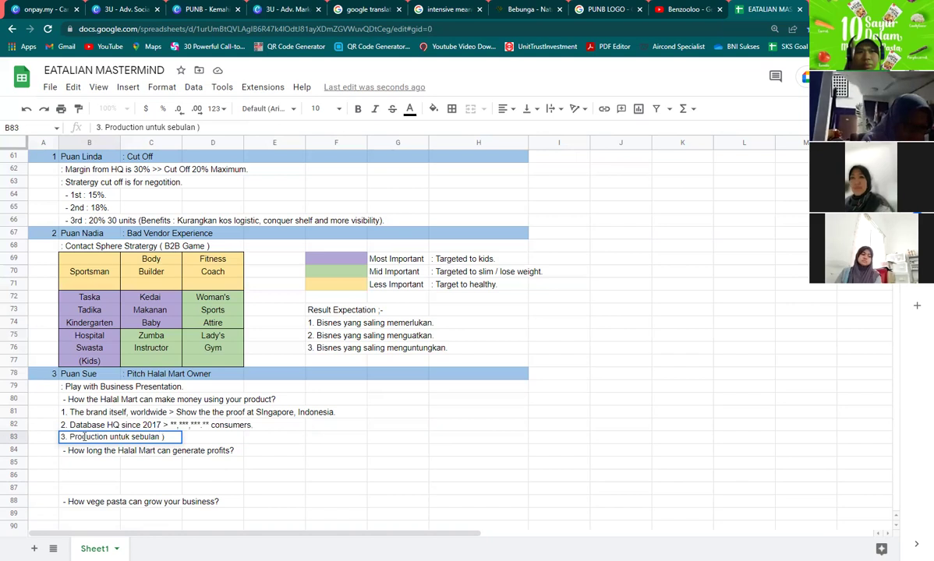
text(Berapa)
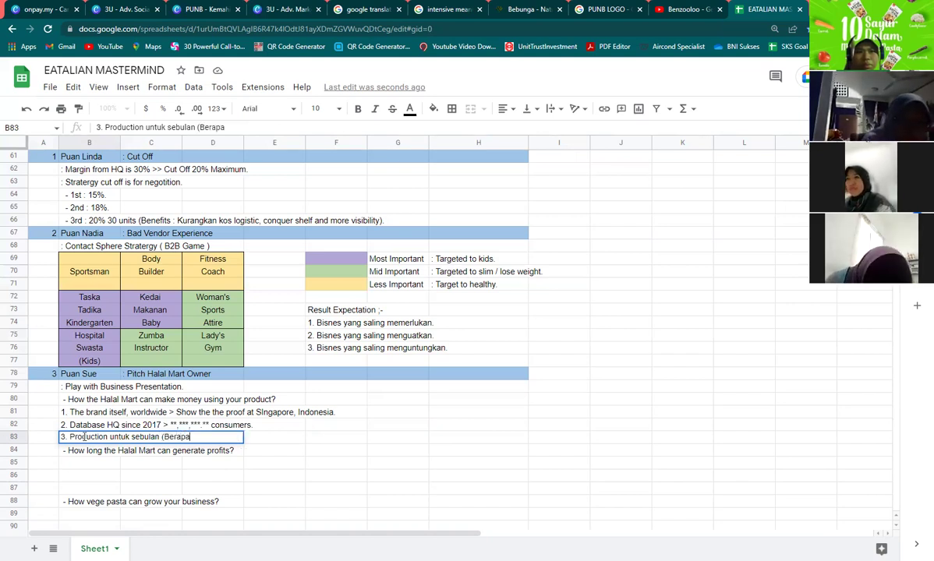
text( ri)
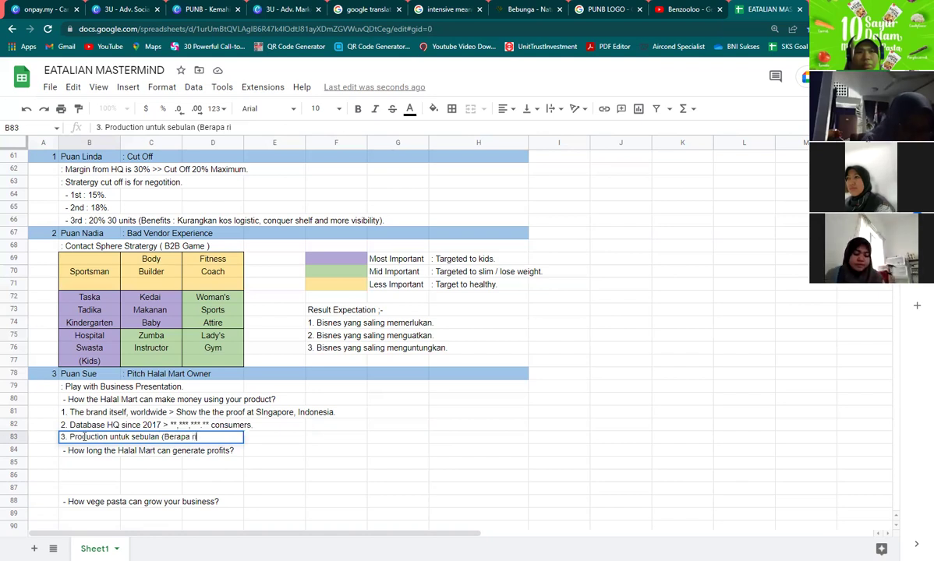
text(bu bungkus))
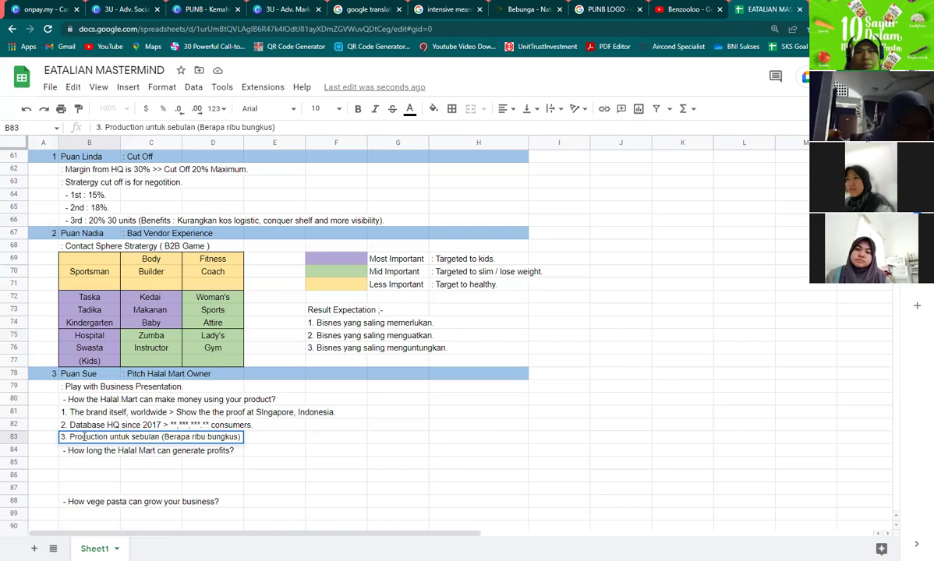
text( > Suppy)
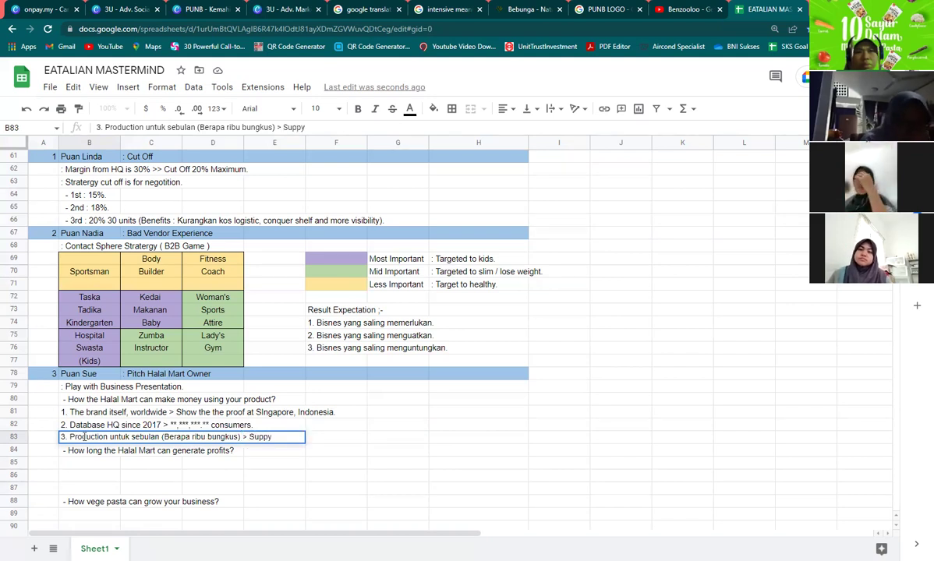
key(BackSpace)
text(l)
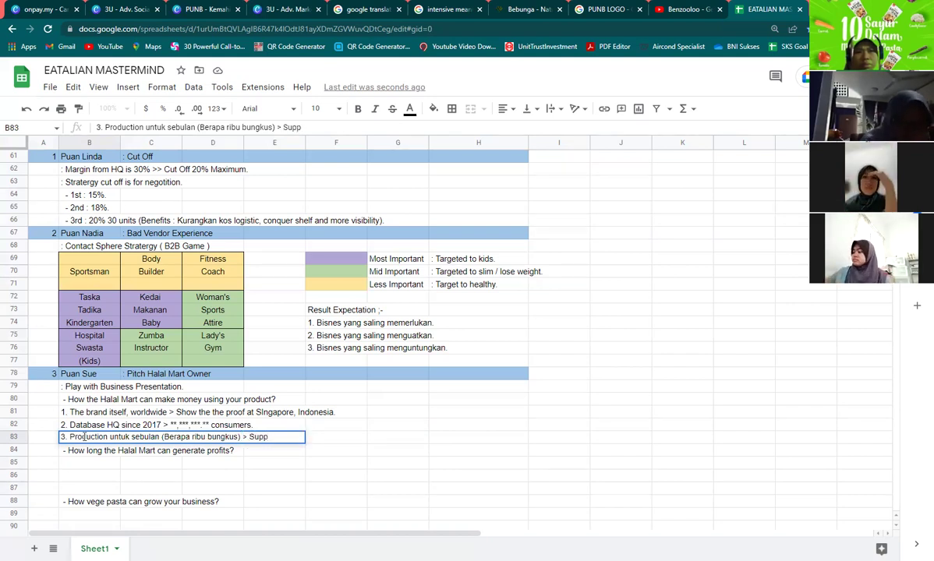
text(y & Demand.)
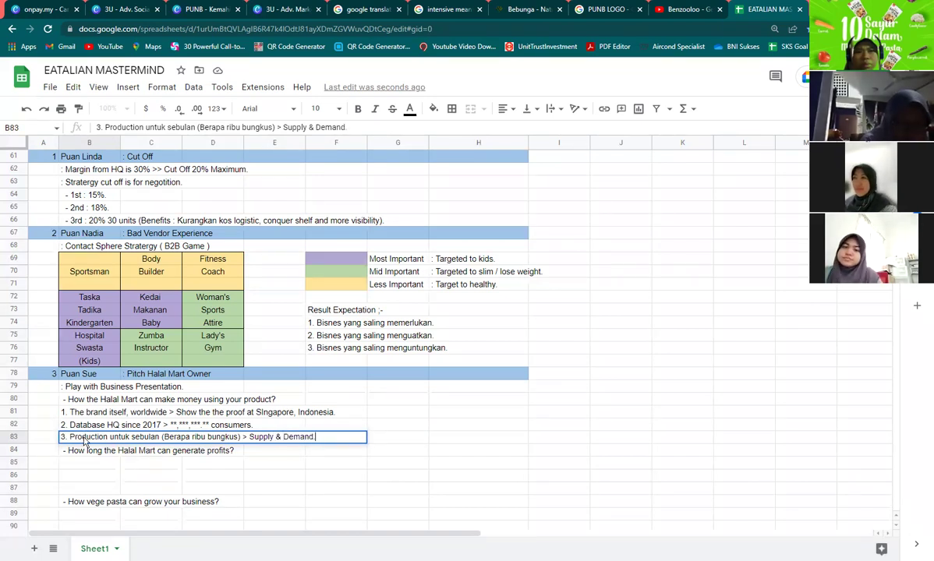
key(Up)
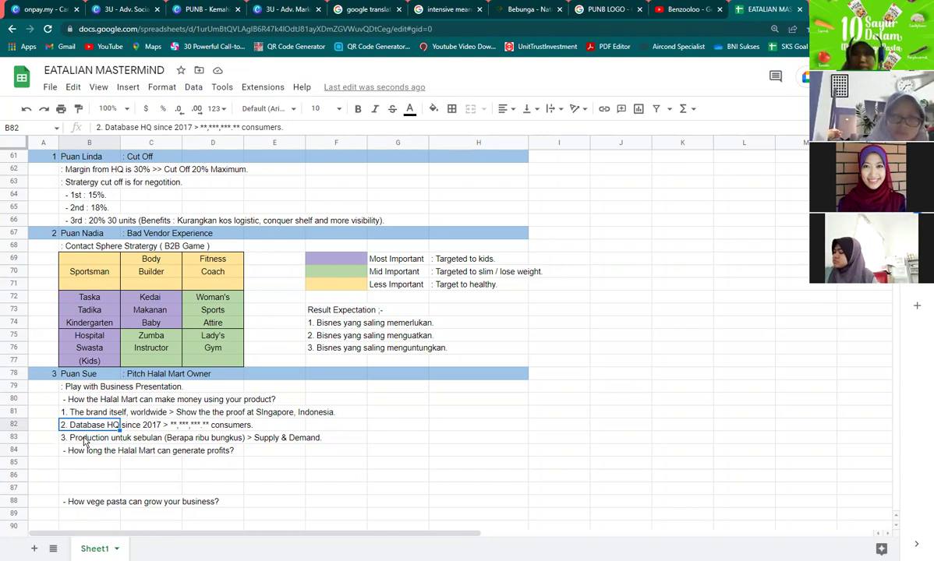
Enter "1. Nego based on your commission." in cell B85 under the "generate profits" sub-point.
click(73, 466)
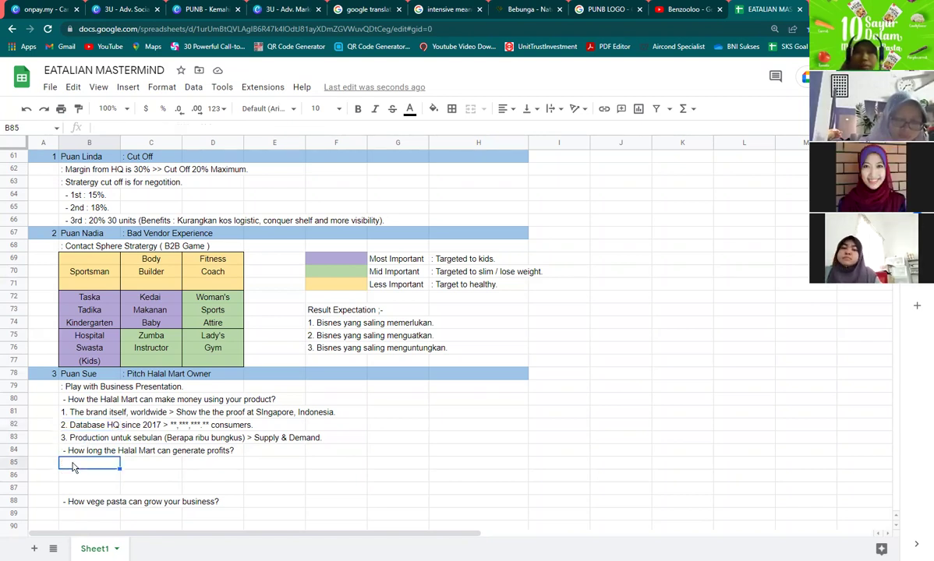
text(1. Nego)
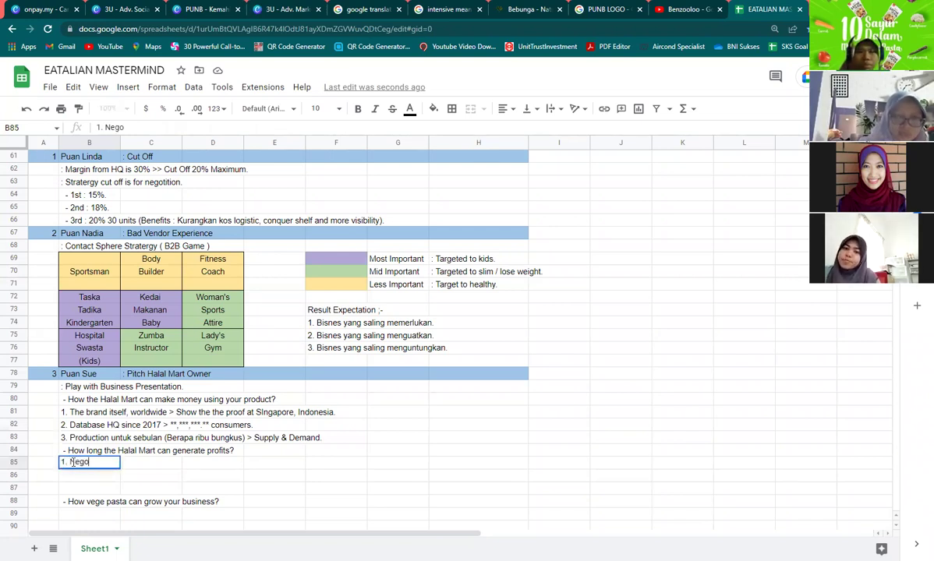
text( based on your commission.)
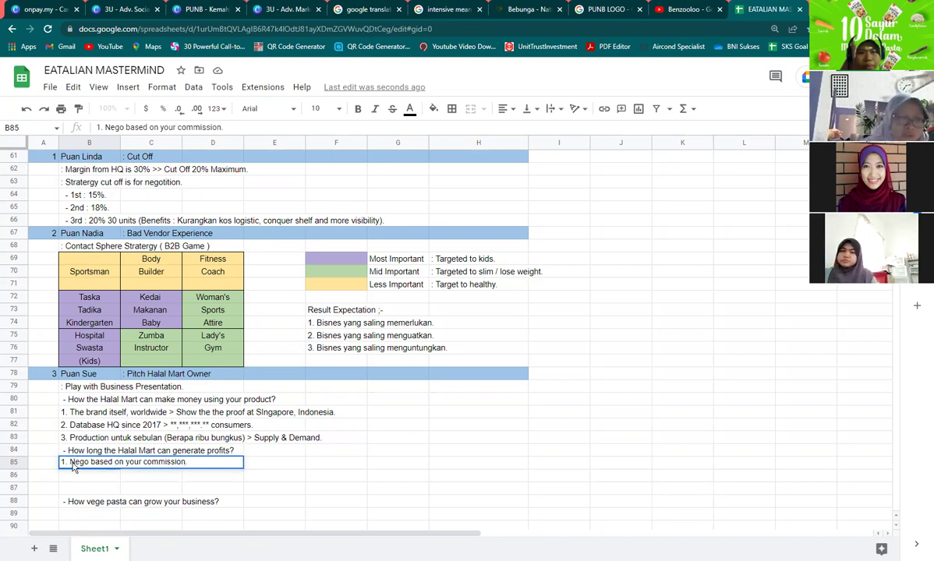
key(Return)
Enter "2. You may conquer local market as a vendor." in cell B86 as the second "generate profits" point.
text(2.)
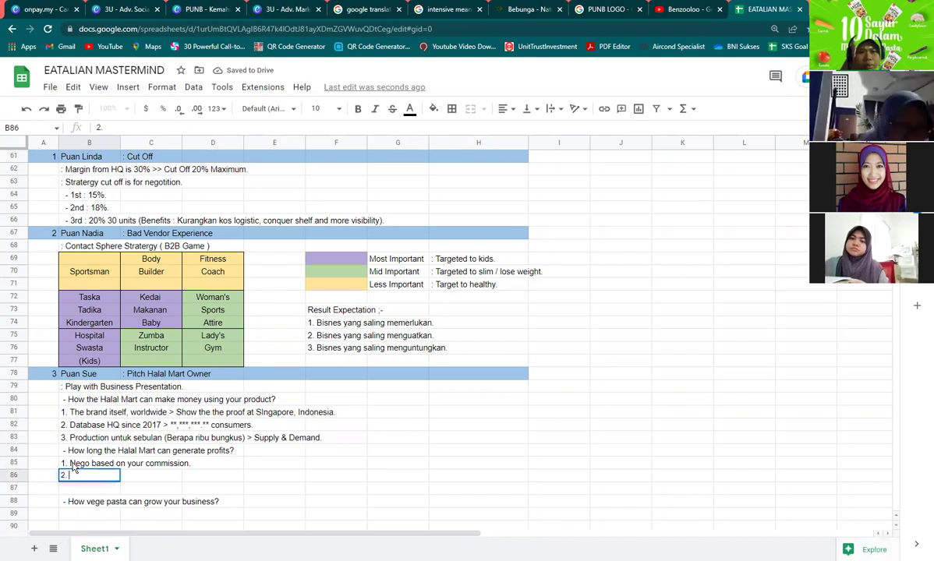
text( You may conquer l)
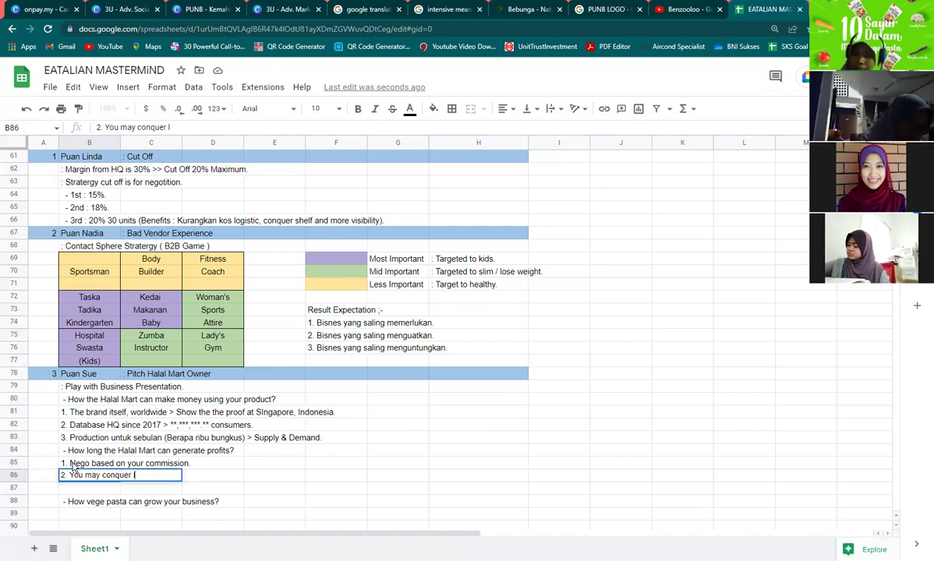
text(ocal market.)
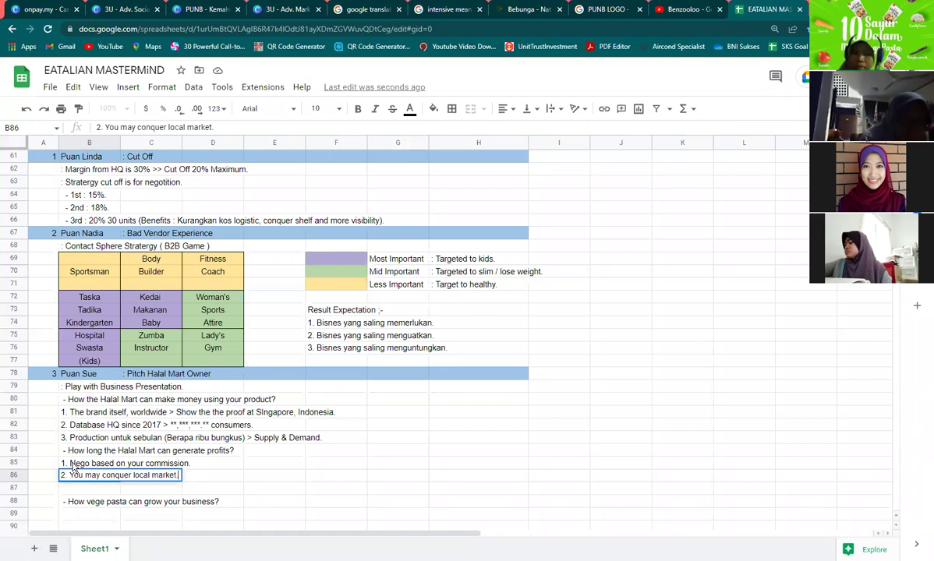
text(as a vendor)
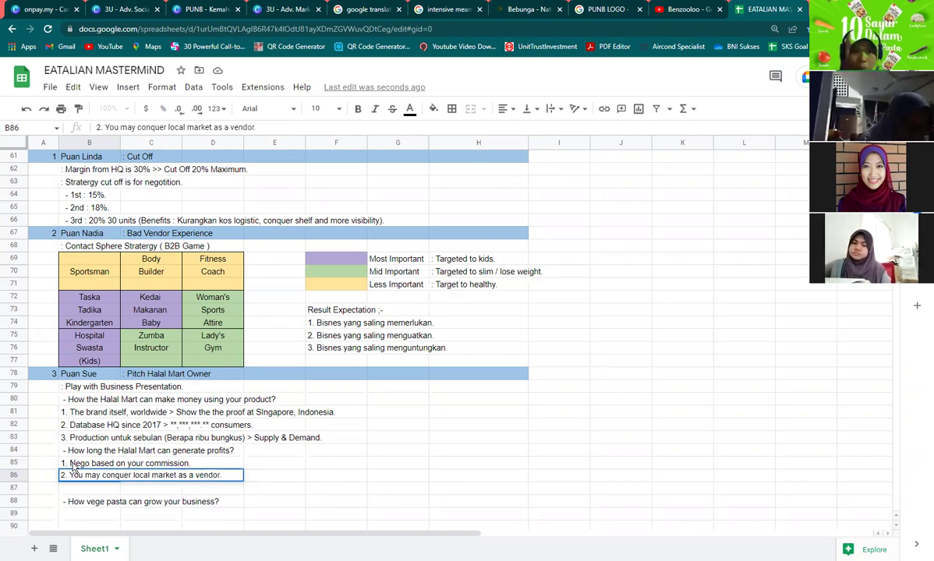
text(.)
key(Return)
text(3.)
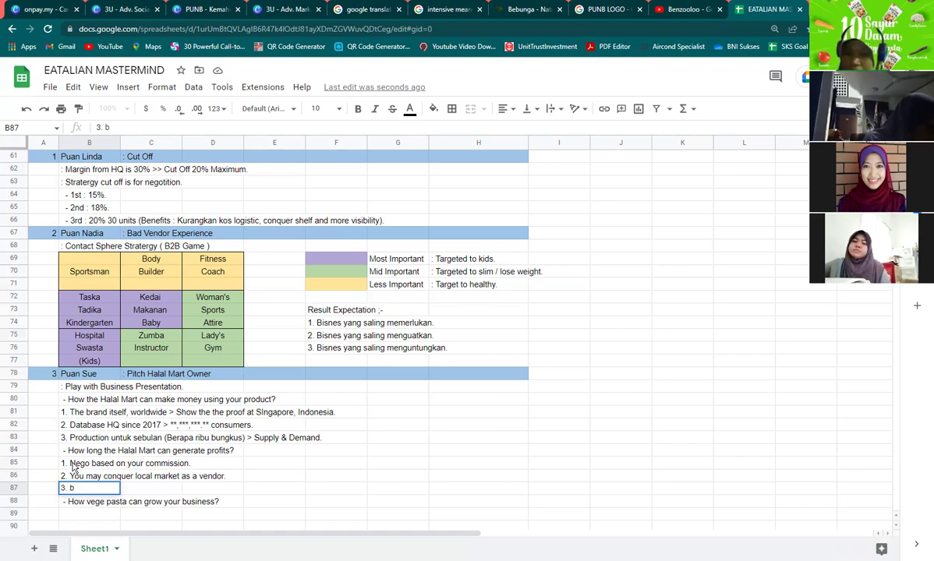
key(BackSpace)
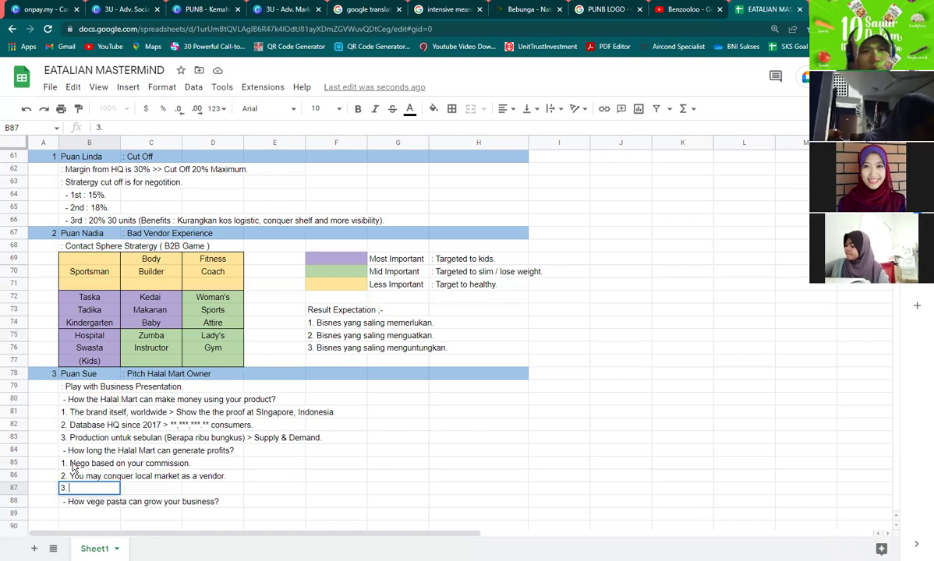
click(89, 515)
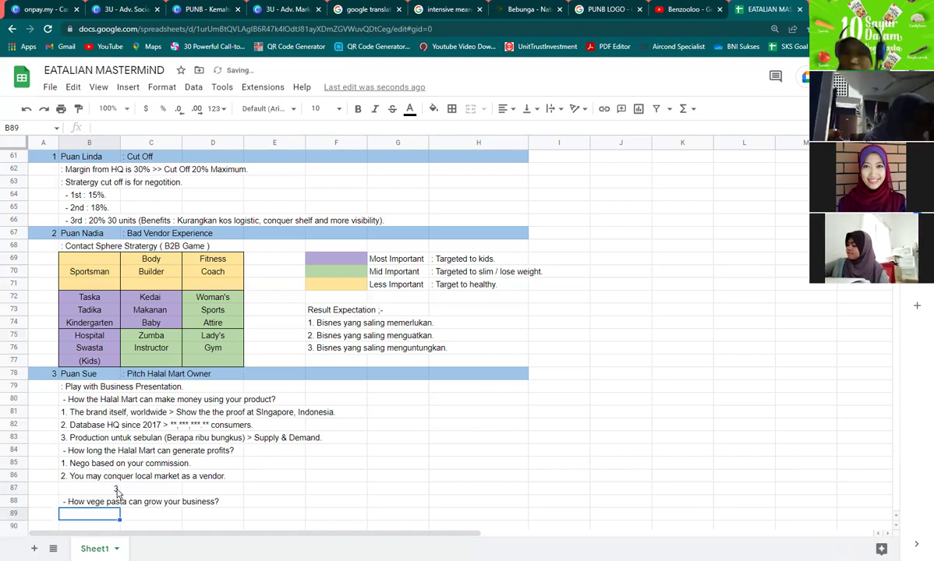
click(87, 490)
key(Delete)
Enter "1. Massive Traffic : Segments" in cell B89 under the "How vege pasta can grow your business?" question.
click(92, 515)
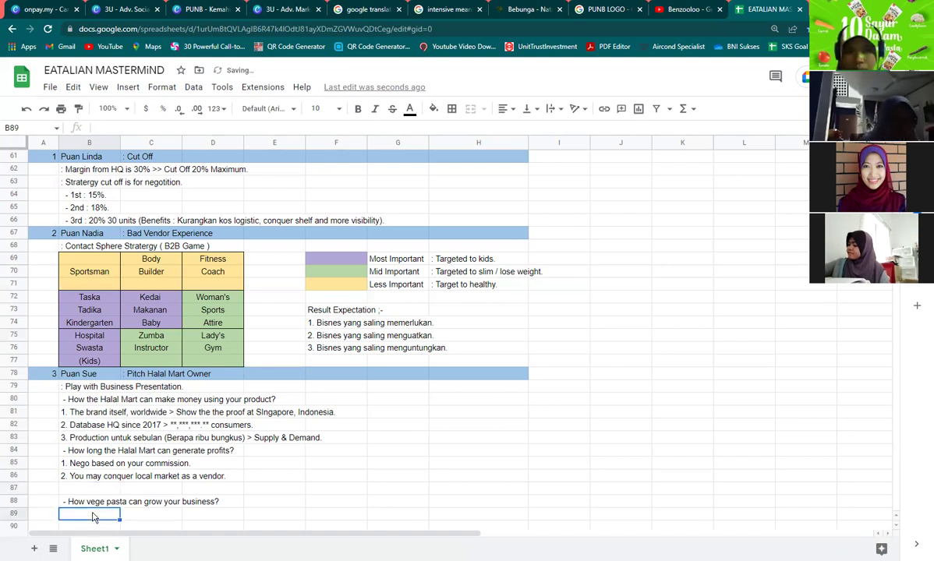
text(1)
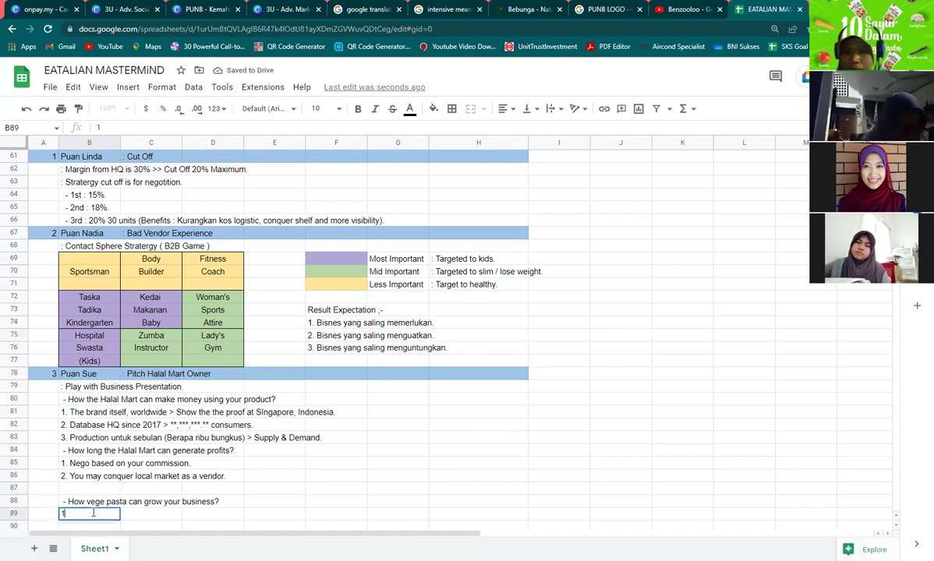
text(.)
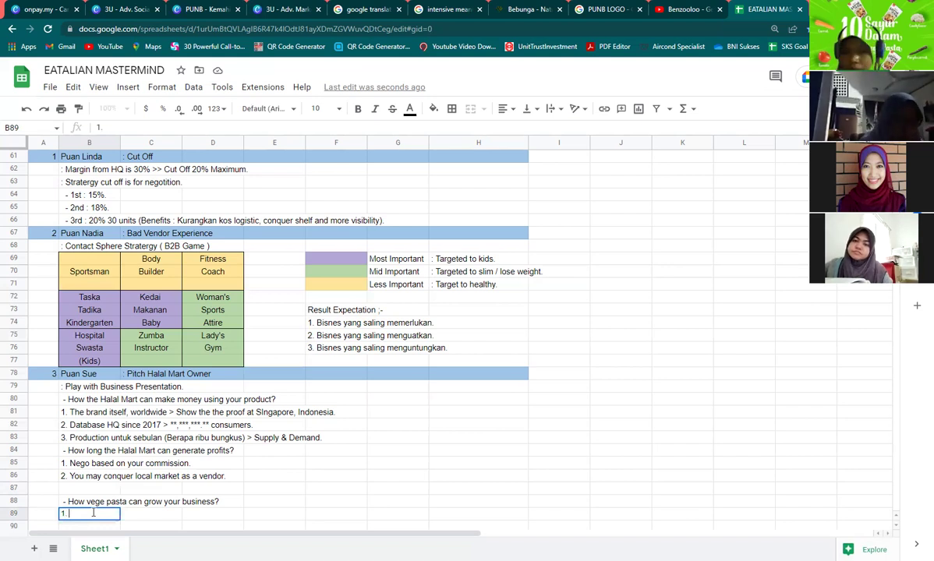
text( Traffic)
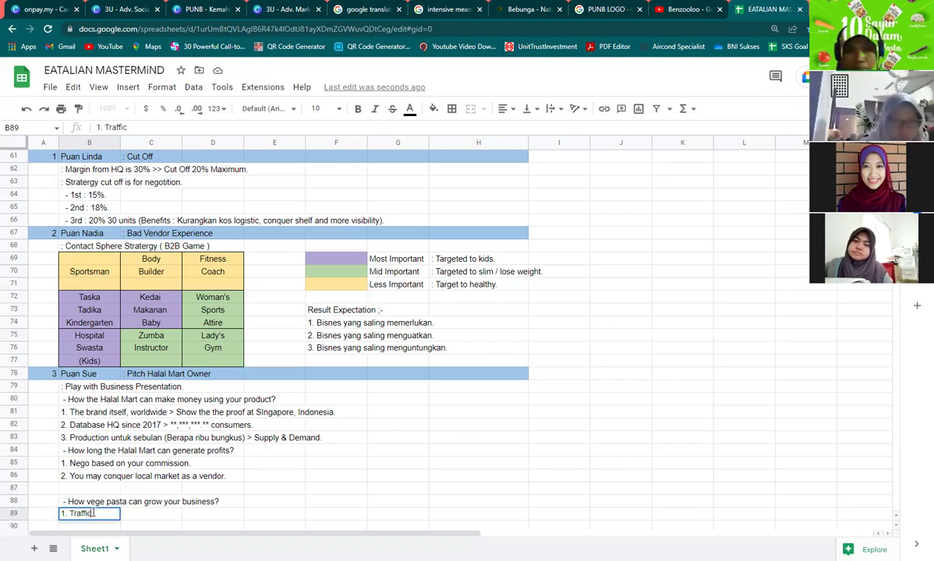
key(BackSpace)
key(BackSpace)
key(BackSpace)
key(BackSpace)
key(BackSpace)
key(BackSpace)
key(BackSpace)
text(Massive Traffic)
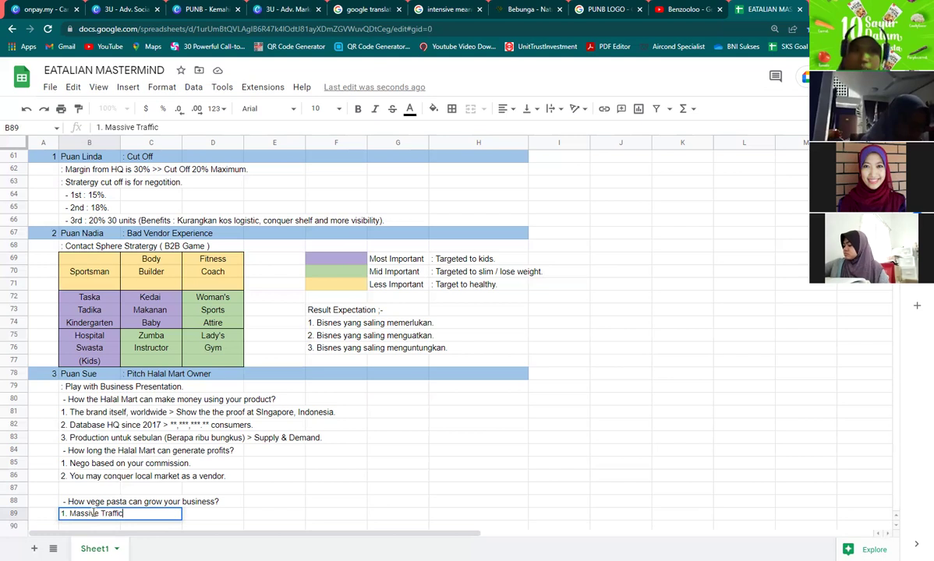
text( : Segment)
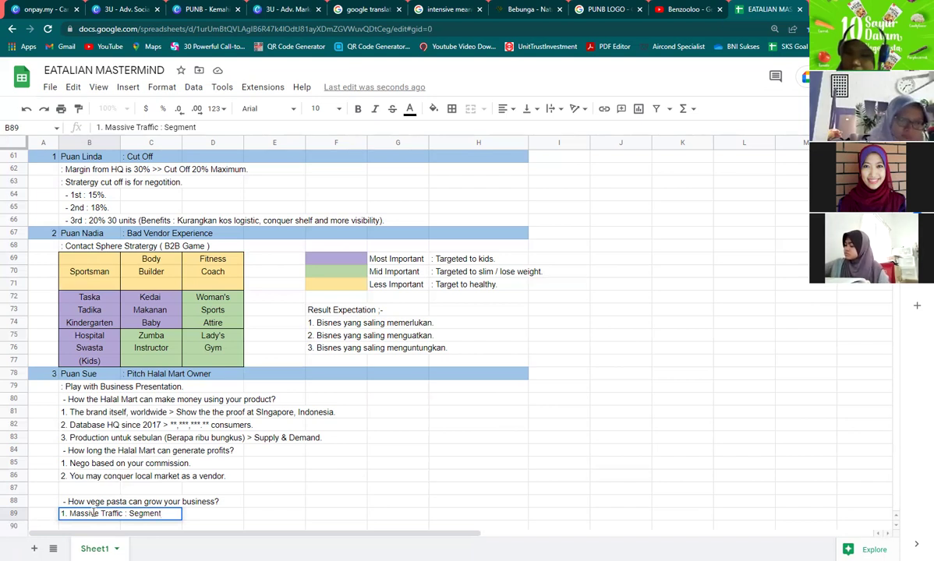
text(s)
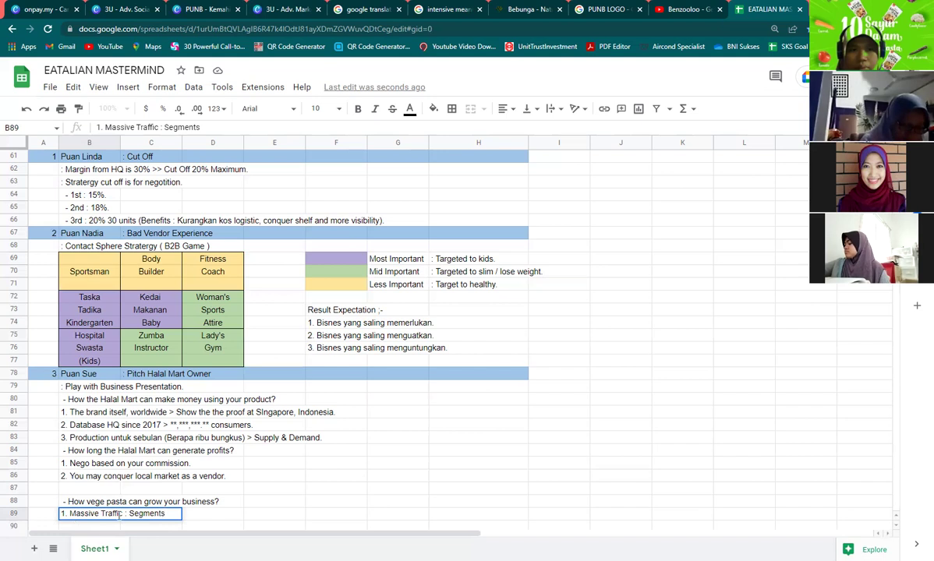
Expand the first point in cell B89 to read "1. Massive Traffic : 09 qualified segments yang boleh support your business.".
click(131, 515)
text(09)
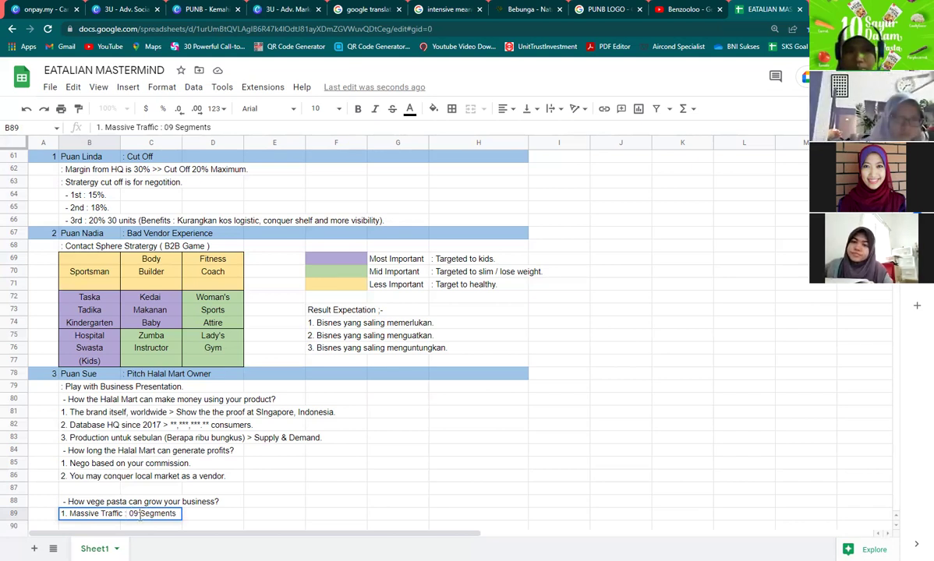
click(139, 515)
text(qualified)
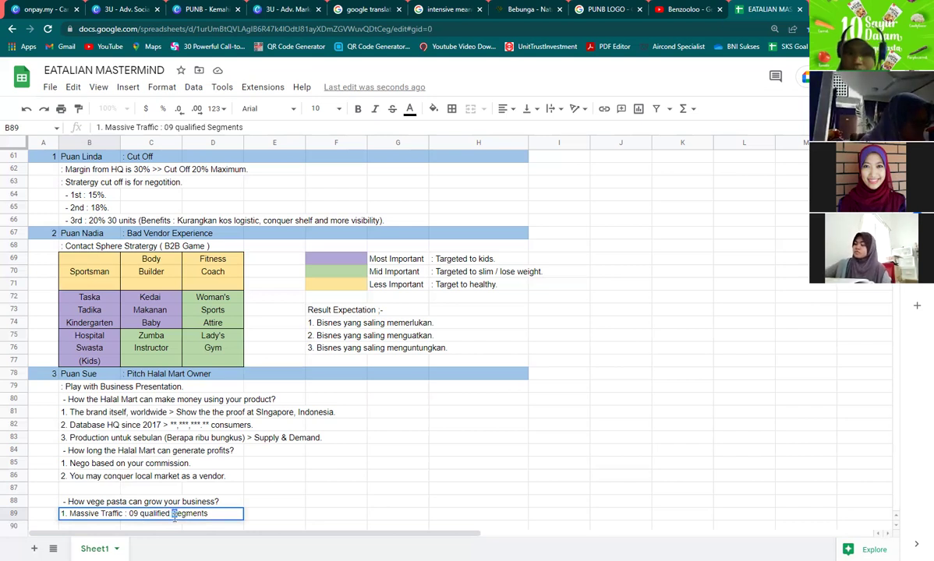
key(Delete)
text(s )
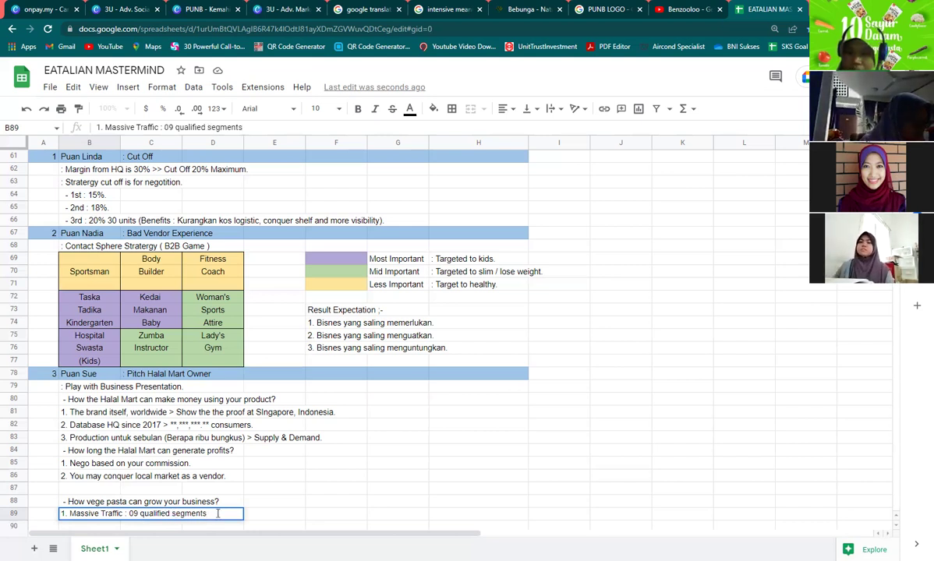
text(yang boleh support)
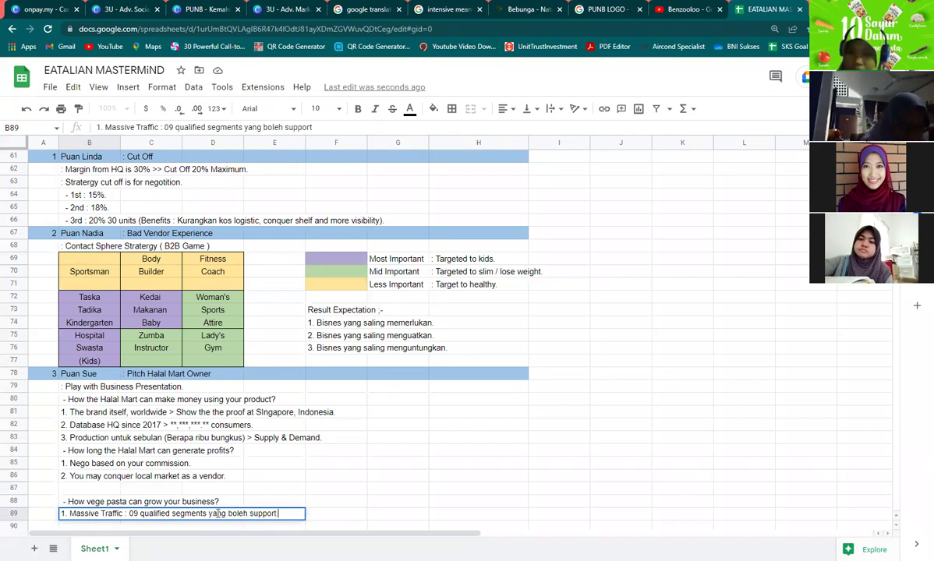
text( your business.)
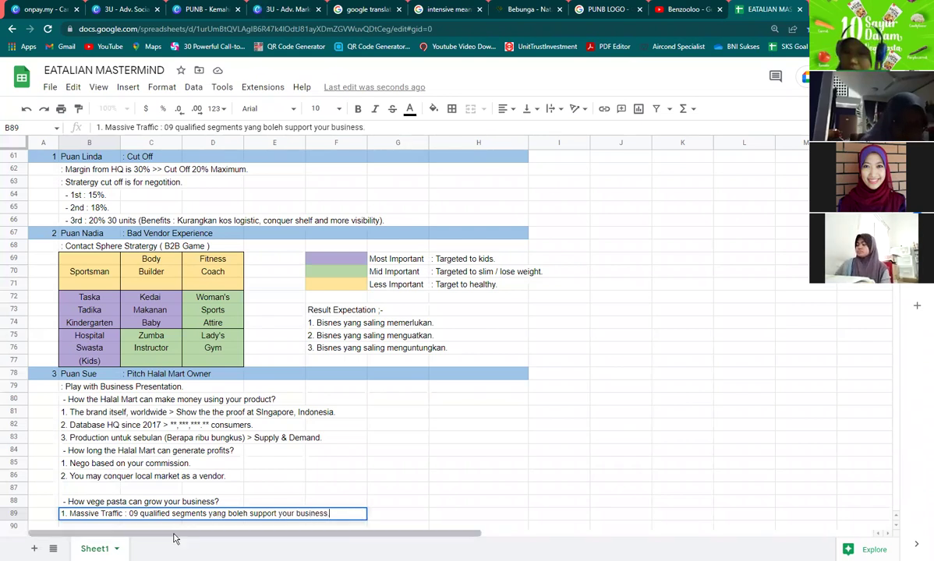
key(Return)
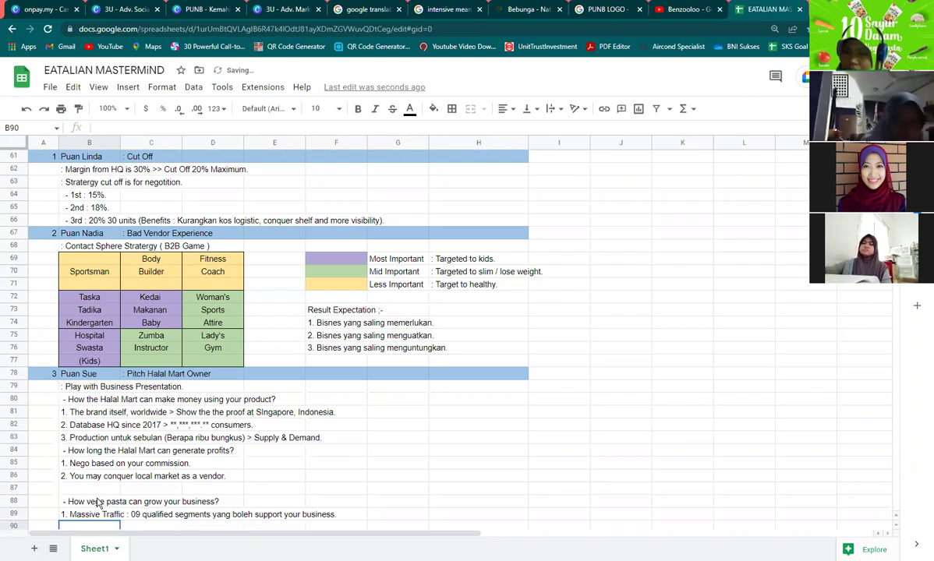
Enter "2. Show data of contact sphere." in cell B90 as the second business growth point.
scroll(97, 503, down, 1)
text(2. )
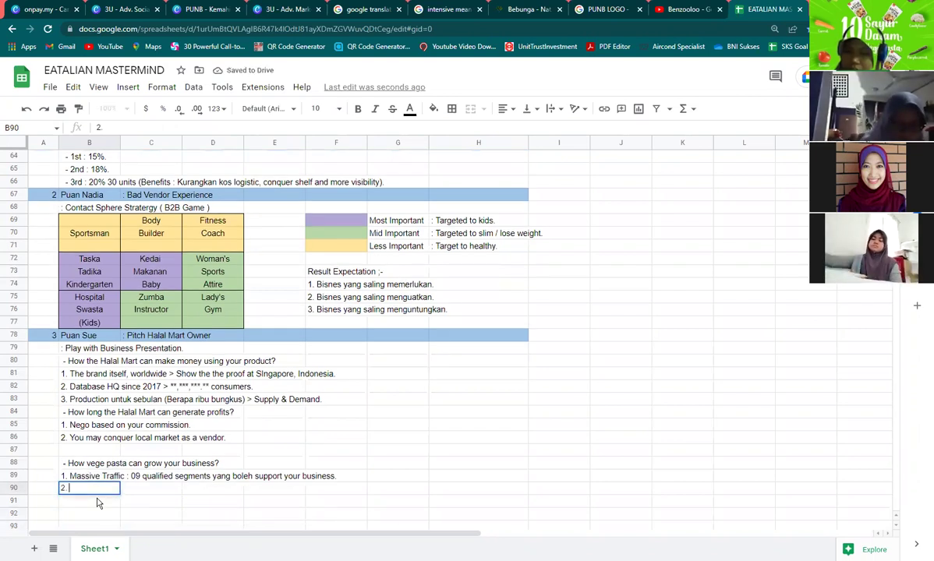
text(SHow d)
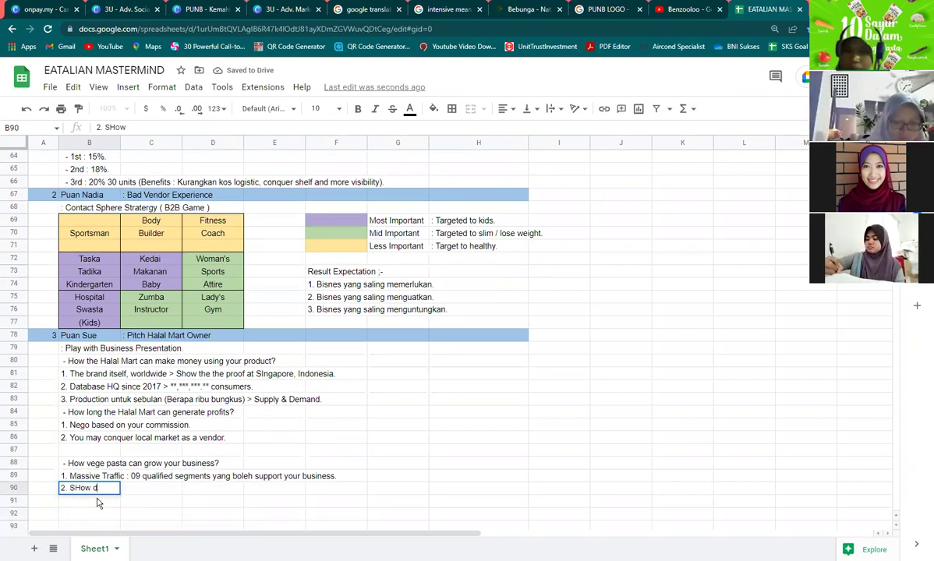
text(ata of contact sphere.)
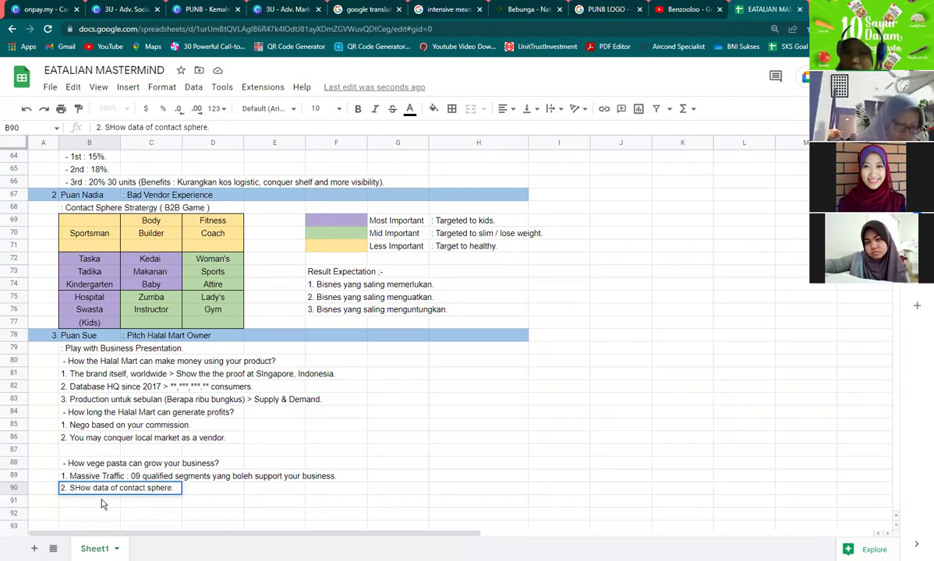
click(80, 488)
key(BackSpace)
text(h)
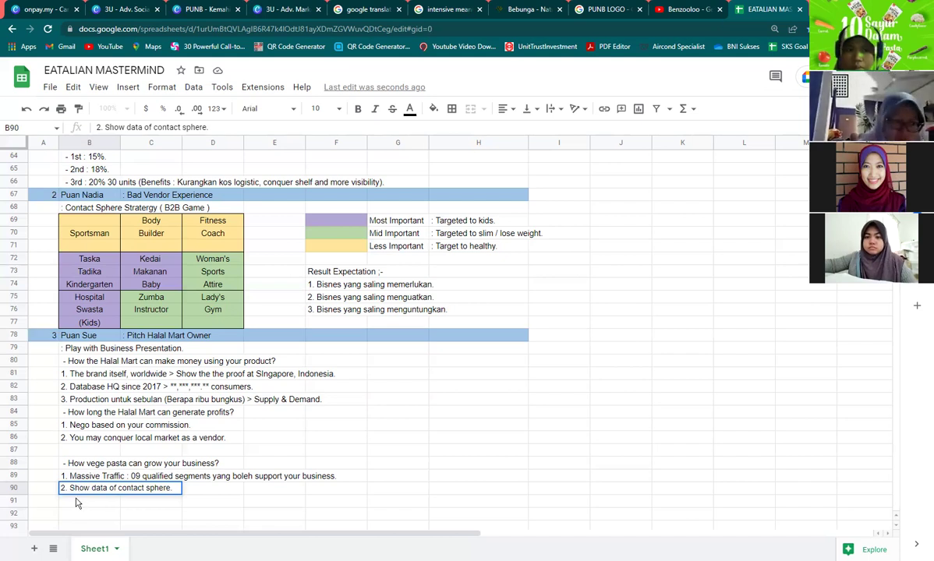
Enter "3. Social Media : You drive the traffics to their outlet." in cell B91 as the third business growth point.
click(76, 503)
text(3.)
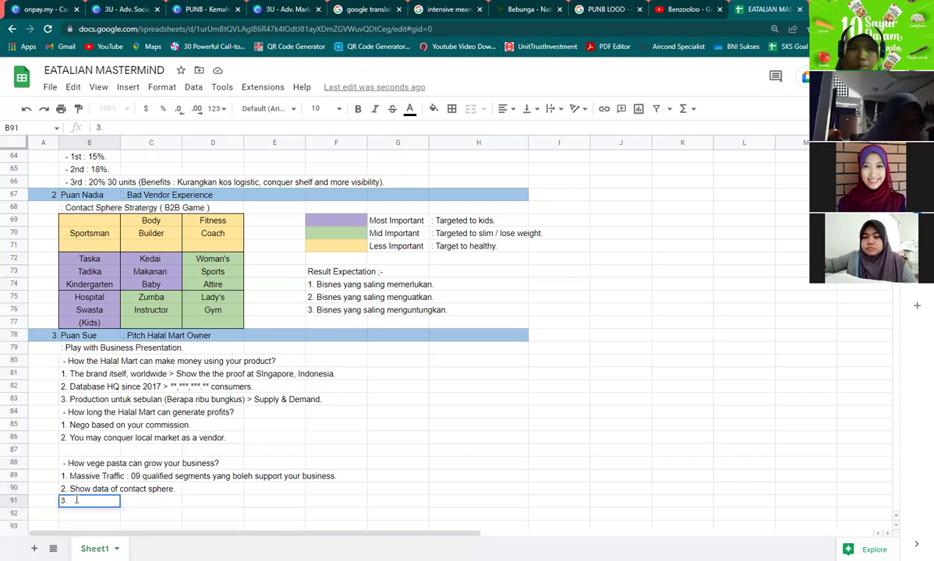
text(ocial Media)
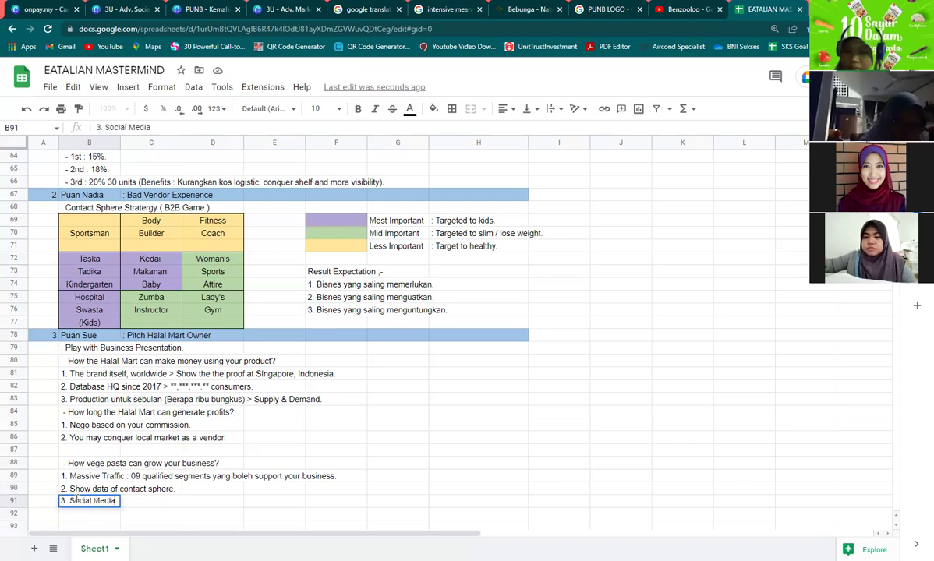
text( : You)
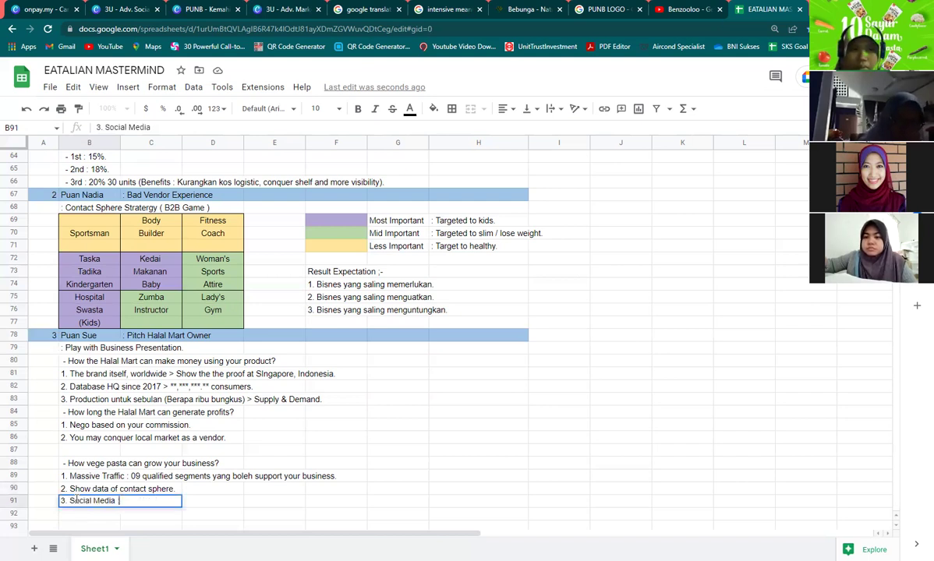
text( dr)
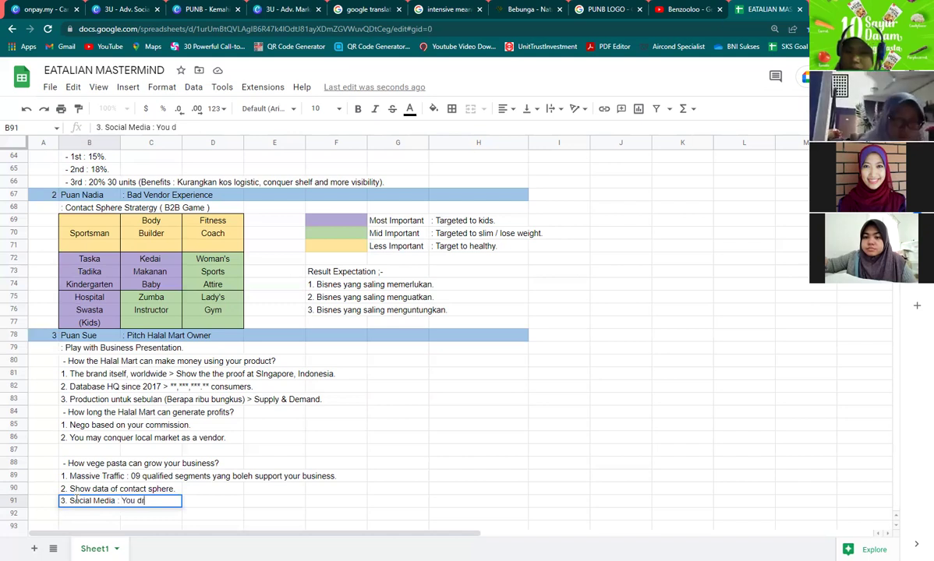
text(ive the traff)
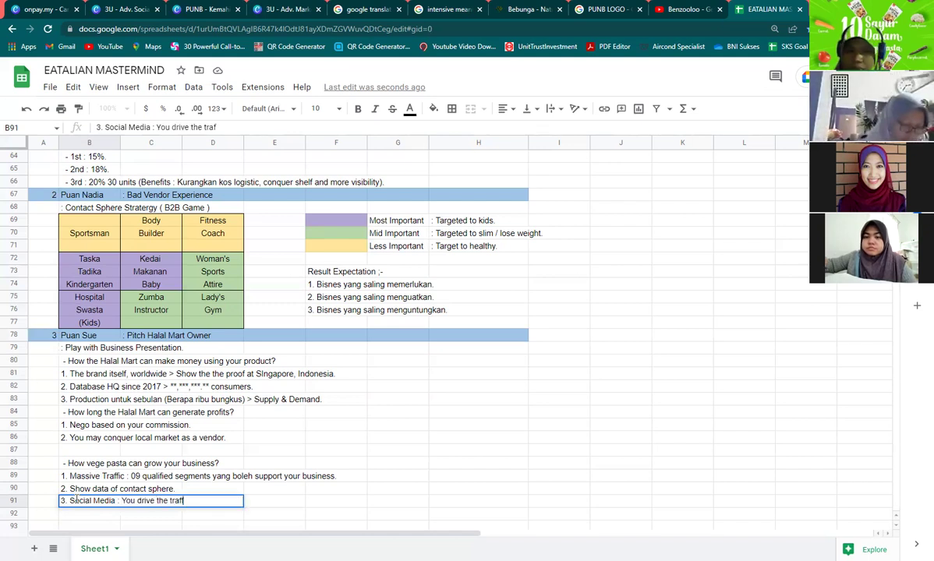
text(ics to the)
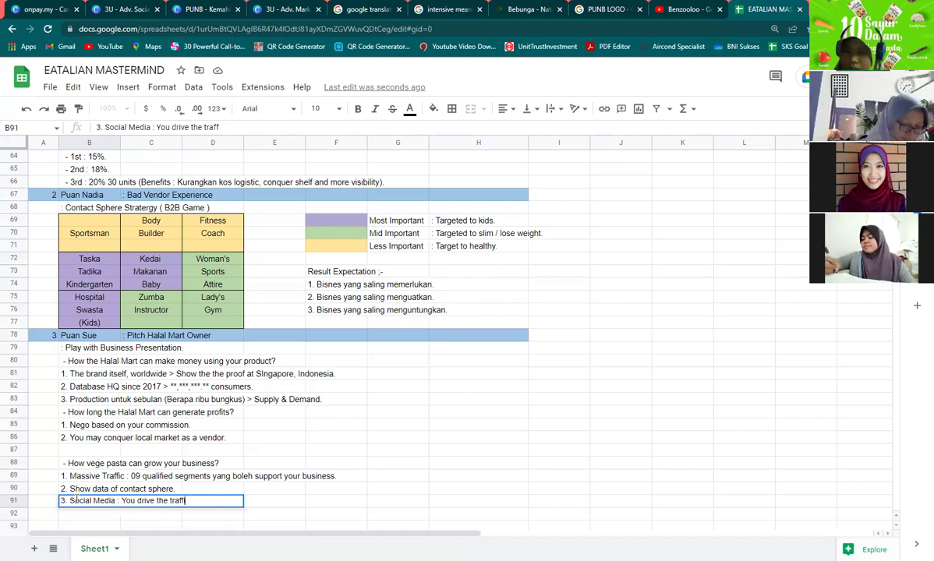
text(ir outlet.)
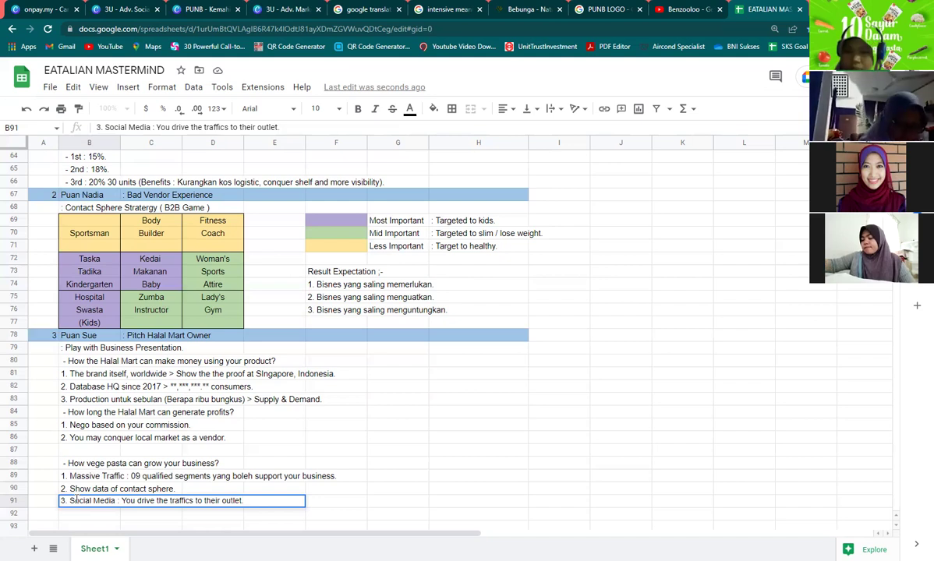
key(Up)
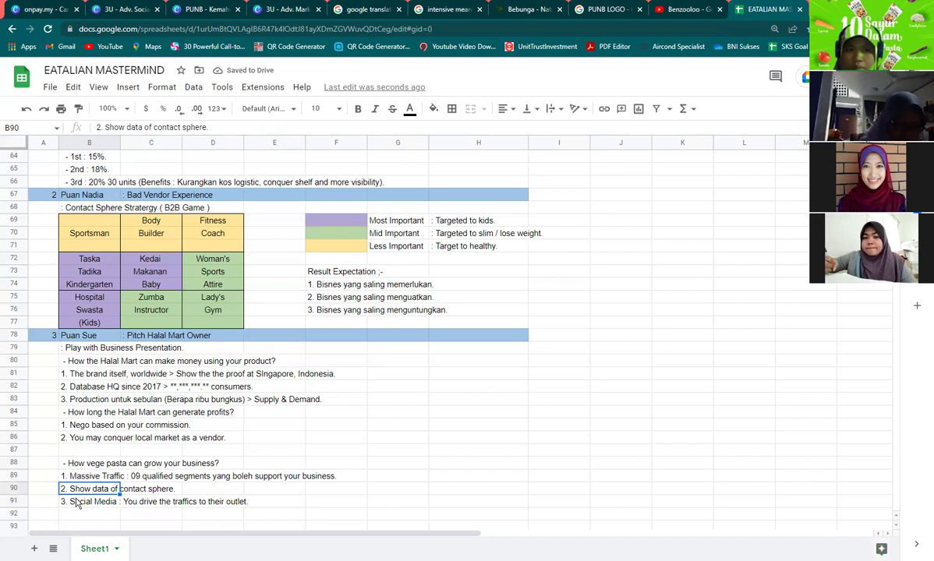
click(76, 503)
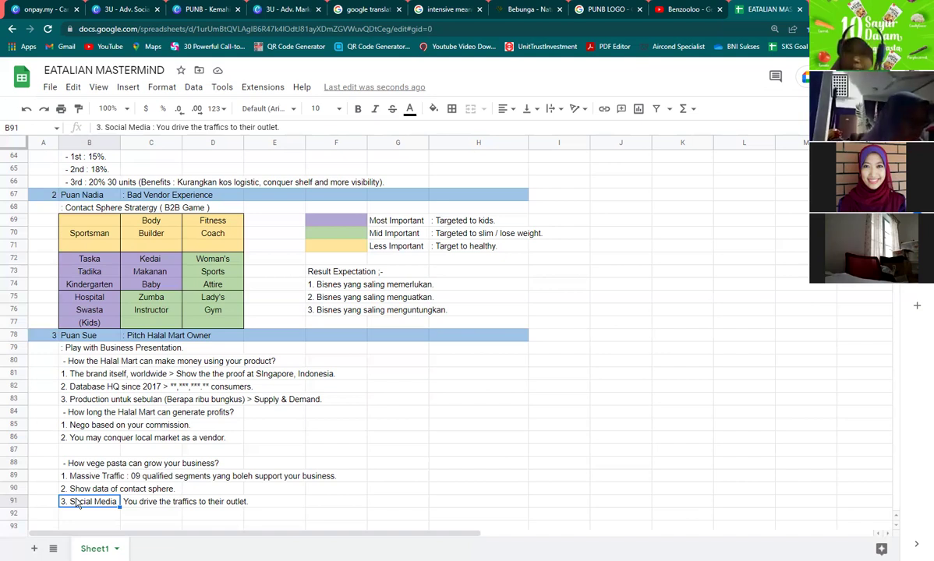
Delete the empty row 87 between the "generate profits" answers and the "grow your business" question.
click(10, 449)
right_click(10, 449)
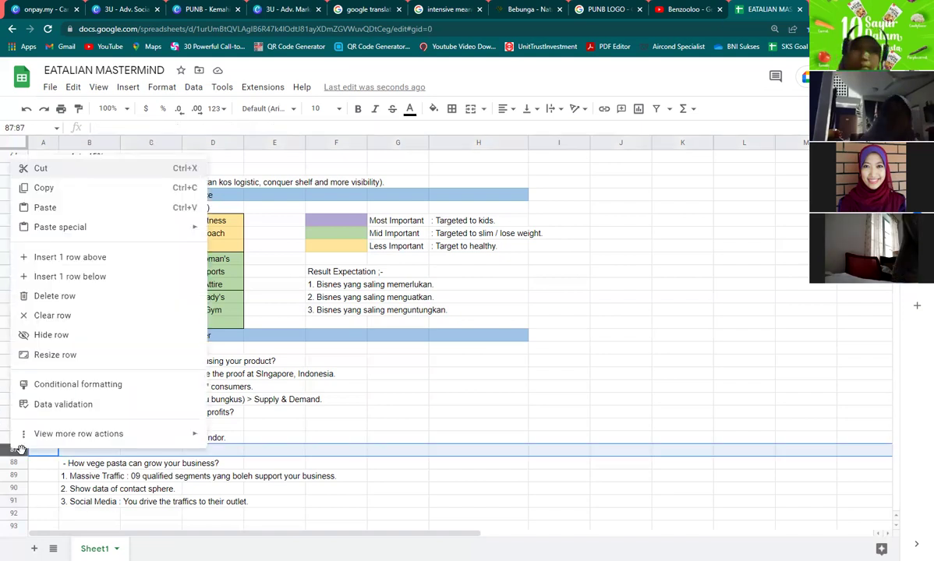
click(59, 299)
Enter 4 in cell A91 as the number of the next participant section.
click(46, 505)
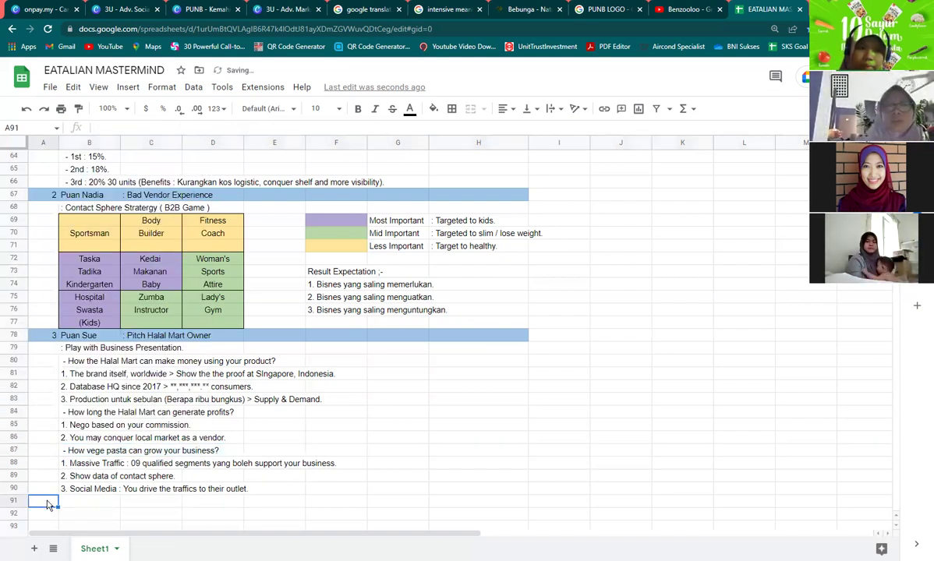
text(4)
click(78, 507)
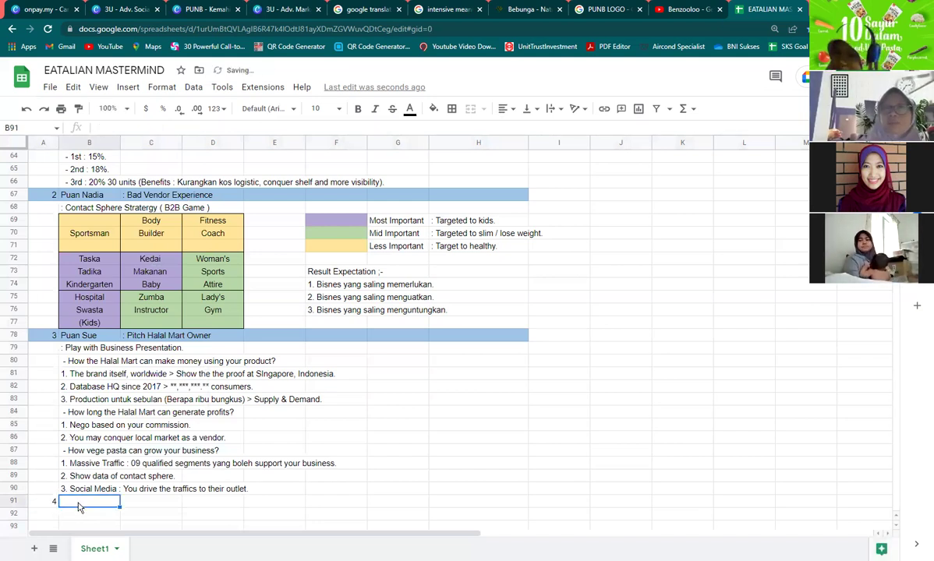
Fill the heading range A91:H91 with the same light blue as the other participant heading rows.
drag(51, 503, 452, 504)
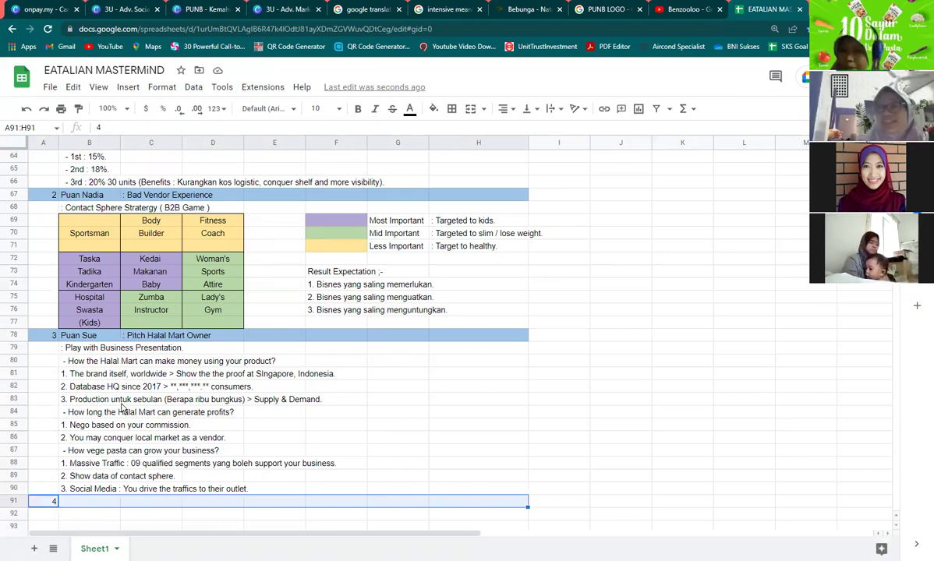
click(434, 113)
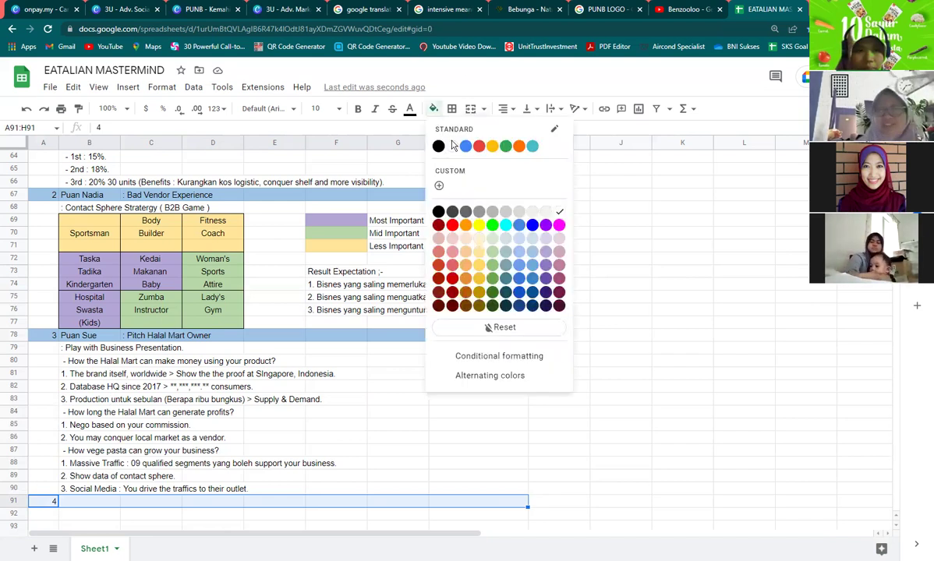
click(531, 254)
click(325, 414)
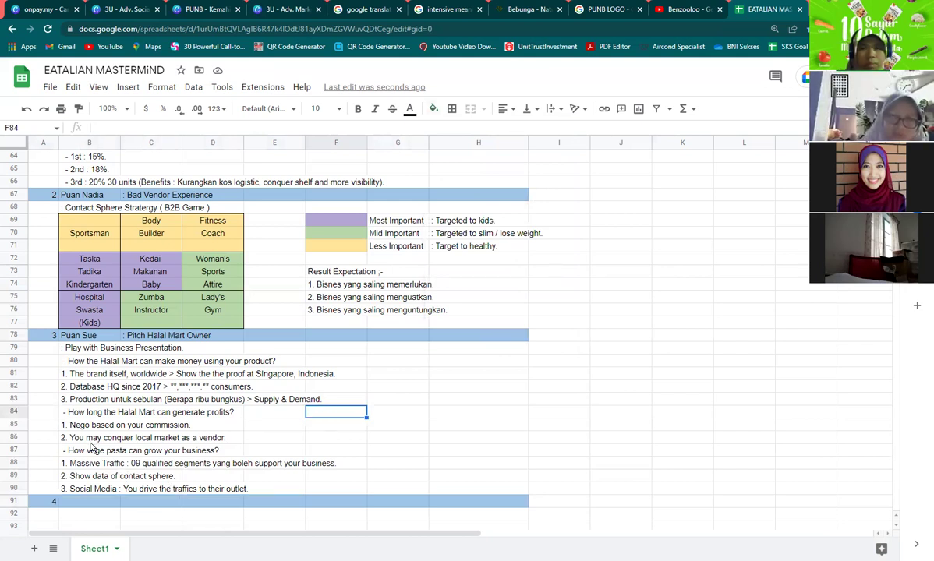
click(101, 364)
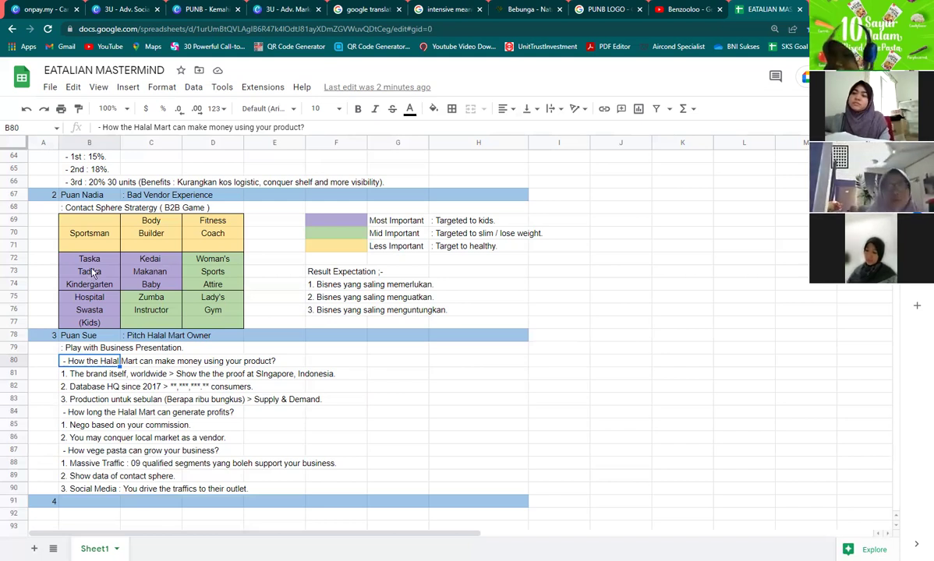
drag(152, 259, 164, 288)
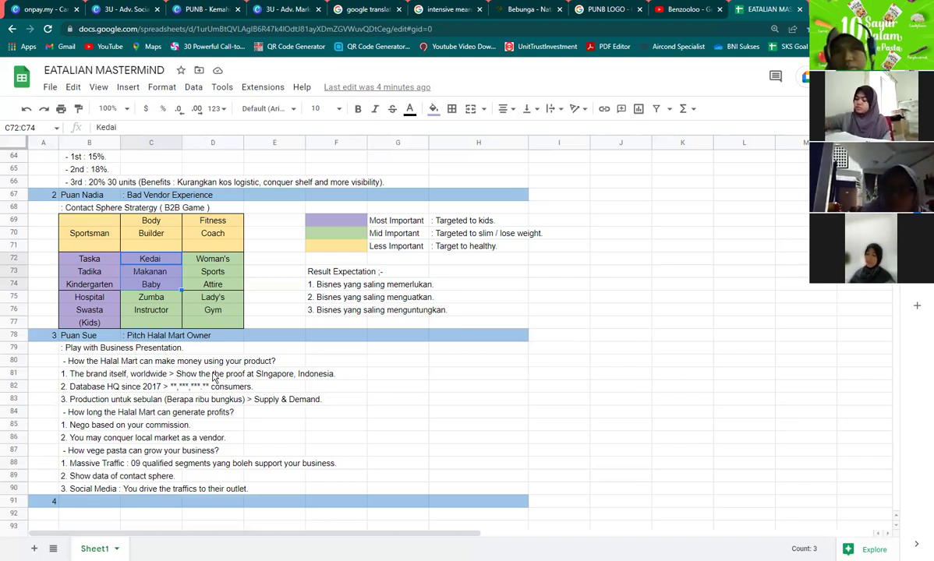
Enter the fourth participant's name in cell B91 and the topic ": Pitch iDea." in cell C91.
click(94, 503)
text(Puan Fitri)
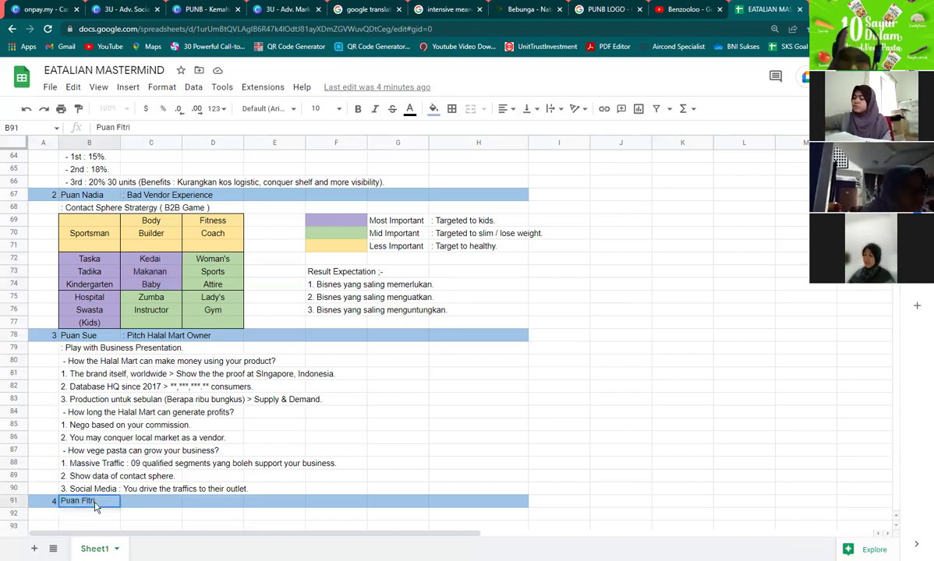
key(Tab)
text(: Pitch)
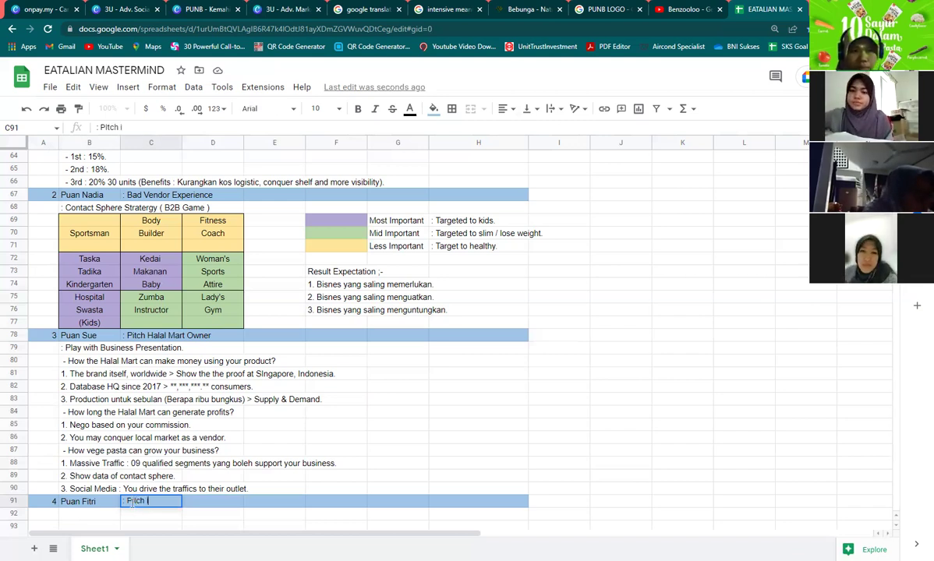
text(iDea.)
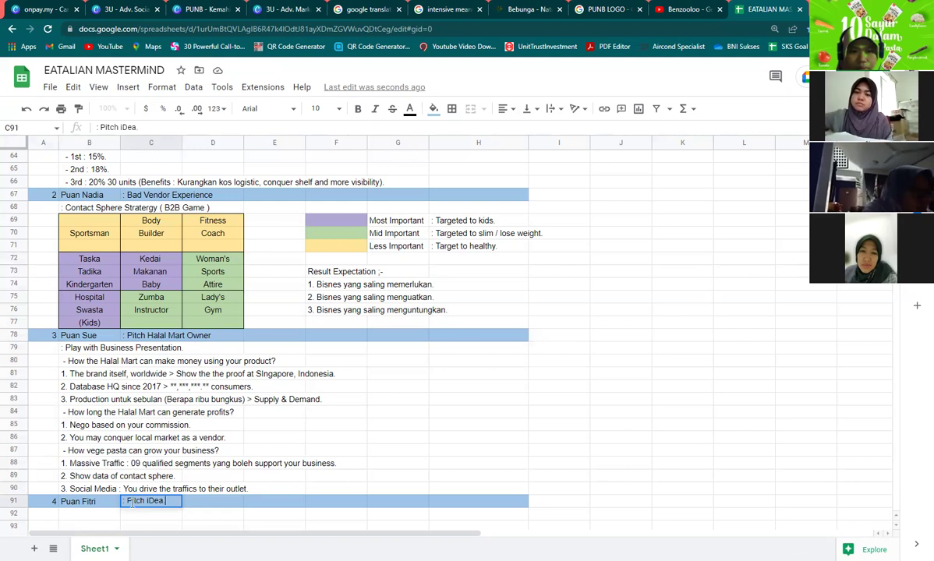
Enter "1. Woman's Sport Attire" in cell B92 as the first pitch idea.
click(93, 514)
text(1. Sport)
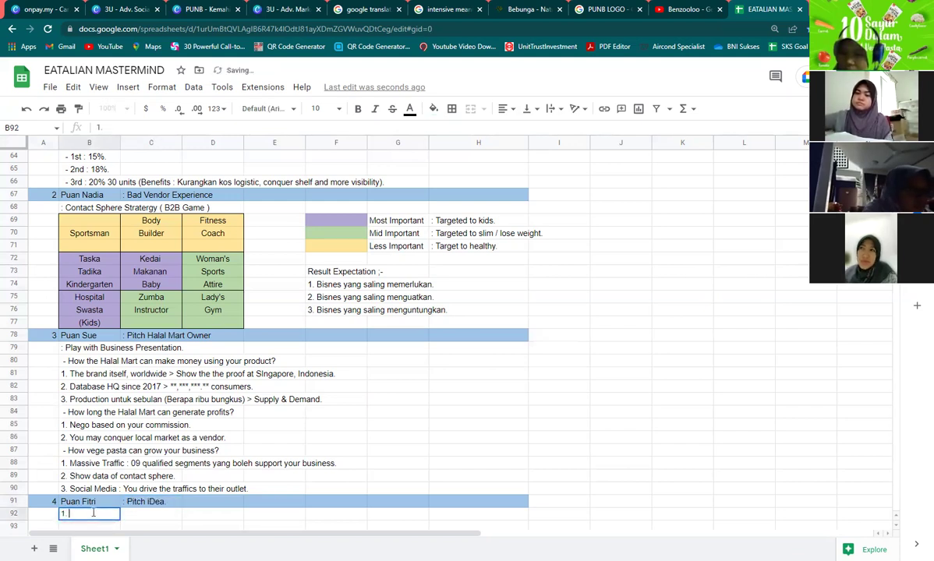
key(BackSpace)
key(BackSpace)
key(BackSpace)
key(BackSpace)
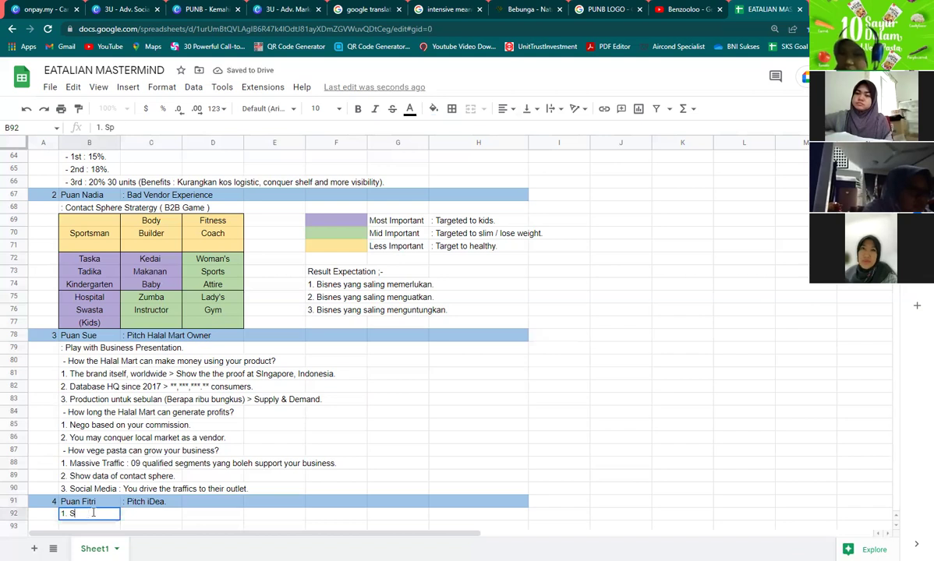
text(Woman's s)
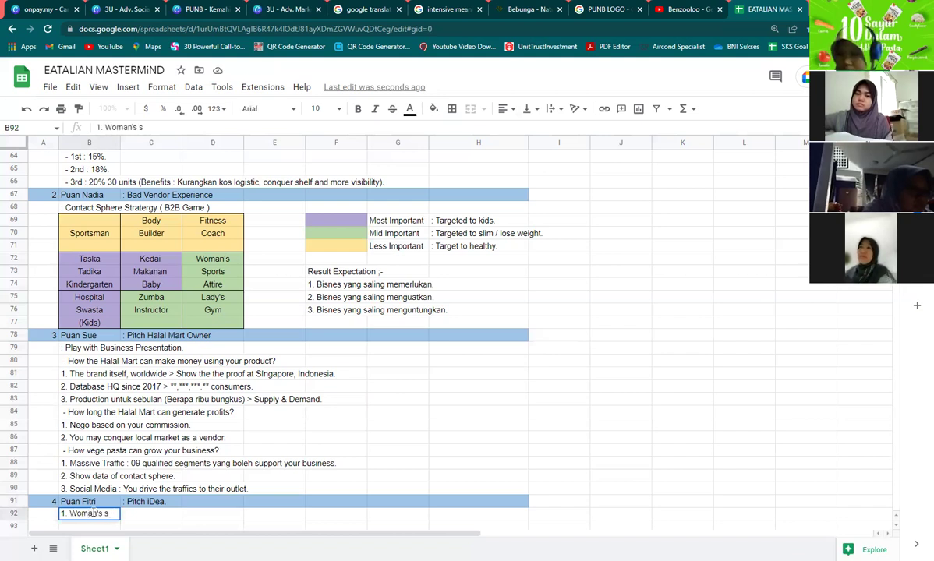
key(BackSpace)
text(Sport Attire)
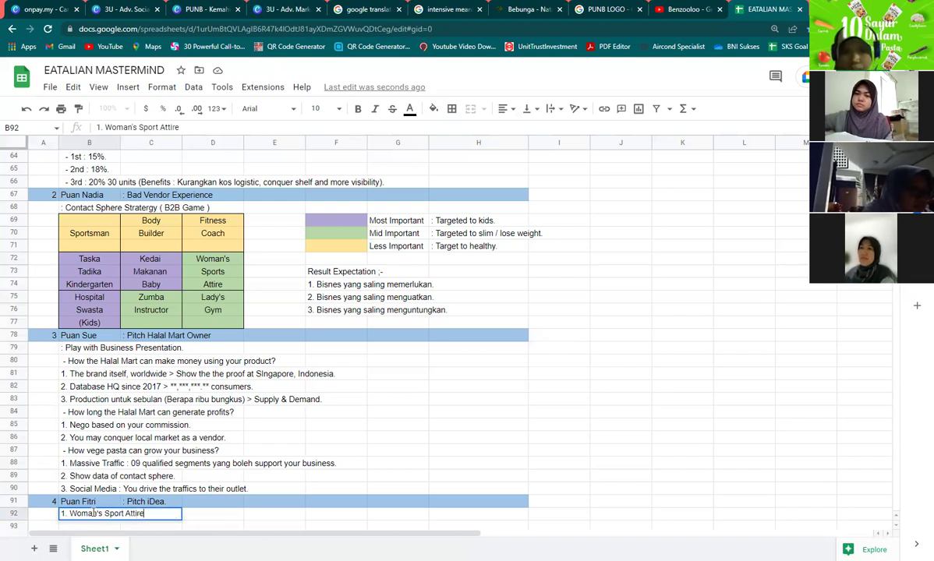
key(Return)
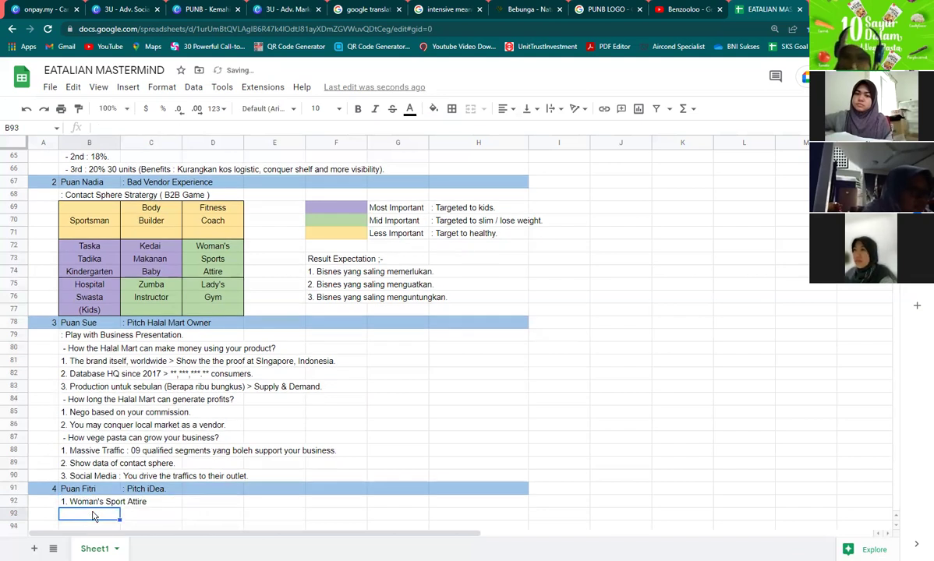
Enter "- Bonus kepada 50 pembeli terawal baju sukan edisi baharu." in cell B93 under the sport attire idea.
text(-)
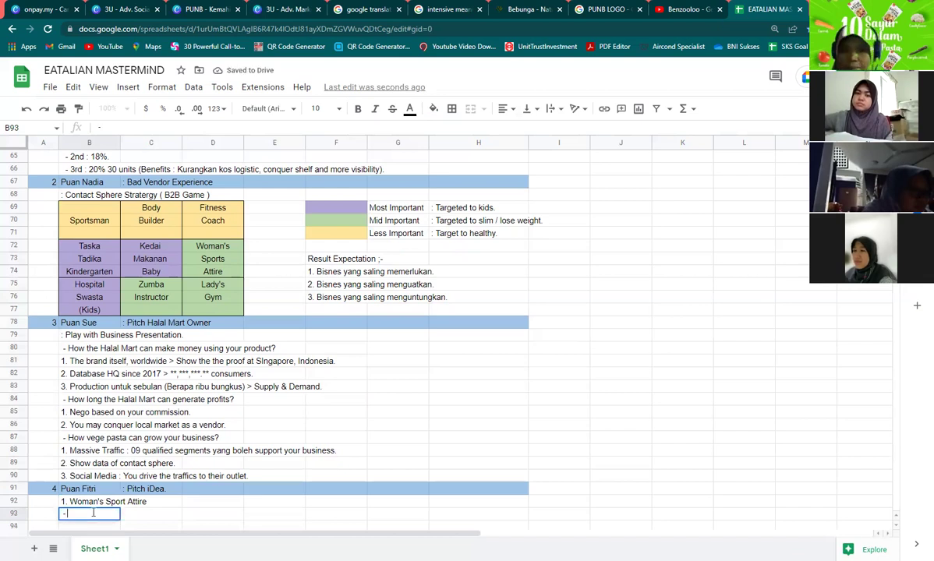
text( Bonus)
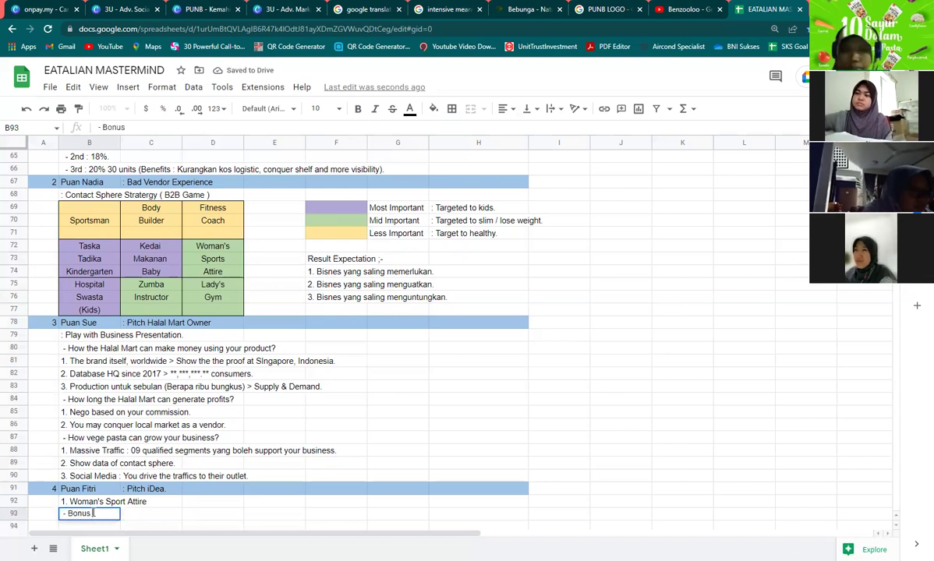
text( kepada 50 pembeli b)
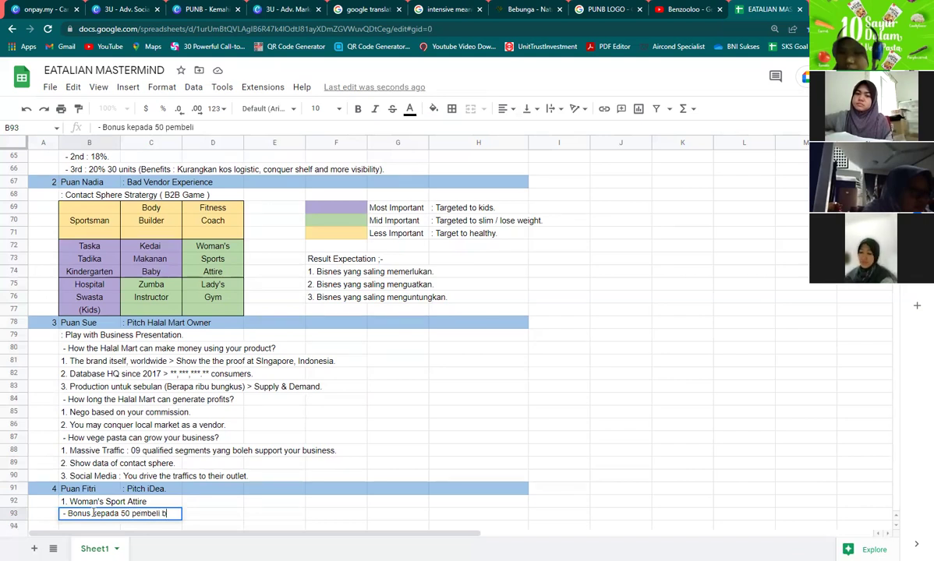
text(aju sukan.)
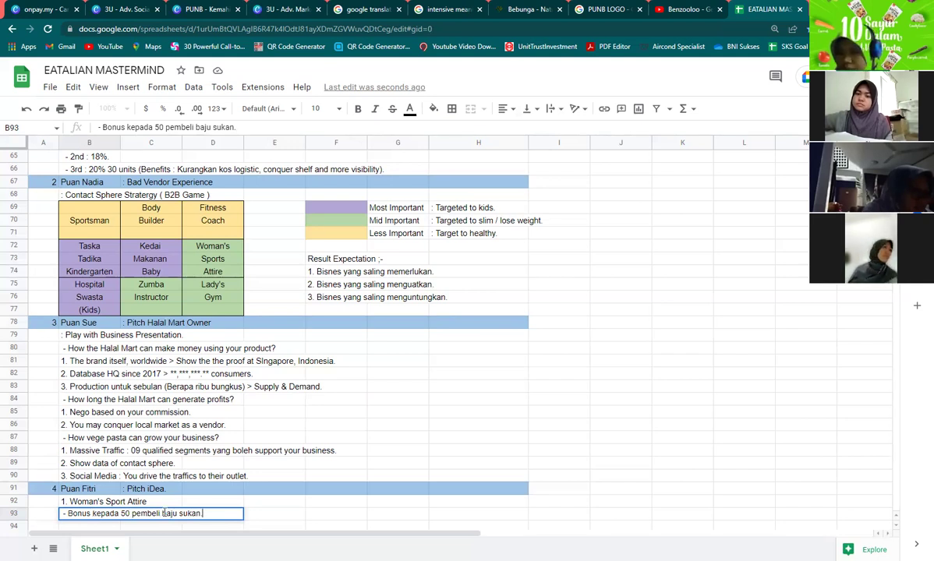
click(162, 513)
text(terawal baju)
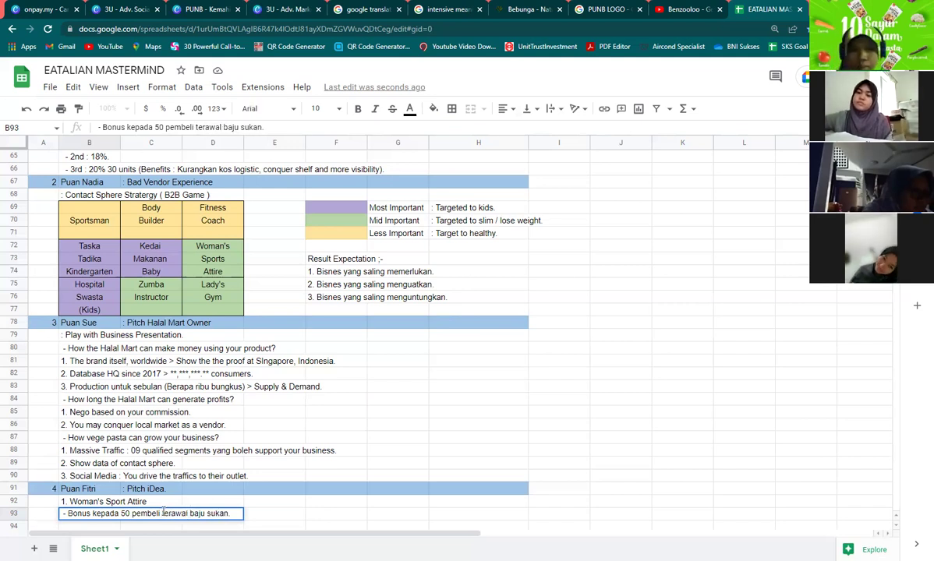
text( sukan edisi ba)
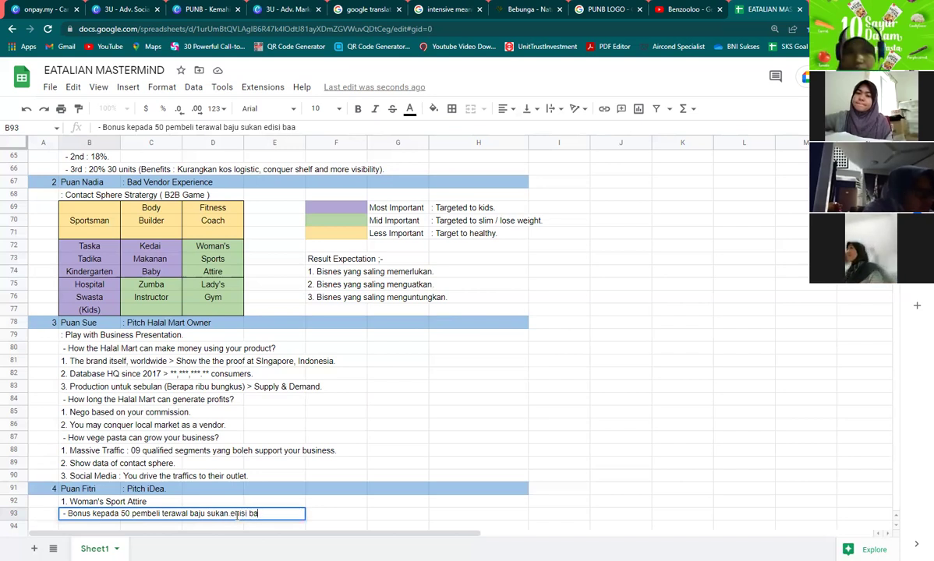
text(haru)
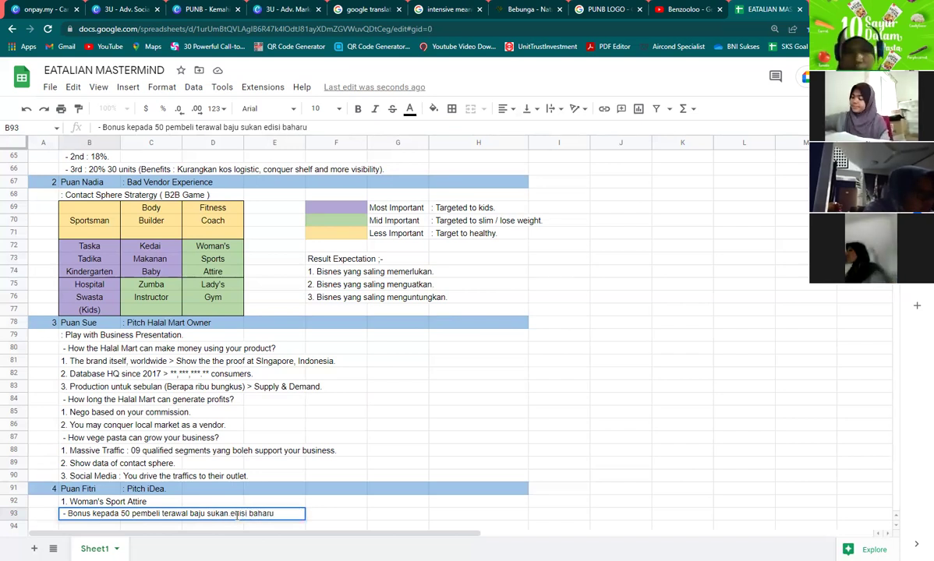
text(.)
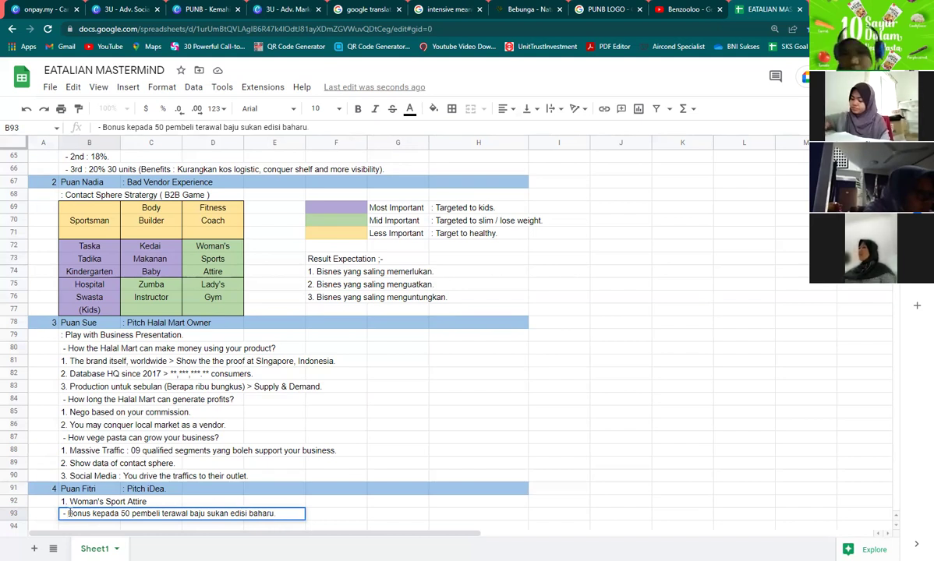
Insert the label "Appreciation :" before "Bonus" in the note in cell B93.
click(67, 513)
text(Appreciatio)
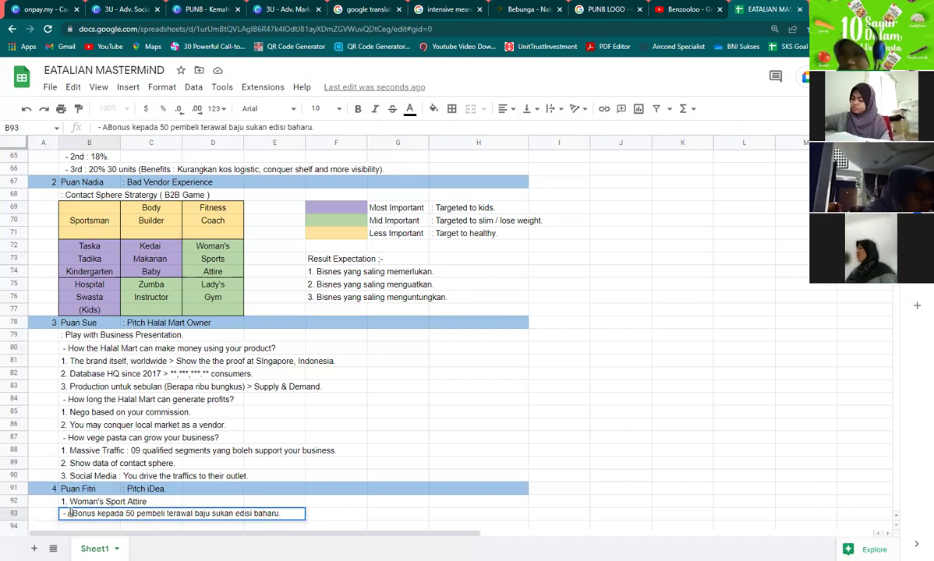
text(n :)
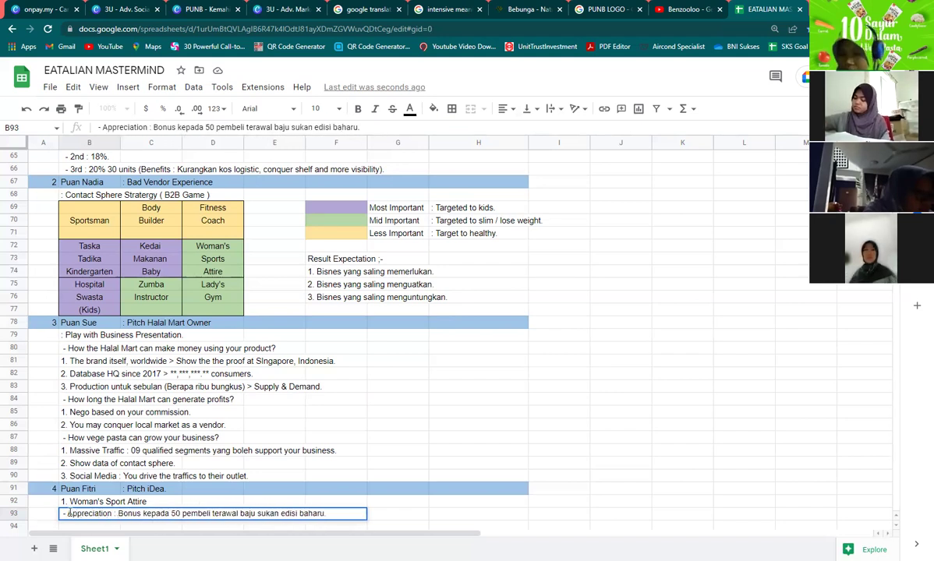
scroll(227, 497, down, 3)
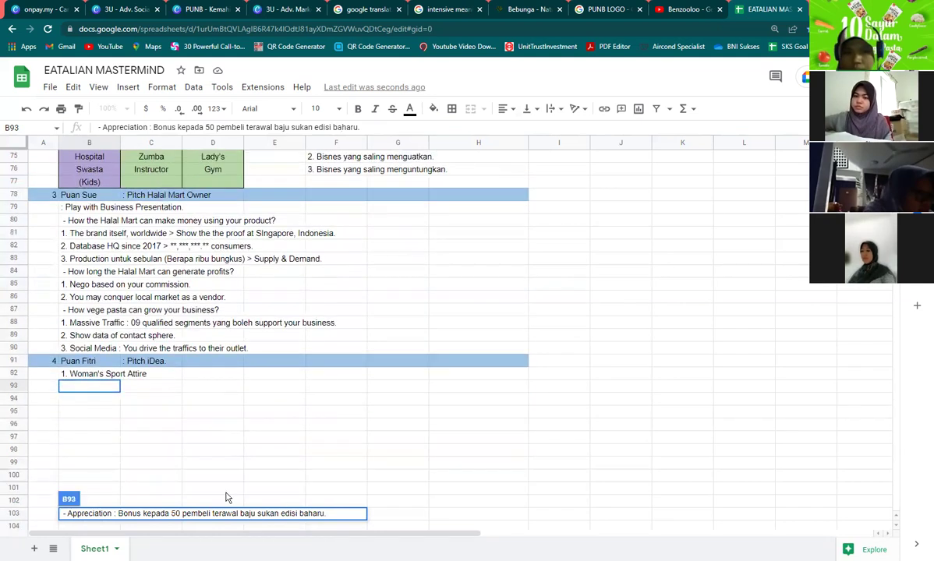
scroll(227, 498, down, 1)
click(77, 337)
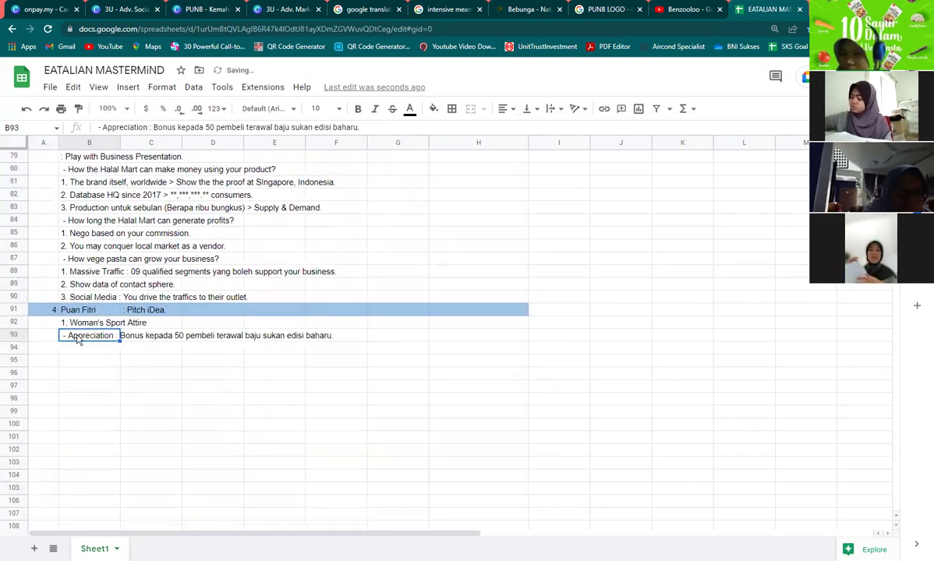
Enter "- Buying Power : You increase buying power to generate fast sales within 30 minutes." in cell B94.
click(73, 345)
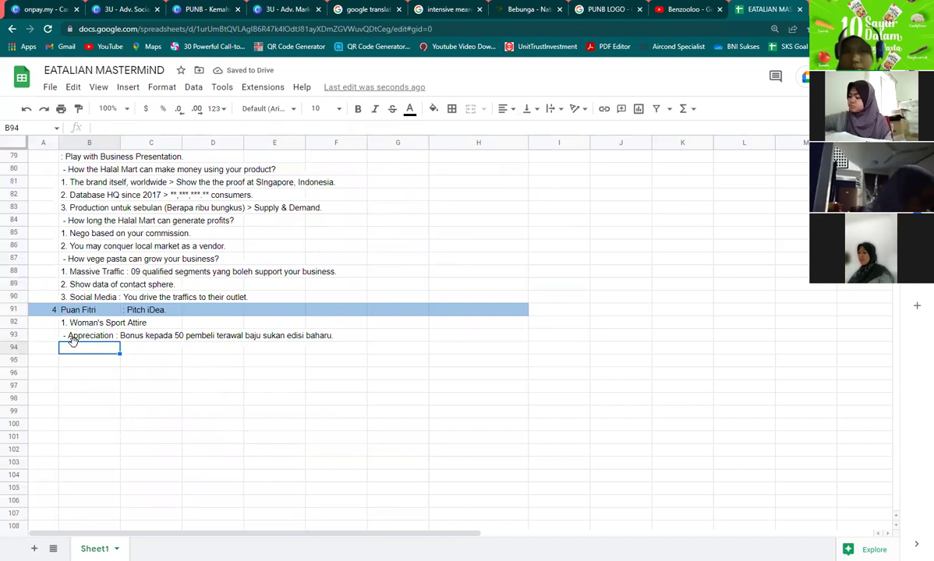
text(- )
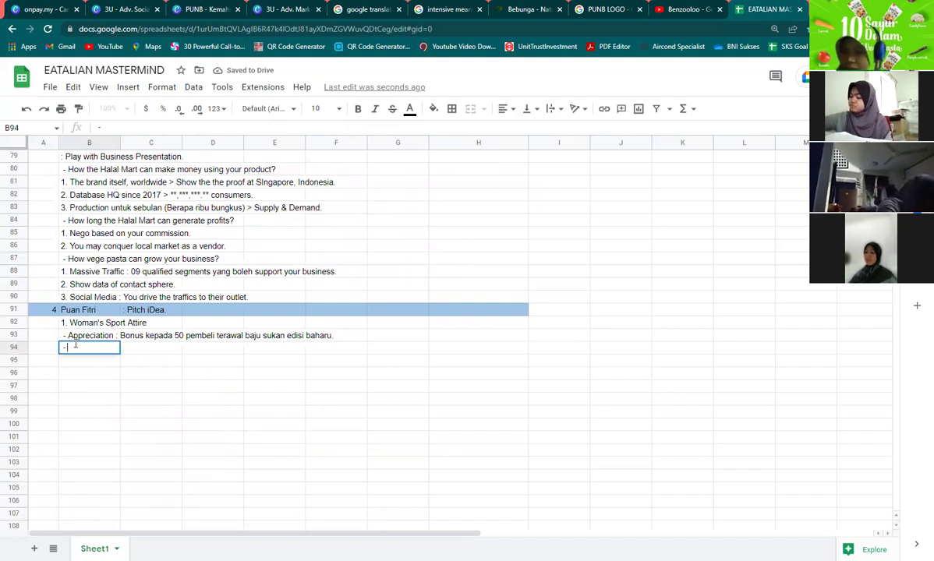
text(Buying Pow)
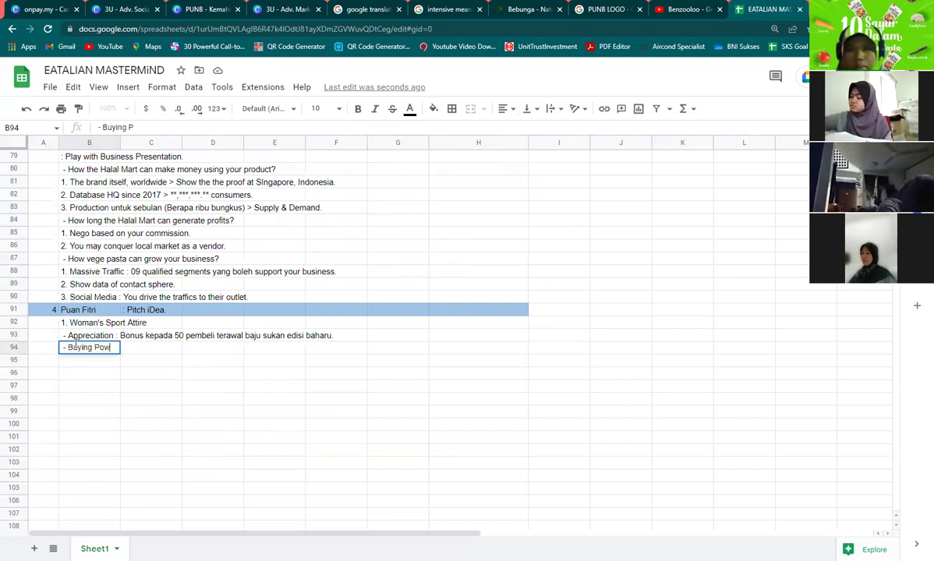
text(er : You increade buyi)
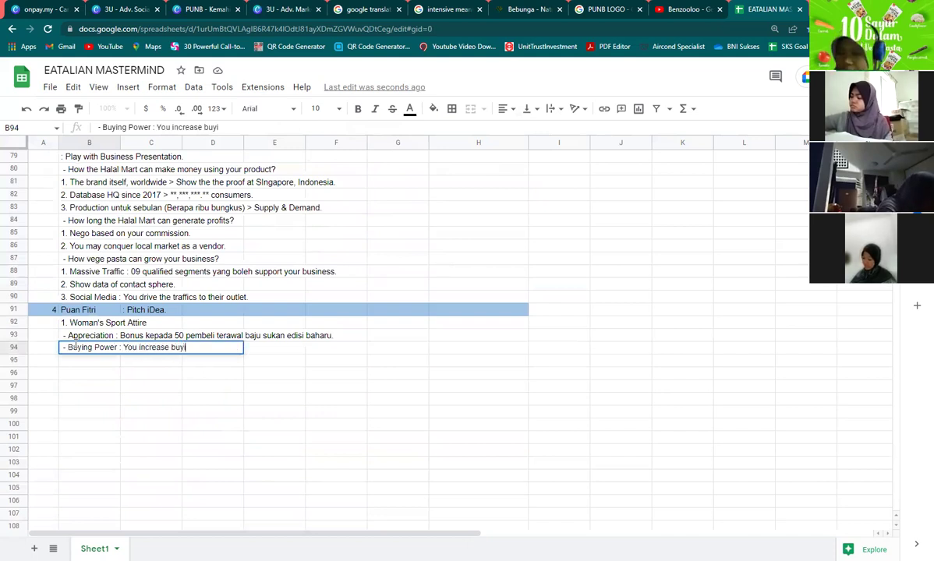
text(ng power to gene)
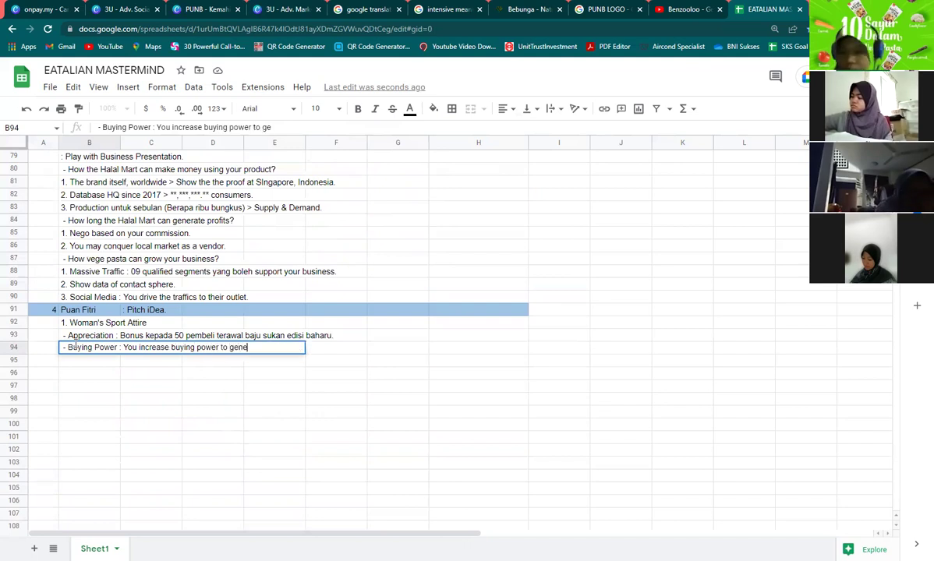
text(rate fast )
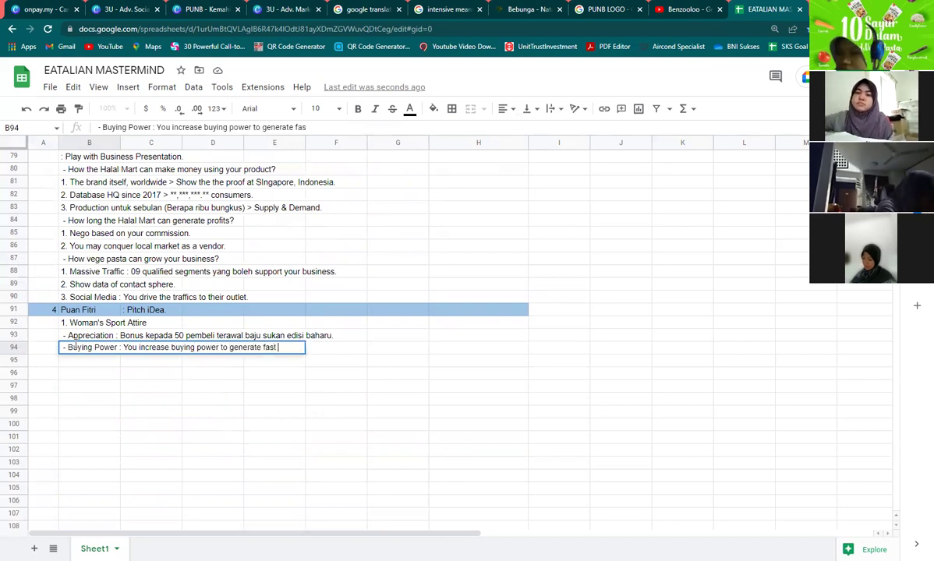
text(sales withi)
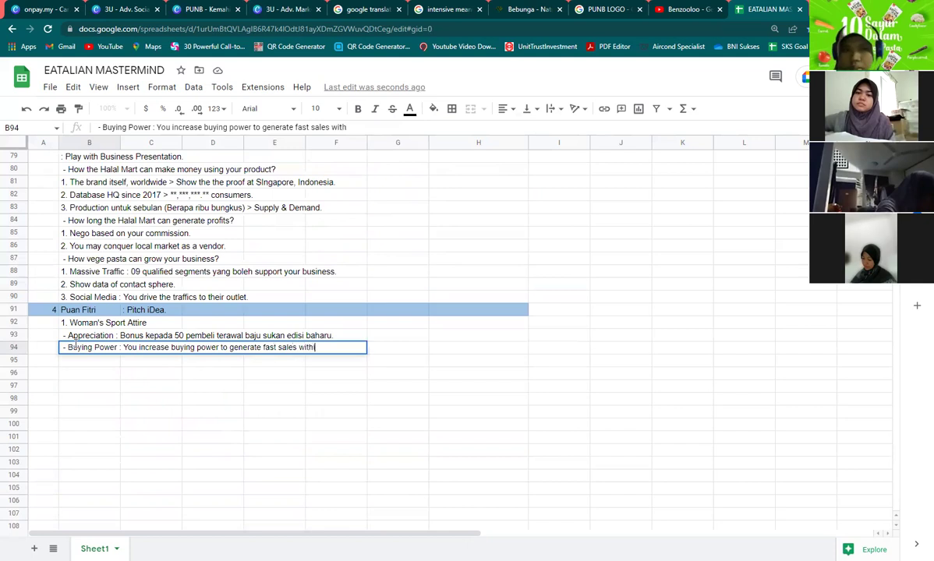
text(n 30 minutes.)
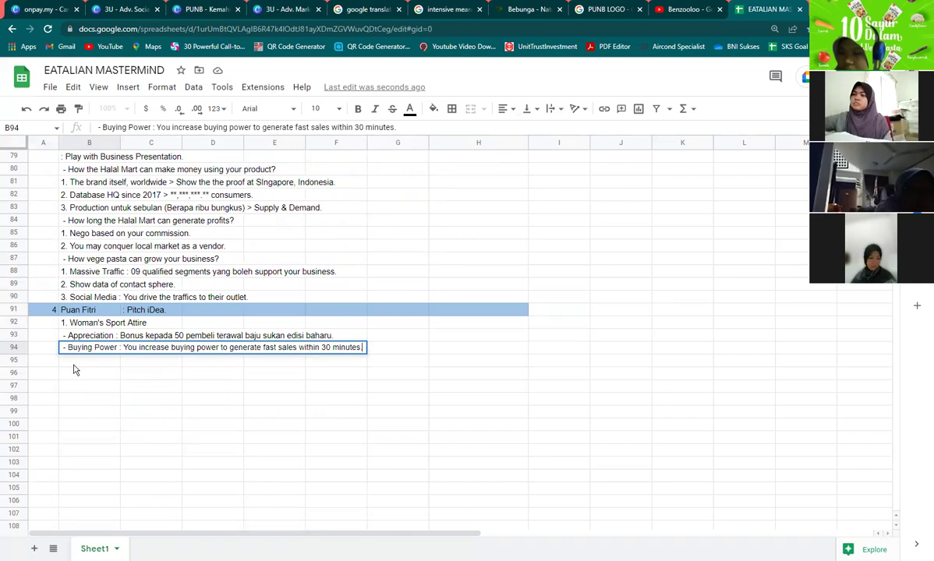
Enter "- Eatalian Brand : Worldwide and additional trust kepada pembeli sediada." in cell B95 as the third point under the sport attire idea.
click(76, 362)
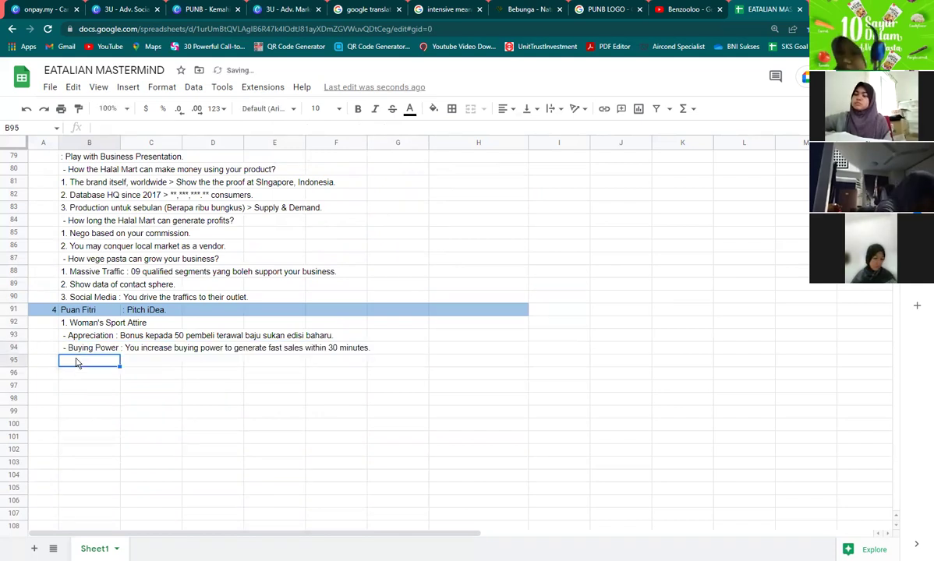
text(-)
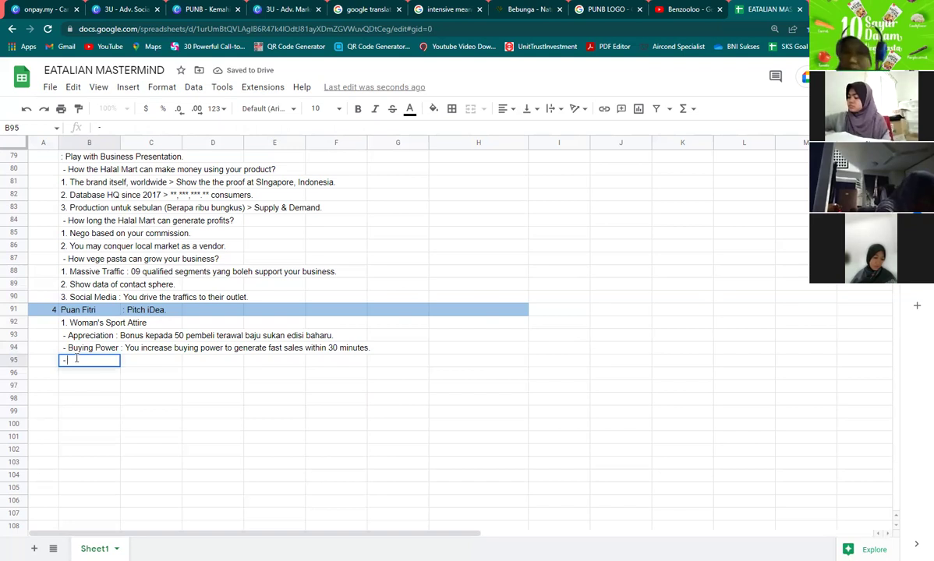
text( Eatalian )
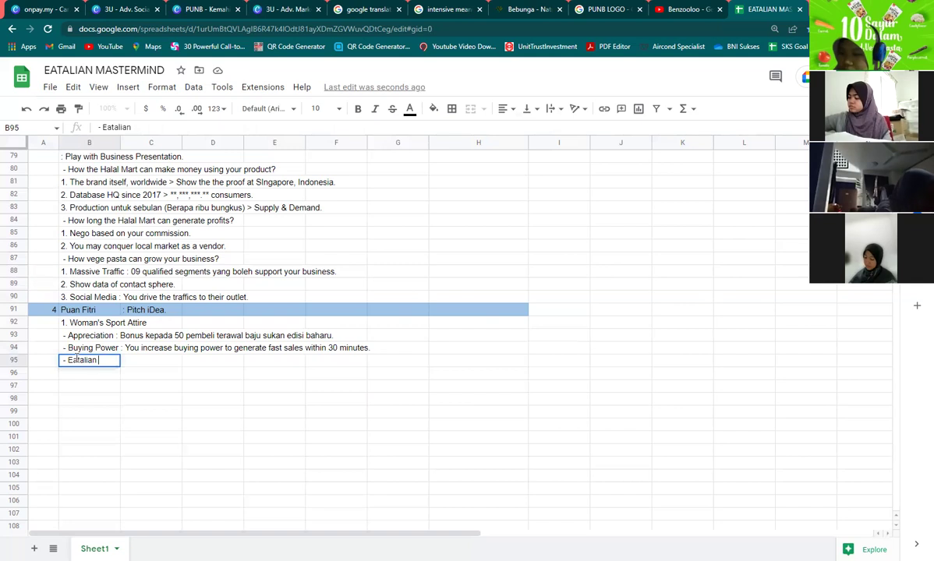
text(Brand : Worldwide)
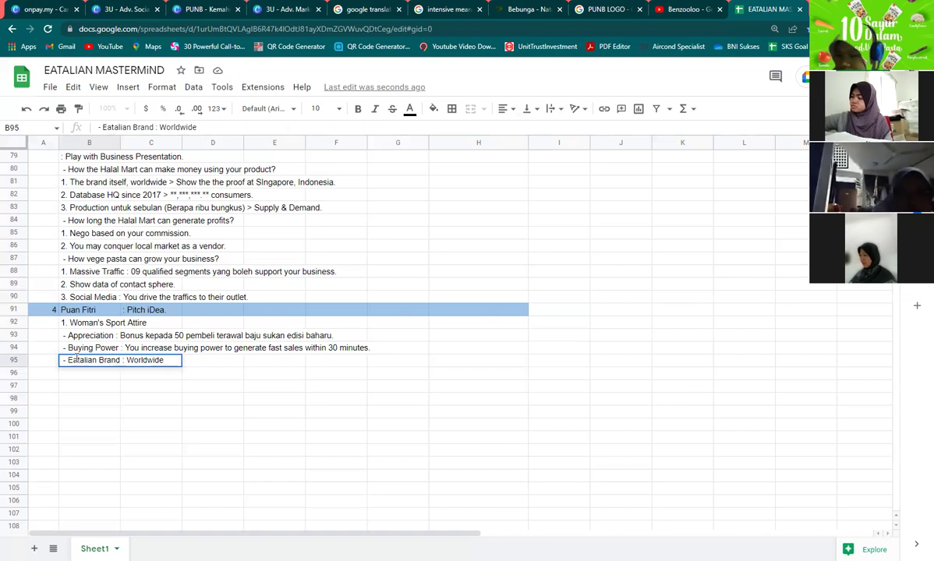
text( and )
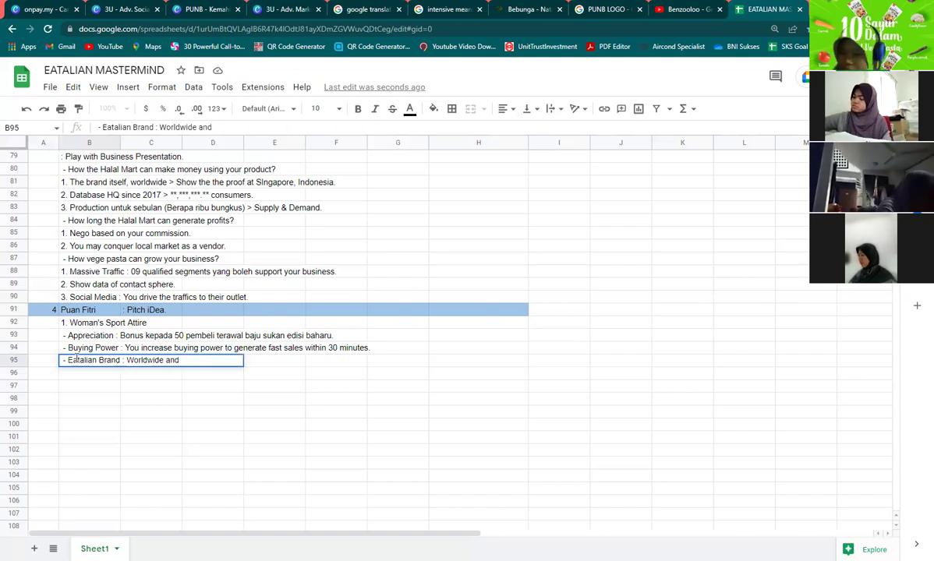
text(additional trust kepada pembeli sedaida)
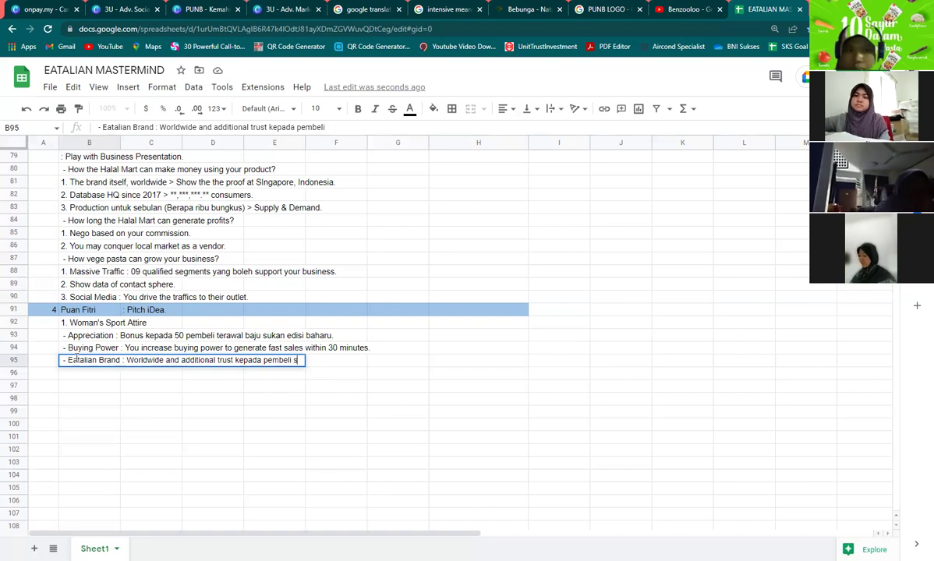
key(BackSpace)
key(BackSpace)
key(BackSpace)
key(BackSpace)
key(BackSpace)
key(BackSpace)
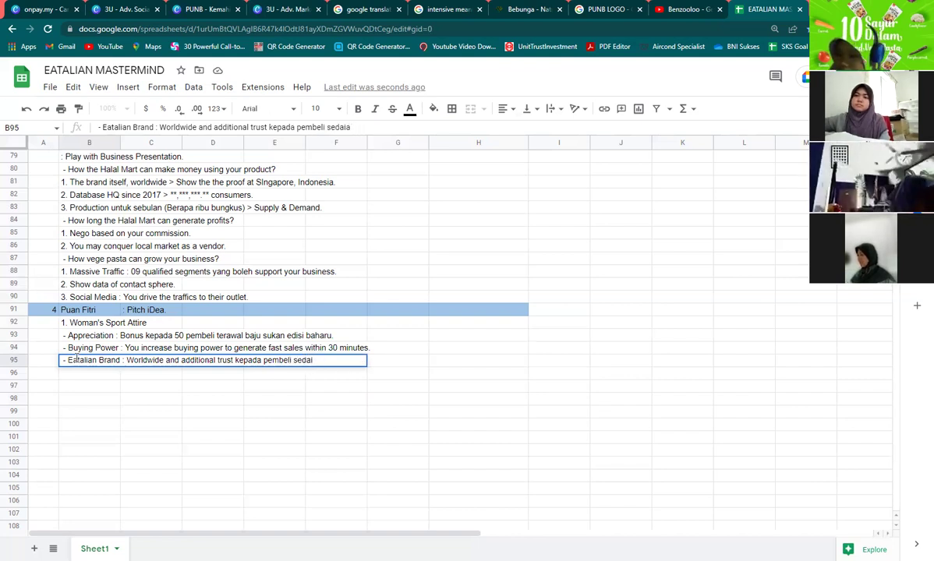
text(iada.)
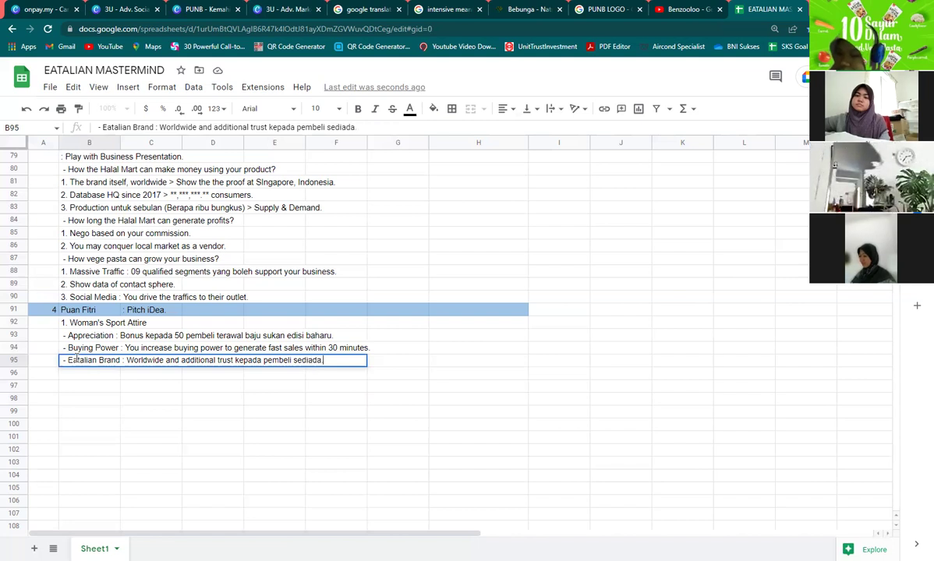
click(78, 377)
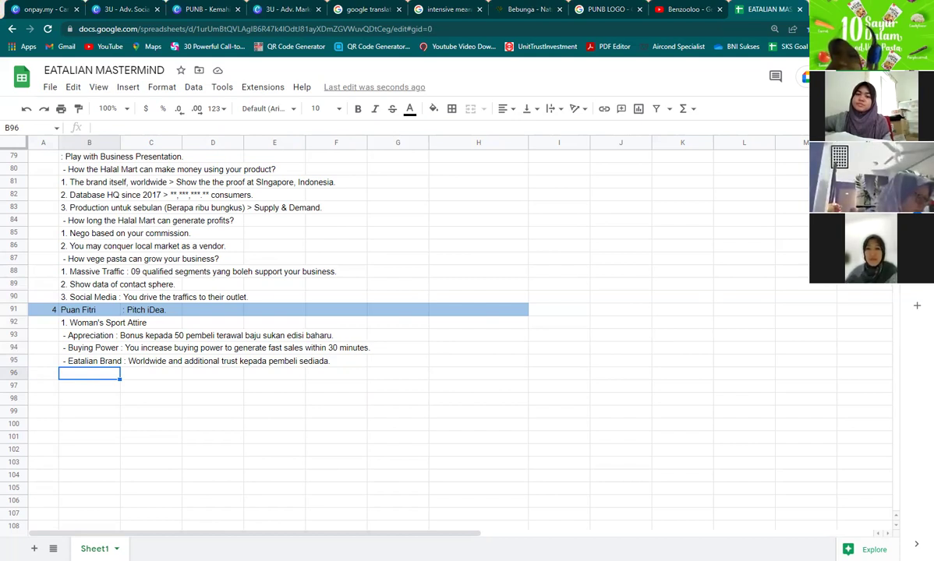
click(239, 247)
scroll(239, 247, up, 5)
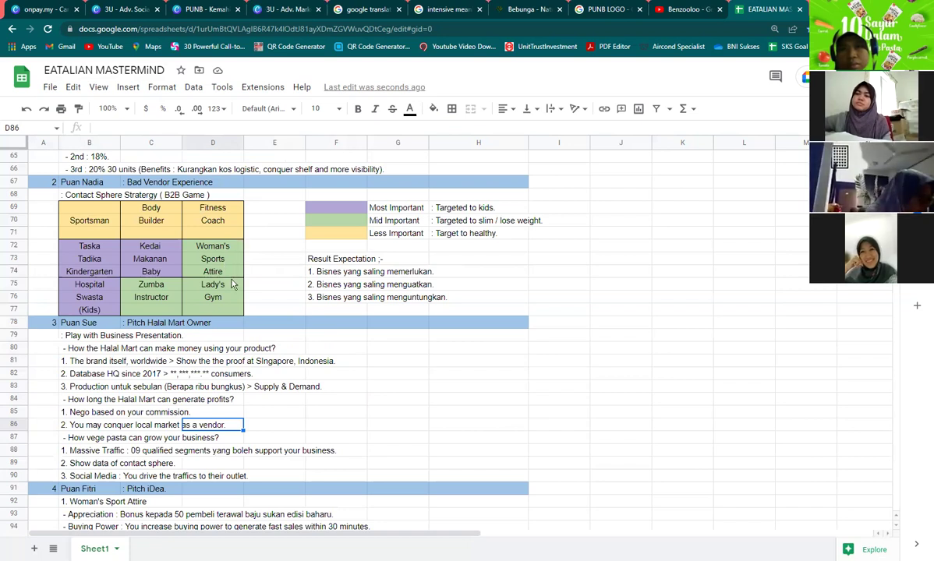
scroll(236, 285, up, 4)
scroll(235, 285, down, 2)
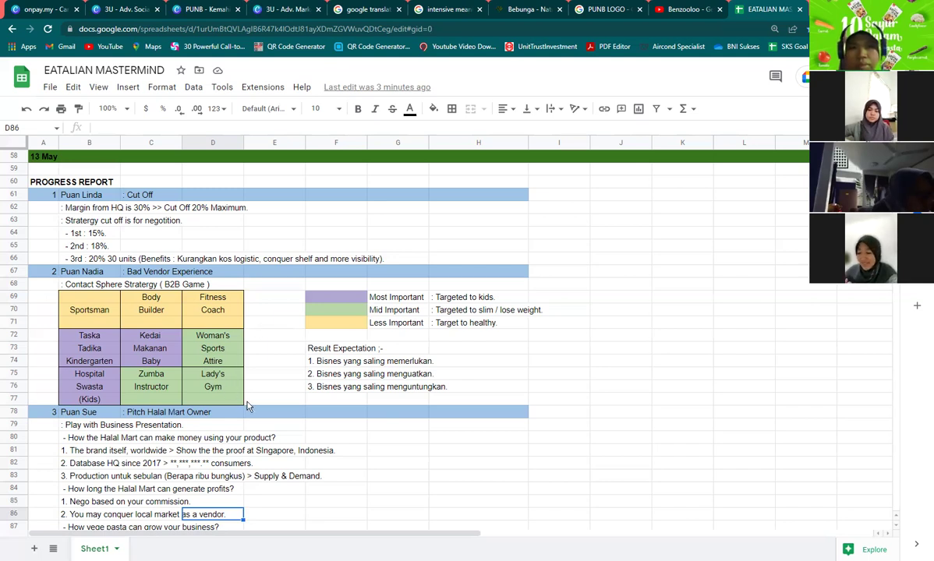
scroll(246, 402, down, 1)
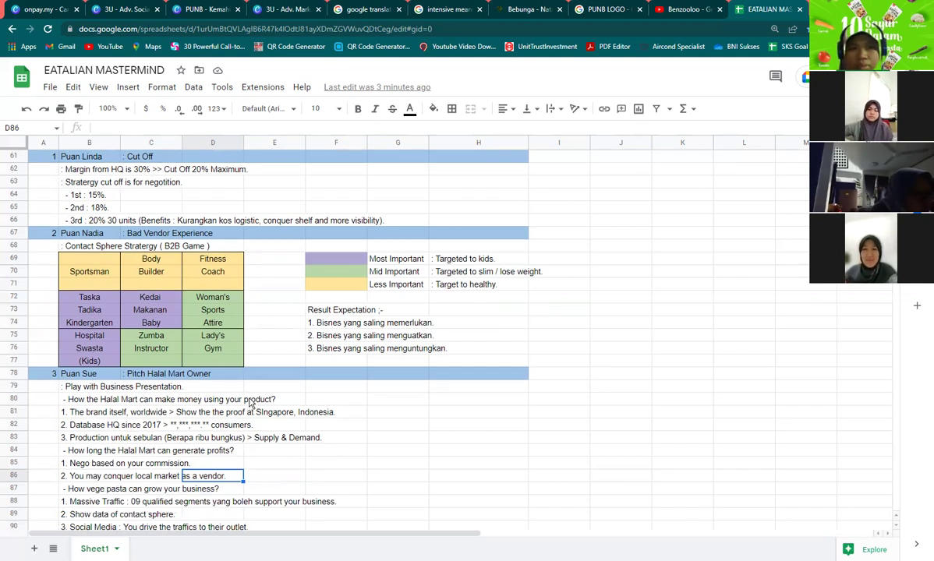